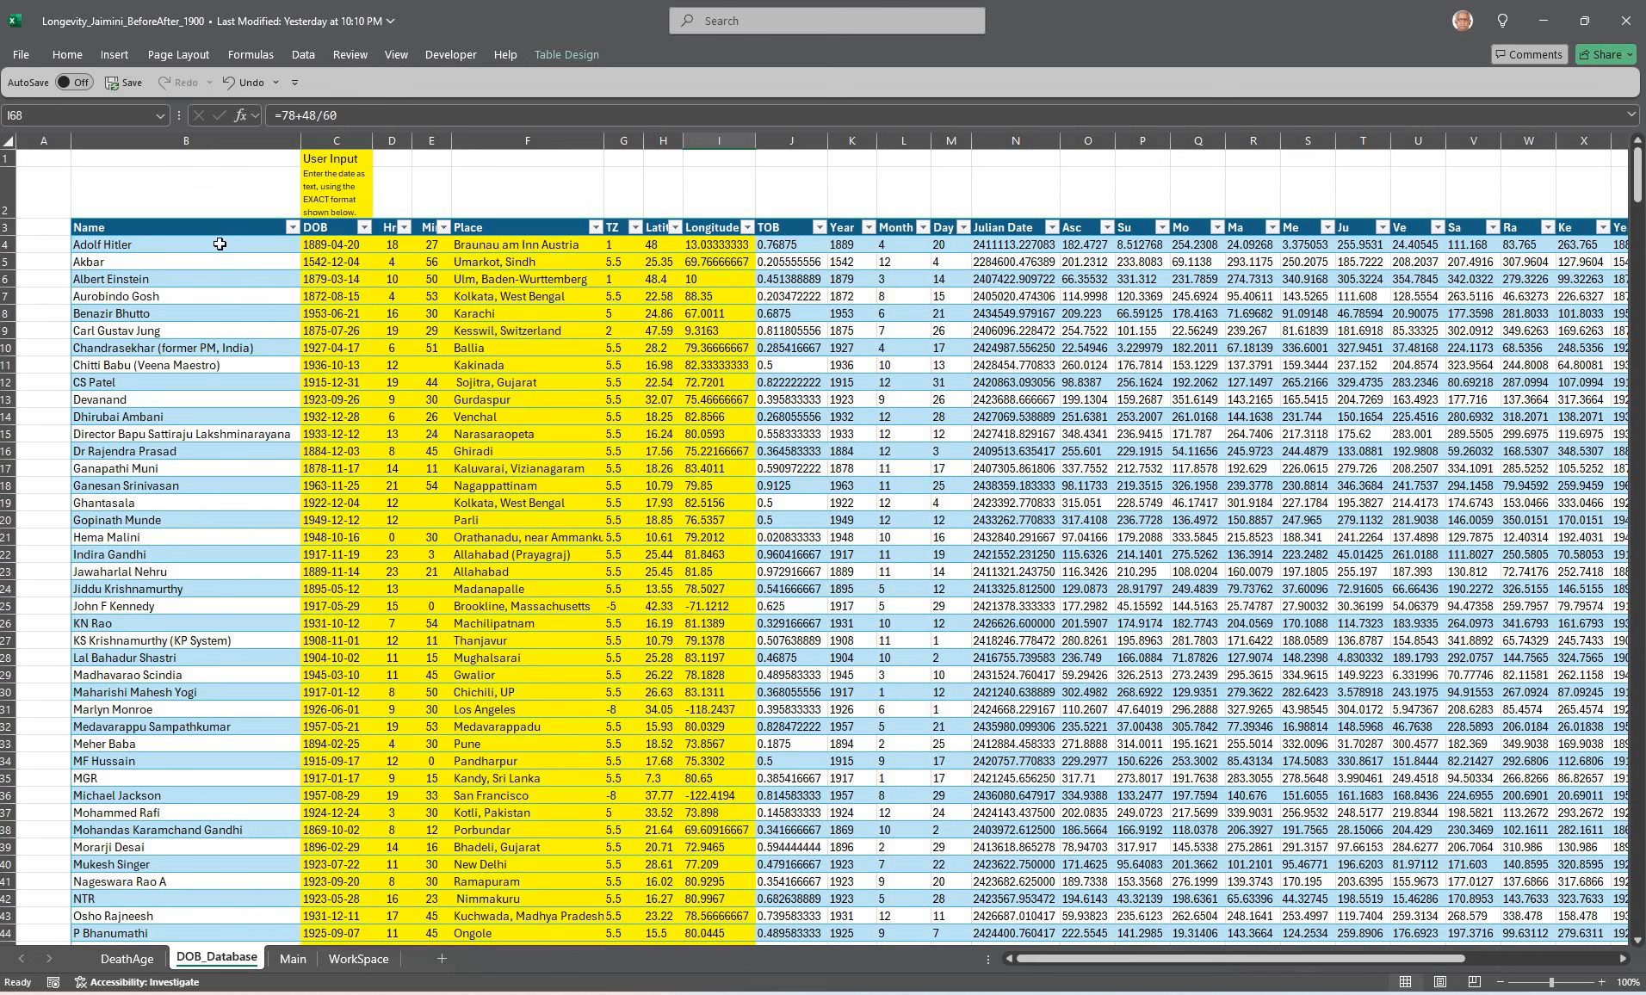
# Examine the name entries in rows 4 and 7 and the date of birth in cell C4.
pyautogui.click(220, 244)
pyautogui.click(200, 297)
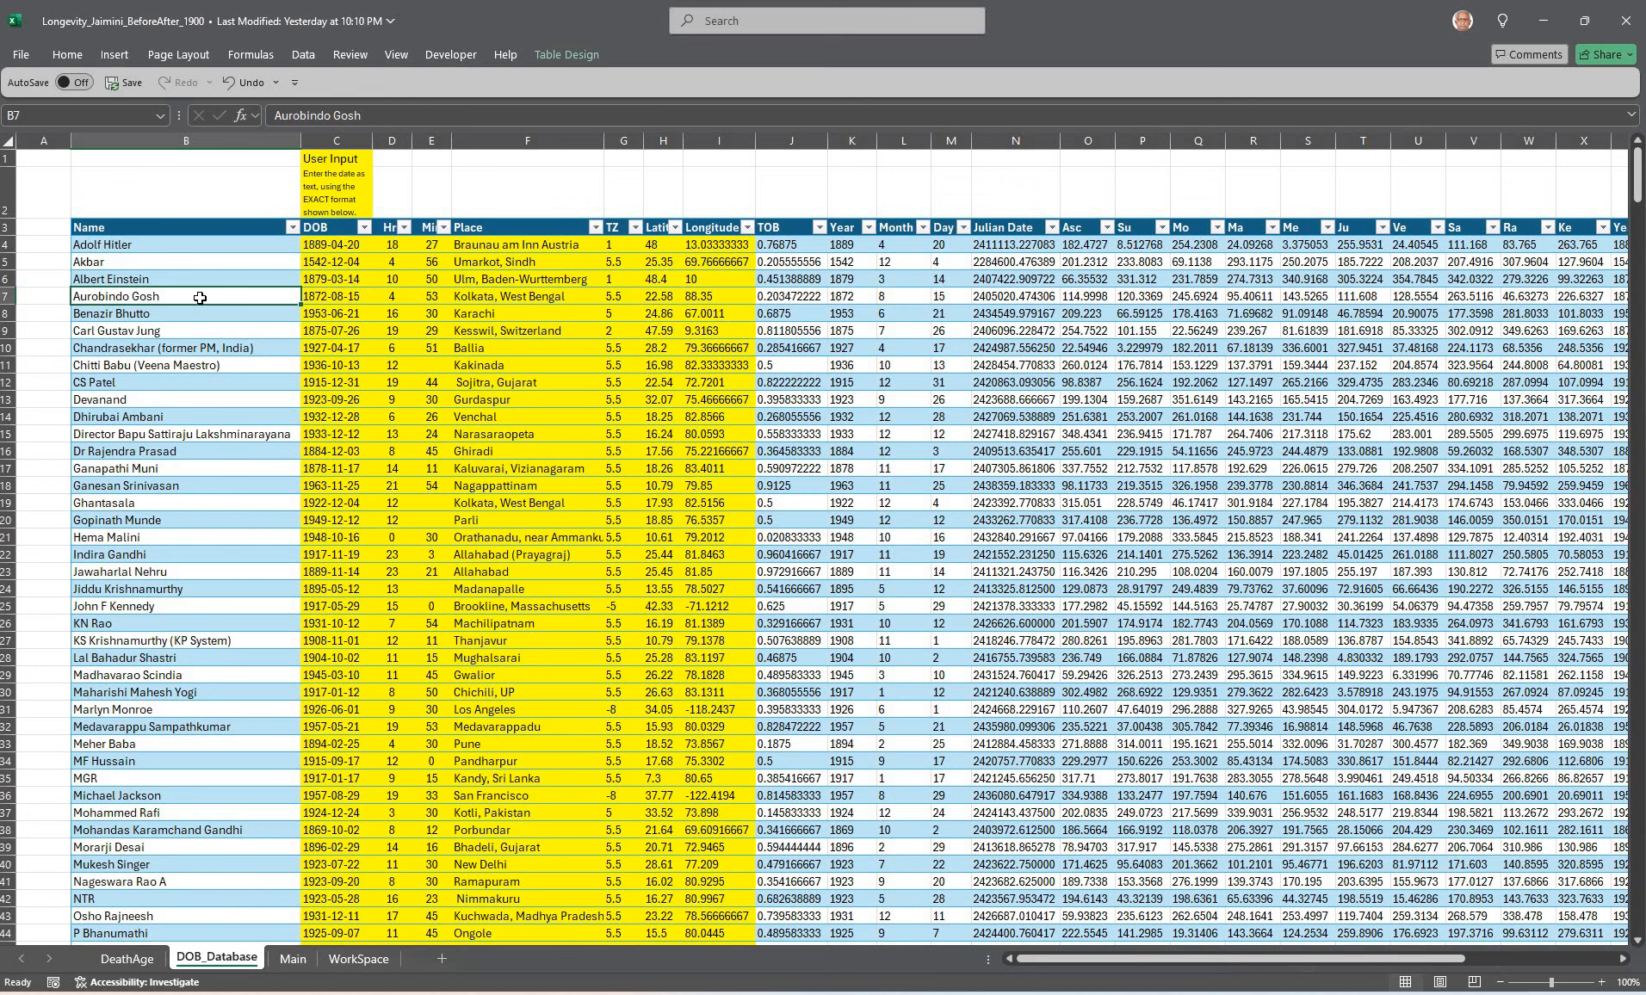
pyautogui.click(345, 247)
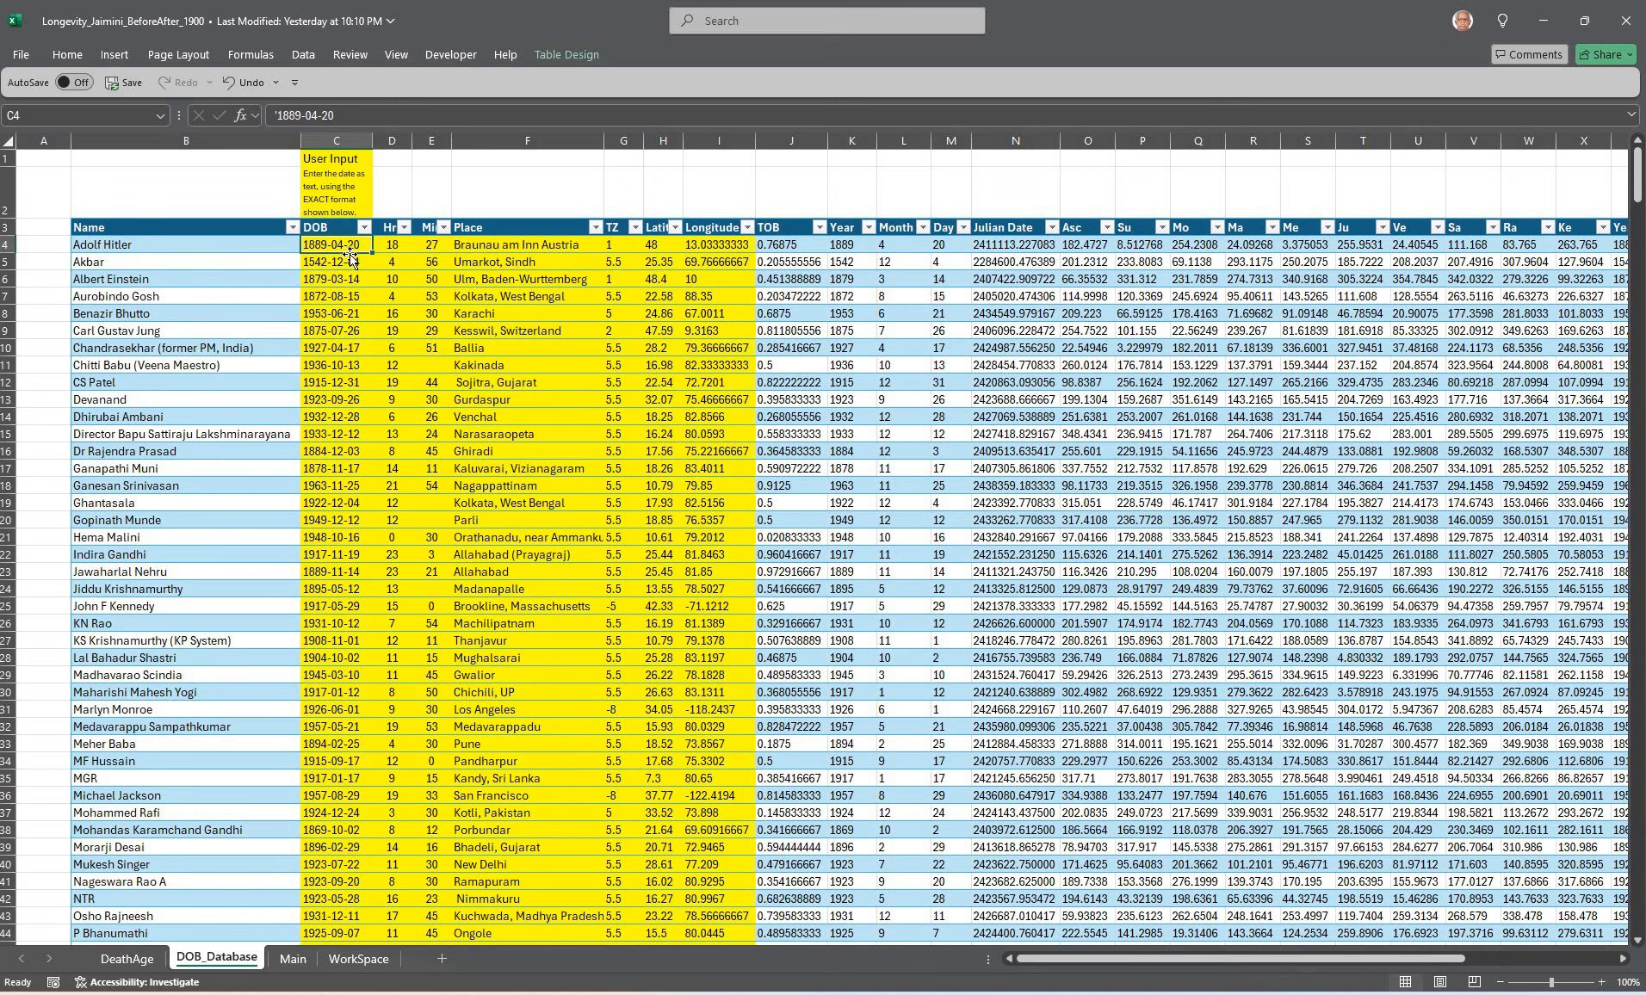
# Enter a sample date as text with a leading apostrophe in cell E2, and clear the cell again.
pyautogui.click(454, 177)
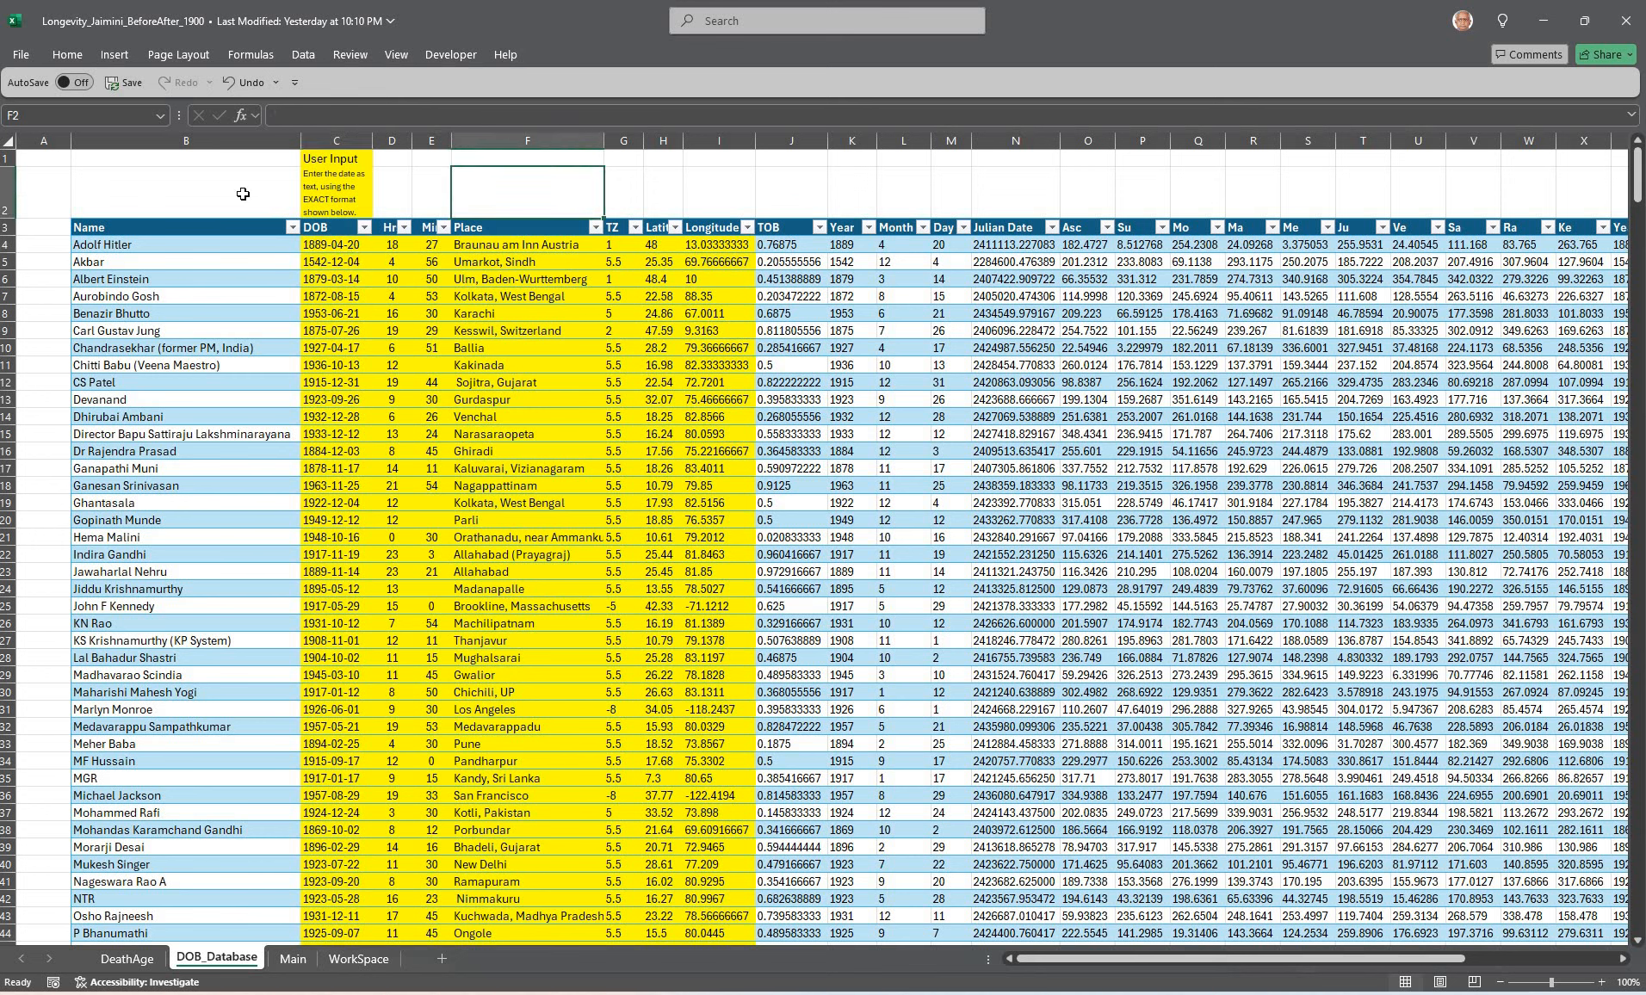
pyautogui.click(418, 177)
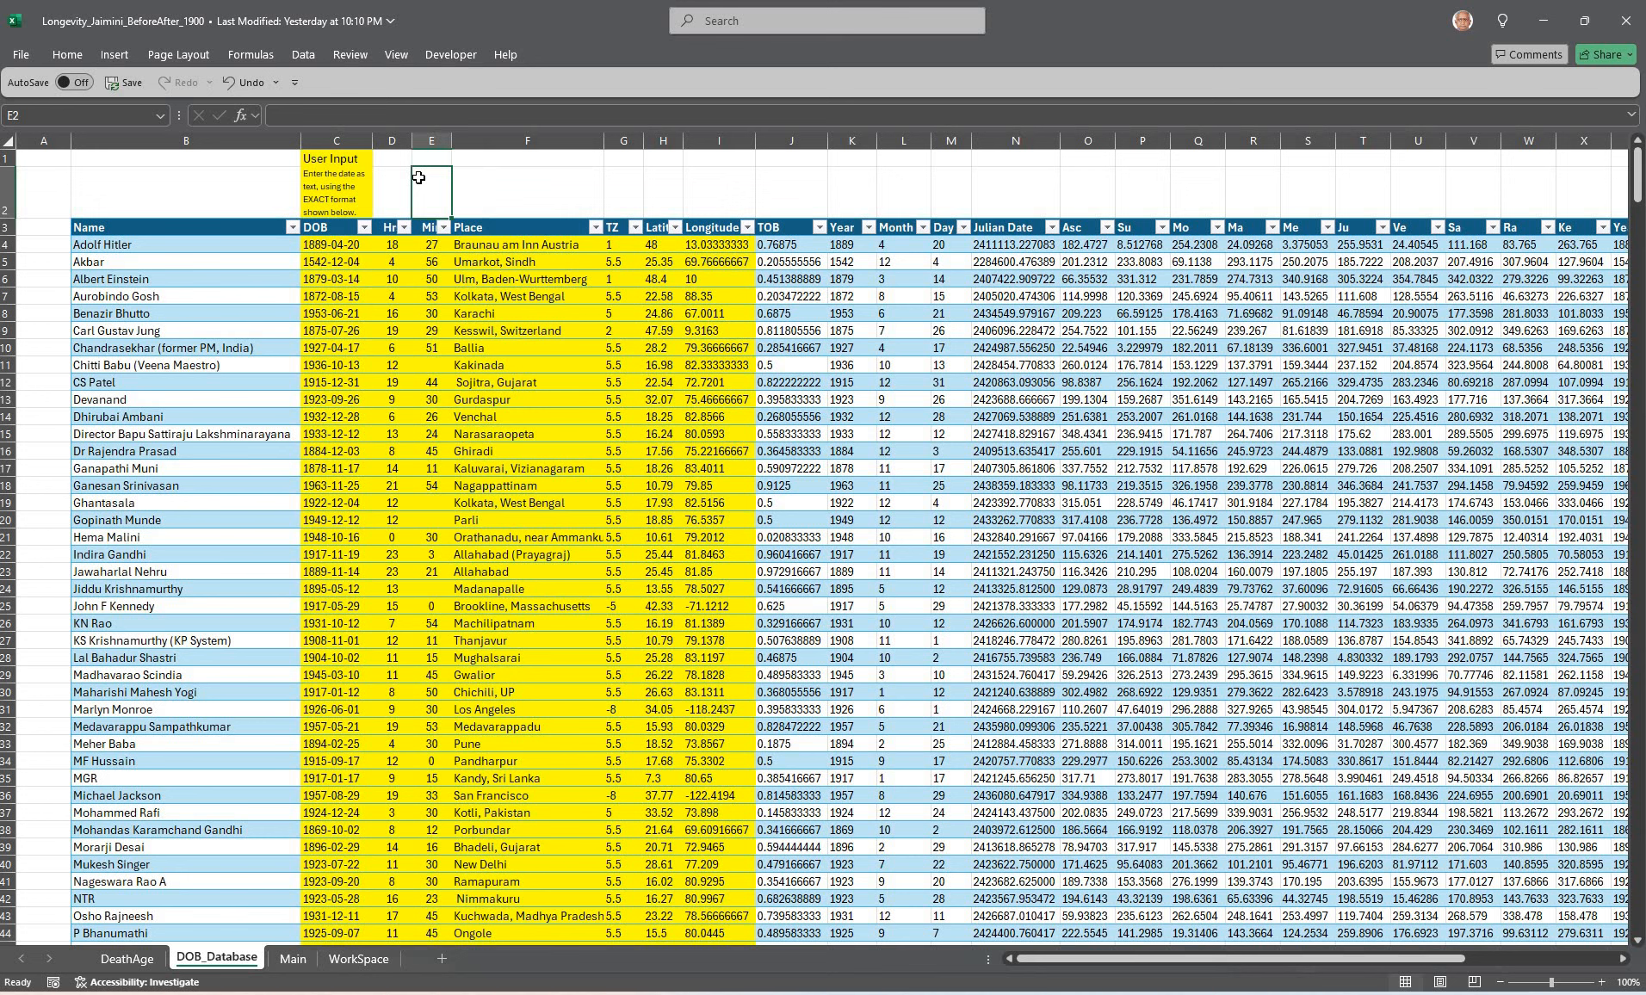
pyautogui.write("'188")
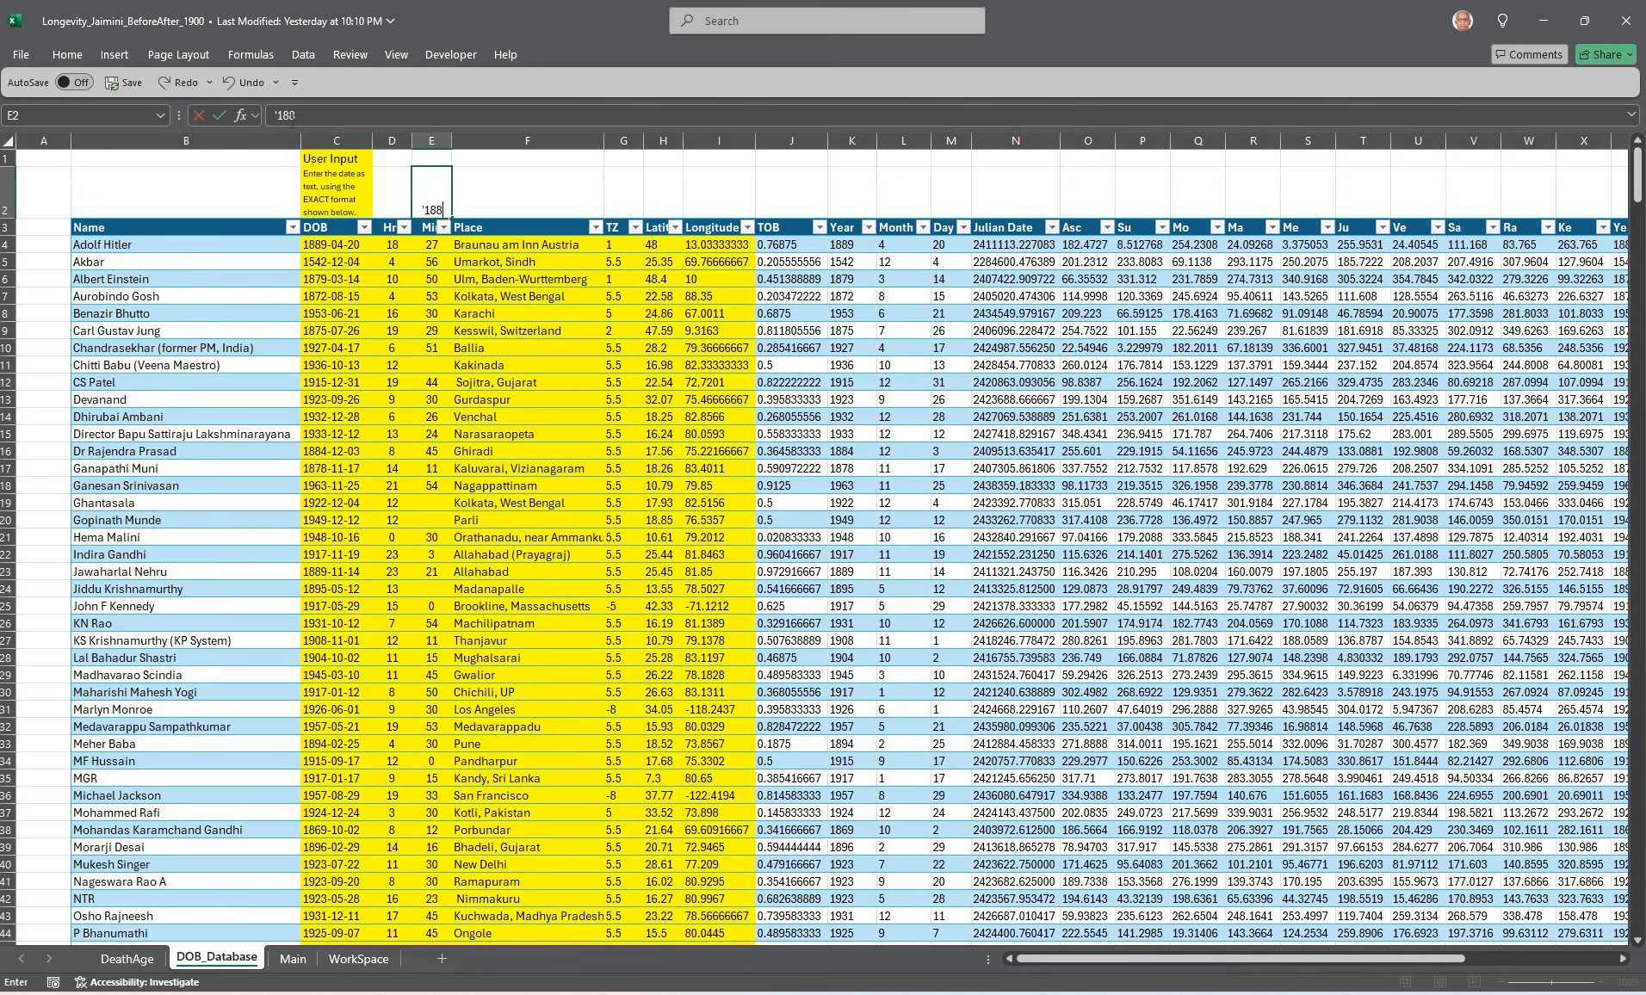
pyautogui.write('9-04-20')
pyautogui.press('Return')
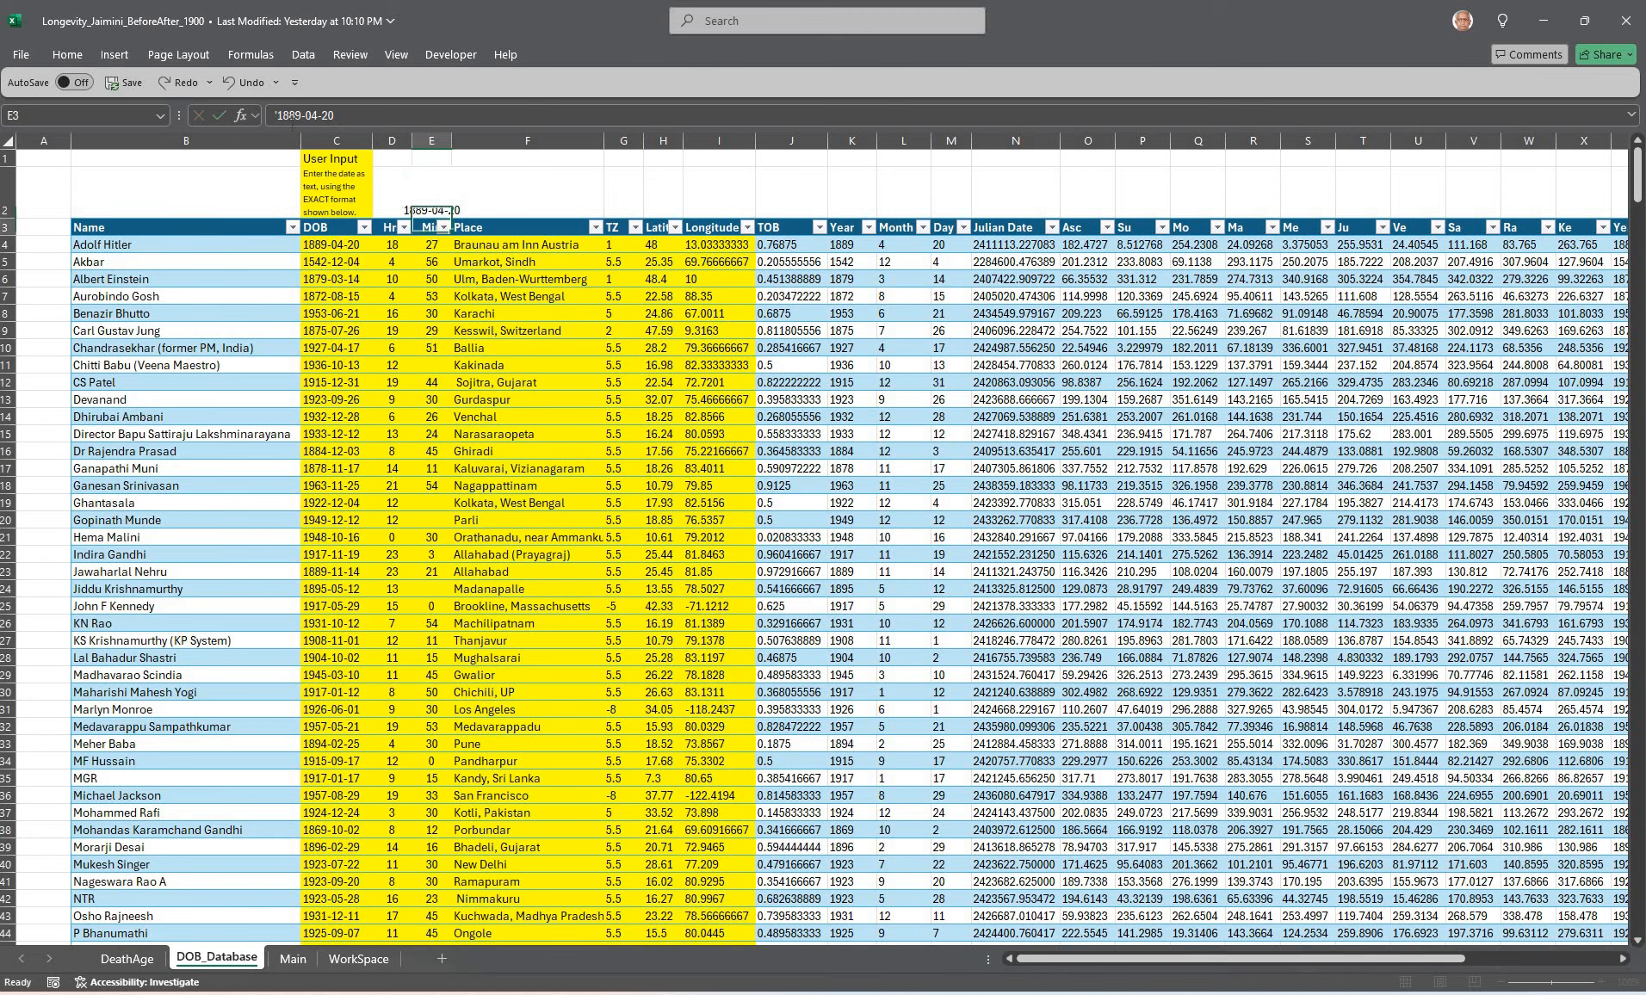
pyautogui.click(513, 183)
pyautogui.click(424, 192)
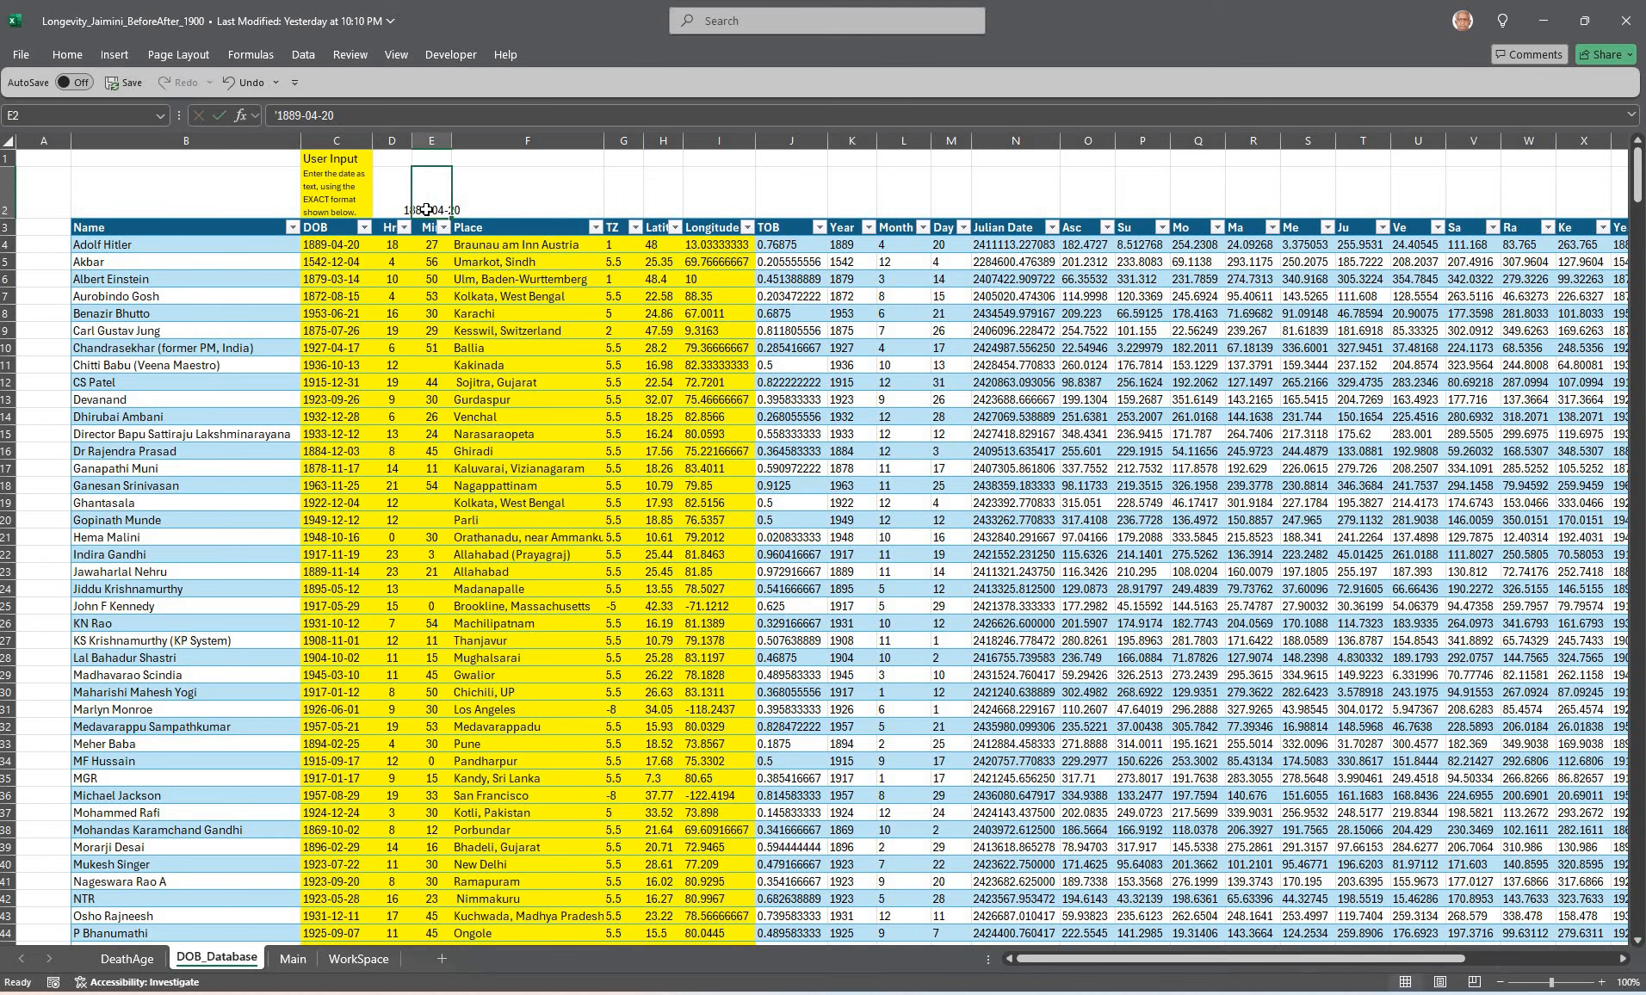
pyautogui.press('Delete')
# Inspect the leading apostrophe of the text date in cell C4 without changing it.
pyautogui.click(341, 246)
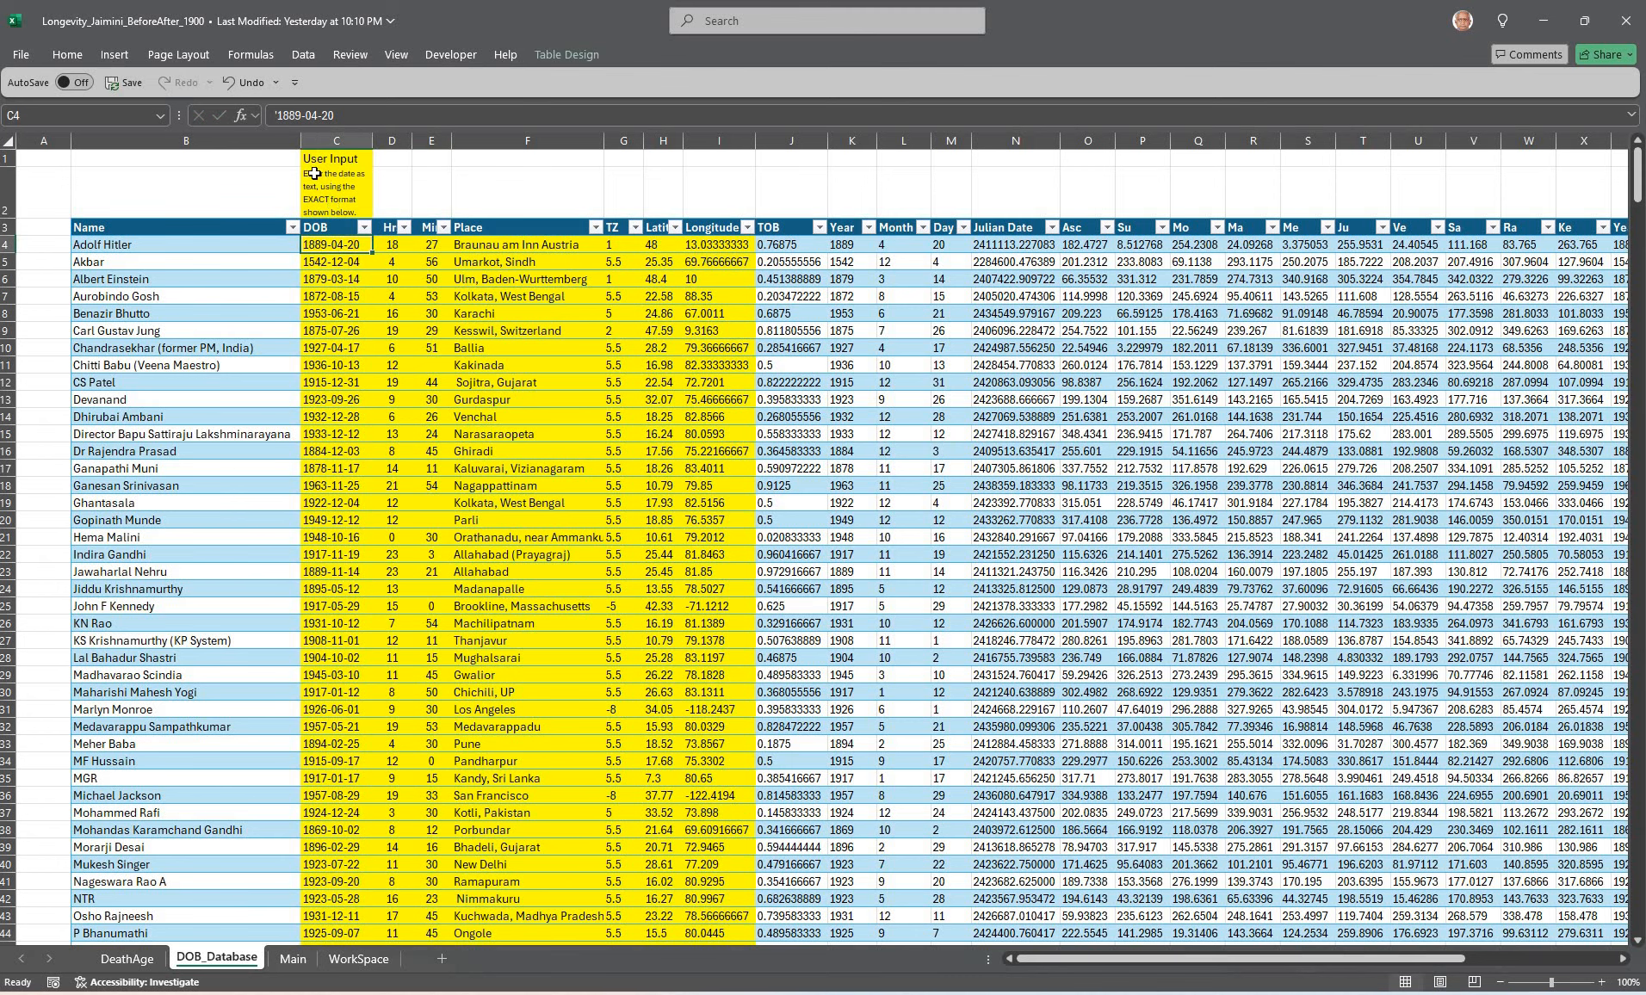
pyautogui.click(276, 115)
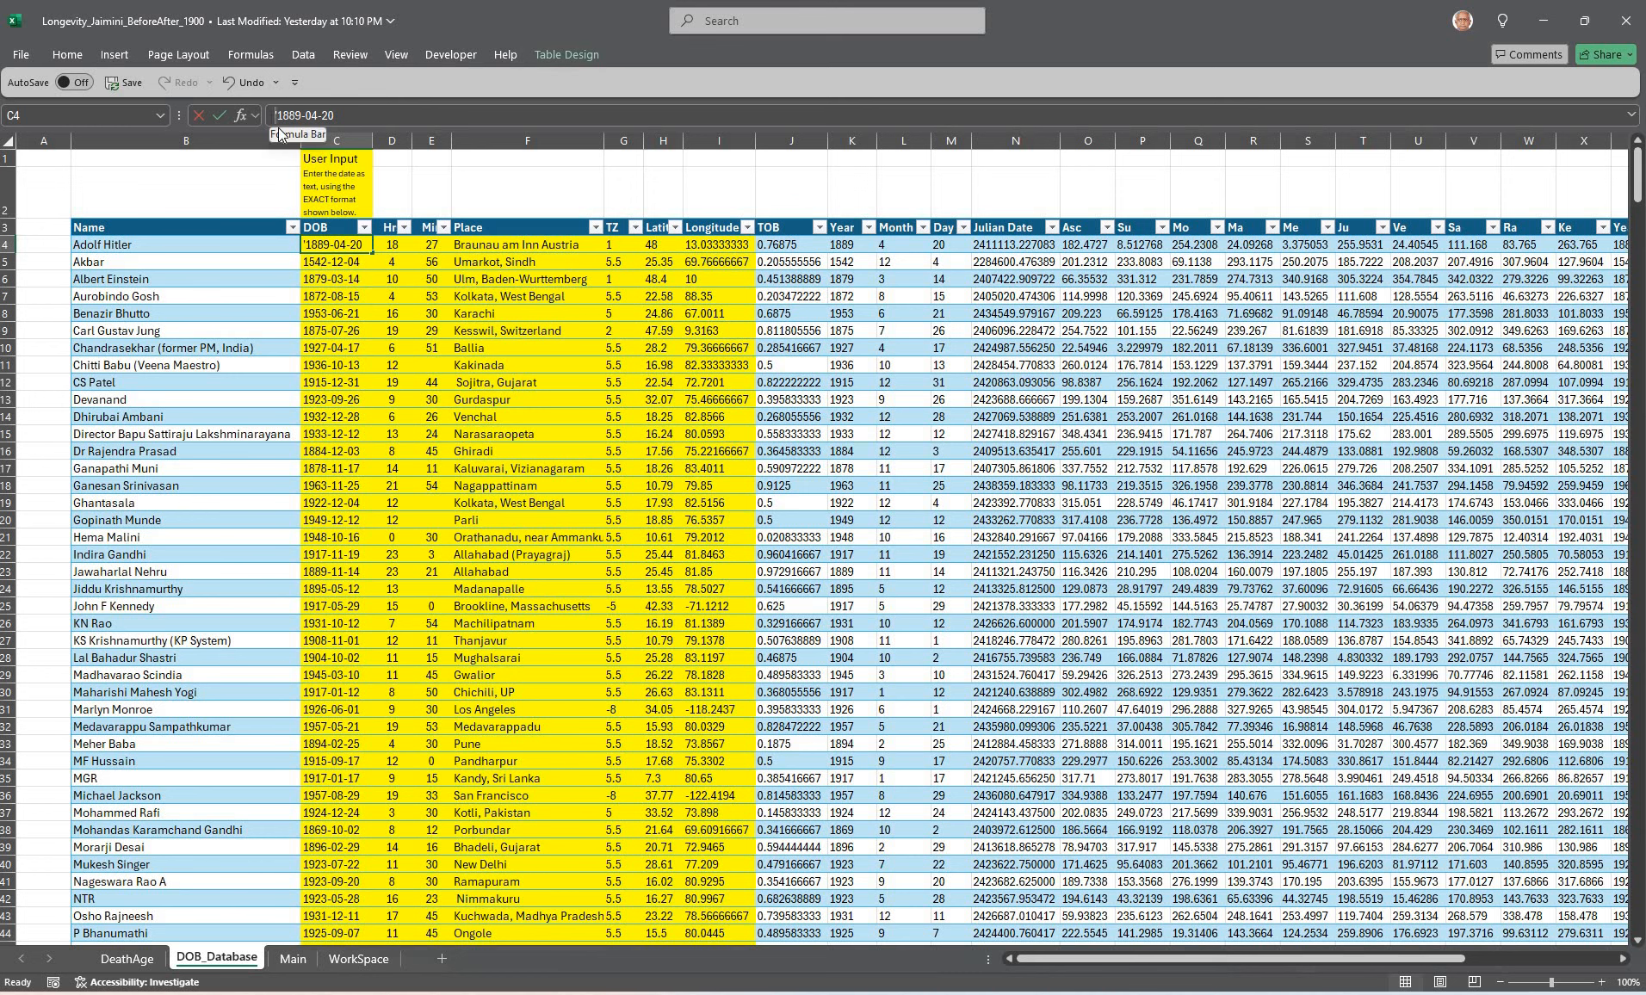
pyautogui.click(476, 205)
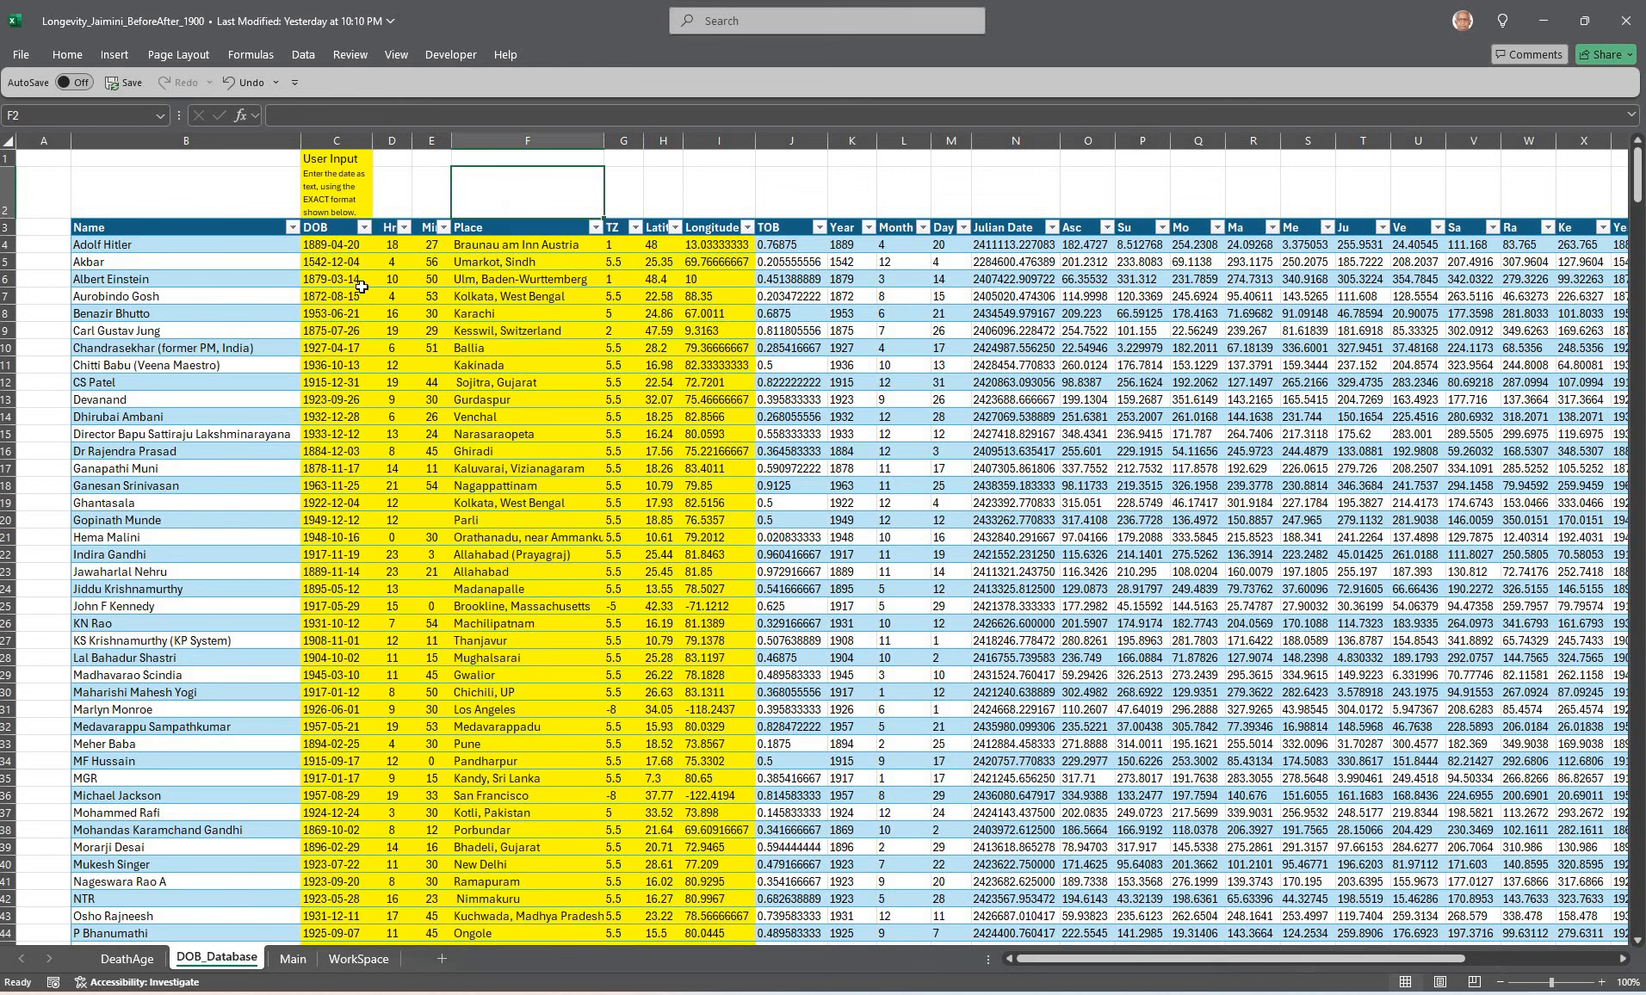
# Review the hour, minute and time-zone entries of the first two records in the DOB_Database table.
pyautogui.click(391, 246)
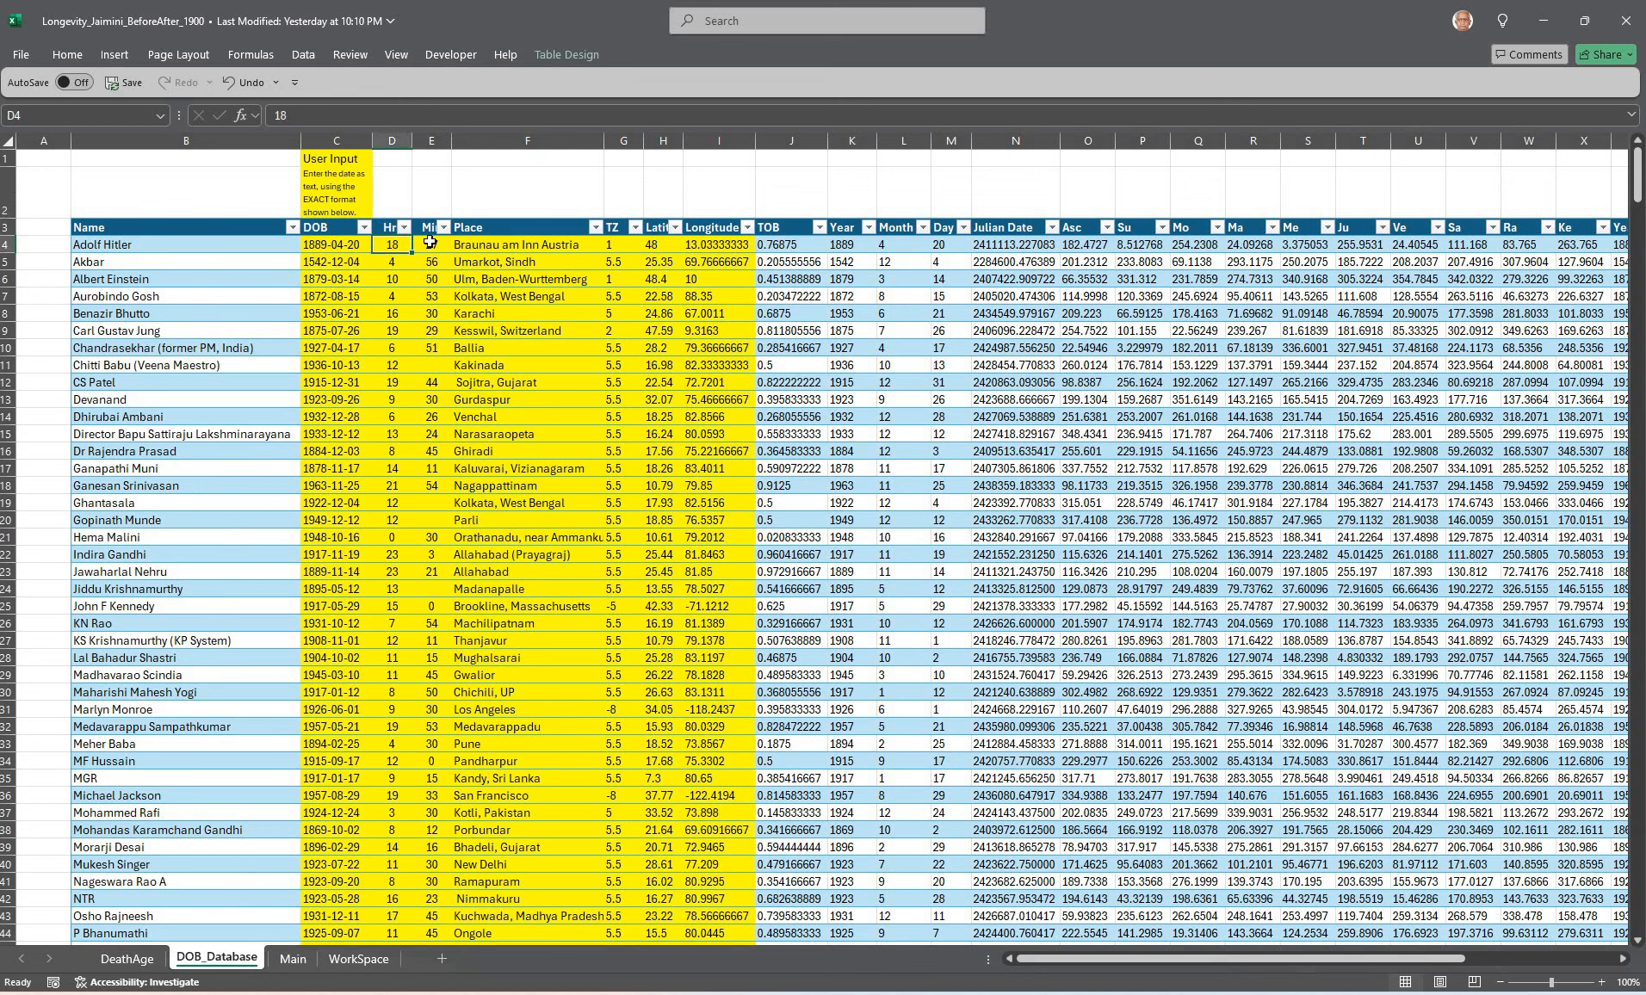
pyautogui.click(430, 244)
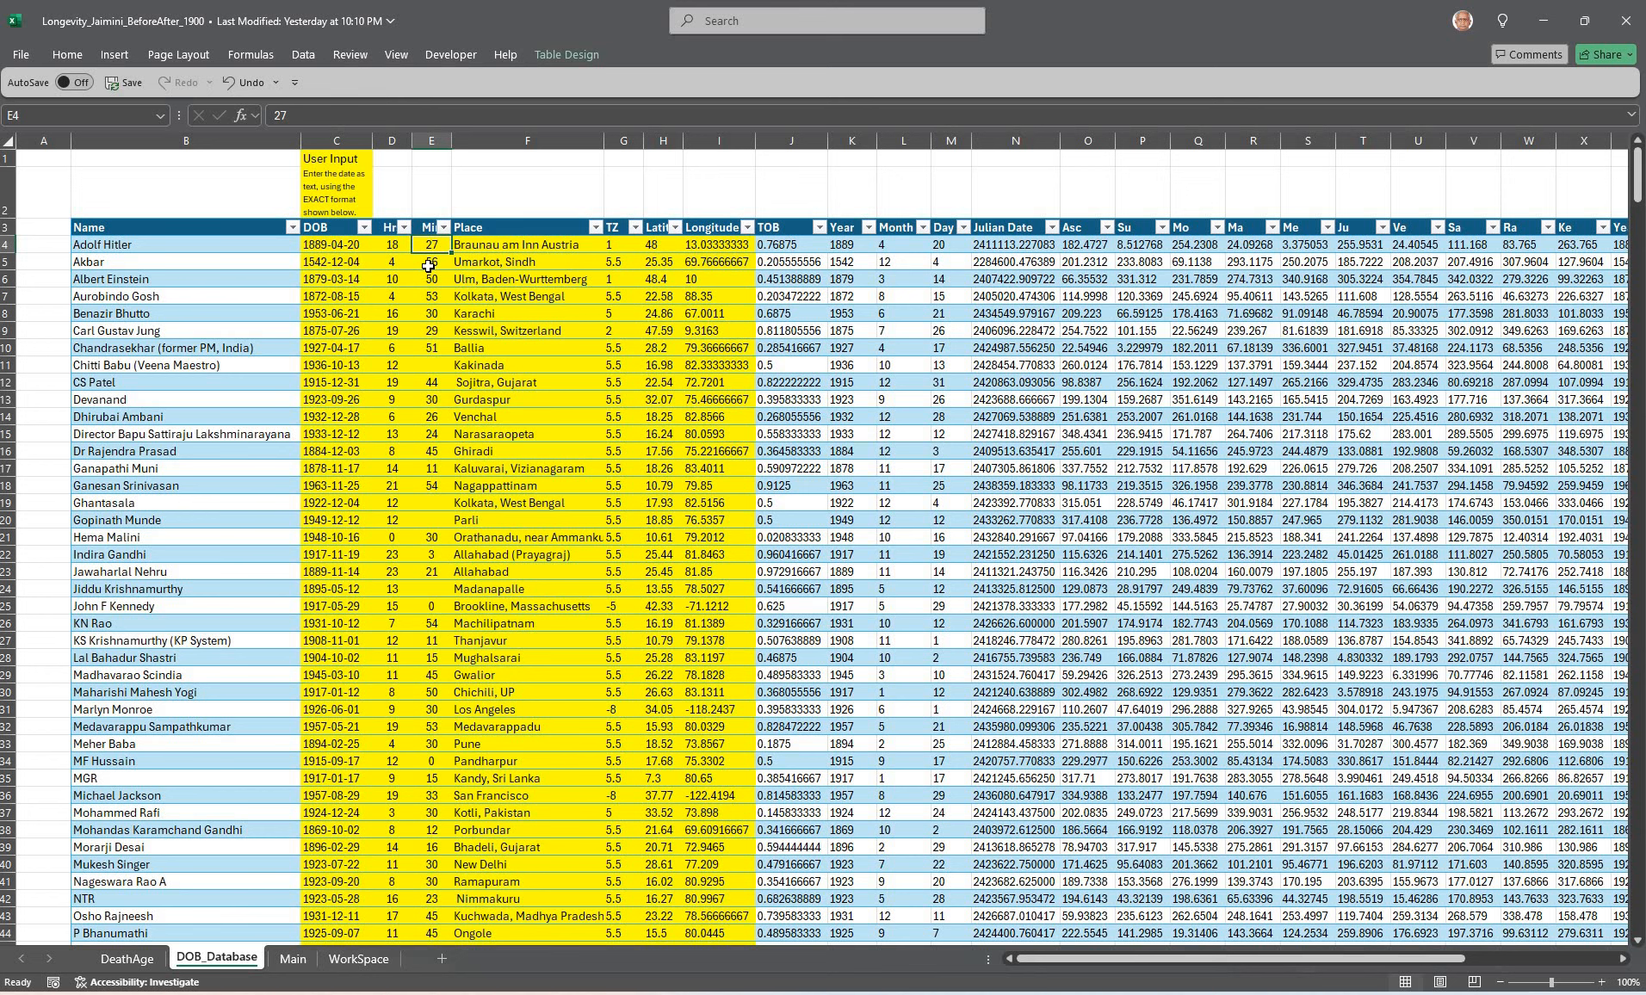
pyautogui.click(624, 244)
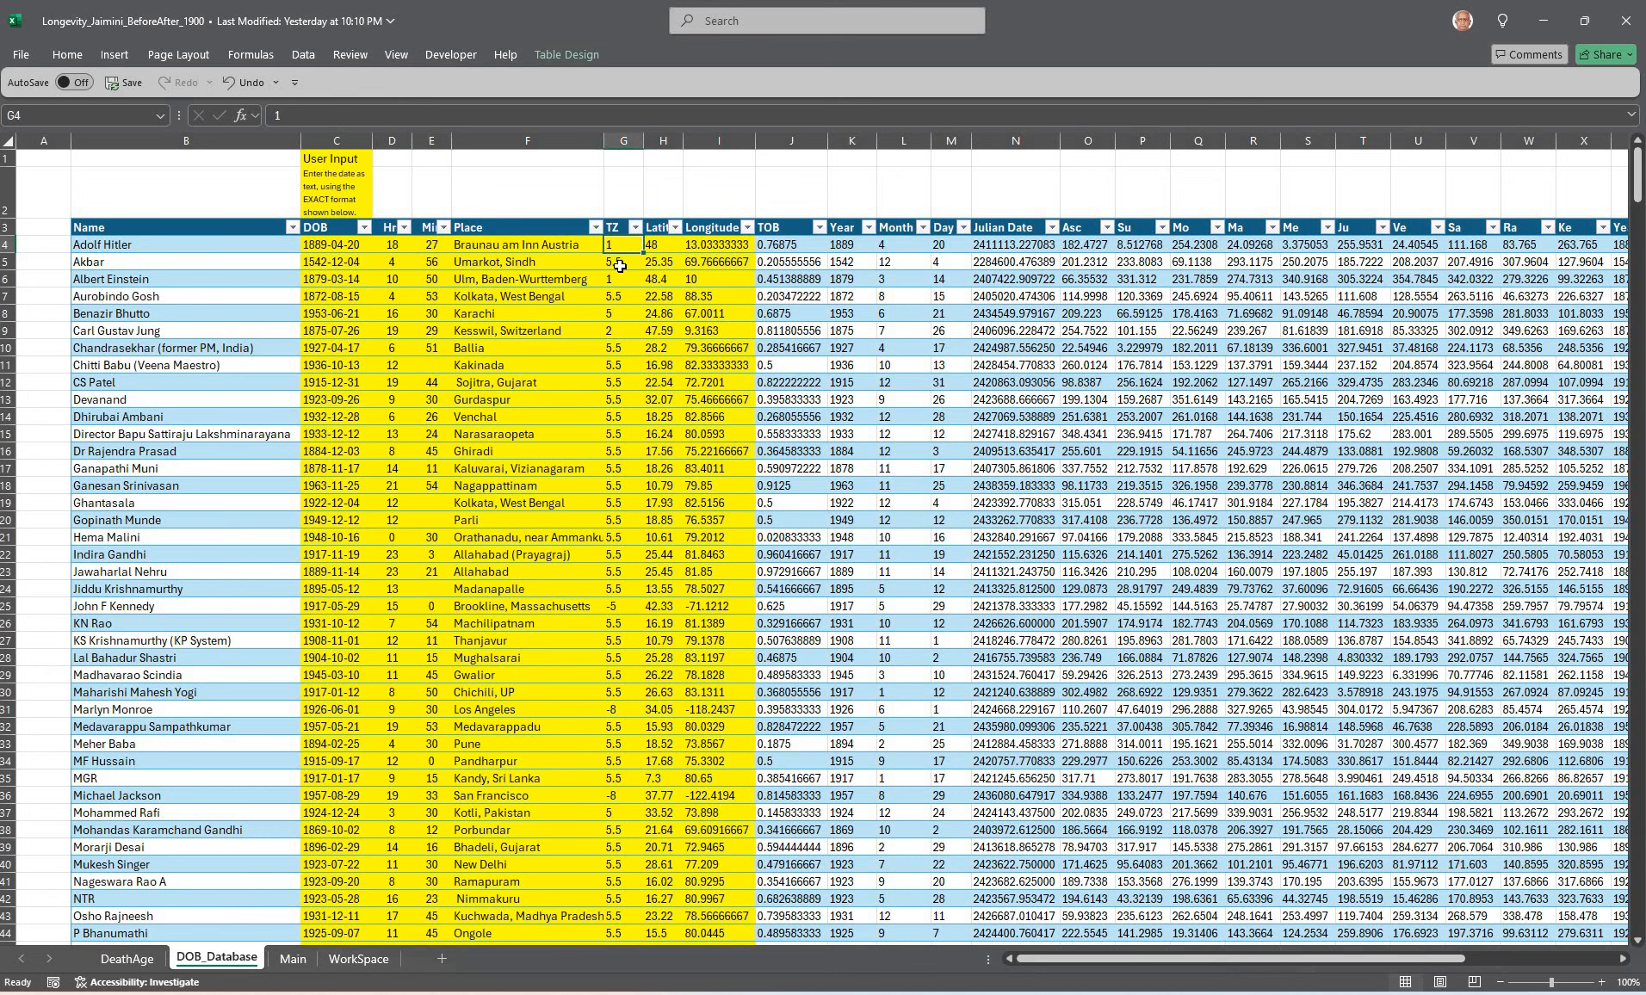
pyautogui.click(619, 266)
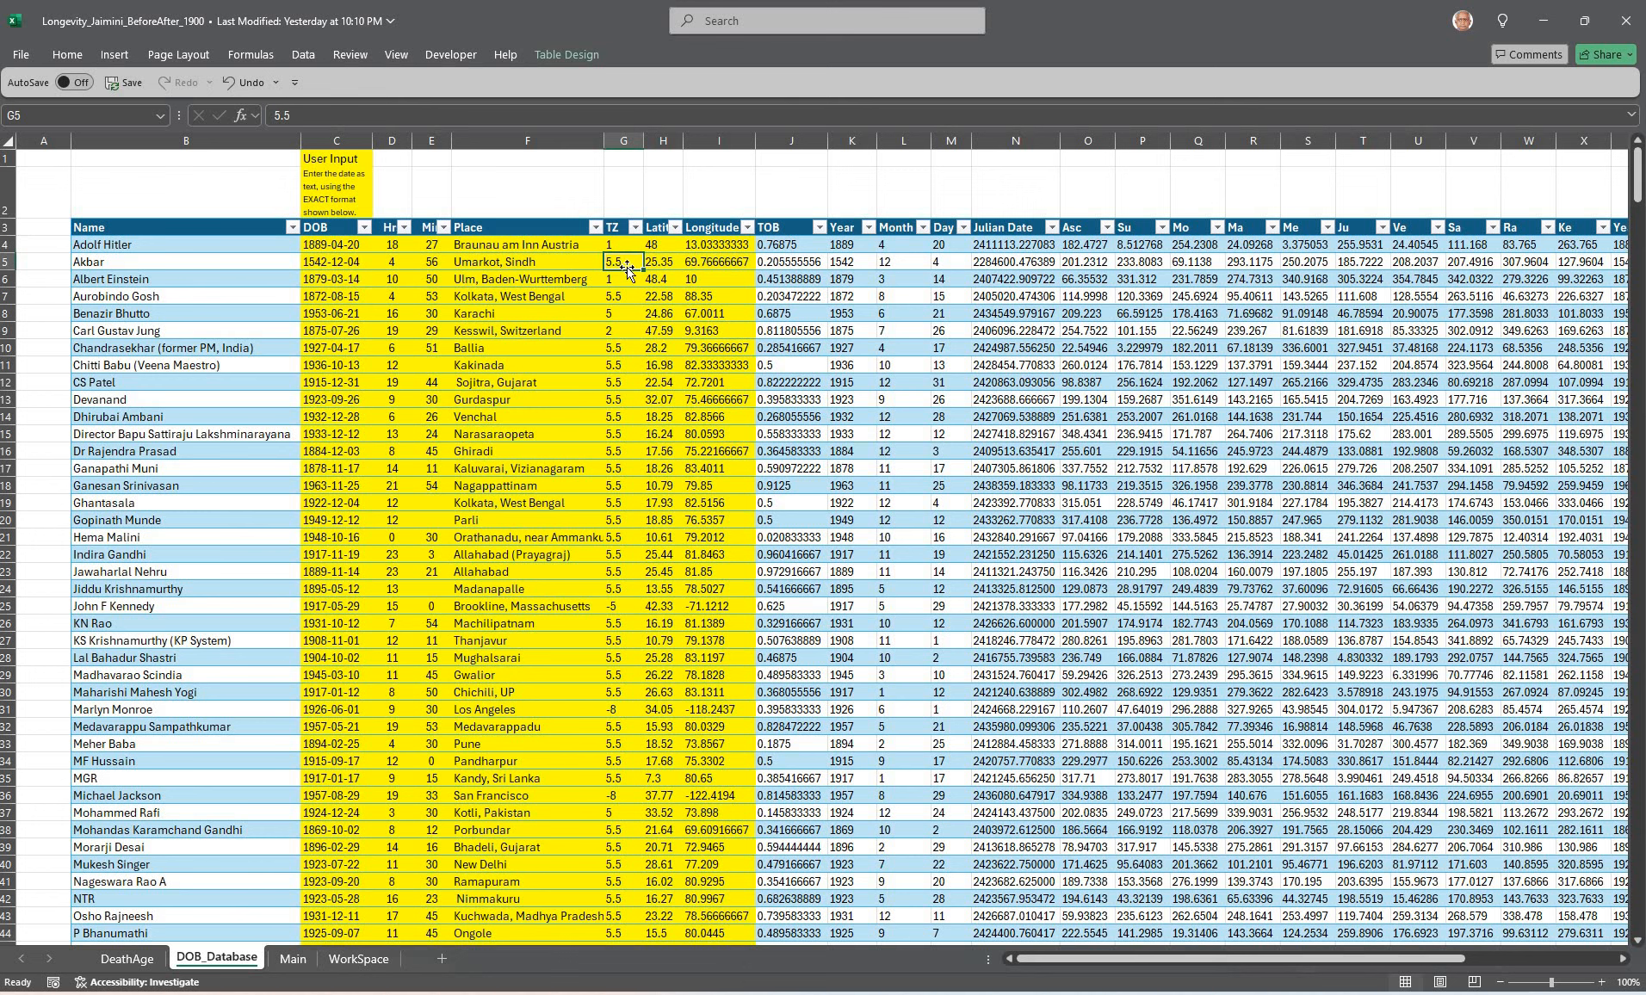
pyautogui.click(396, 262)
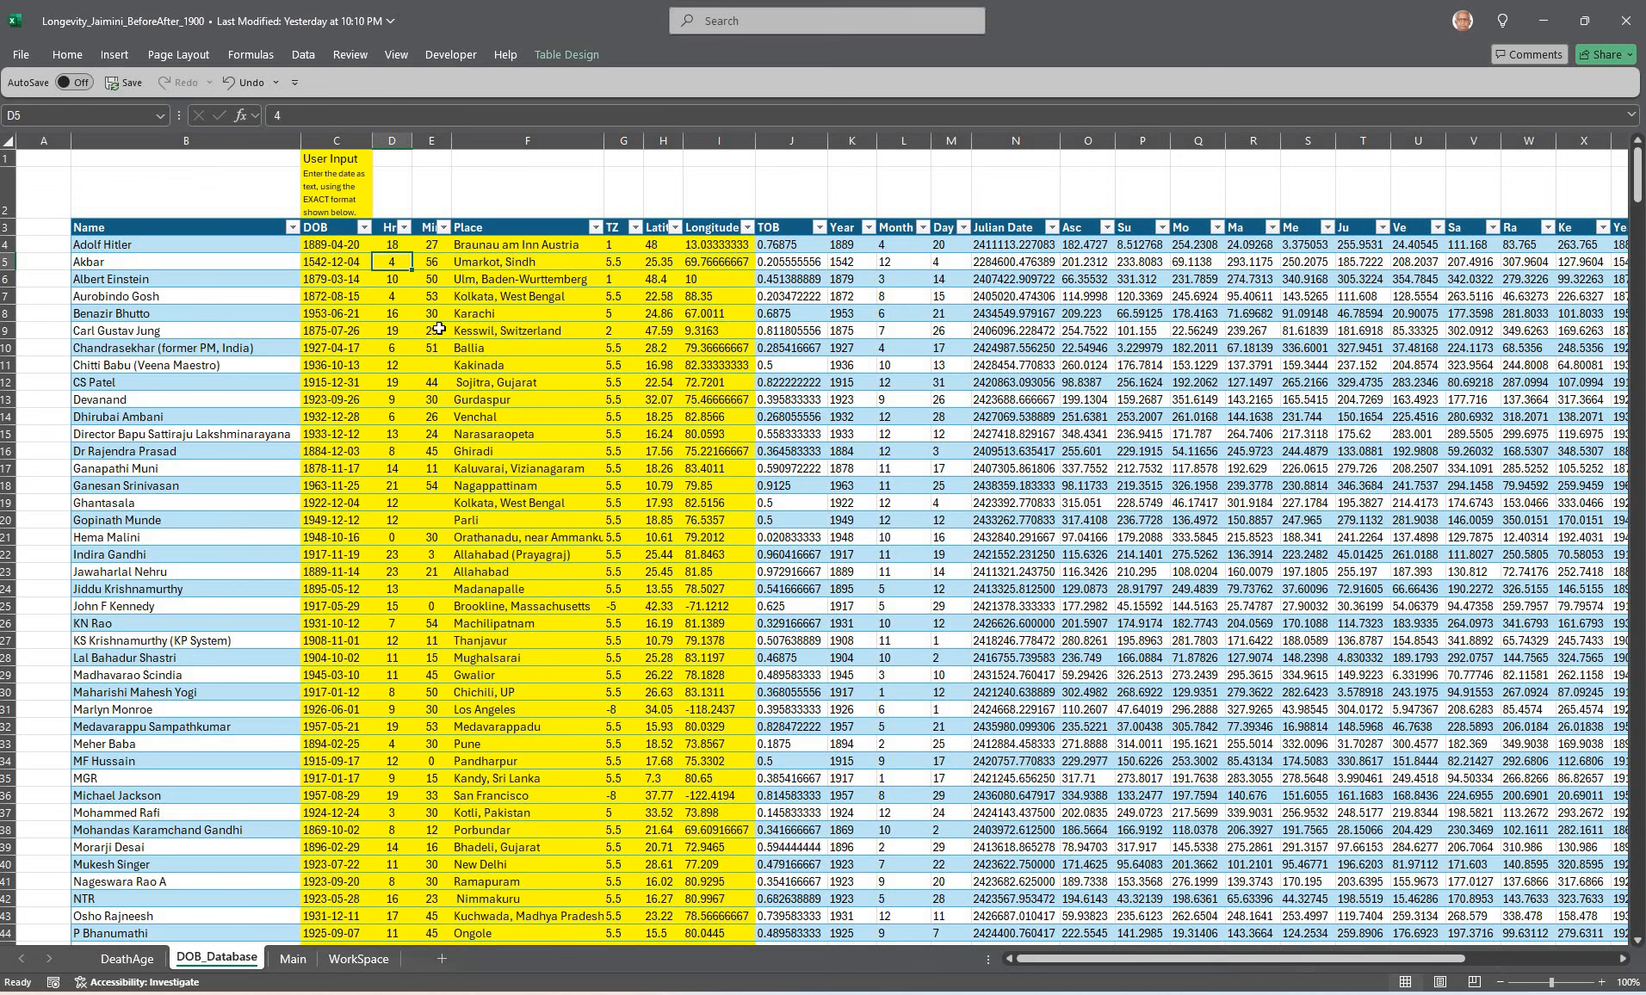
pyautogui.click(619, 256)
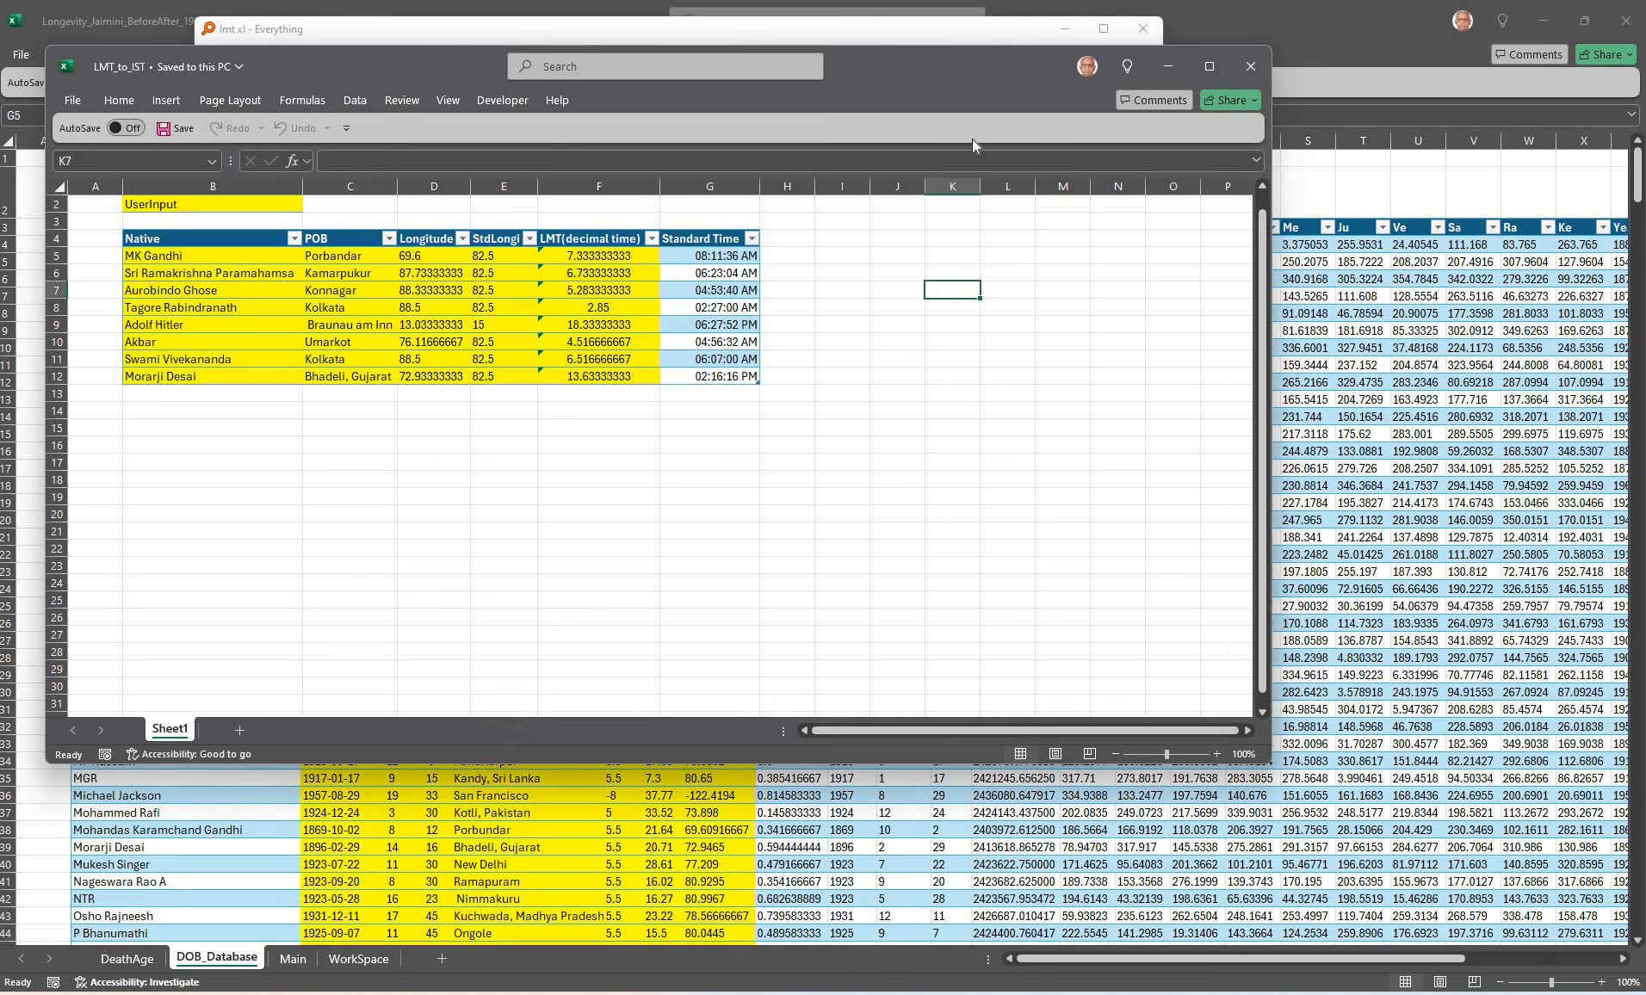
# Examine the Longitude, StdLongi and LMT inputs and the Standard Time formula in the LMT_to_IST workbook, and close that workbook.
pyautogui.moveTo(907, 70); pyautogui.dragTo(1057, 250)
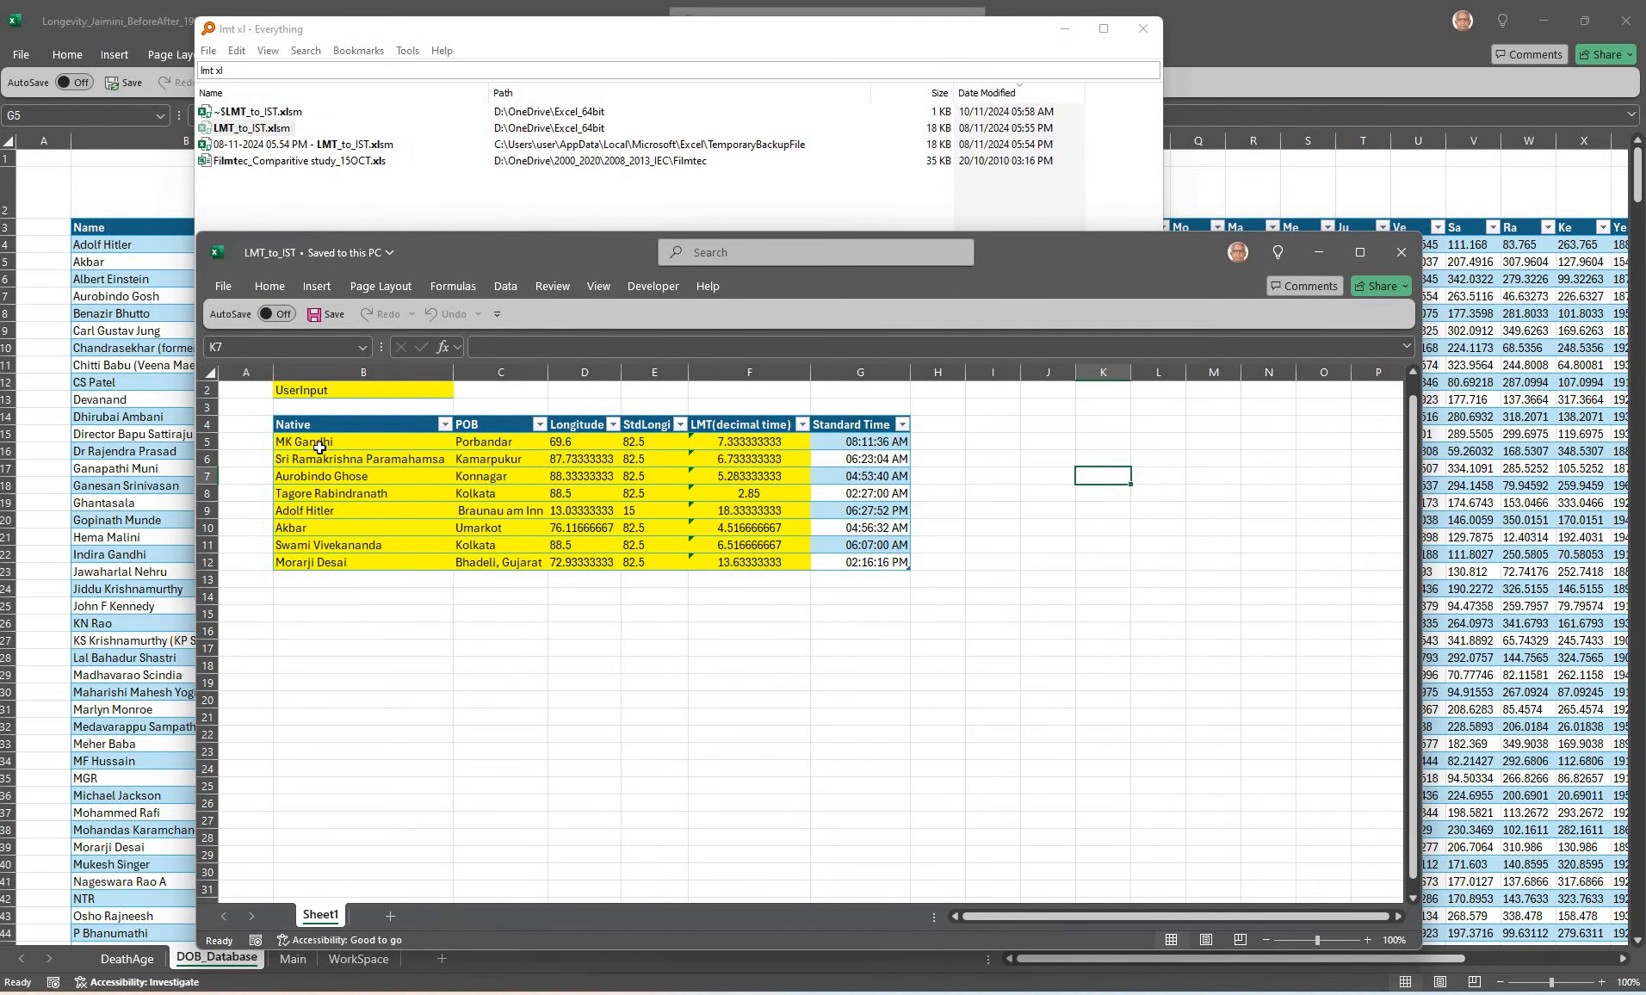
pyautogui.click(318, 442)
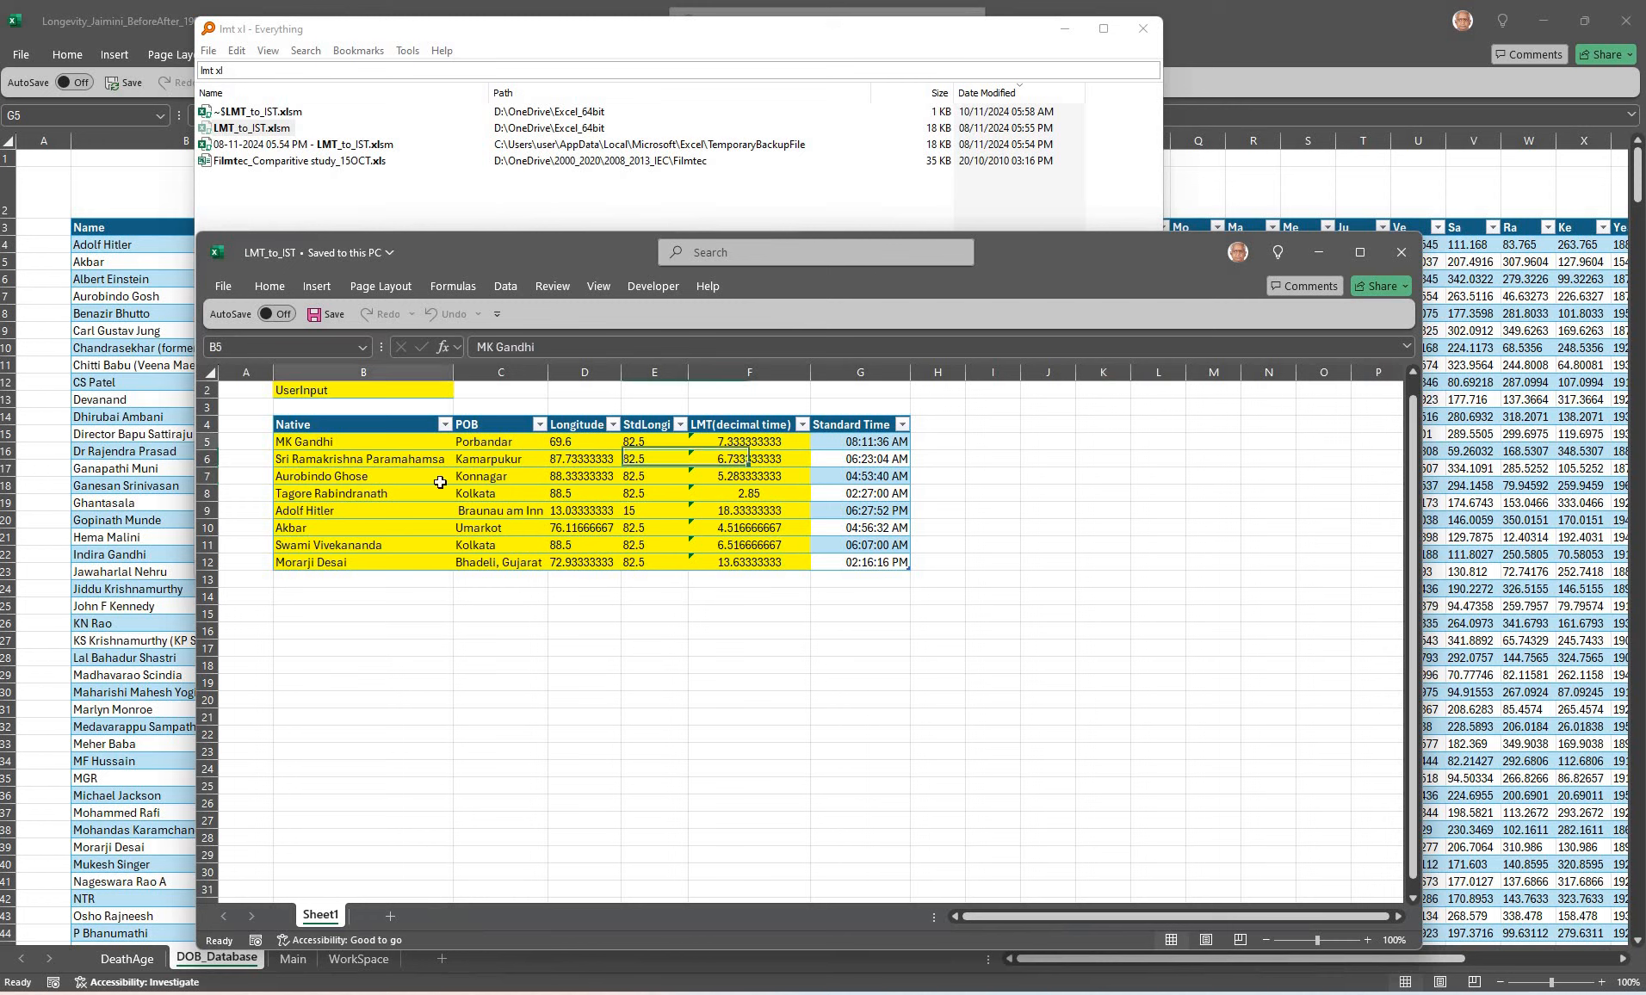
pyautogui.click(594, 441)
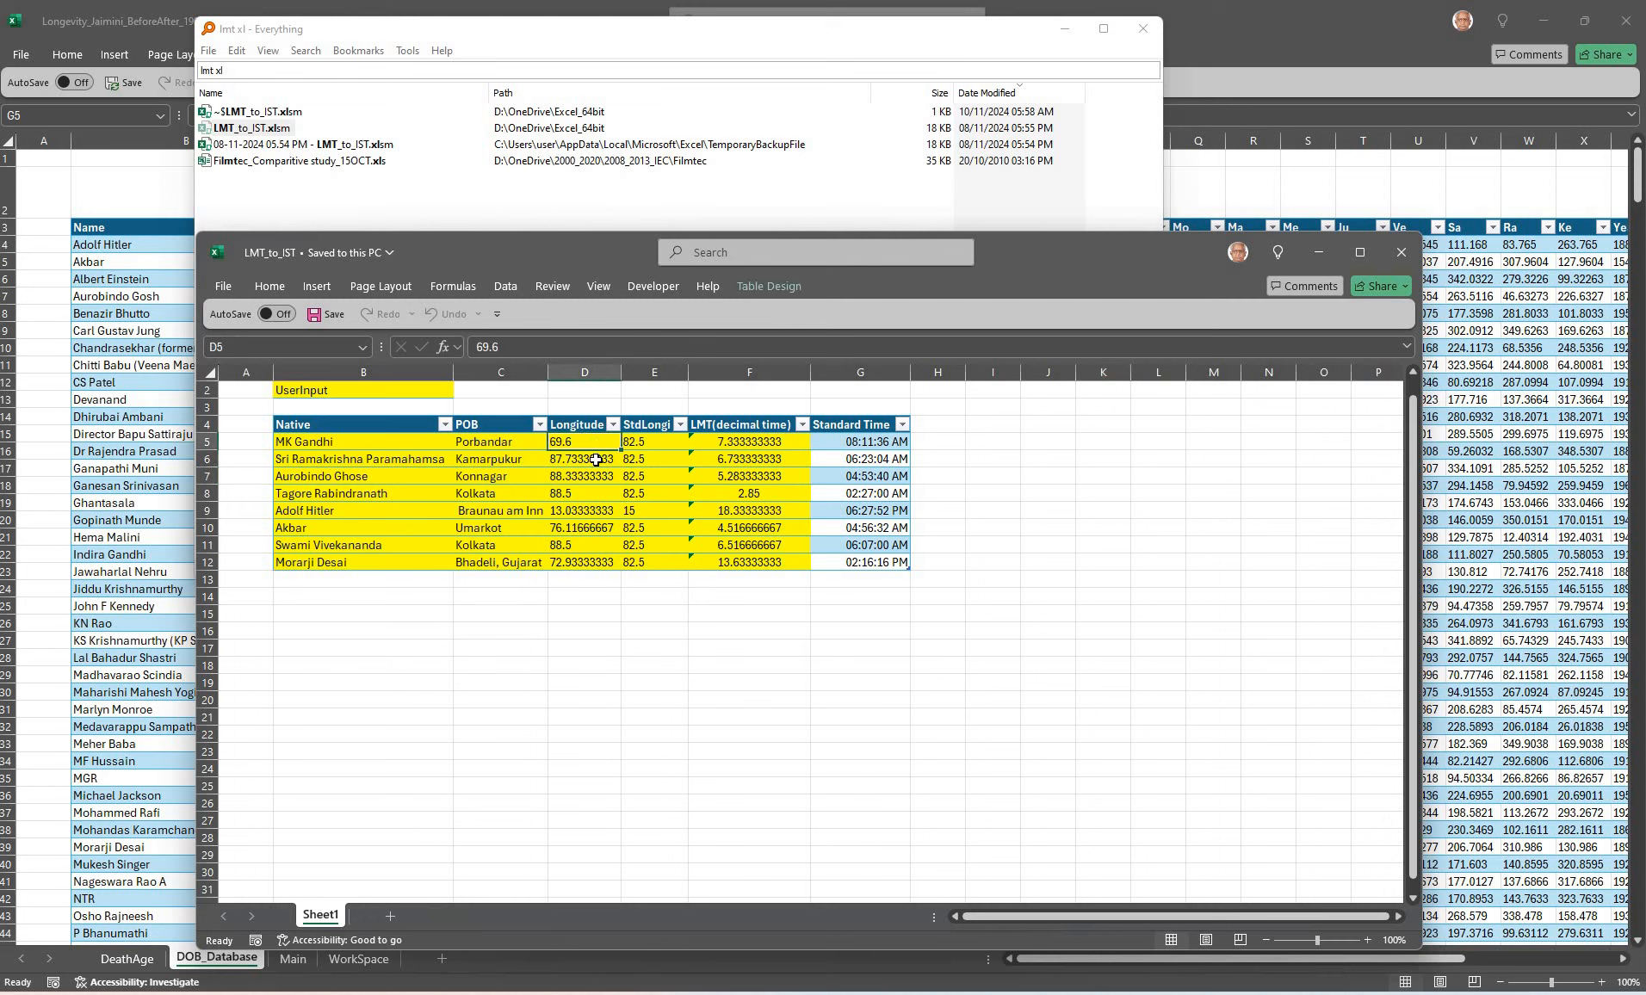
pyautogui.click(652, 442)
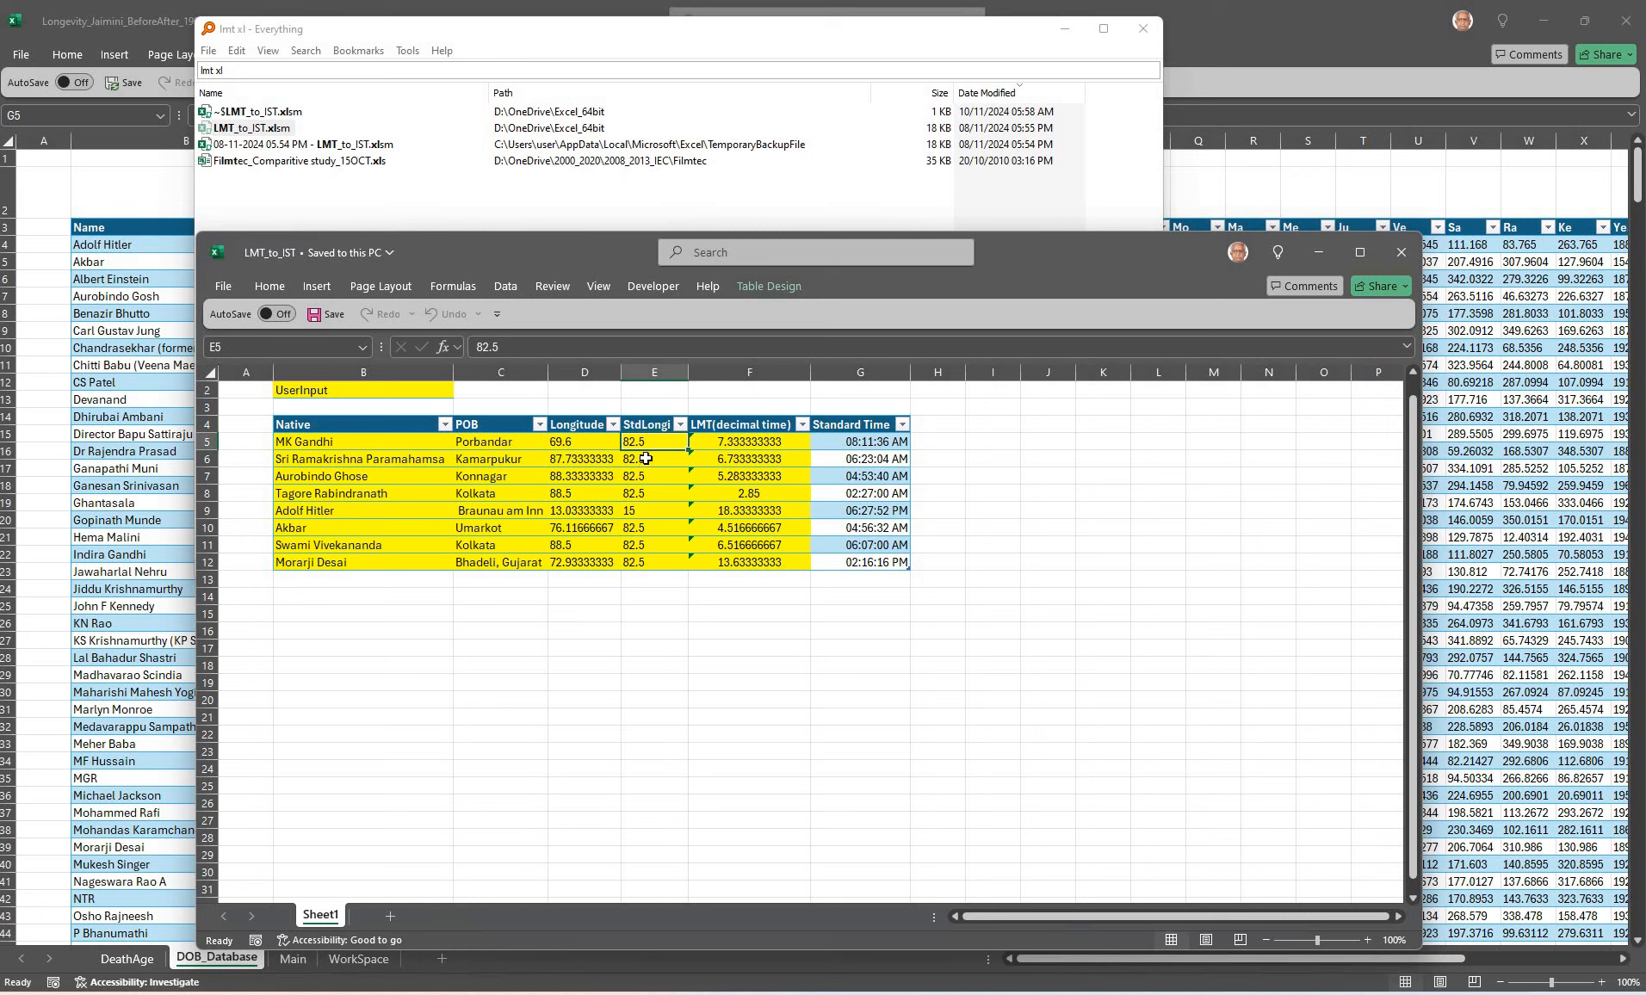
pyautogui.click(649, 511)
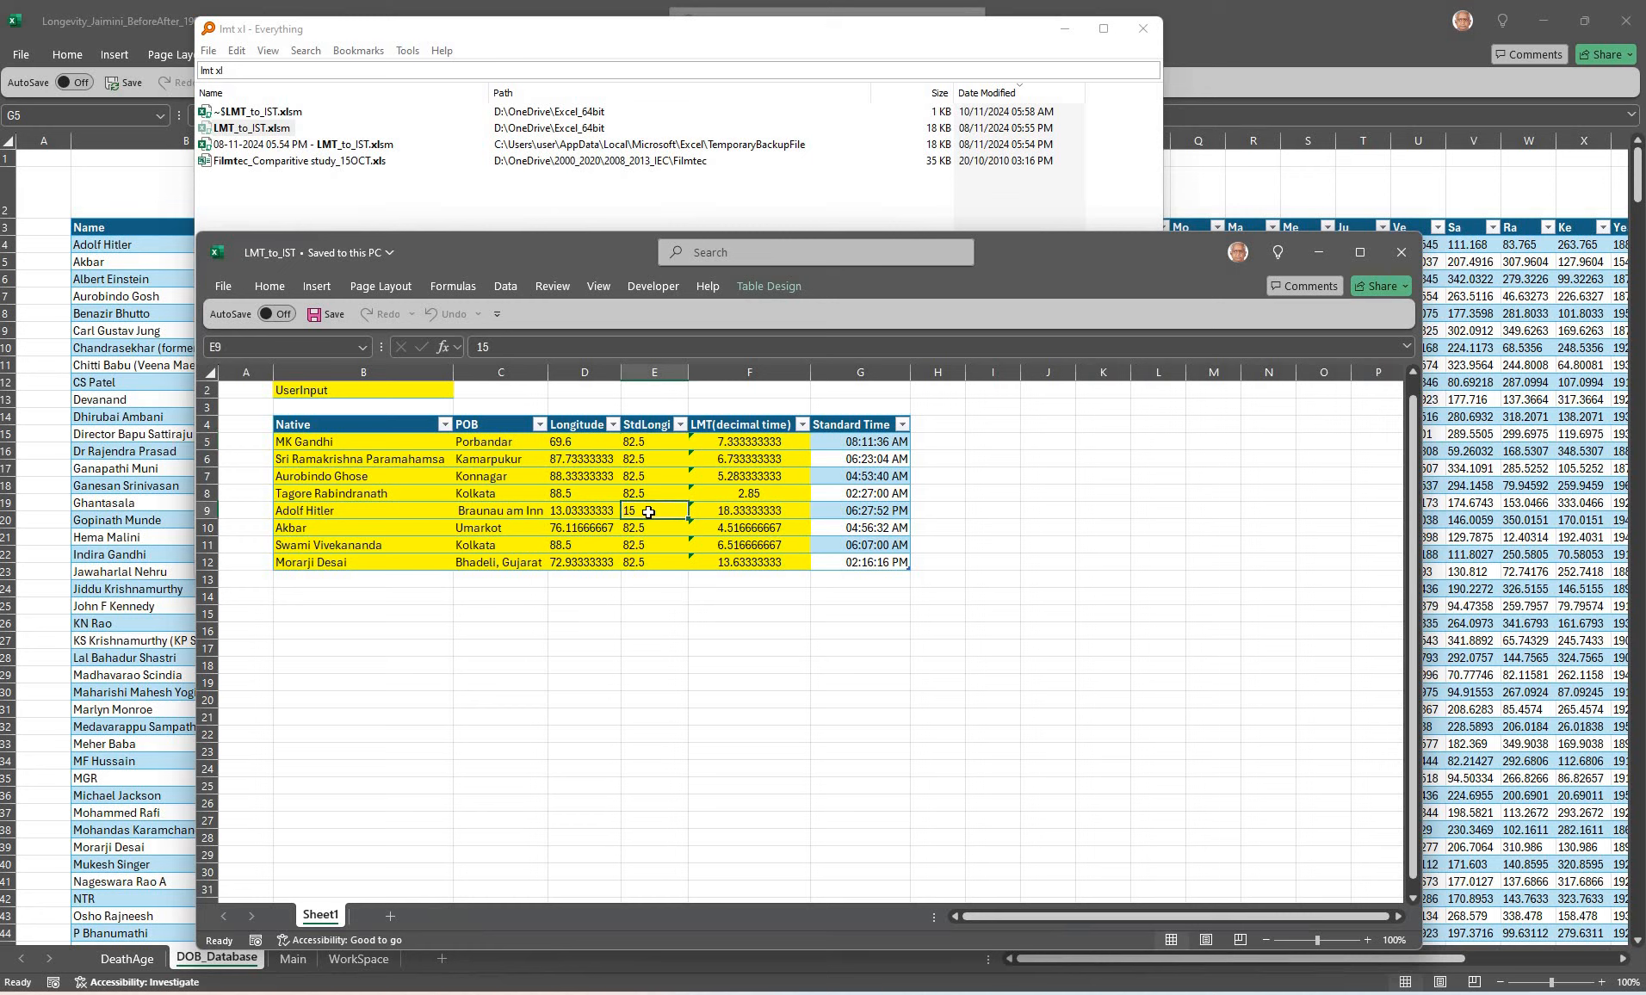
pyautogui.click(763, 441)
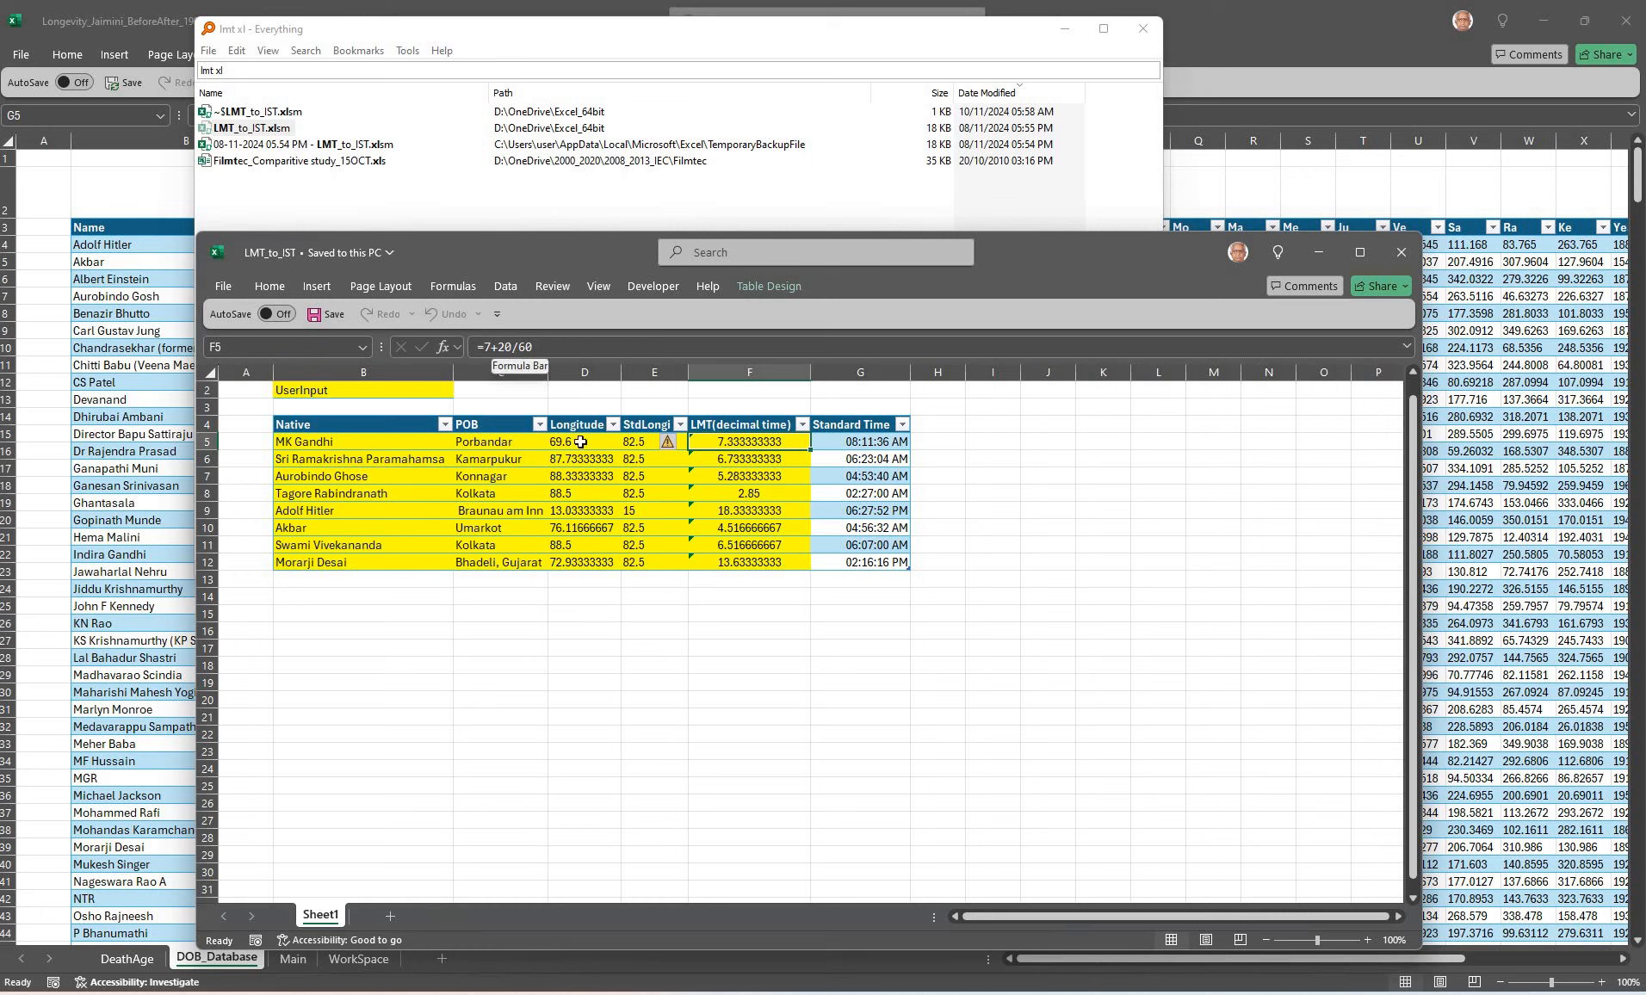
pyautogui.click(692, 654)
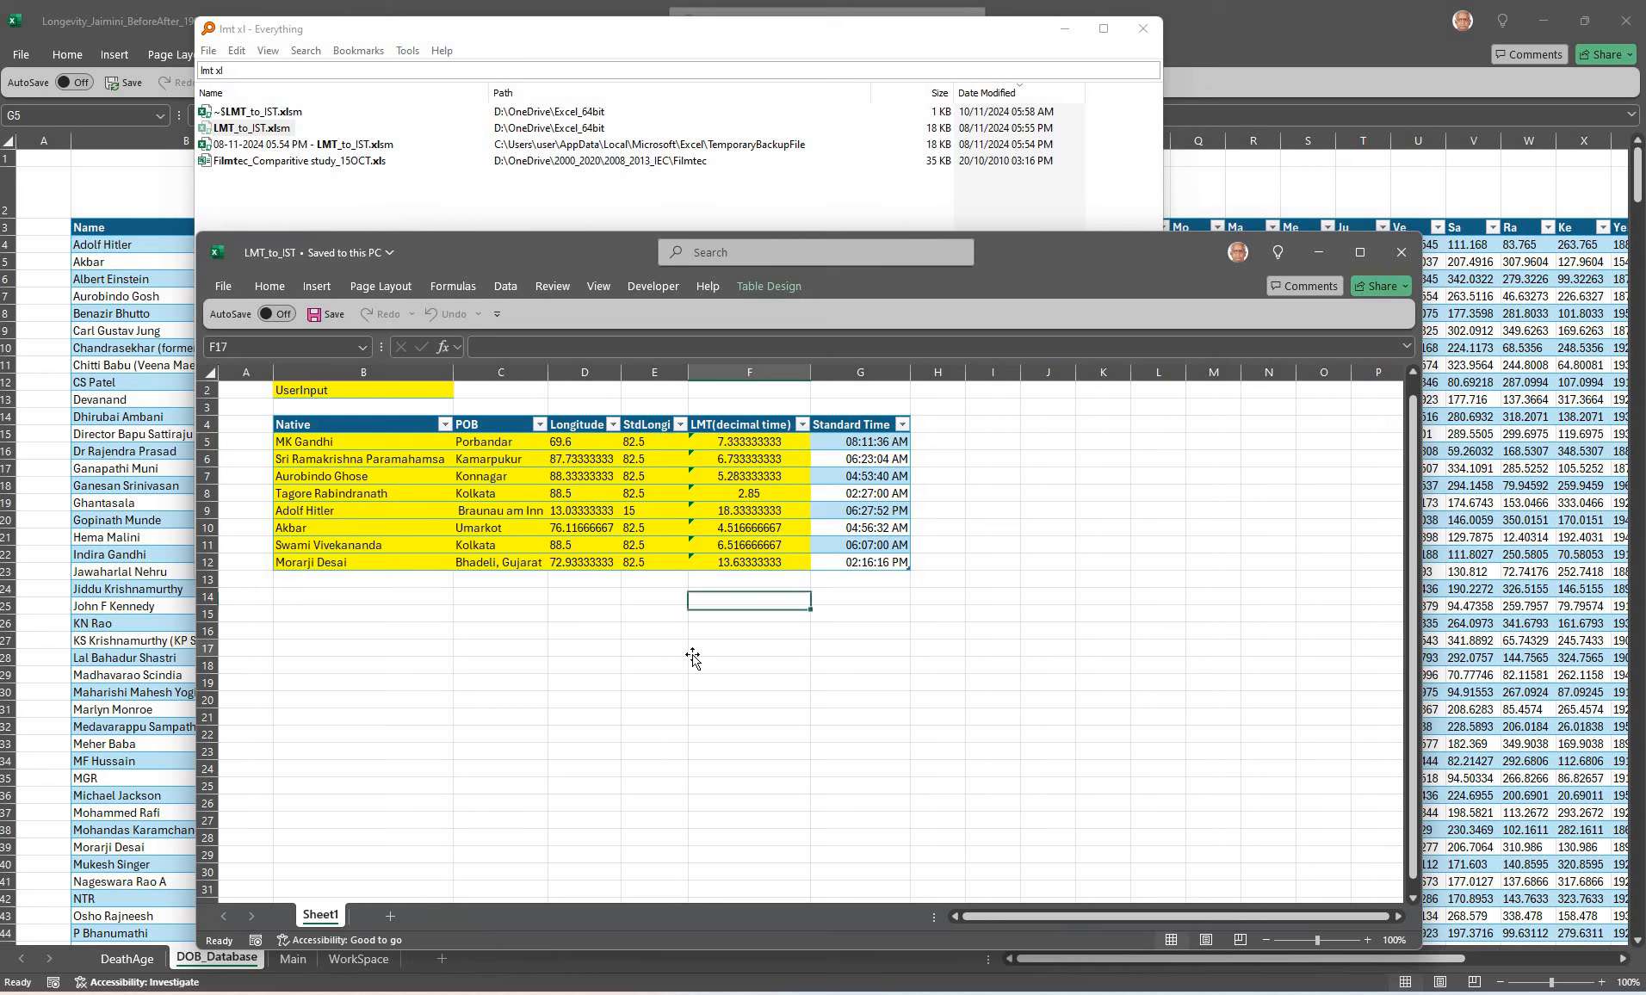
pyautogui.click(654, 443)
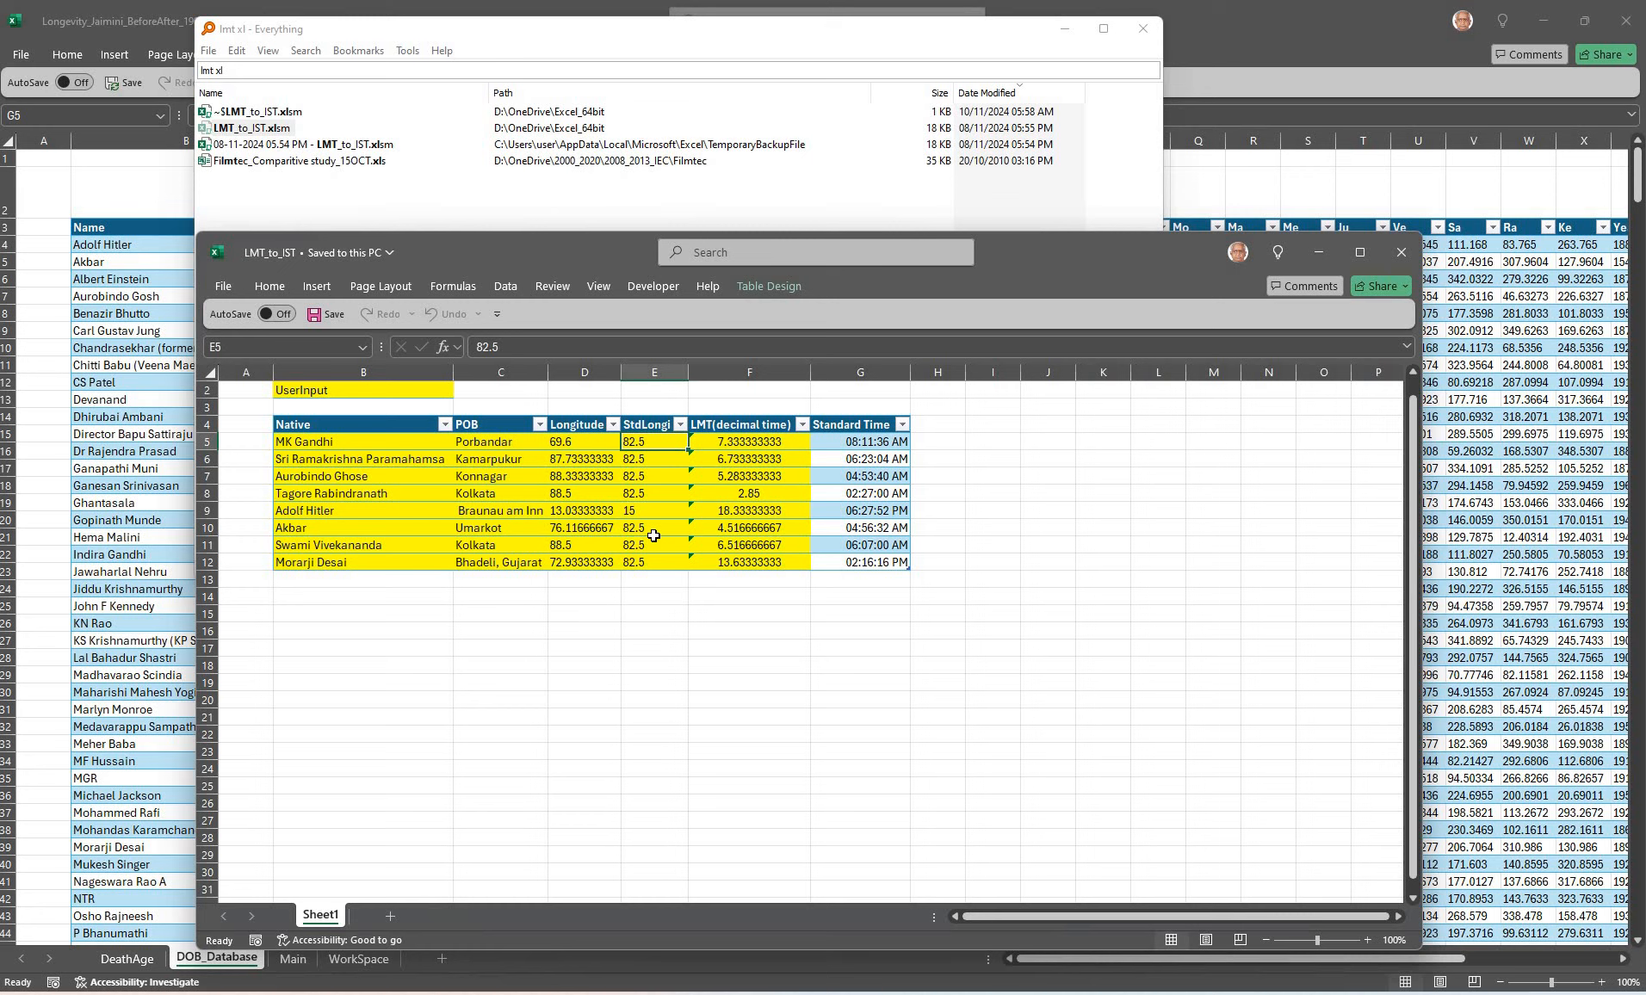
pyautogui.click(871, 440)
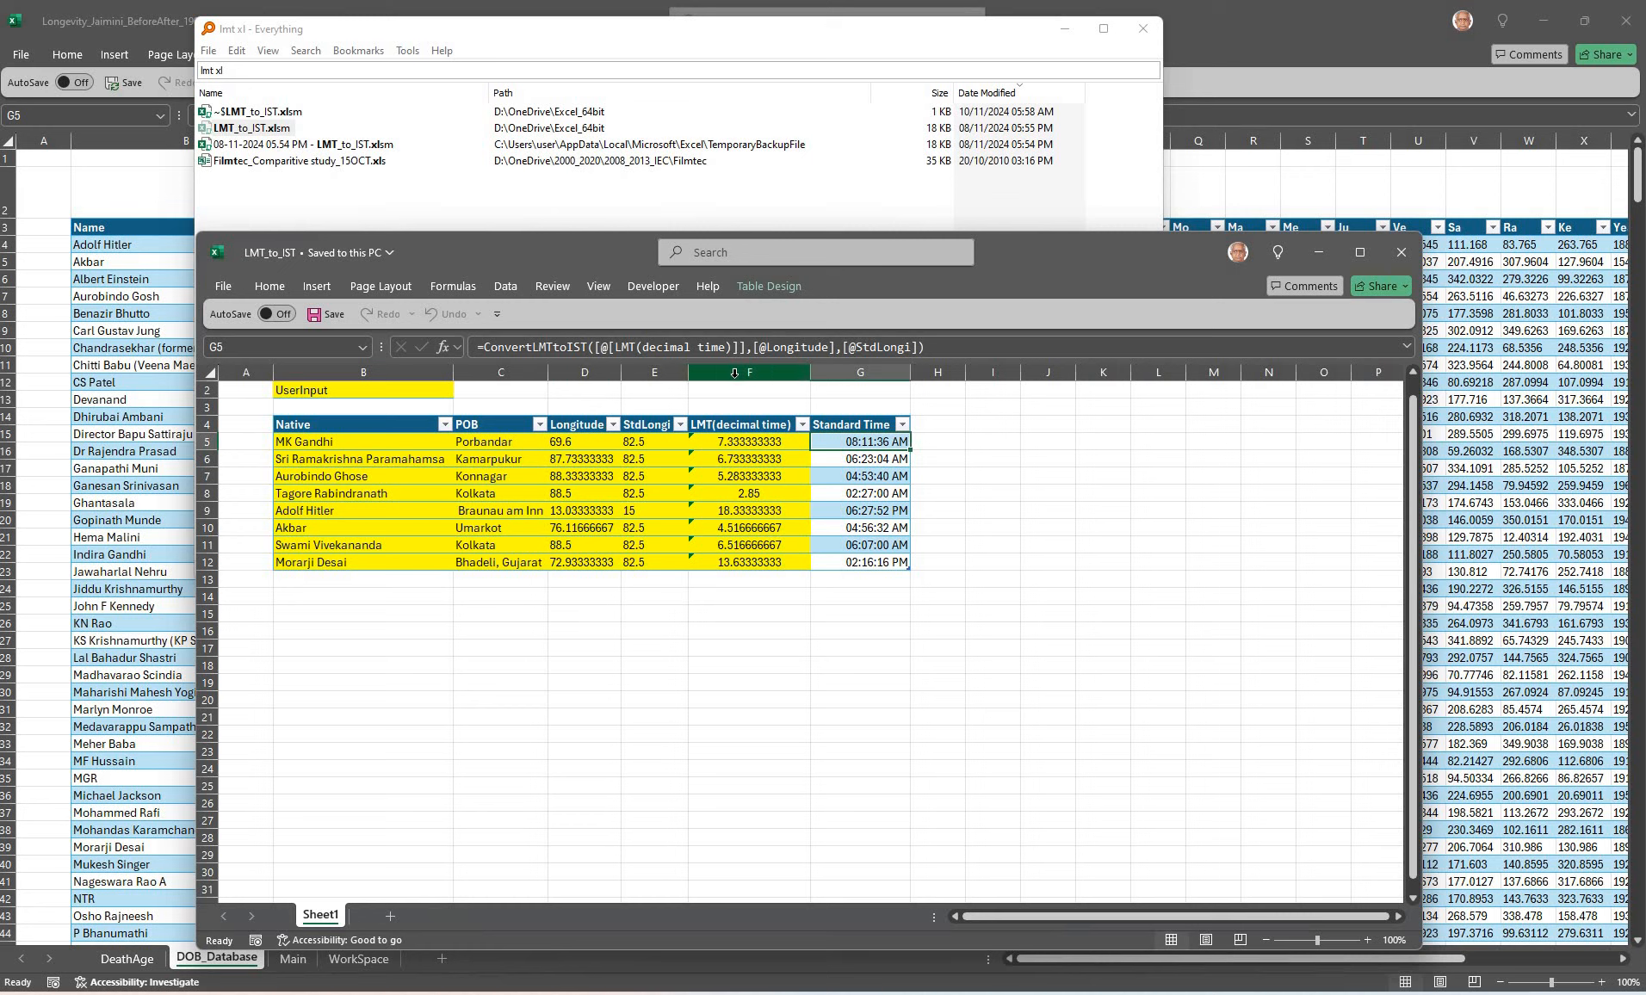
pyautogui.click(992, 460)
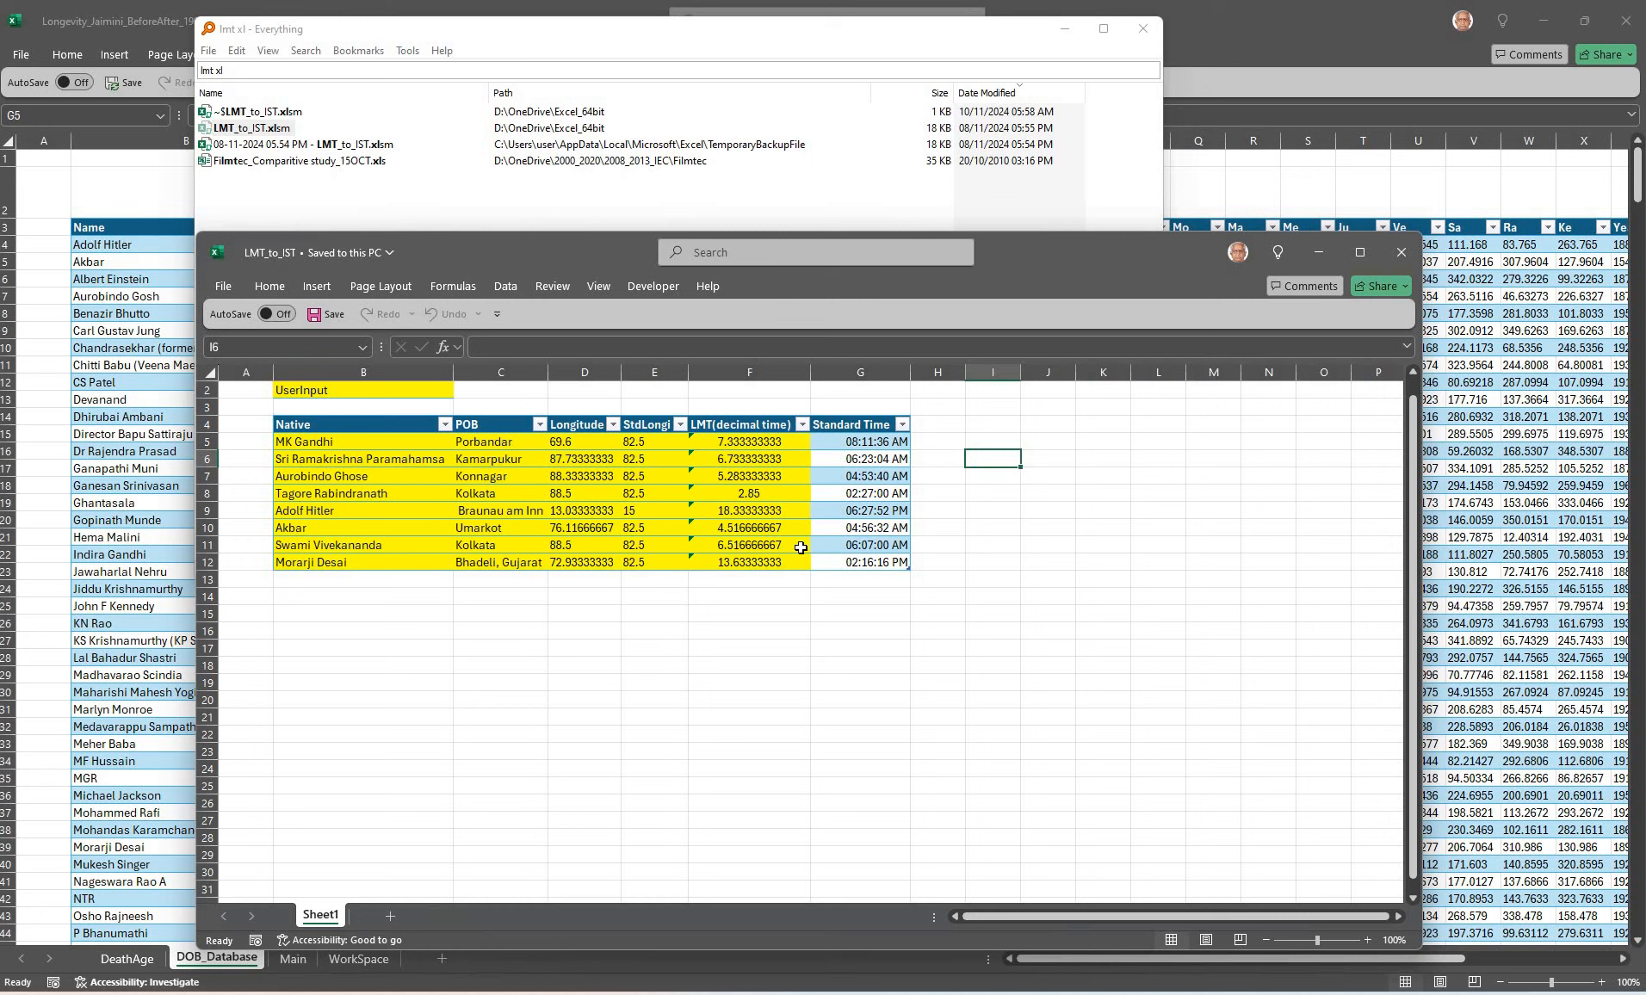
pyautogui.click(1401, 253)
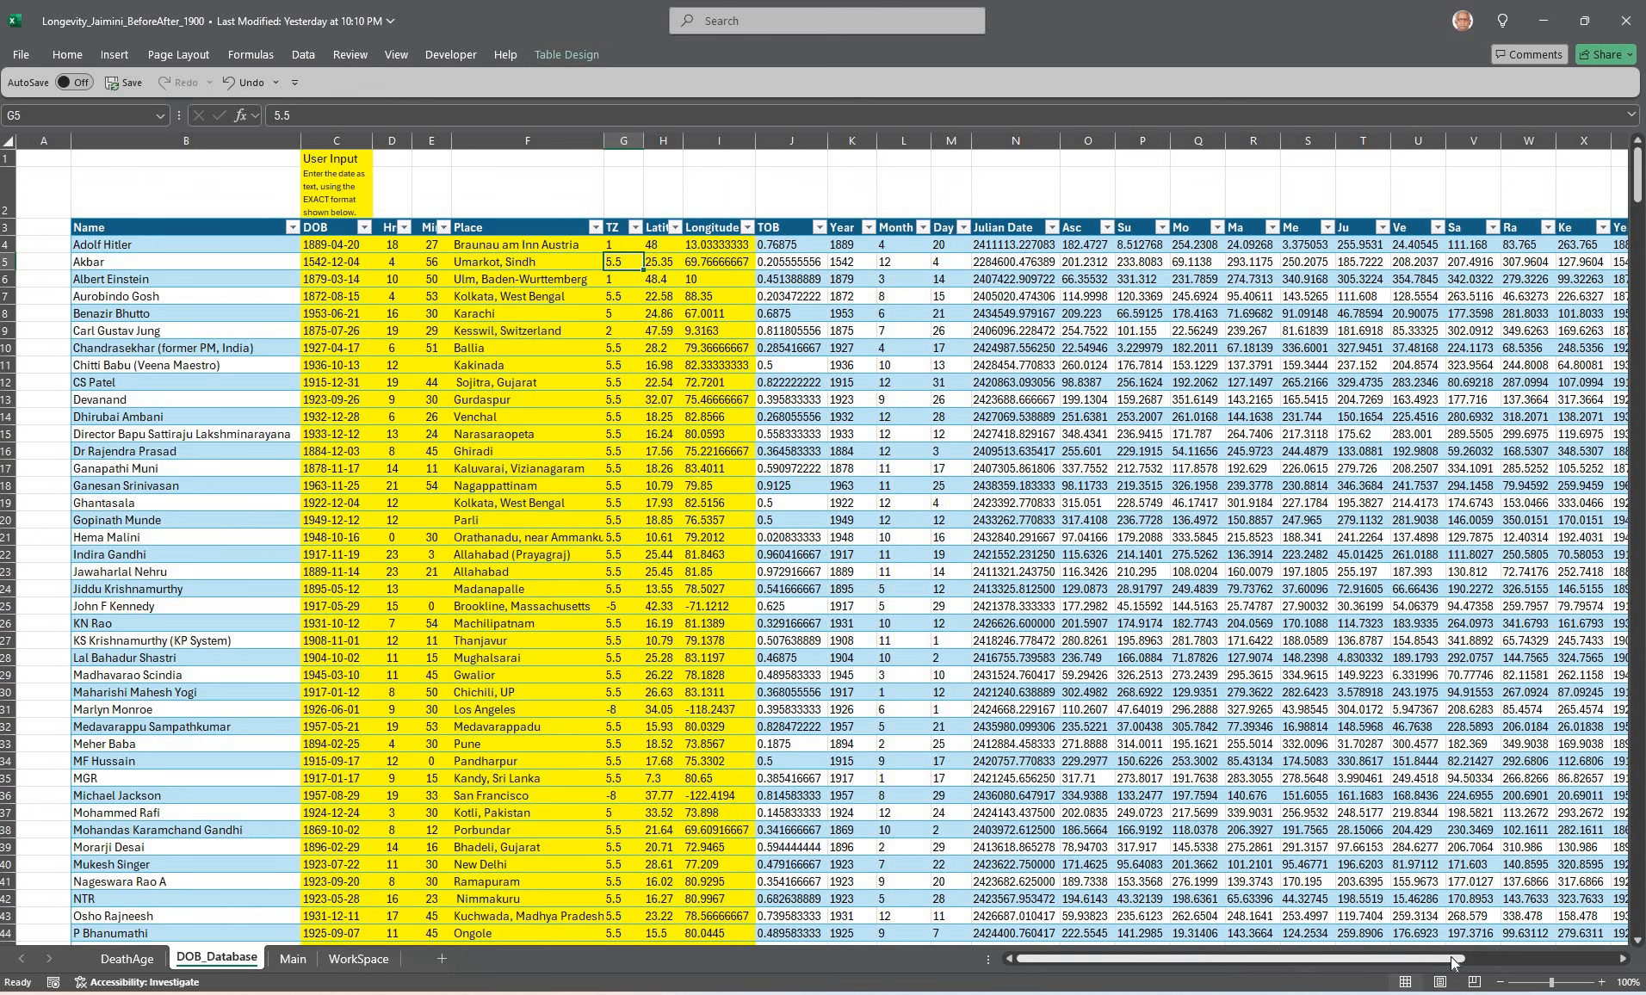
# Inspect the Asc formula in cell O4 and the remaining calculated columns through SunRise and Date.
pyautogui.click(1092, 245)
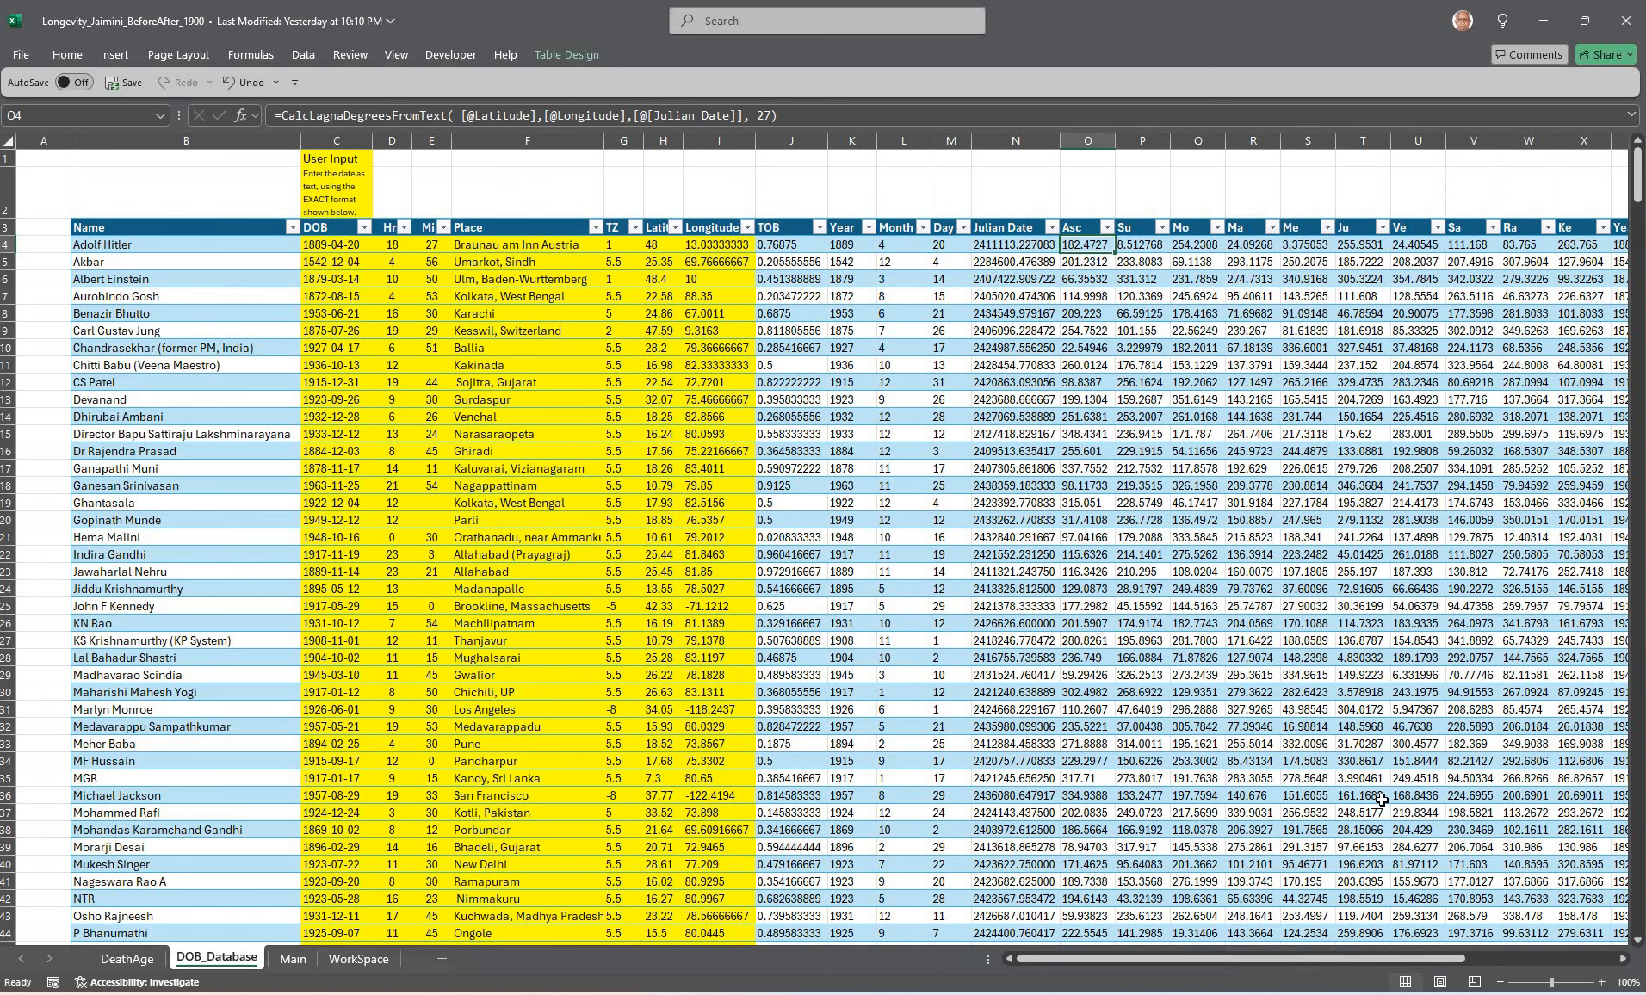
pyautogui.click(1523, 958)
pyautogui.moveTo(1523, 963); pyautogui.dragTo(1331, 979)
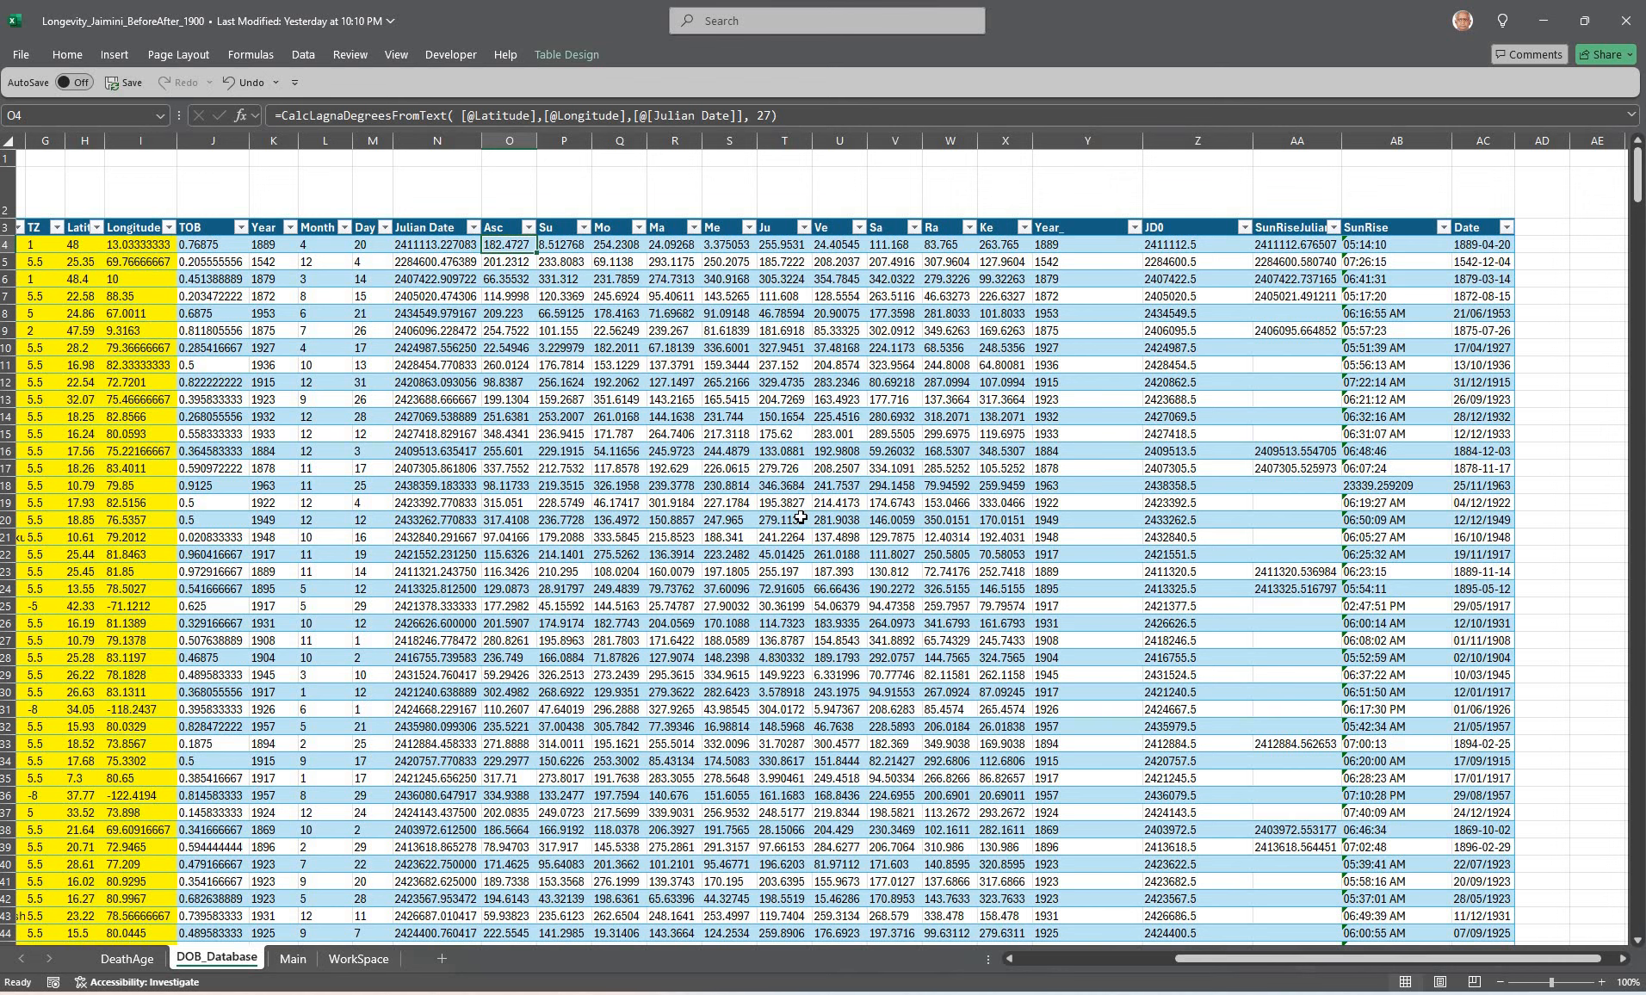
# Go to the Main sheet and view the names available for selection in the Name cell C2, keeping the current choice.
pyautogui.click(292, 959)
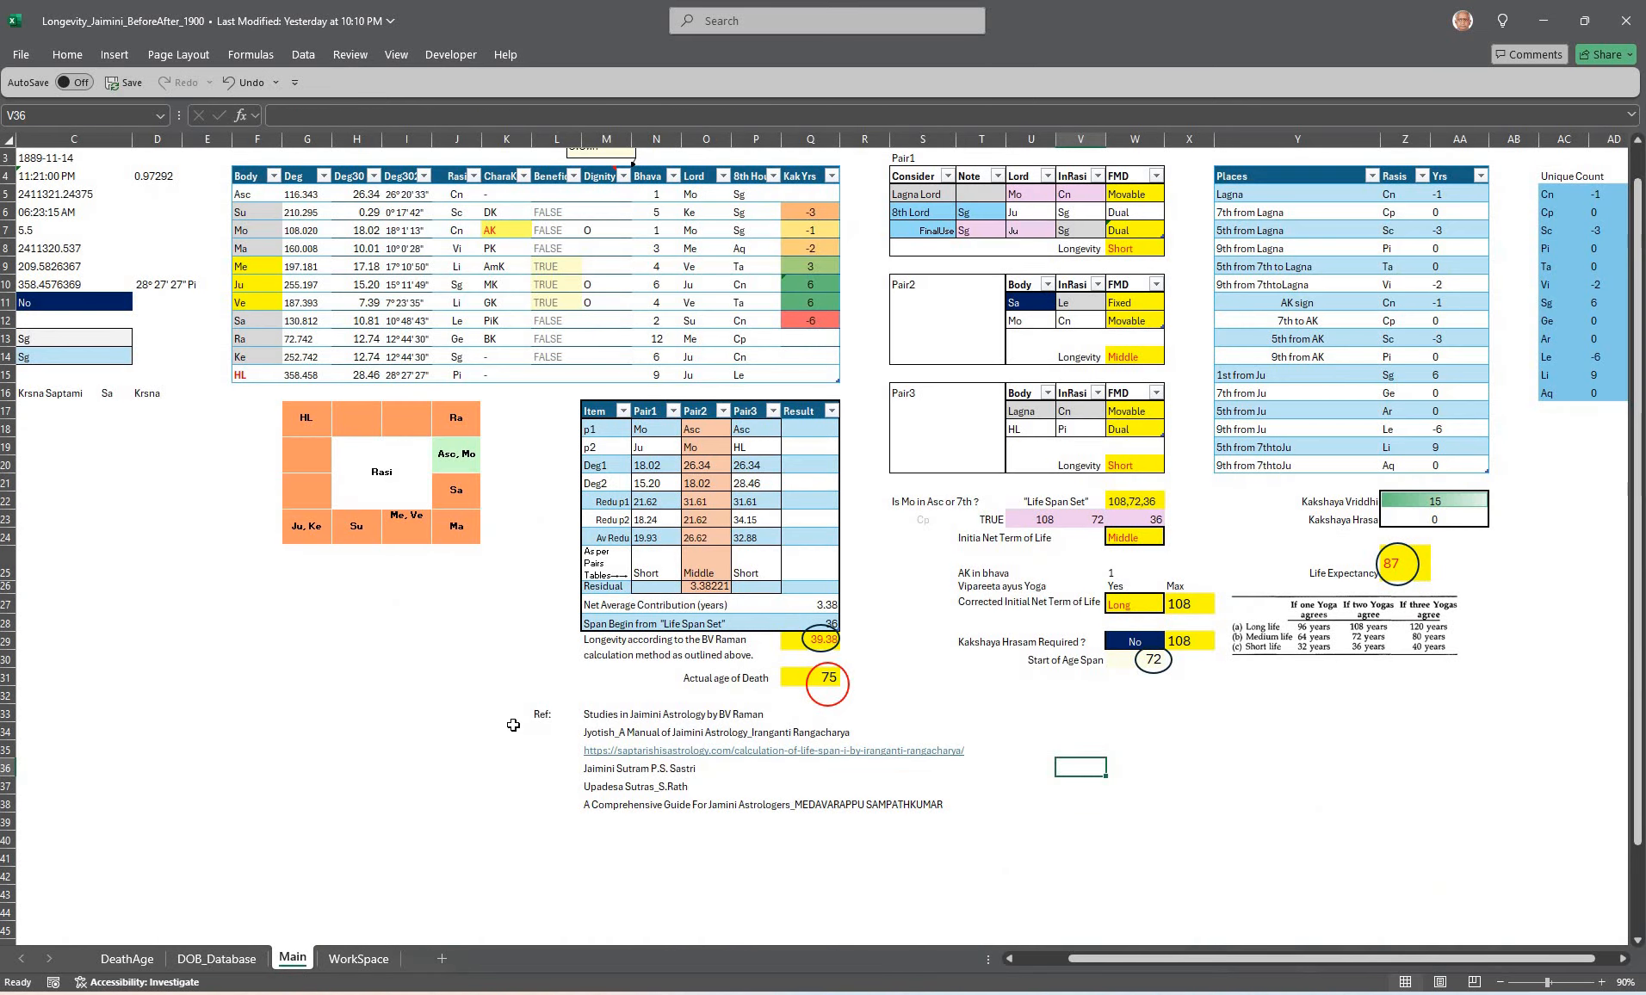
pyautogui.moveTo(1127, 960); pyautogui.dragTo(904, 935)
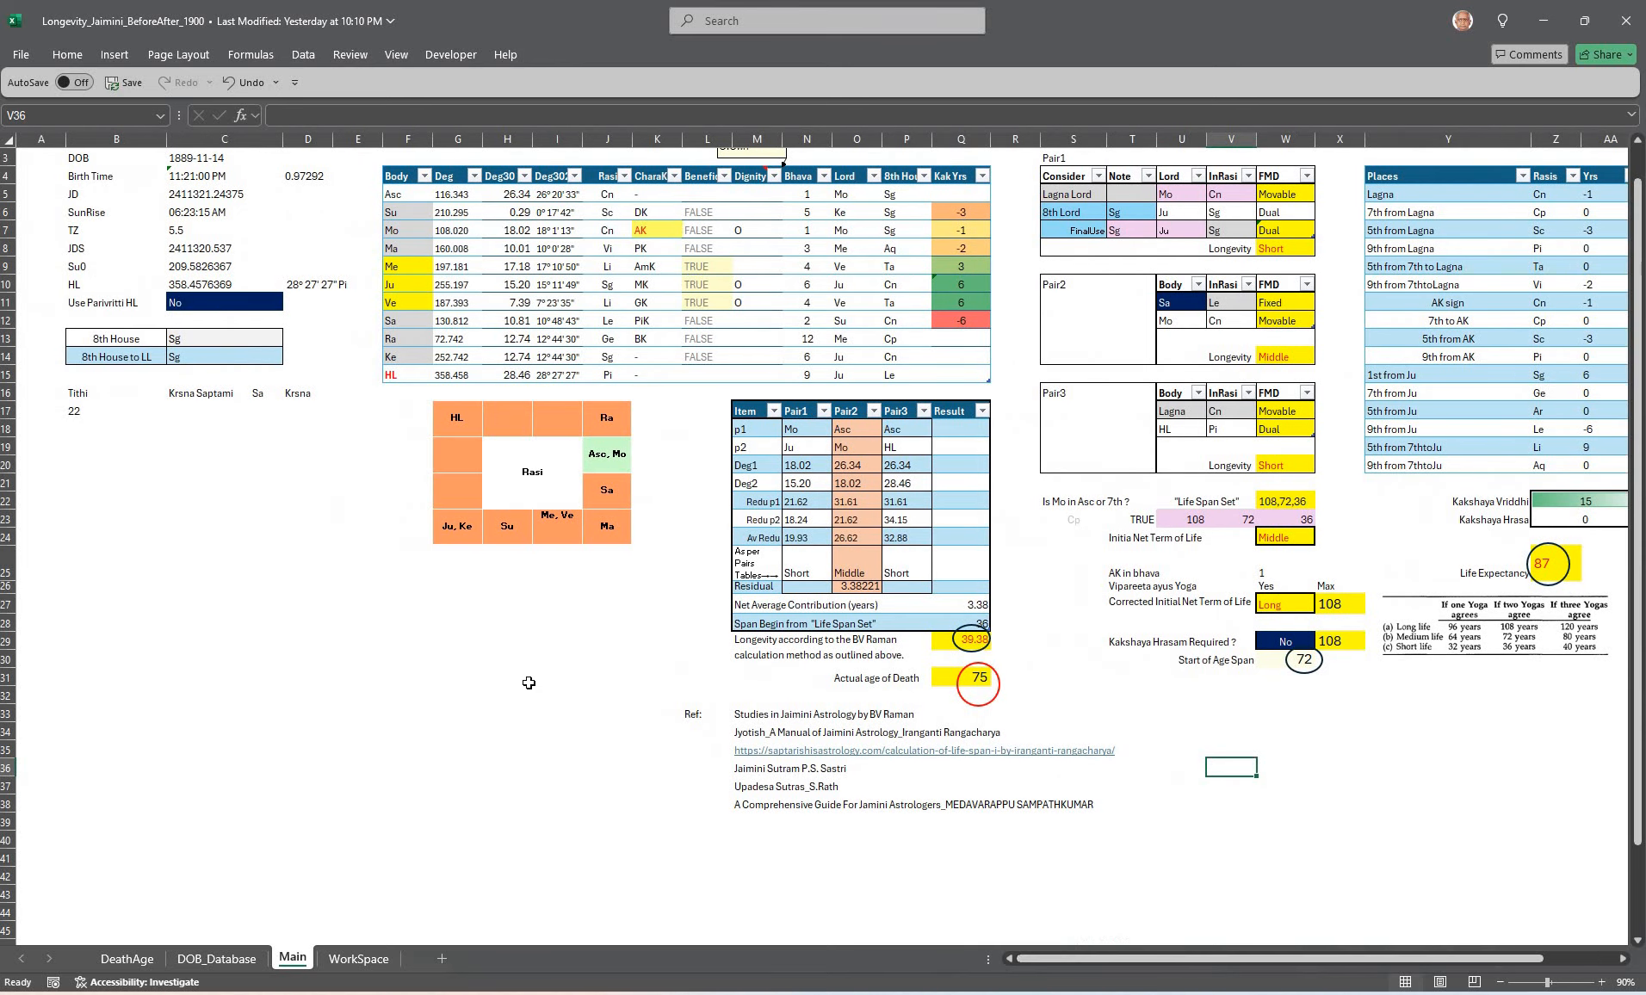
pyautogui.scroll(1, 523, 668)
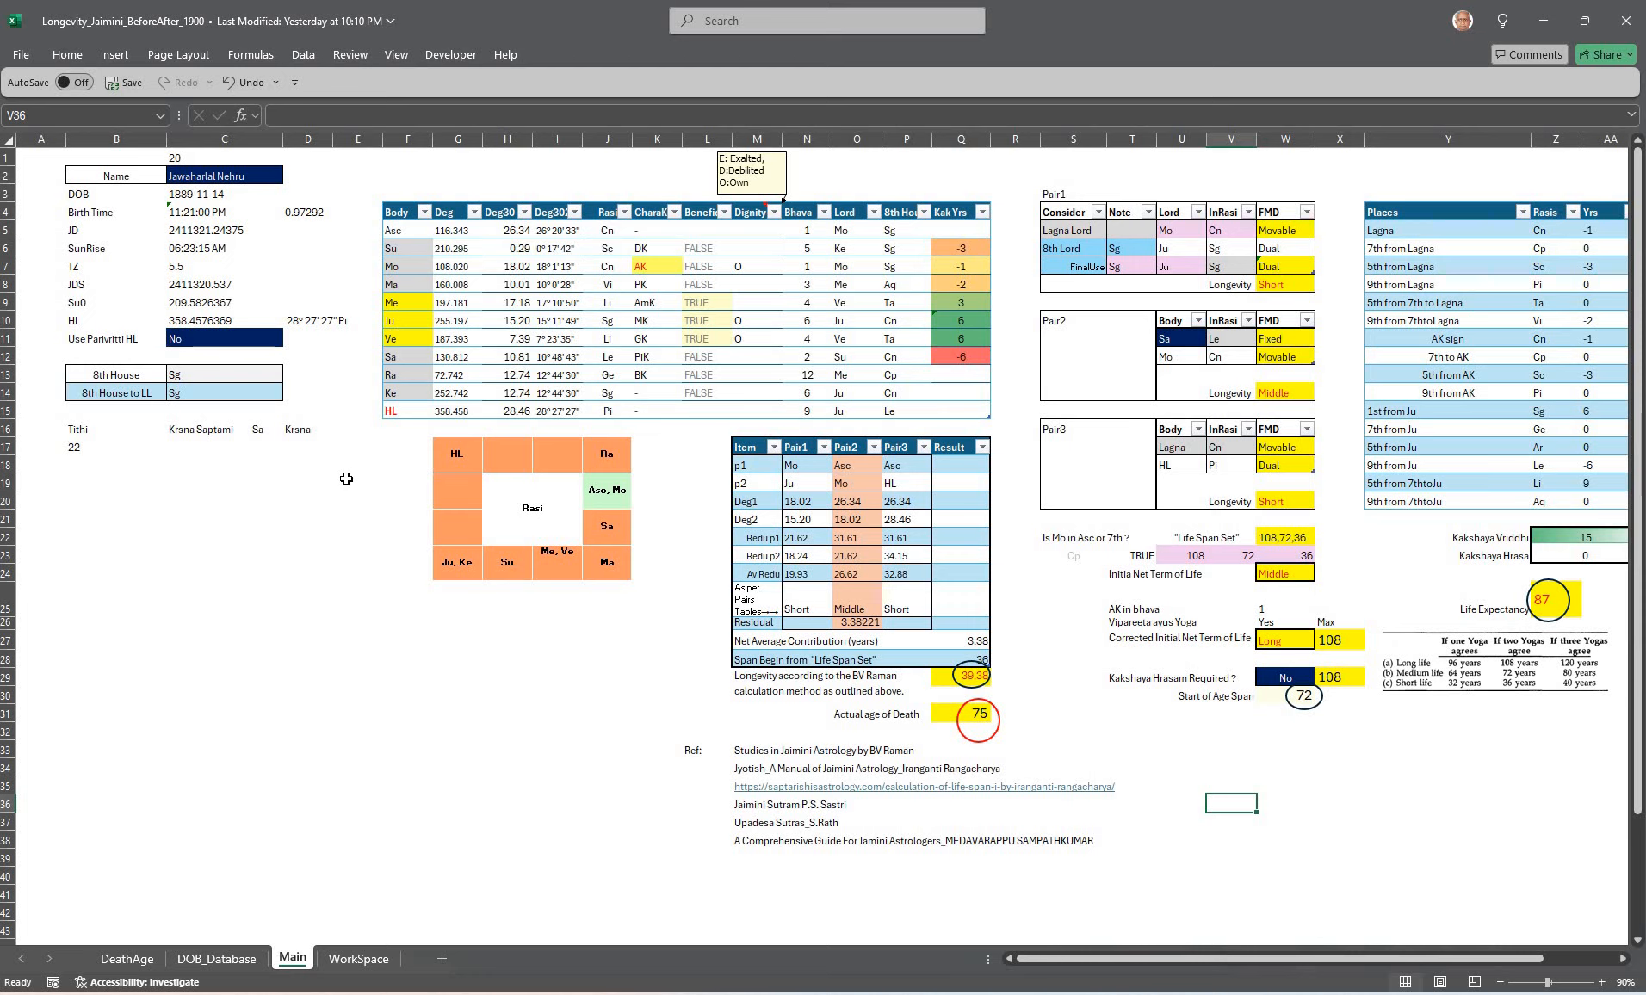
pyautogui.click(200, 176)
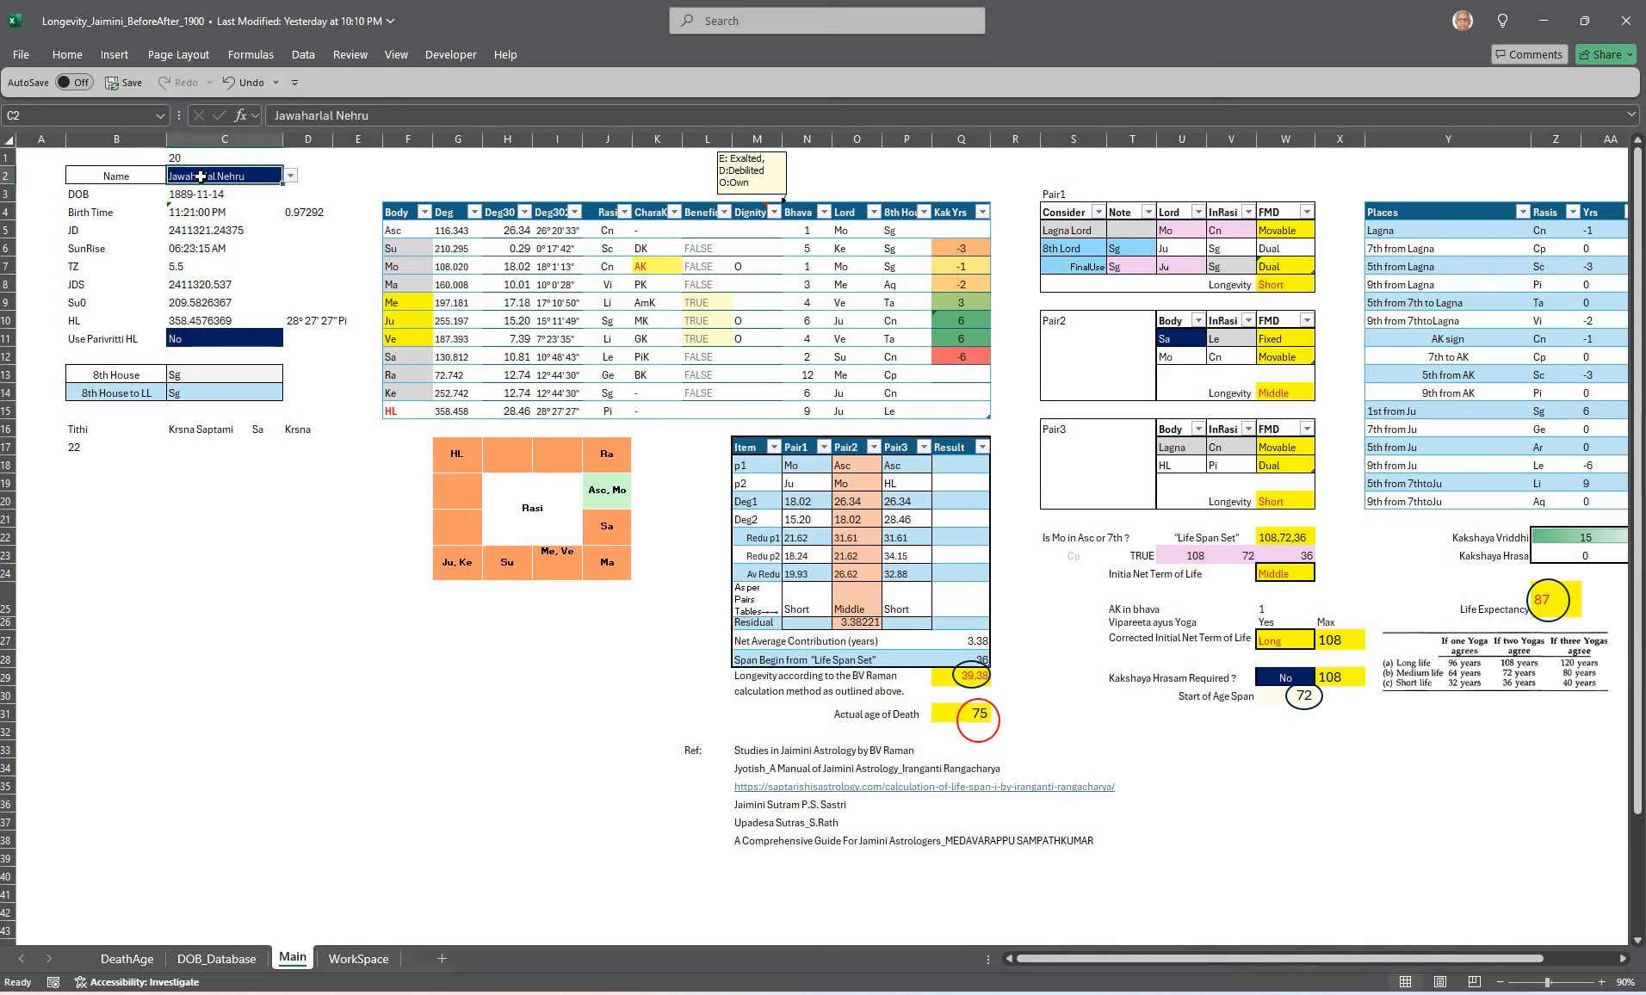
pyautogui.click(291, 176)
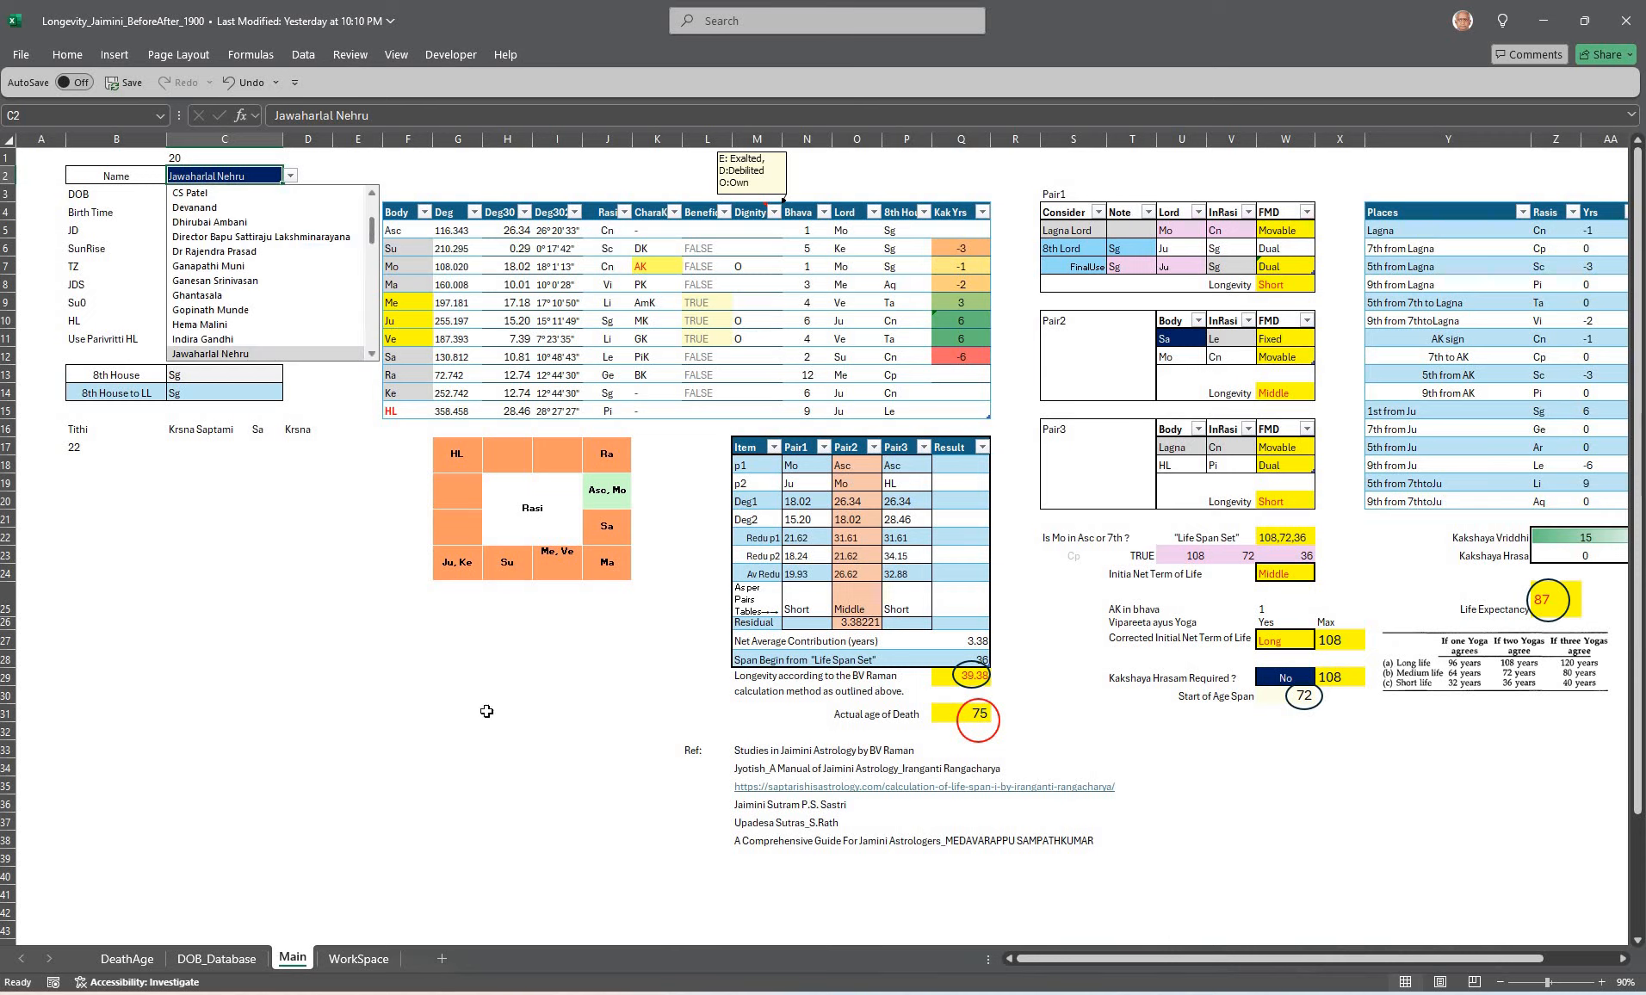
pyautogui.click(489, 750)
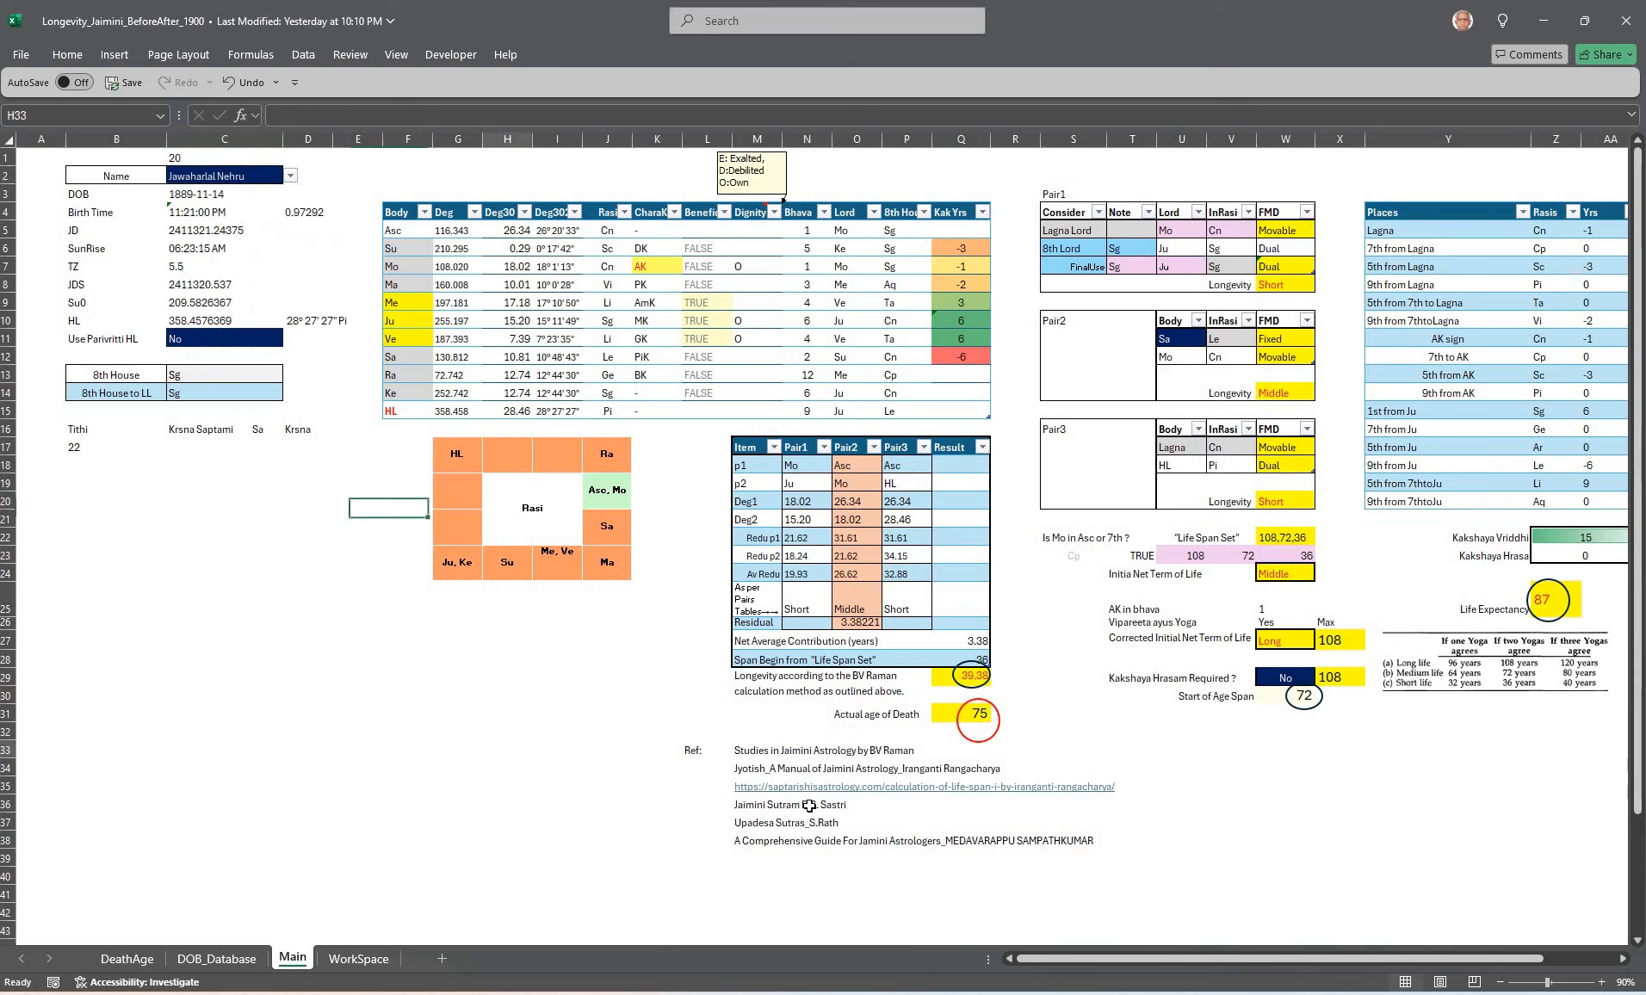
# Open the life-span article linked in cell M35 and examine its tables of 8th houses and horas, minimizing the browser when done.
pyautogui.click(750, 794)
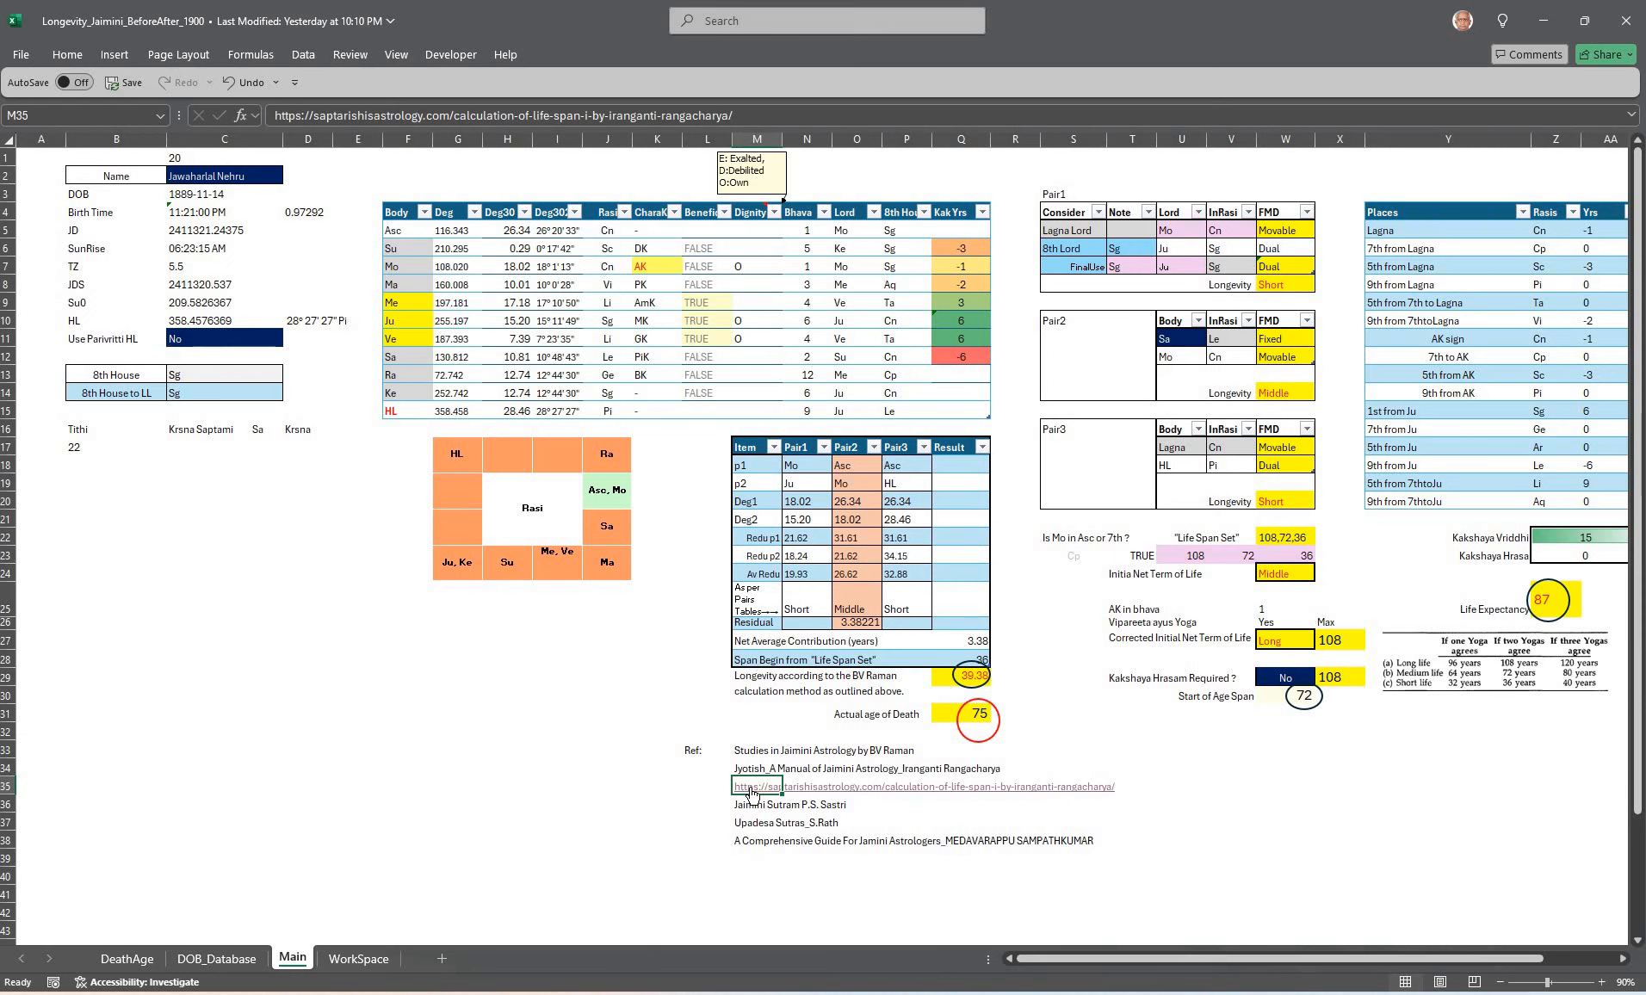
pyautogui.click(751, 790)
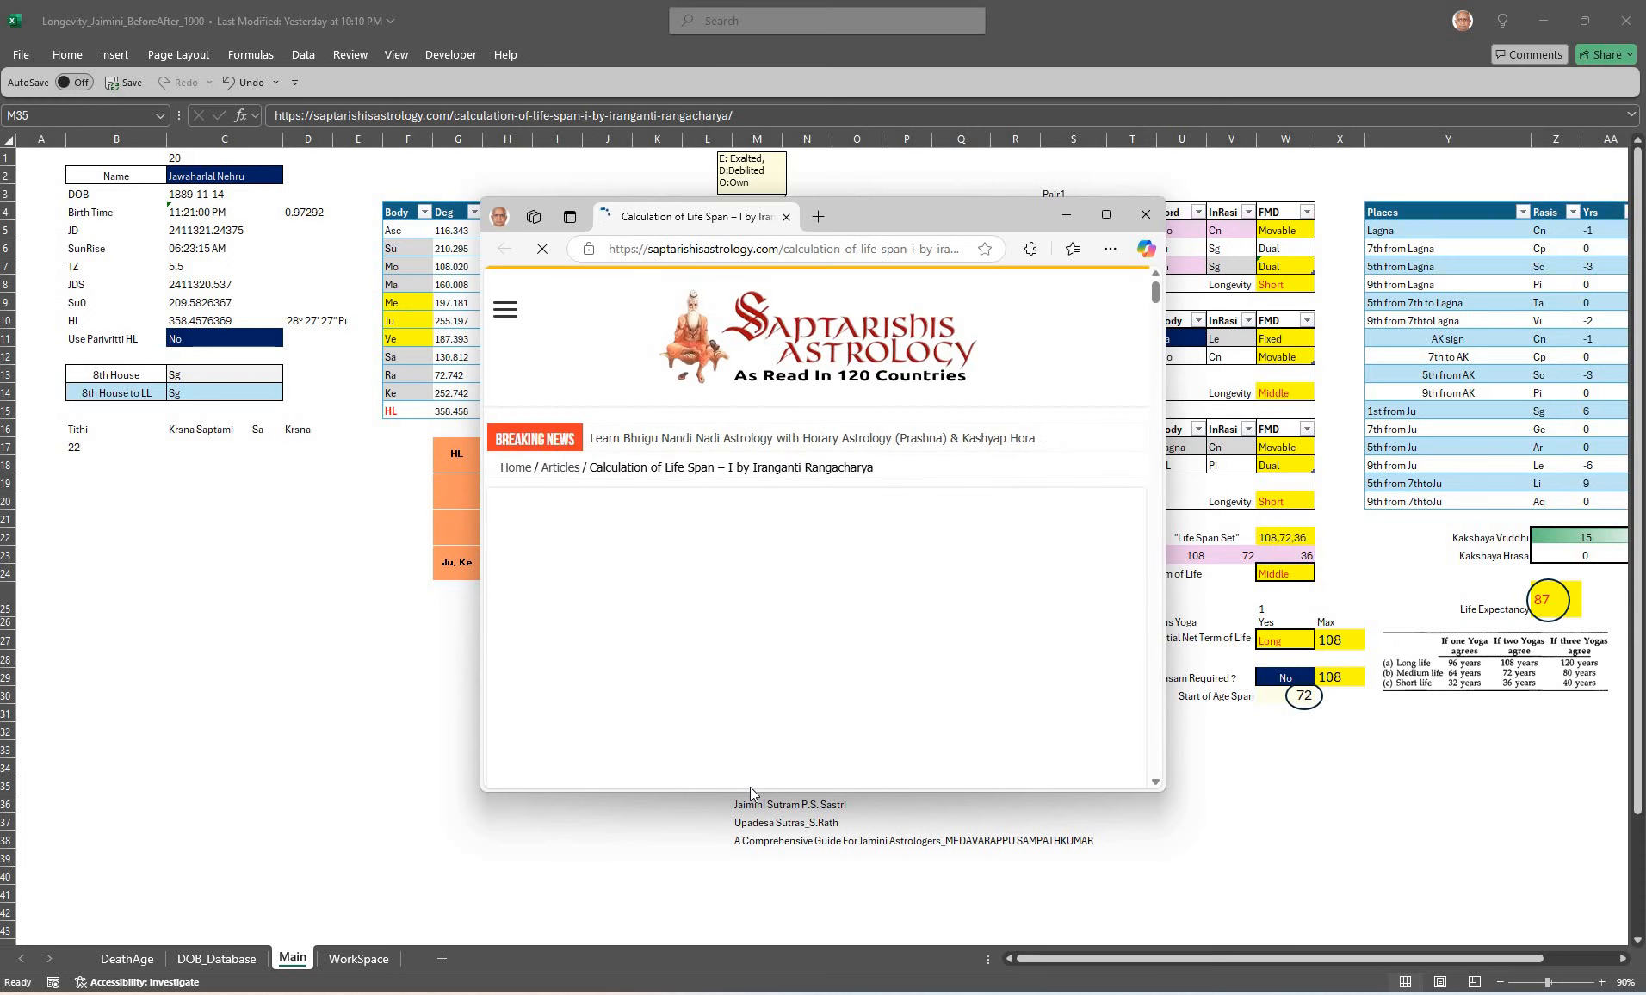
pyautogui.click(1106, 214)
pyautogui.scroll(-15, 951, 431)
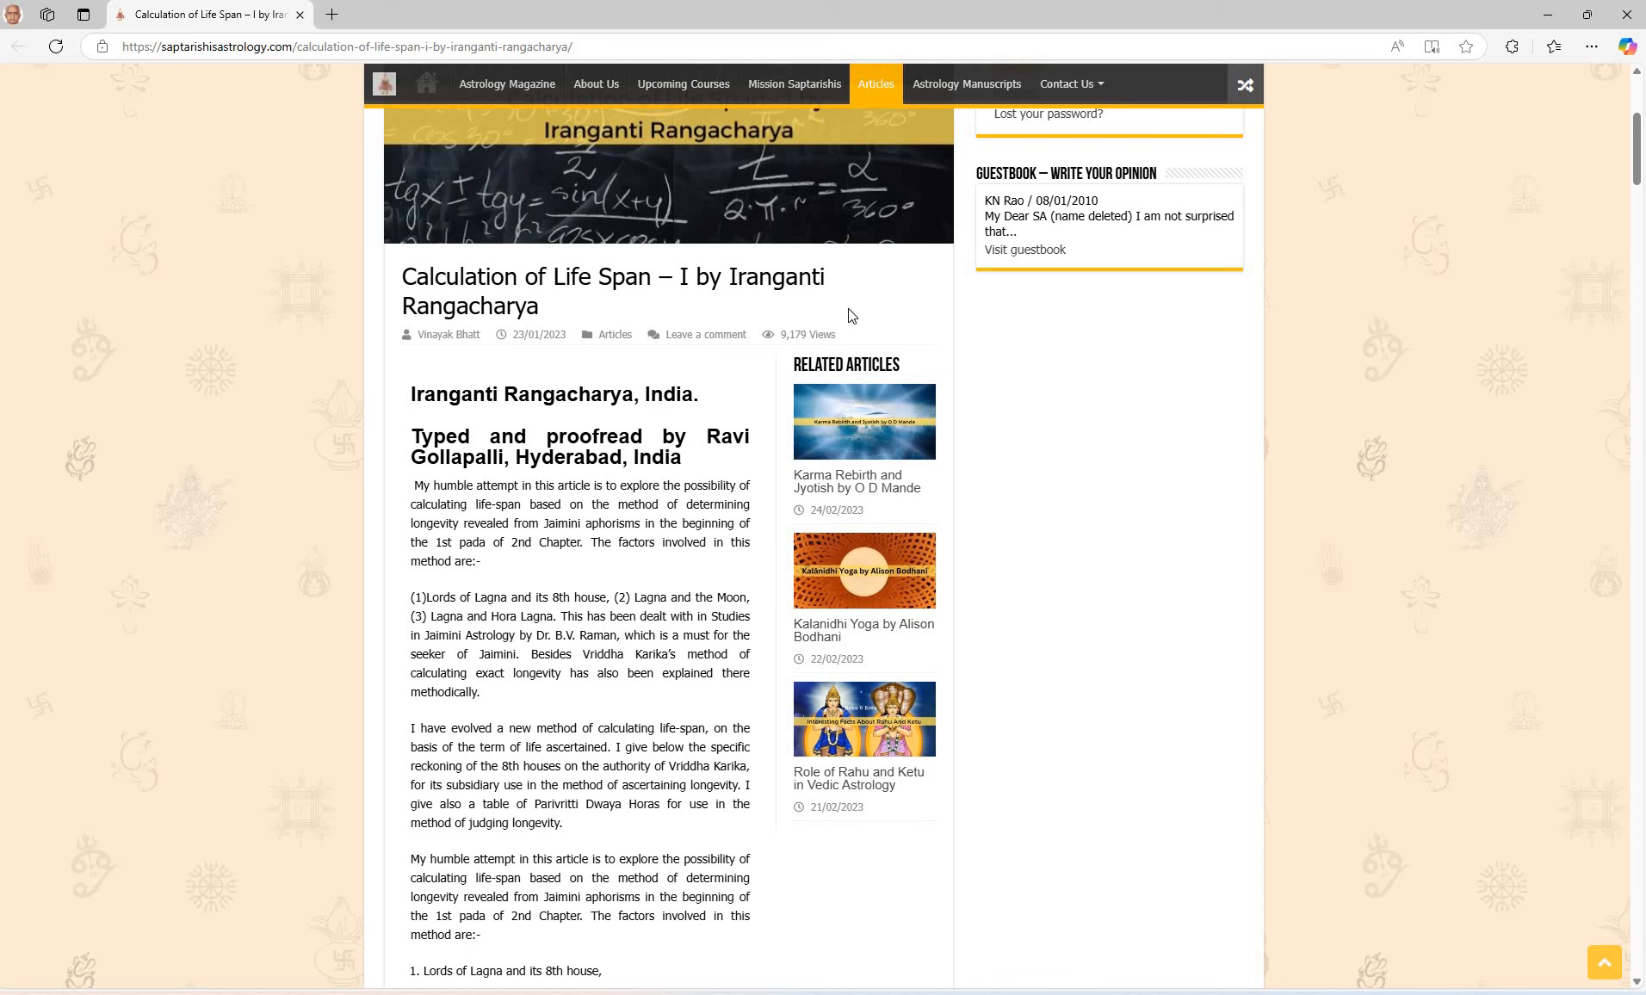
pyautogui.scroll(-5, 786, 558)
pyautogui.scroll(-10, 786, 558)
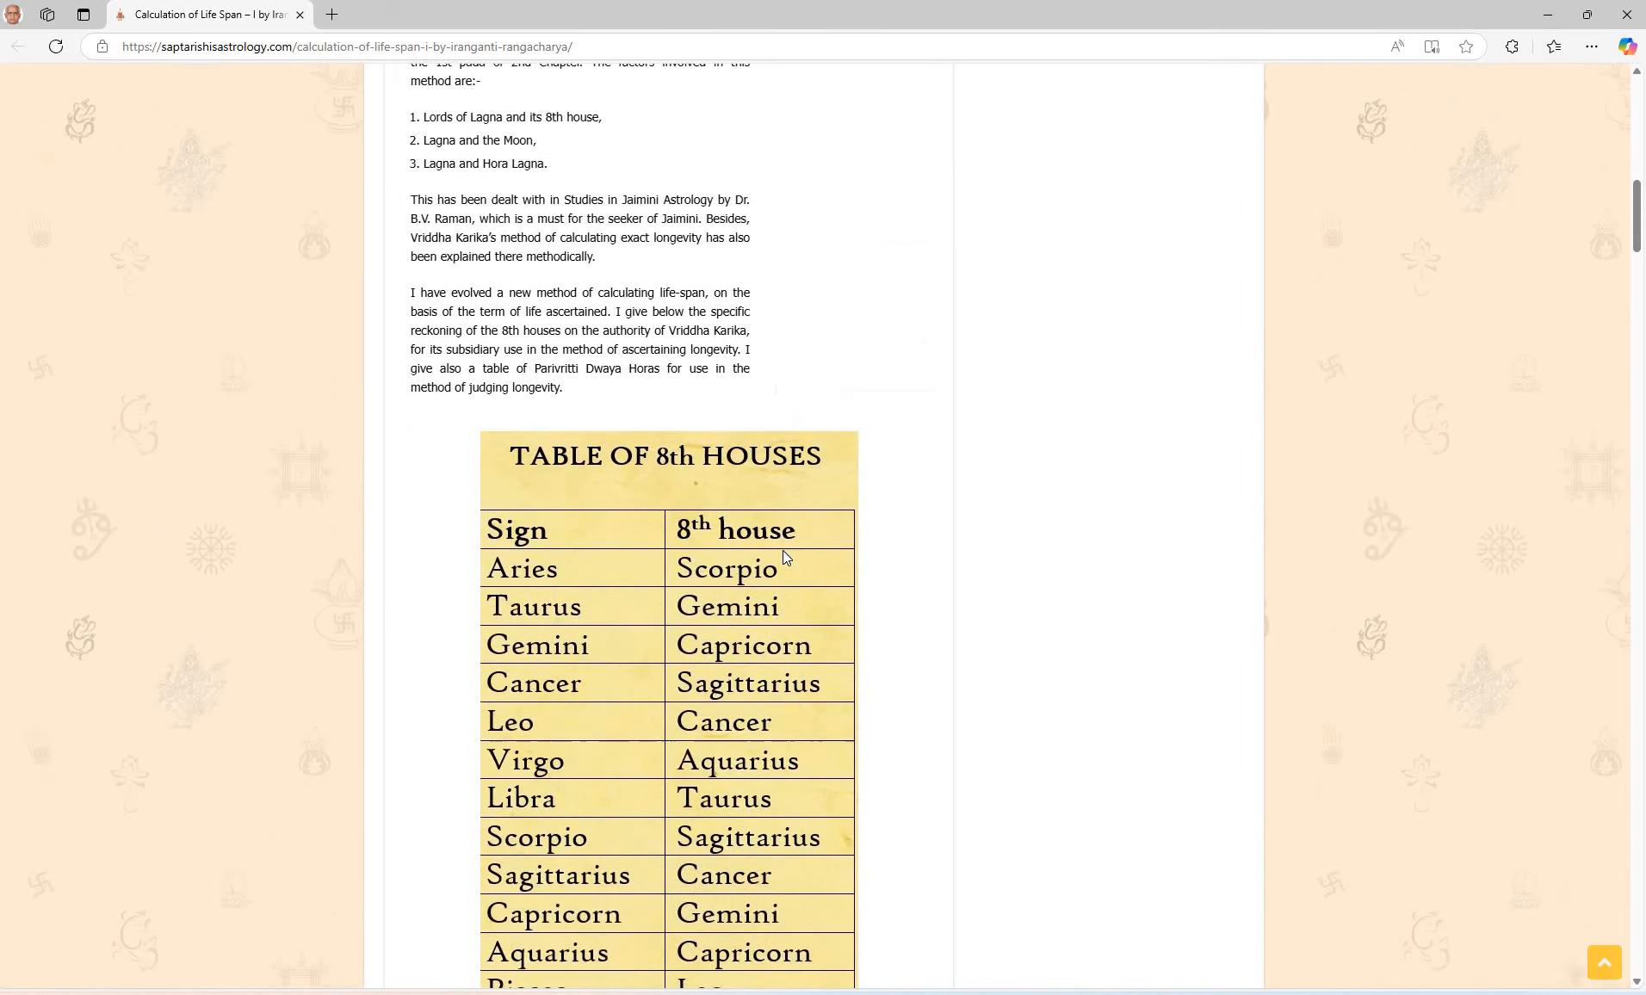
pyautogui.scroll(-5, 786, 558)
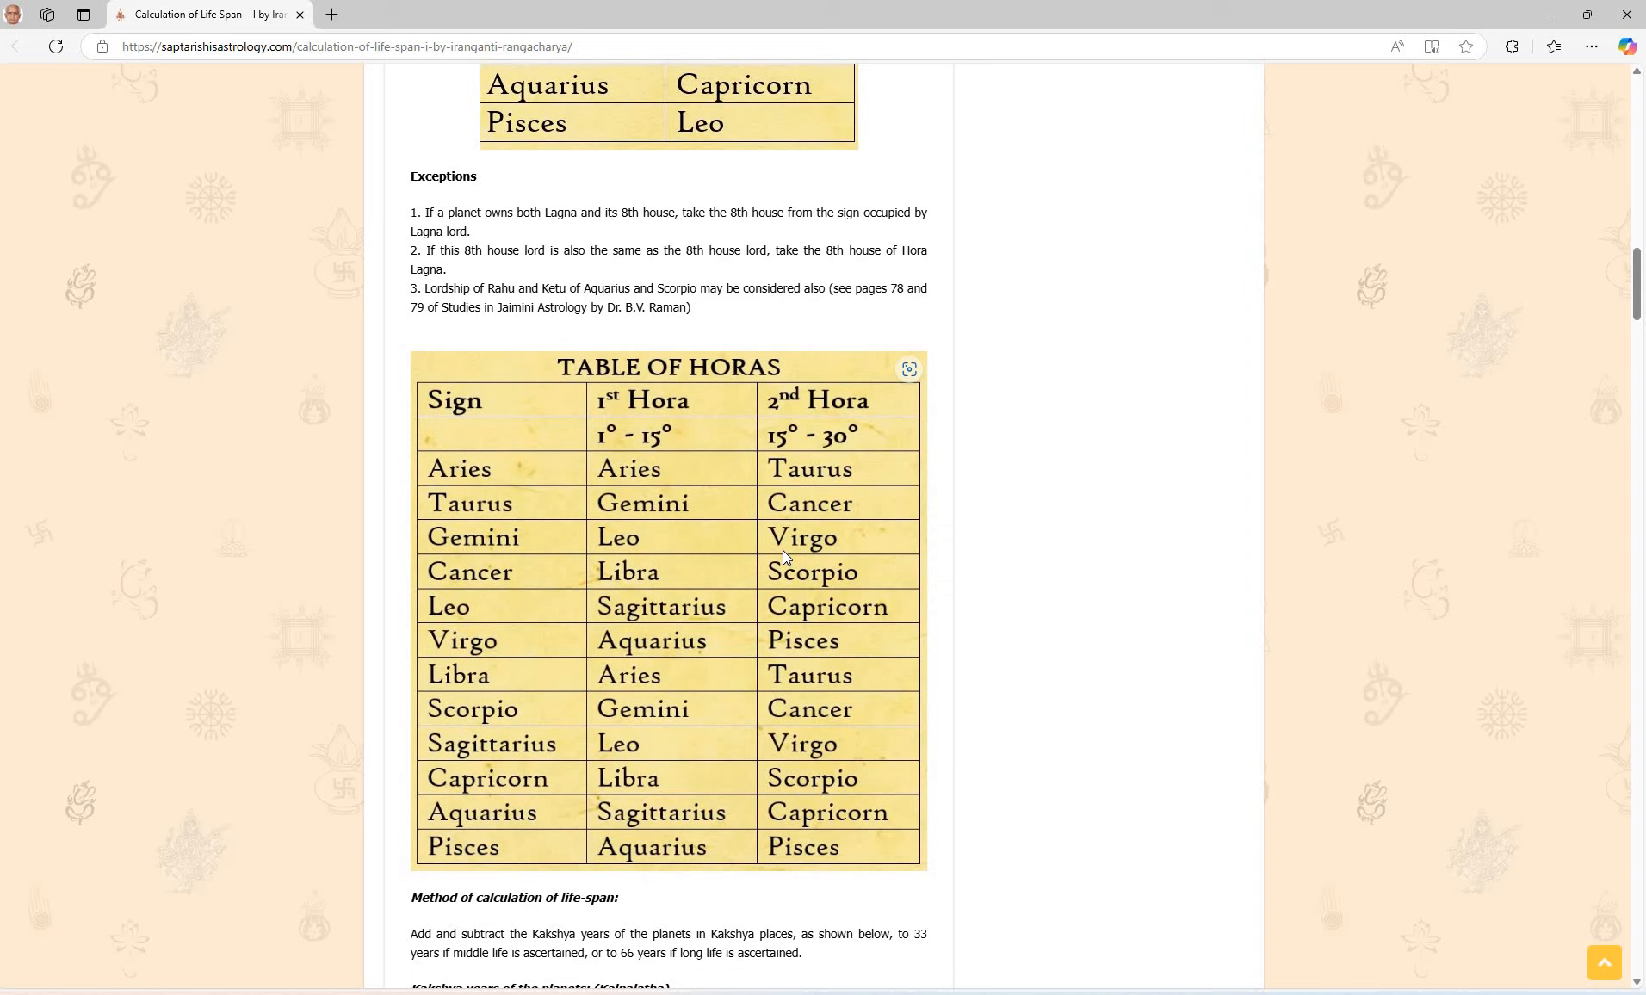
pyautogui.click(1549, 23)
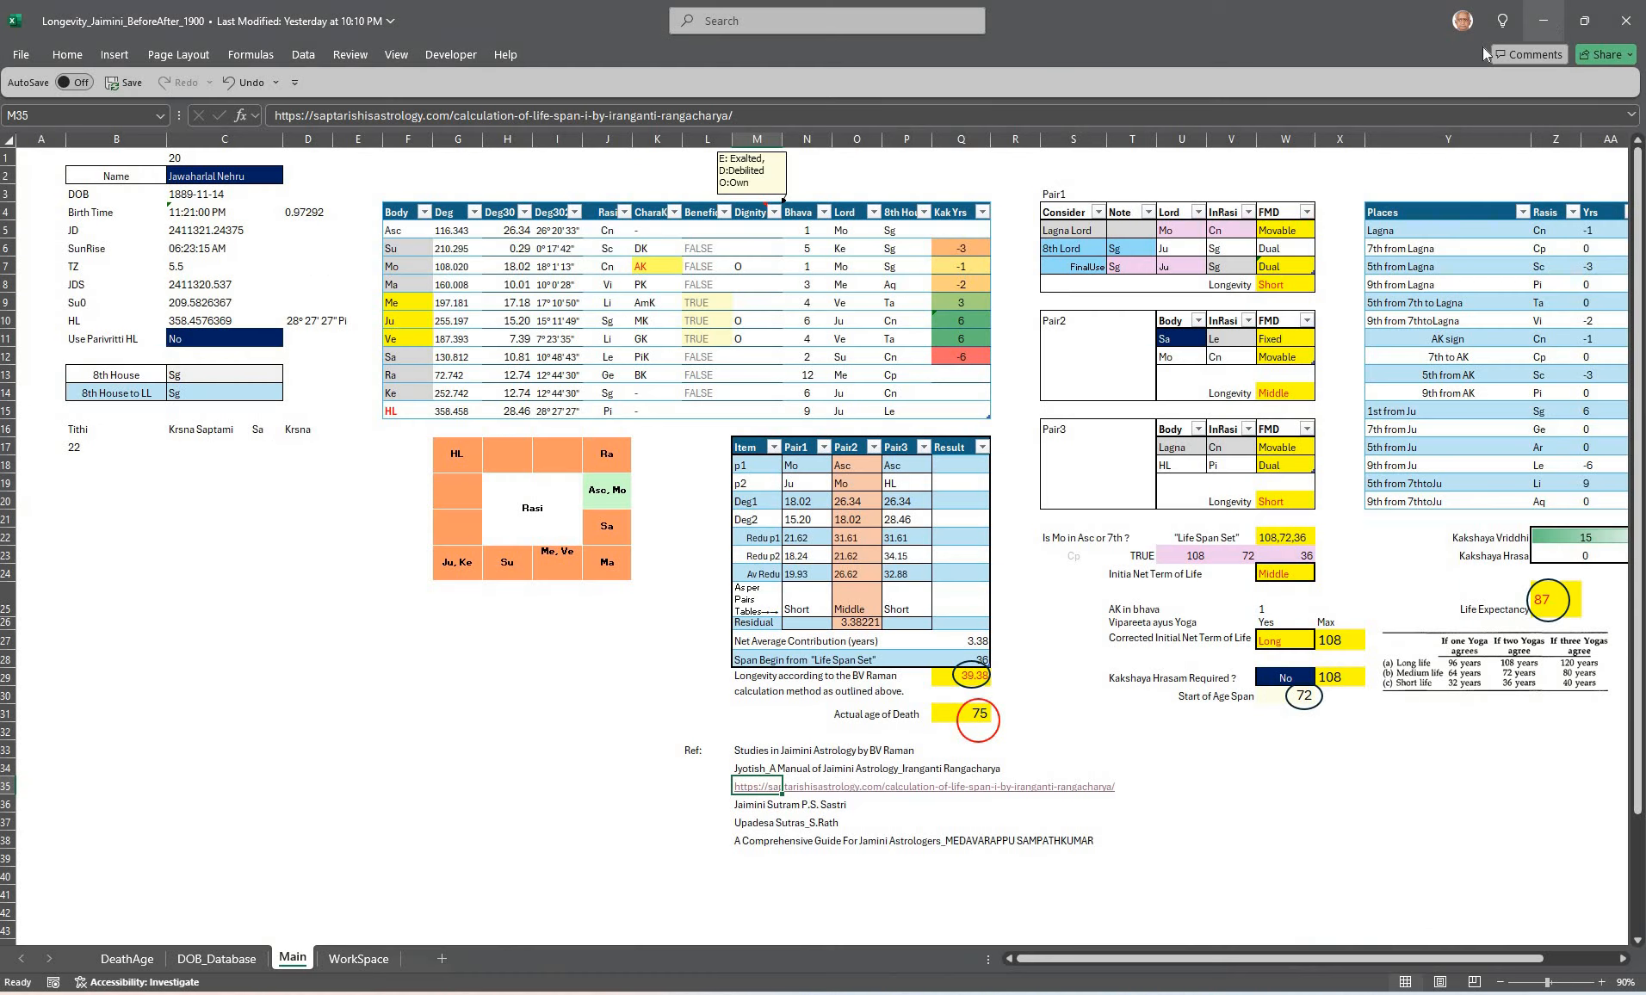
# Select Swami Vivekananda in the Name cell C2 of the Main sheet.
pyautogui.click(288, 537)
pyautogui.click(256, 182)
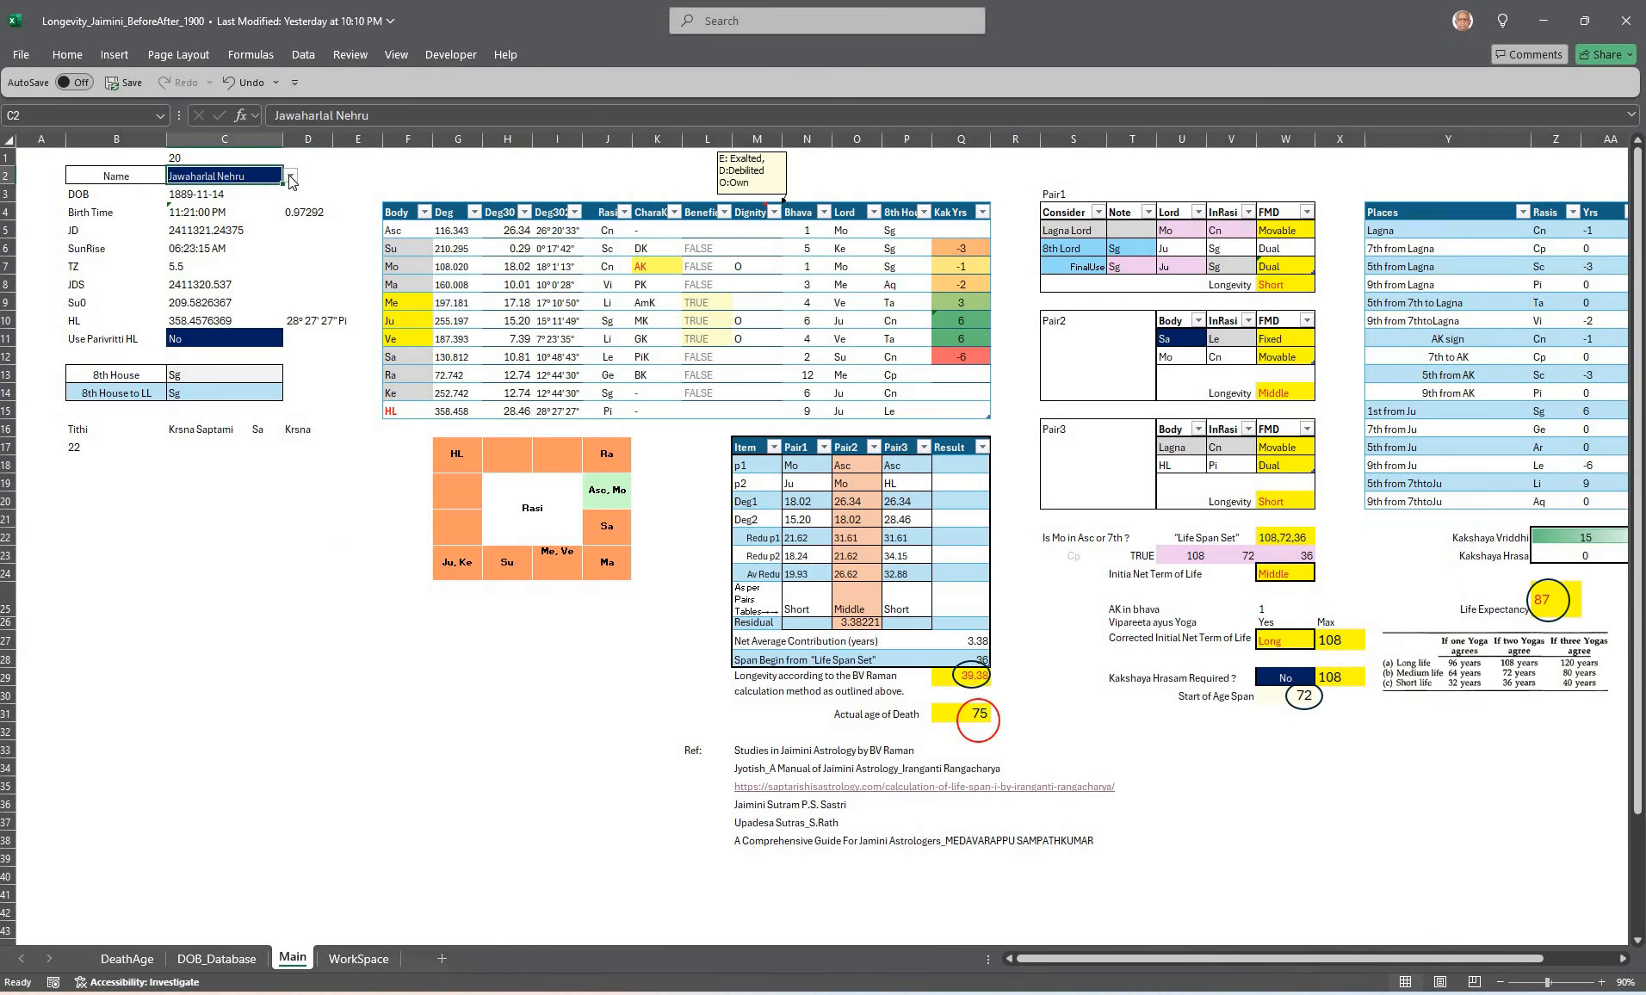
pyautogui.click(291, 176)
pyautogui.moveTo(369, 240); pyautogui.dragTo(372, 338)
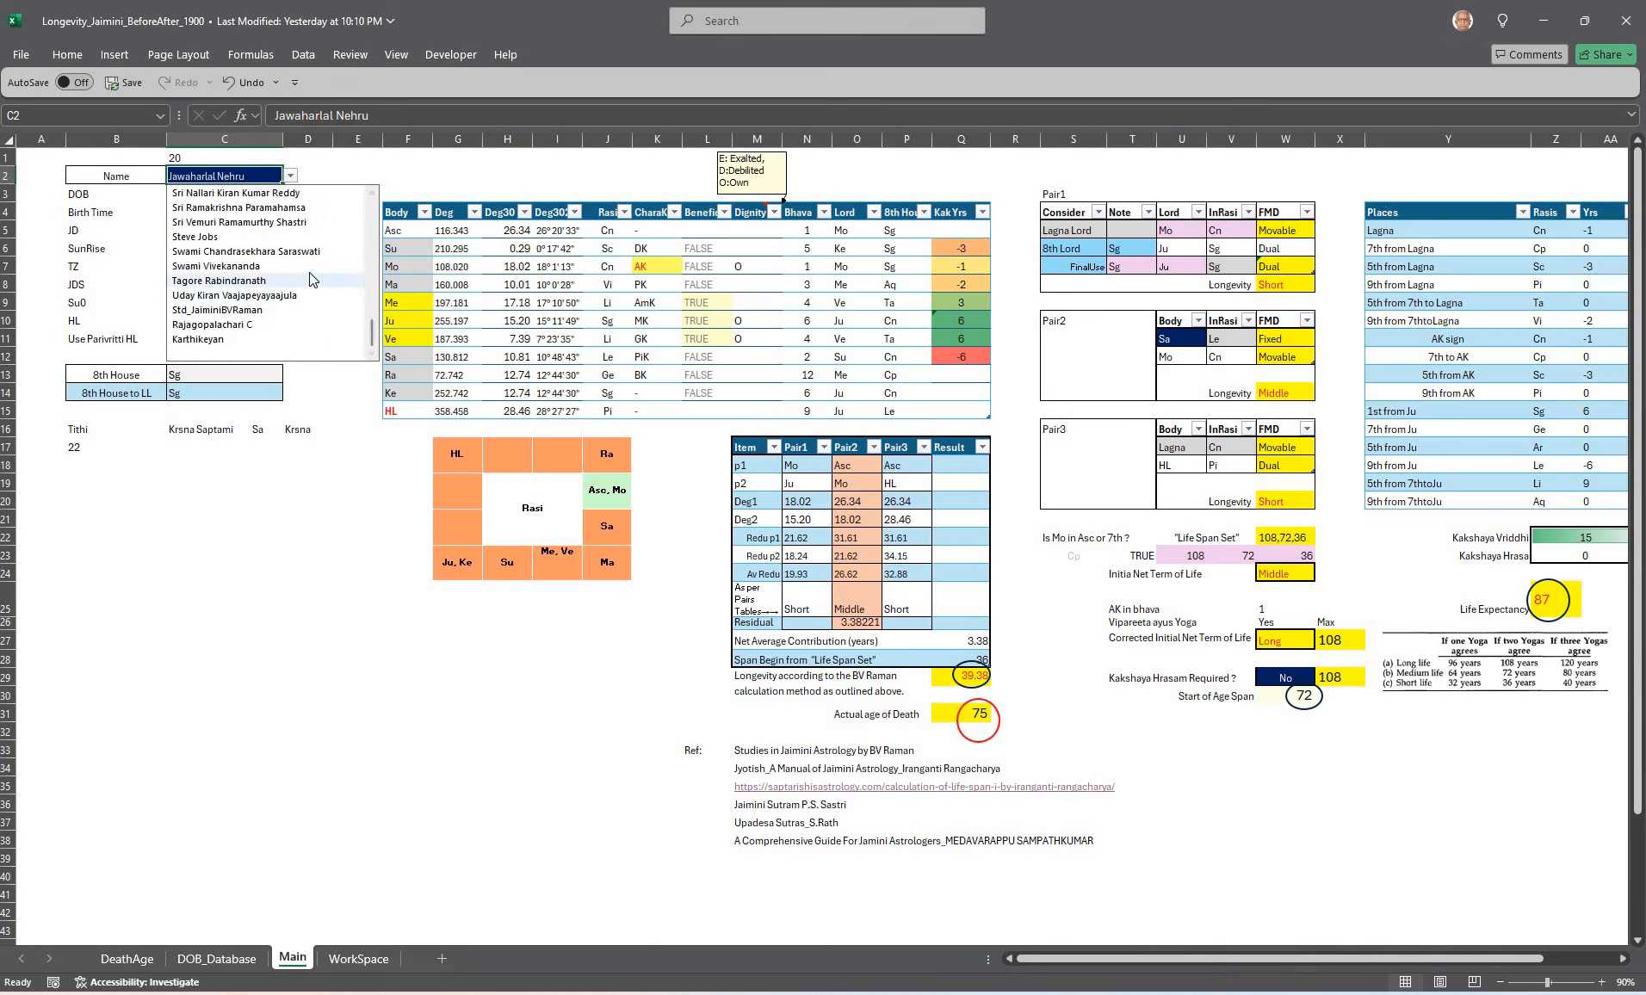
pyautogui.click(308, 267)
pyautogui.click(310, 500)
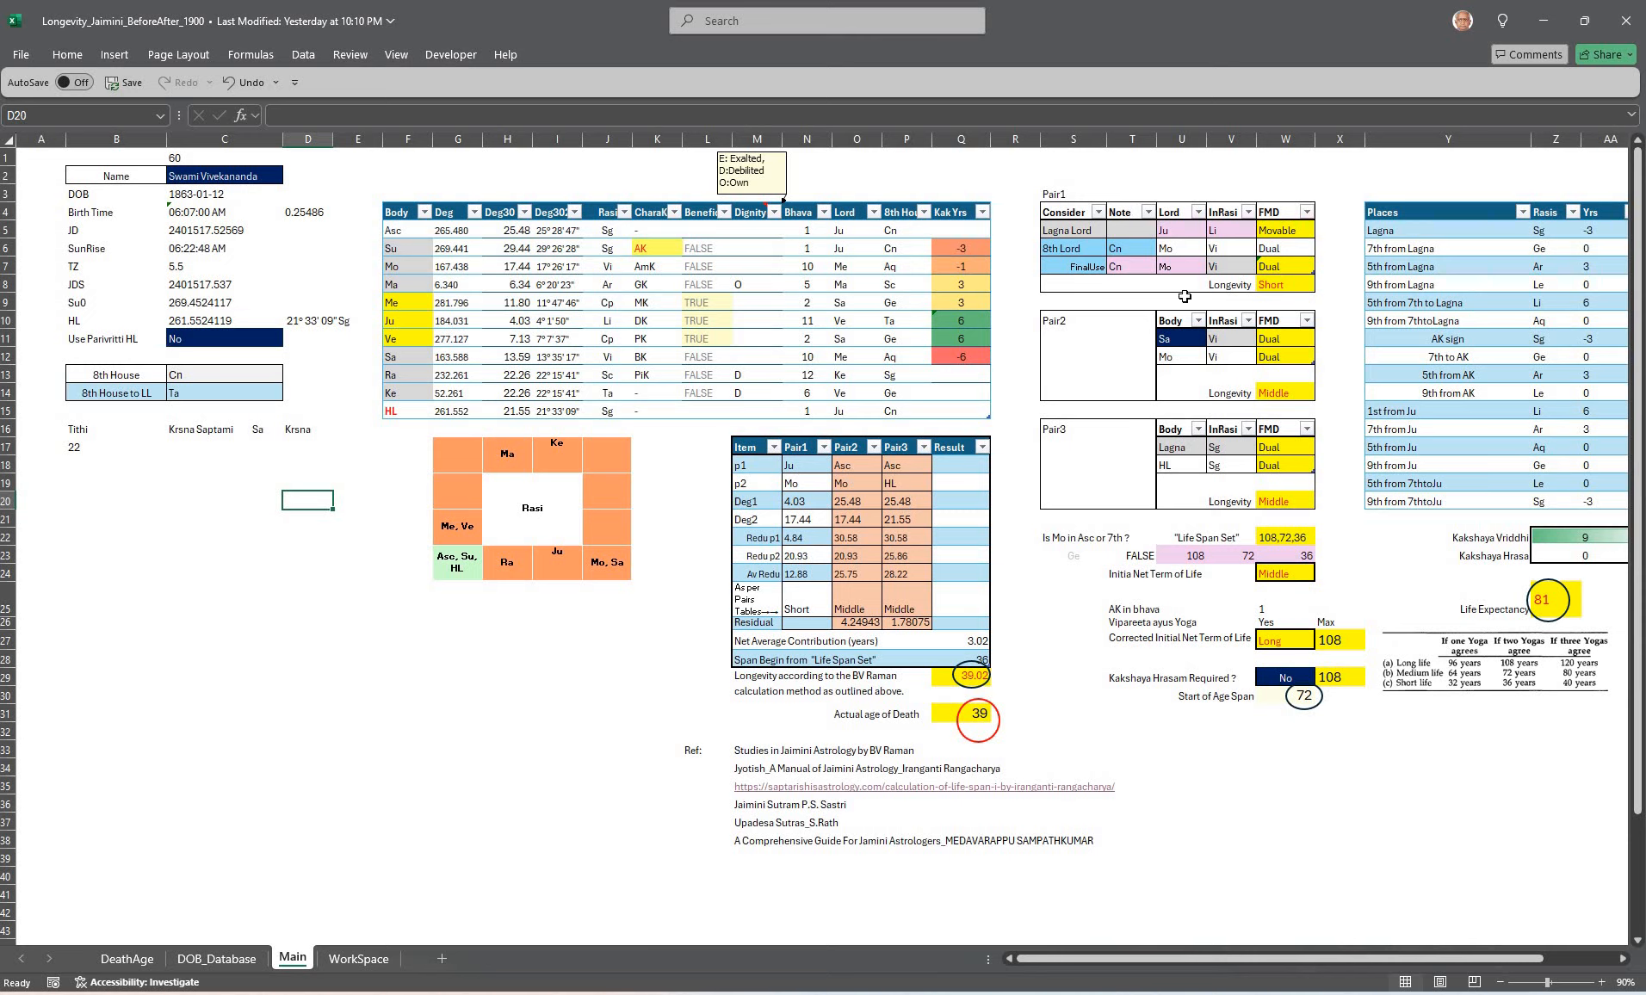
# Check the Pair1 lords and Pair3's HL entry, and change the first body of Pair2 in cell U11 to Lagna.
pyautogui.click(1075, 233)
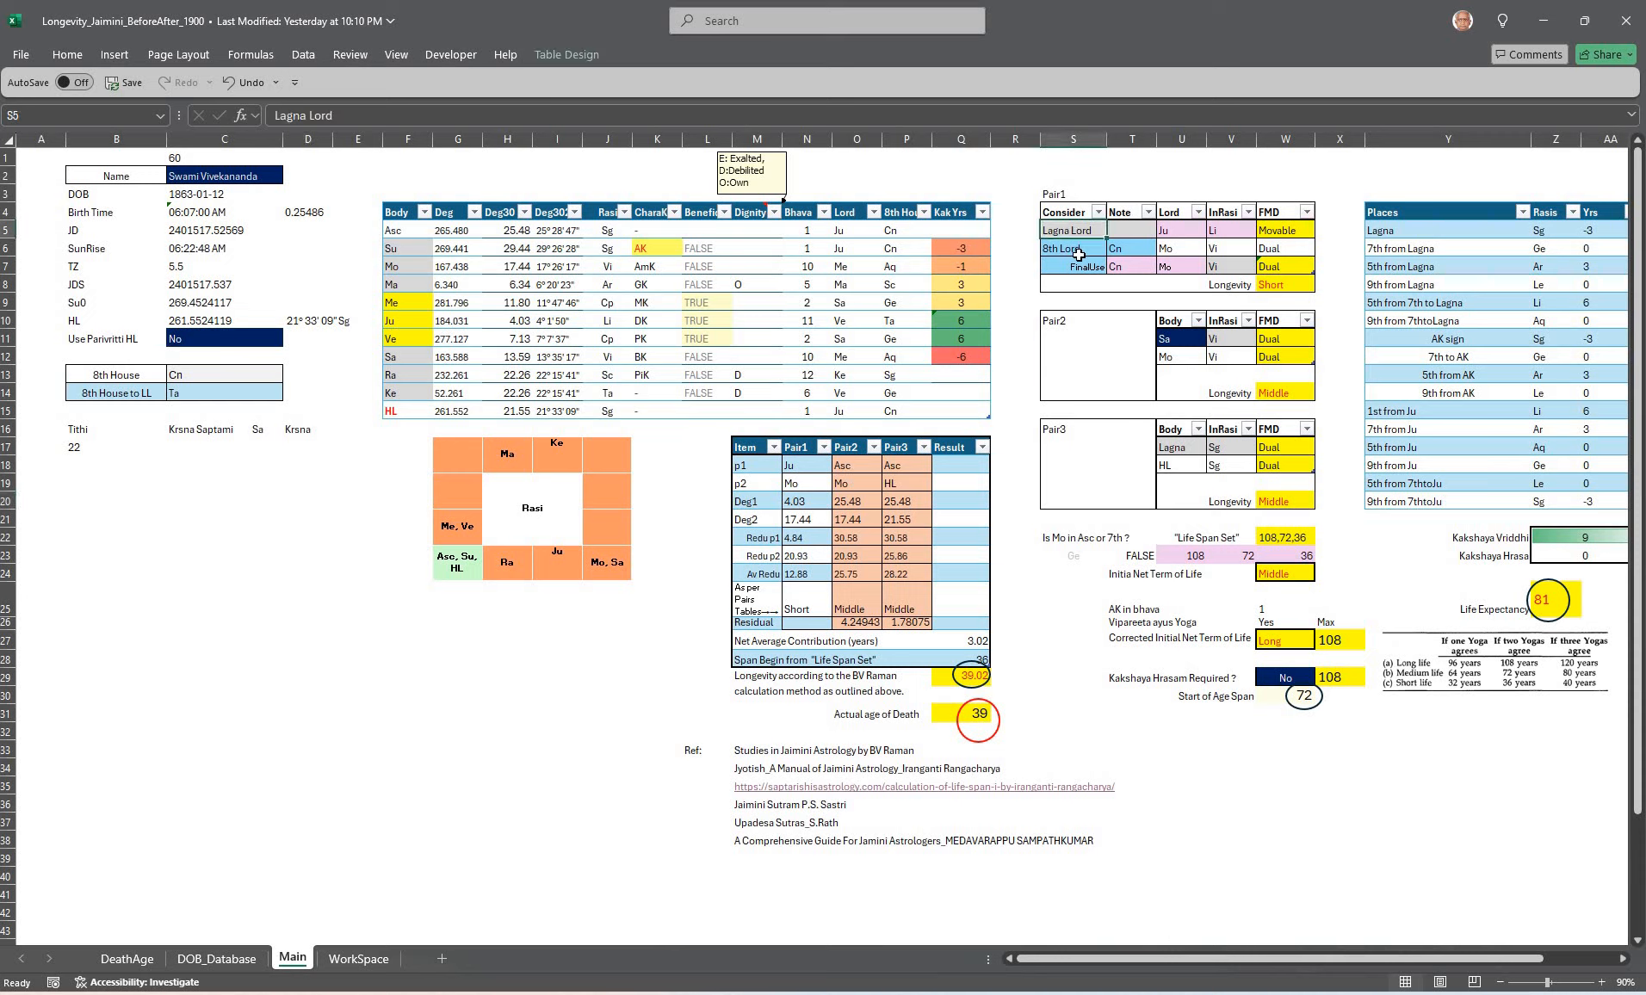
pyautogui.click(1080, 250)
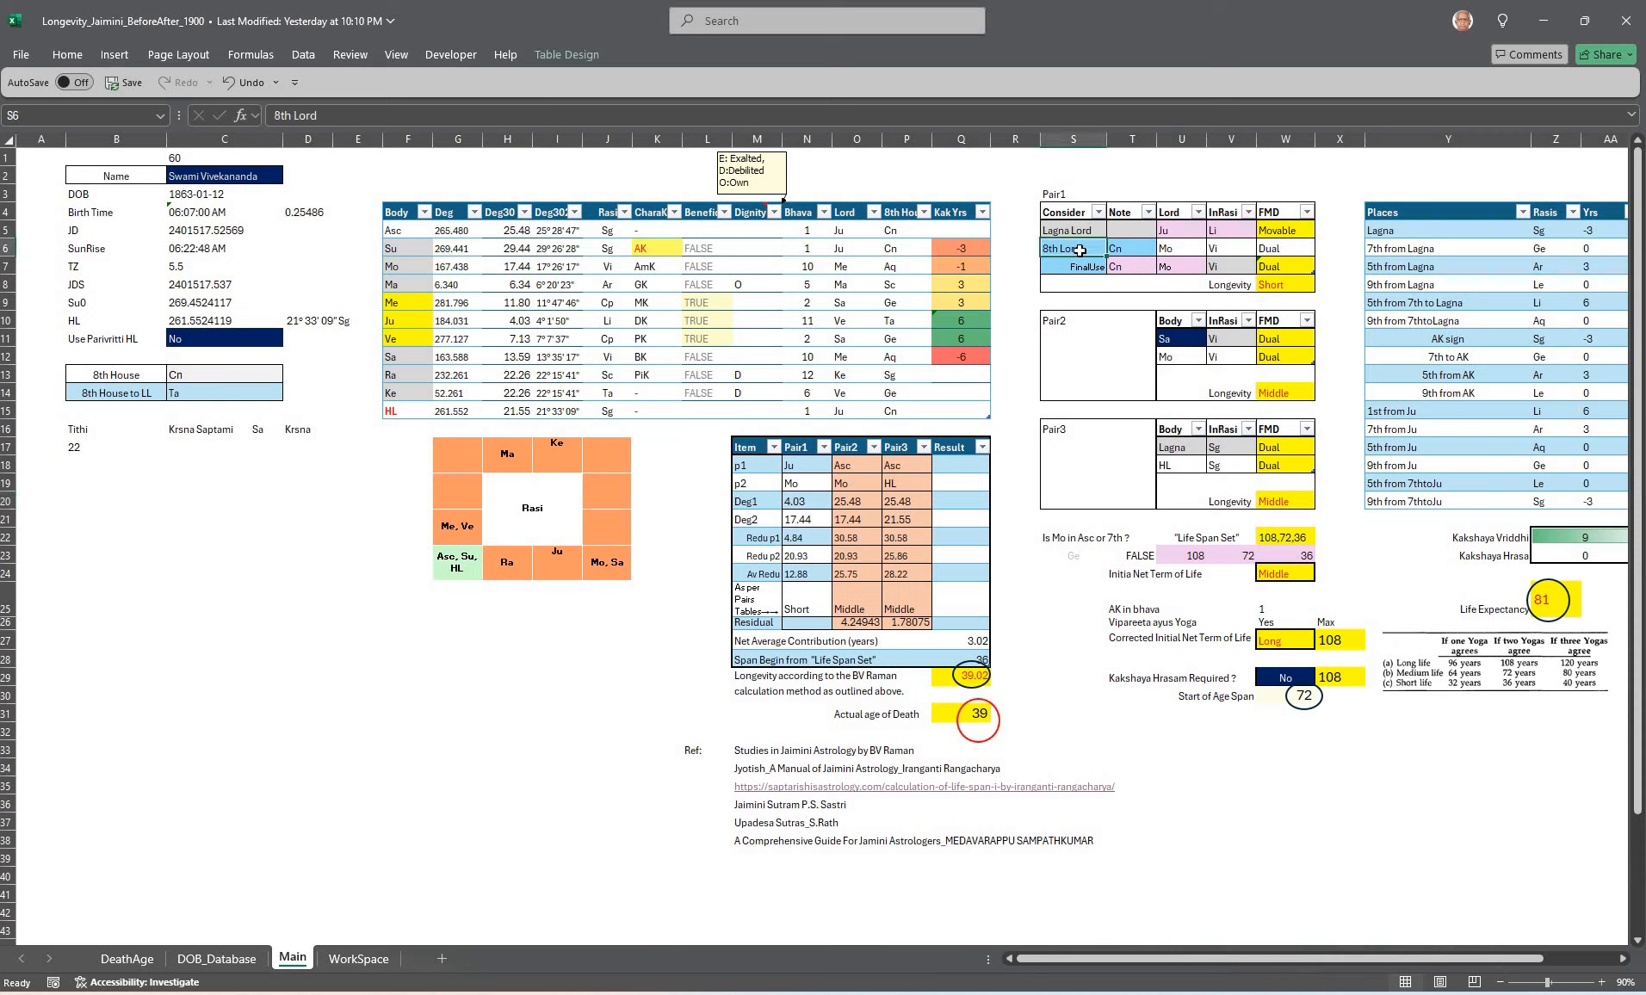
pyautogui.click(1192, 339)
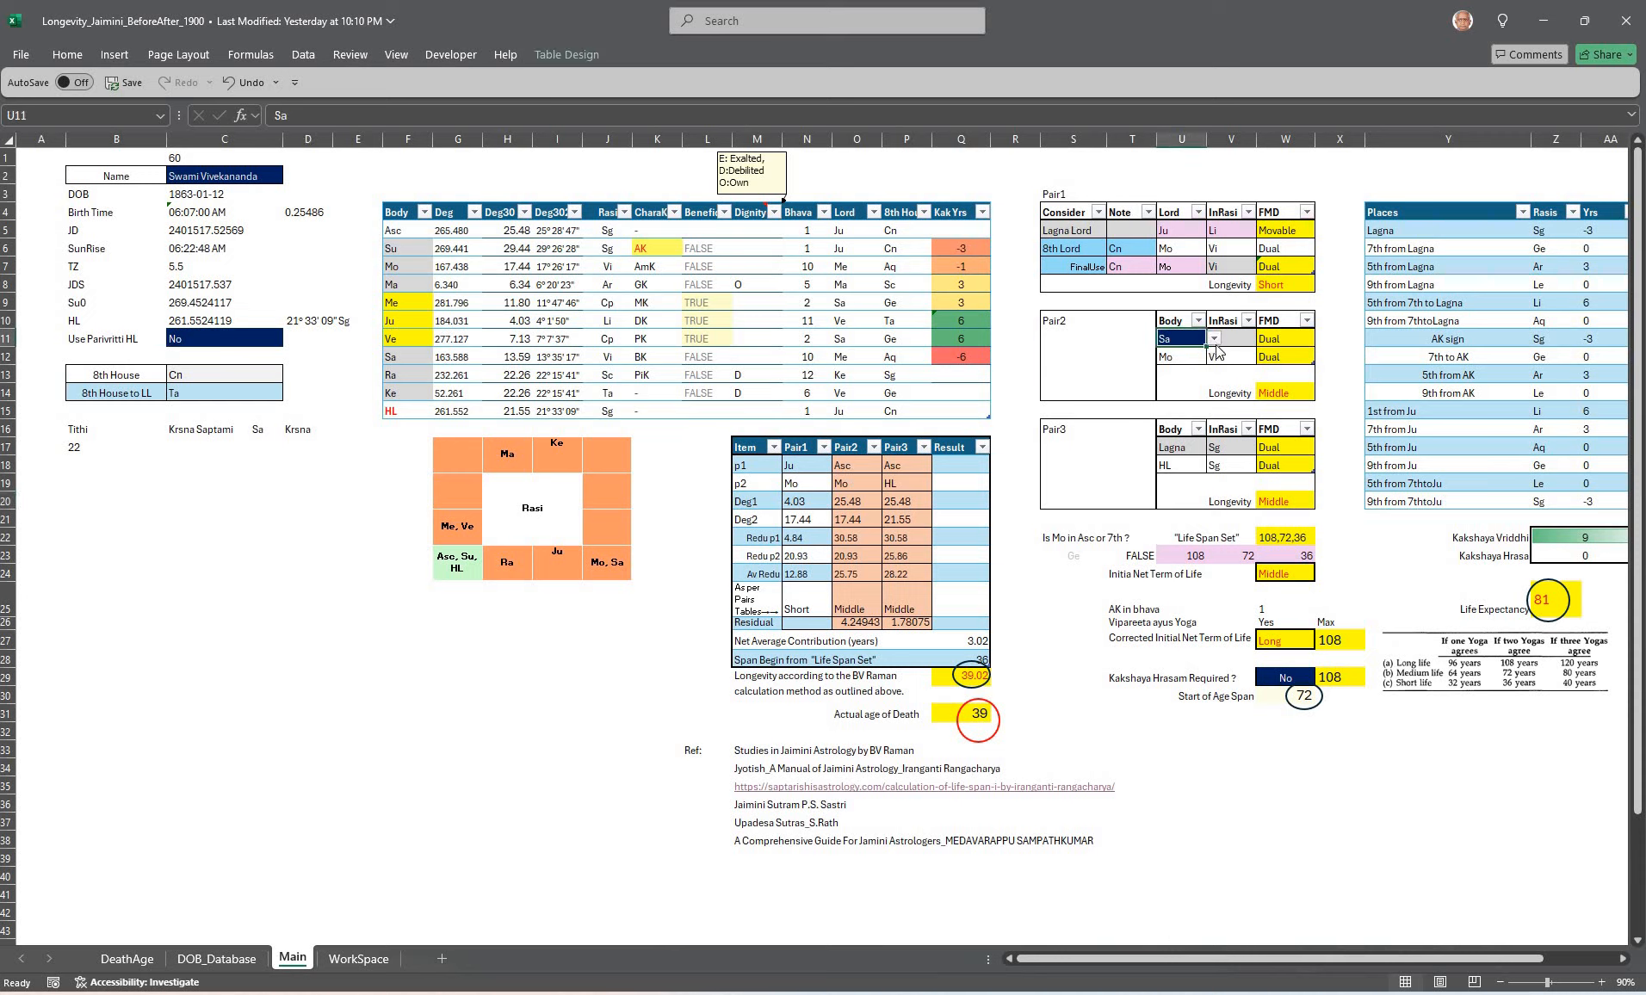
pyautogui.click(1214, 338)
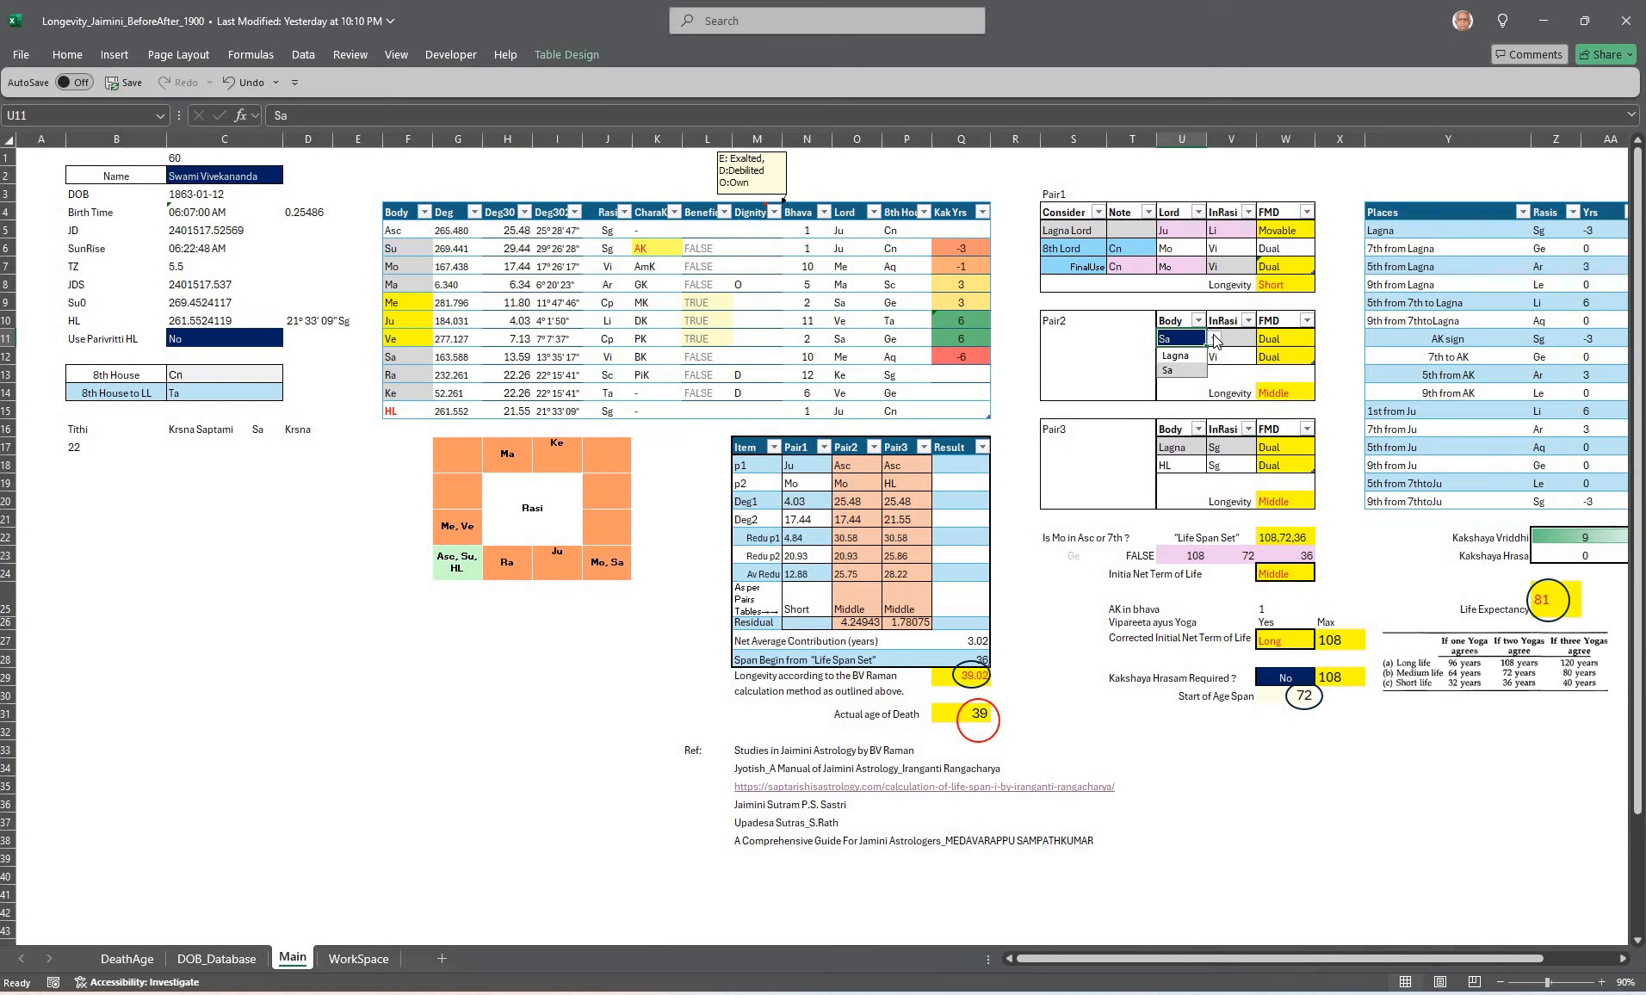
pyautogui.click(1143, 360)
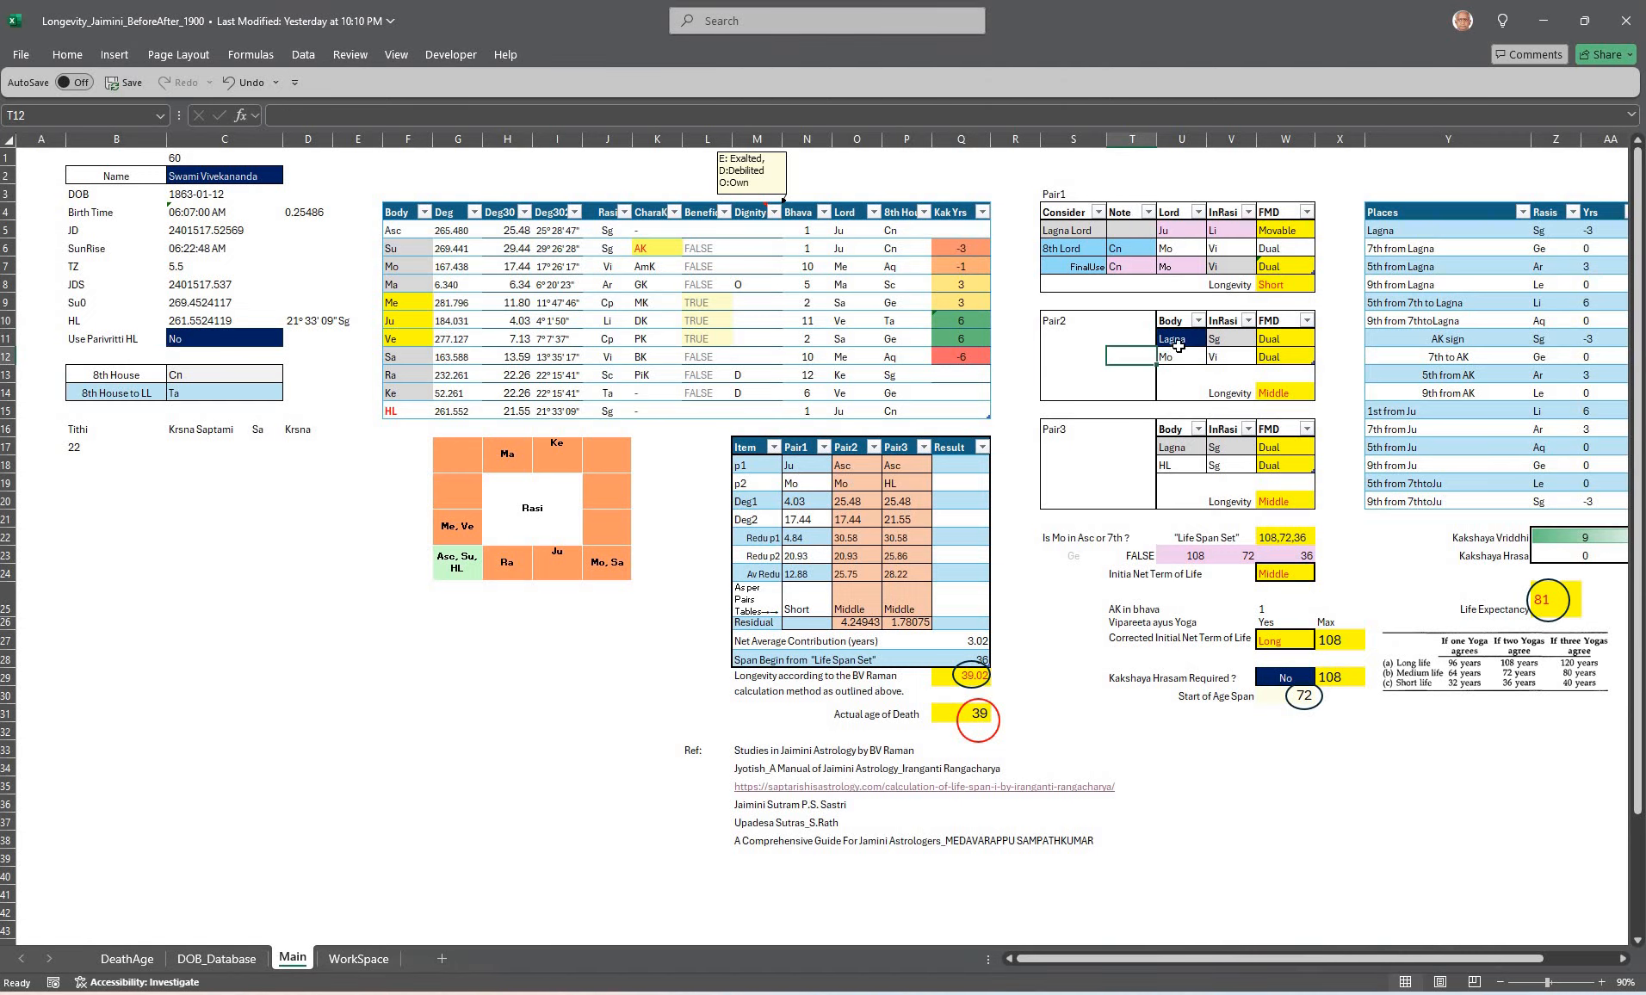
pyautogui.click(1180, 463)
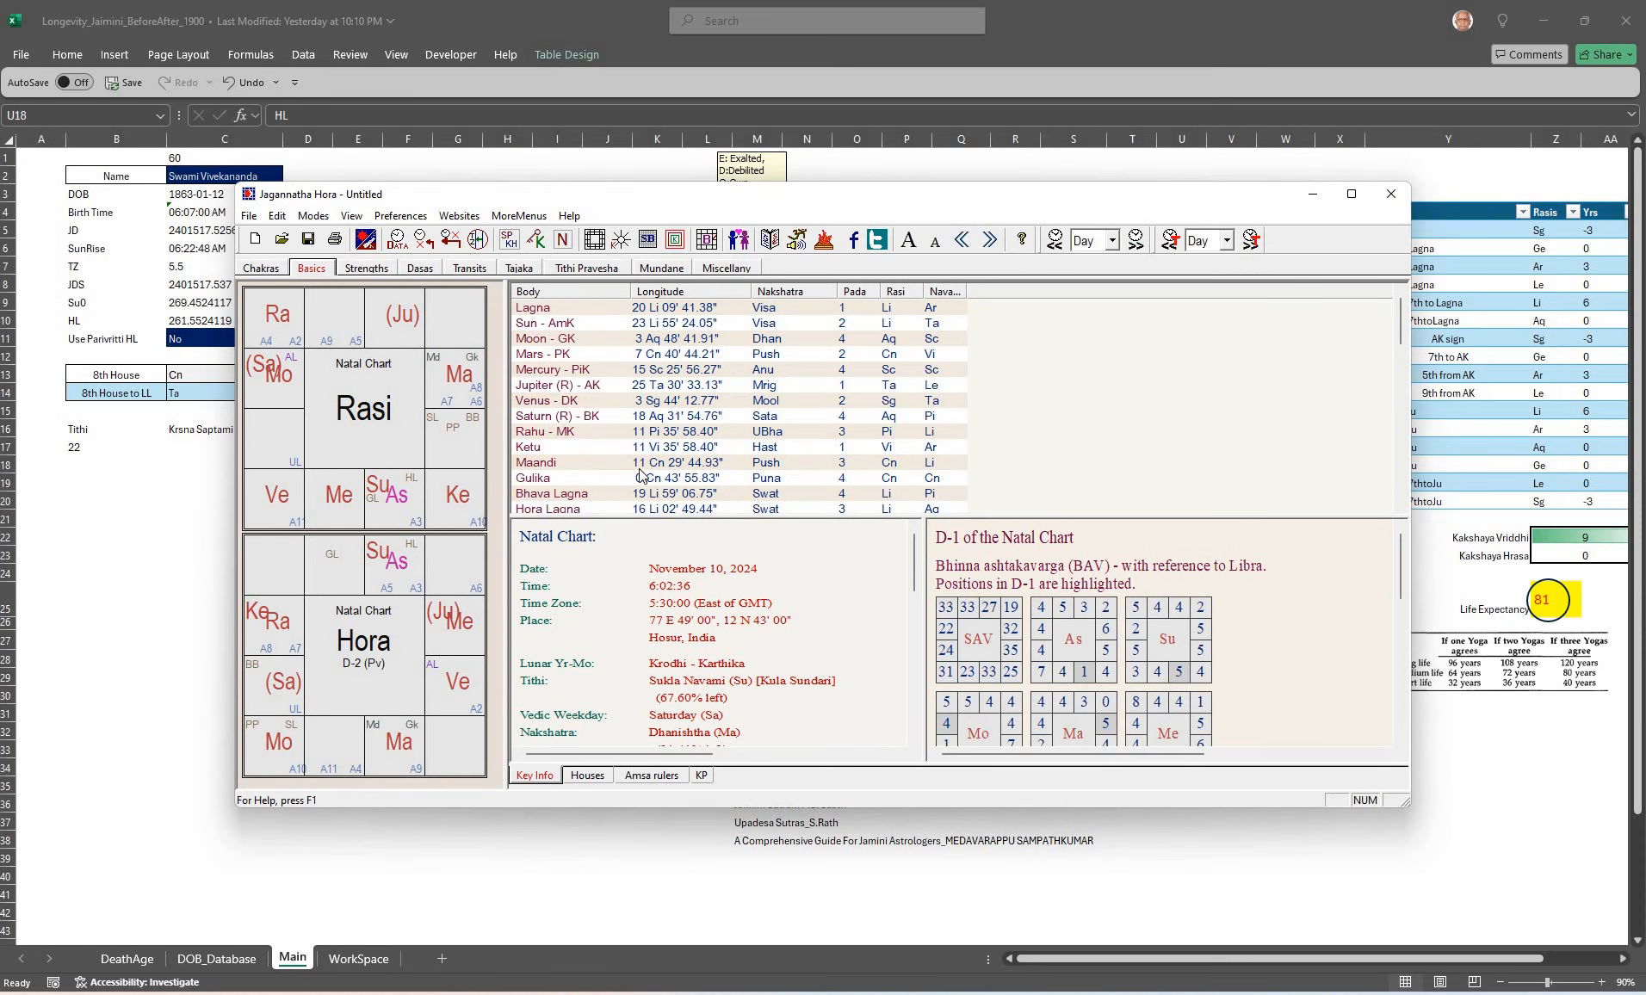
# In Jagannatha Hora, load the saved Swami Vivekananda chart and review its sunrise, time, time zone and place details.
pyautogui.click(251, 216)
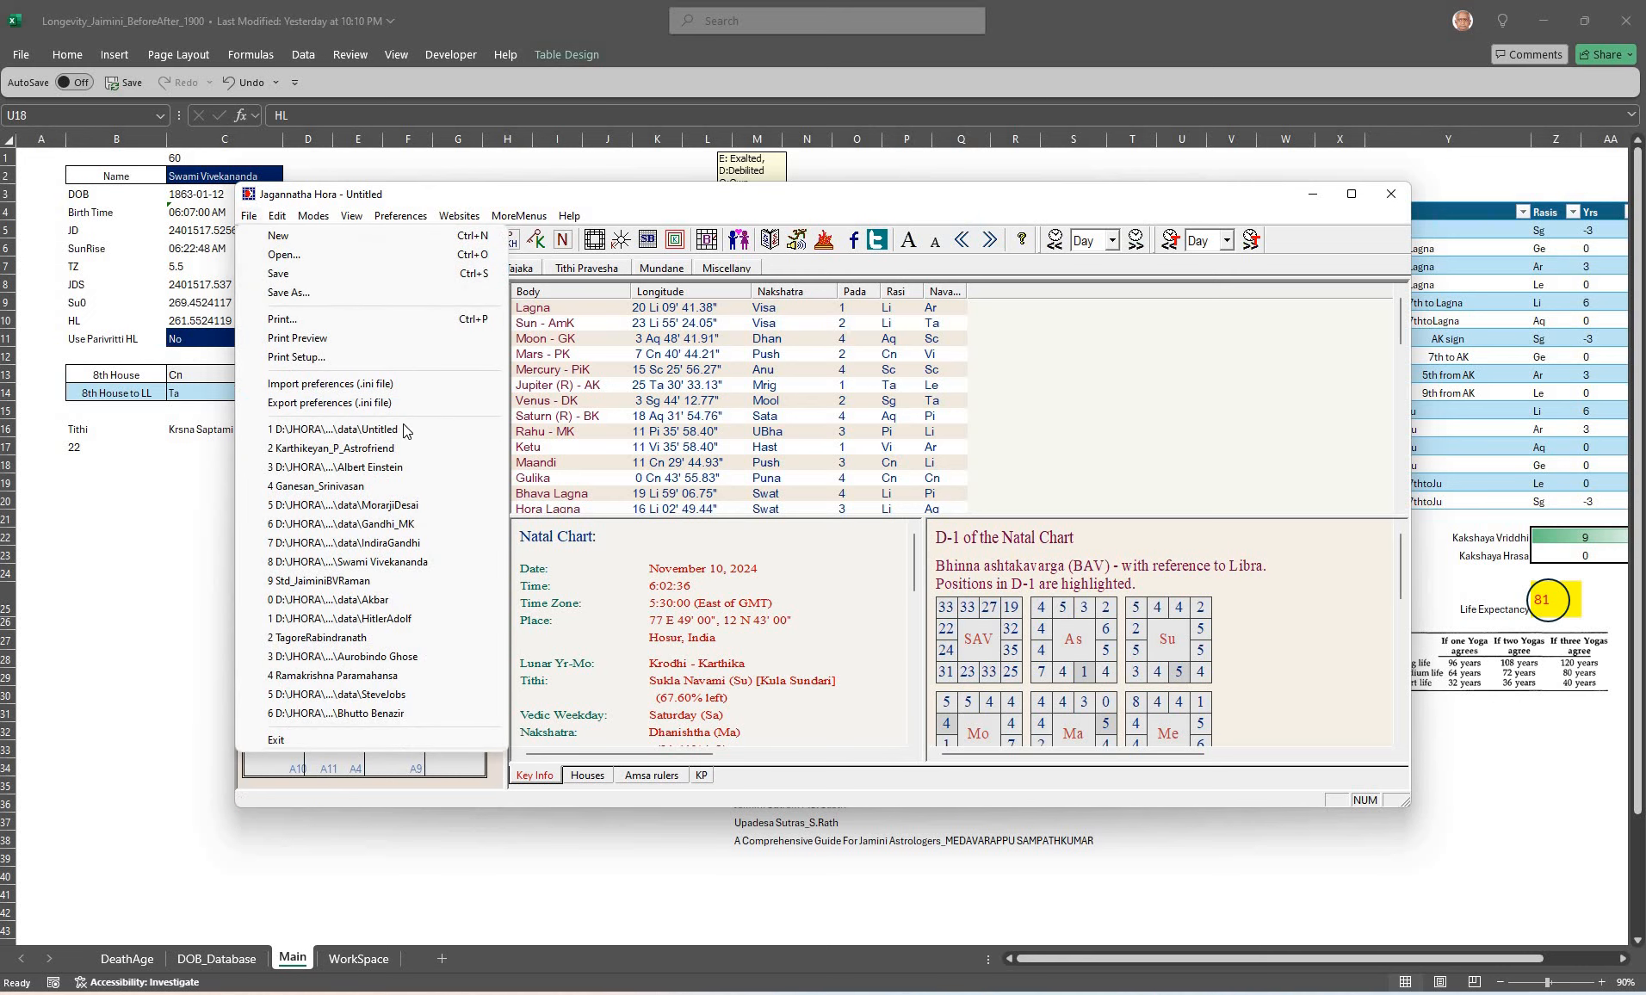
pyautogui.click(384, 564)
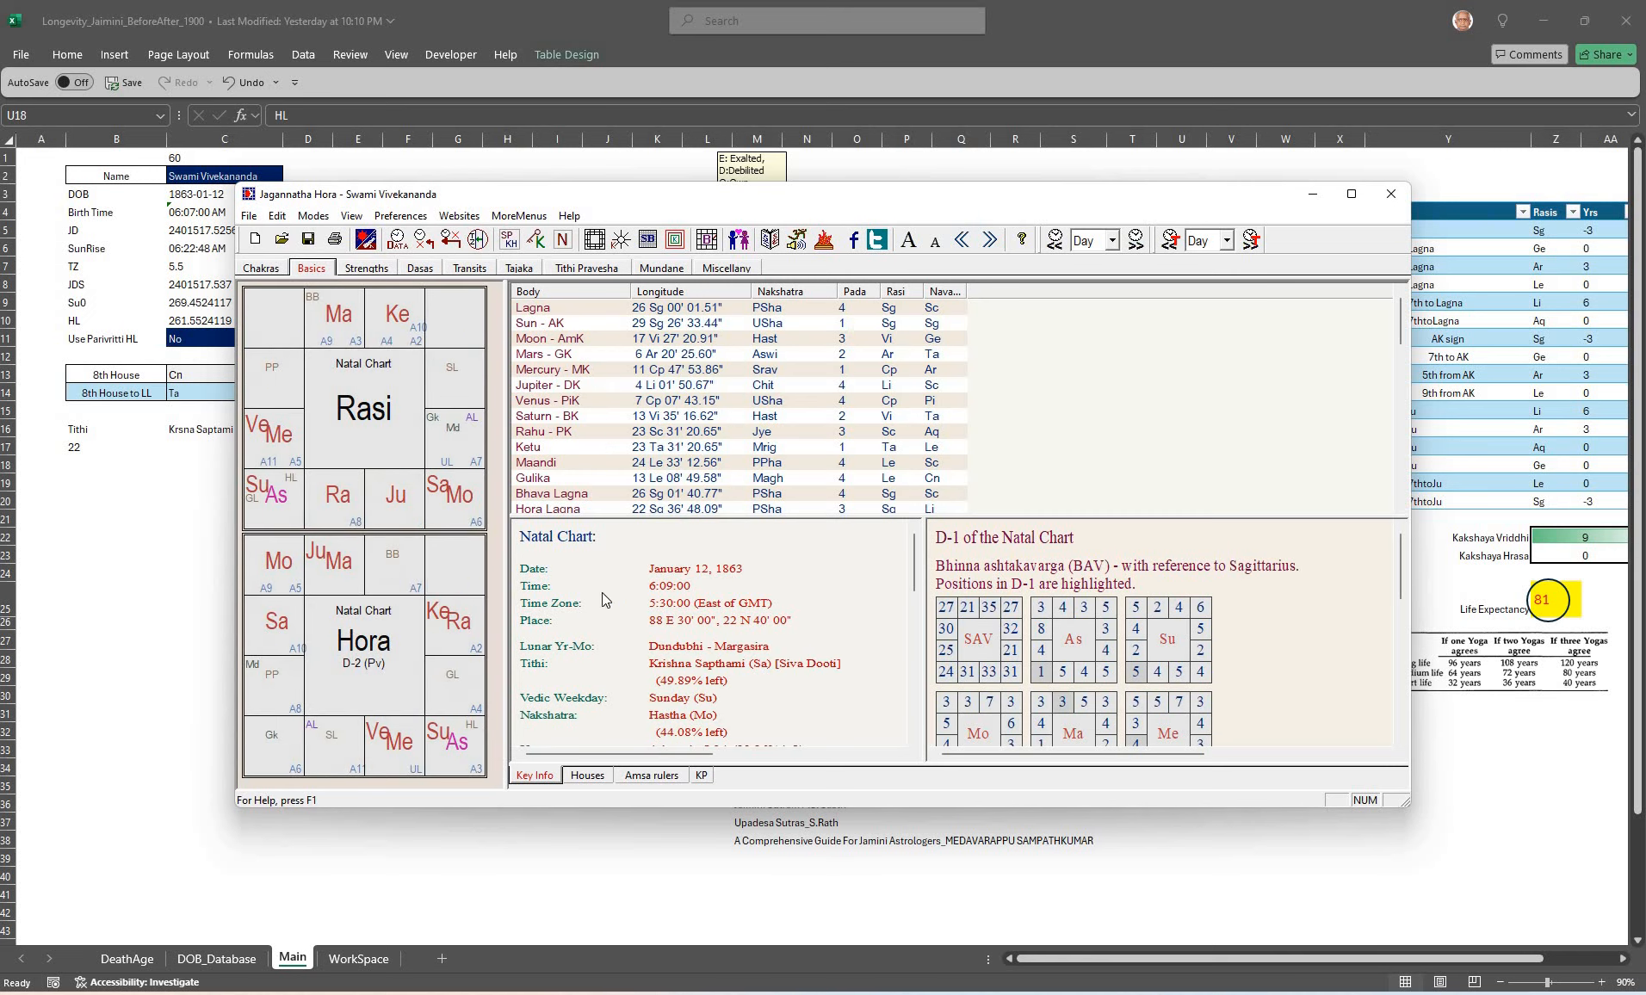
pyautogui.moveTo(912, 596); pyautogui.dragTo(910, 619)
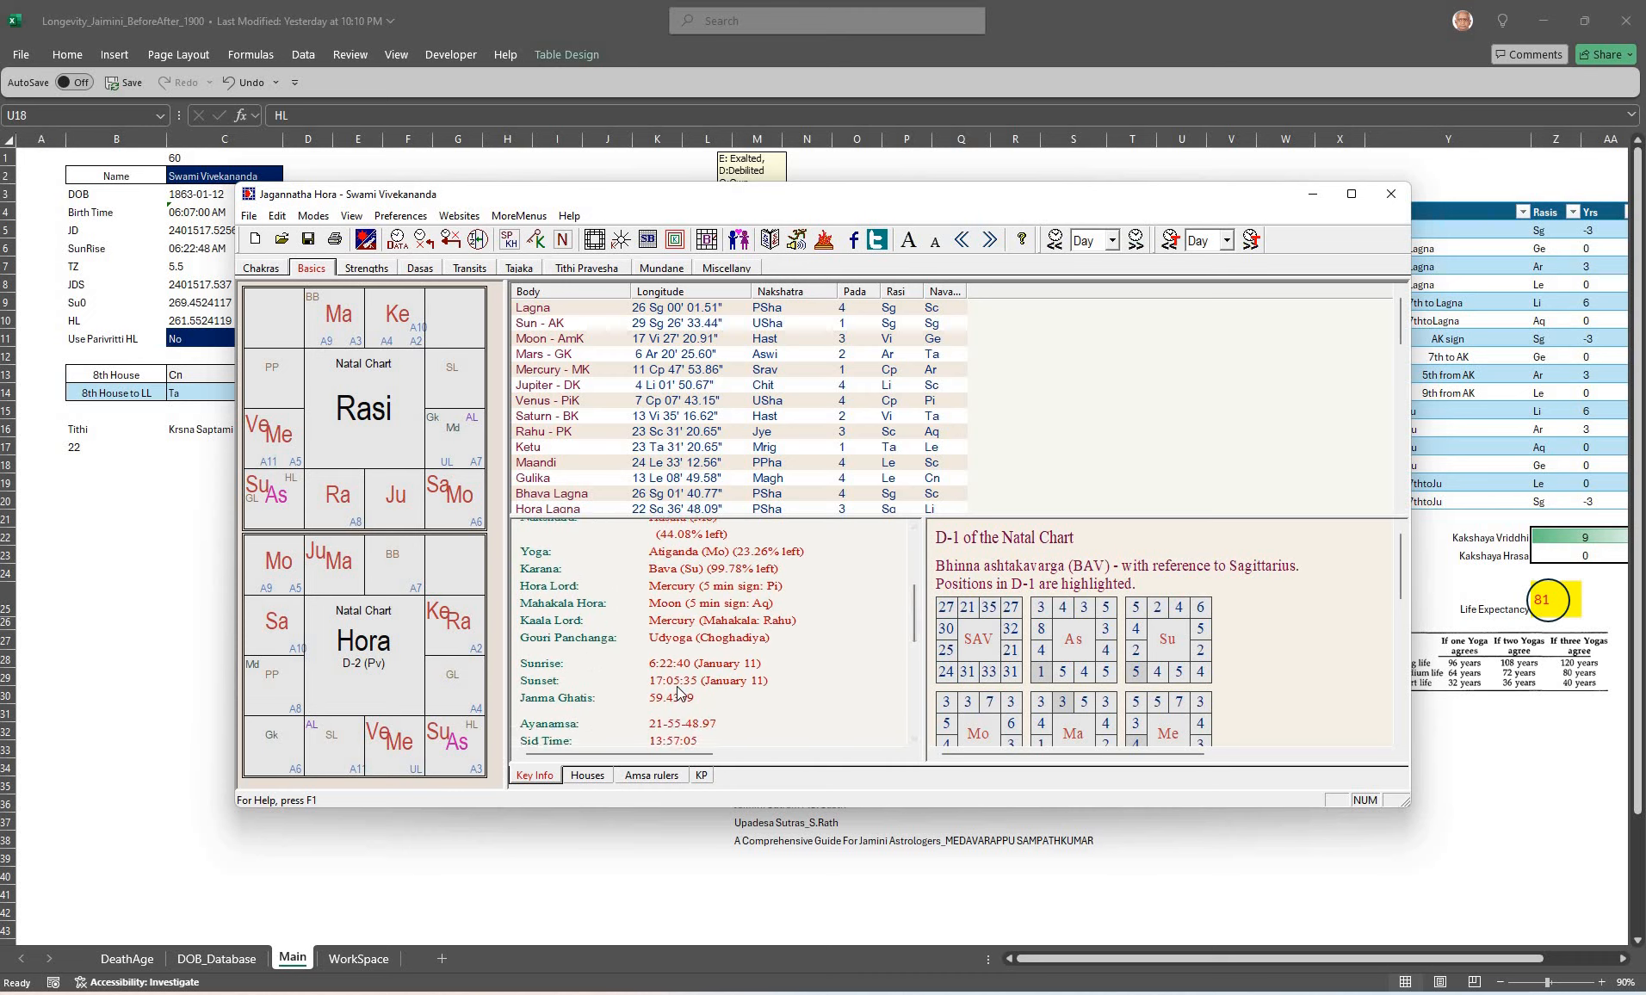
pyautogui.moveTo(749, 205); pyautogui.dragTo(910, 203)
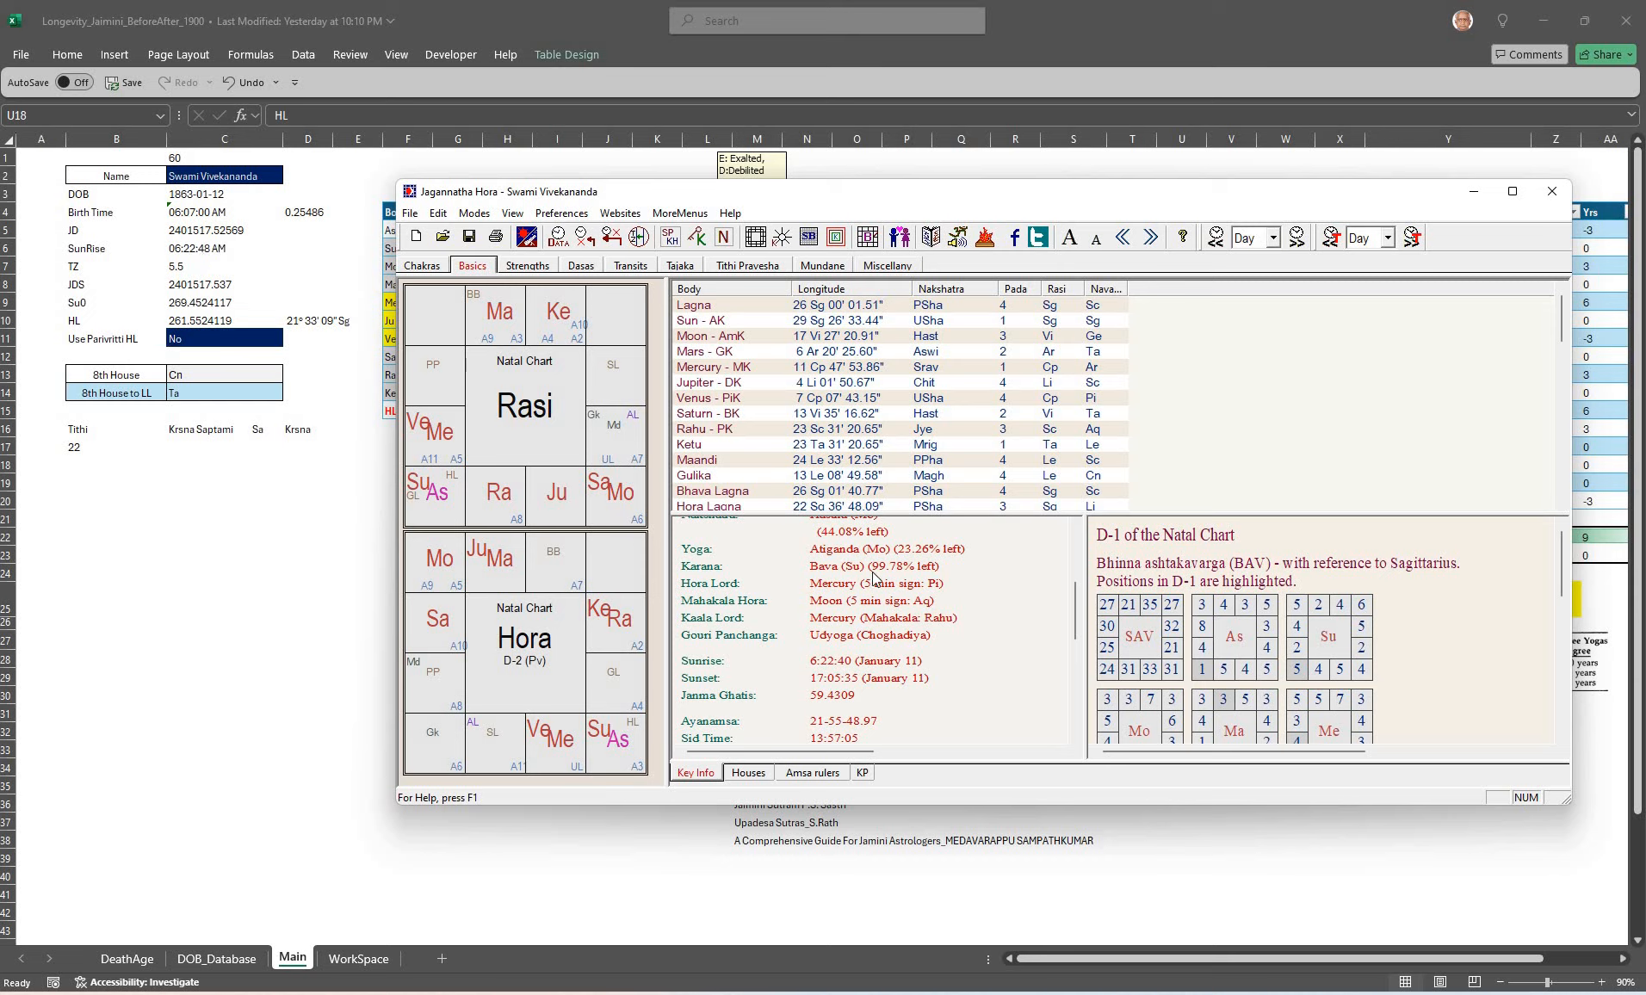
pyautogui.moveTo(1071, 620); pyautogui.dragTo(1070, 573)
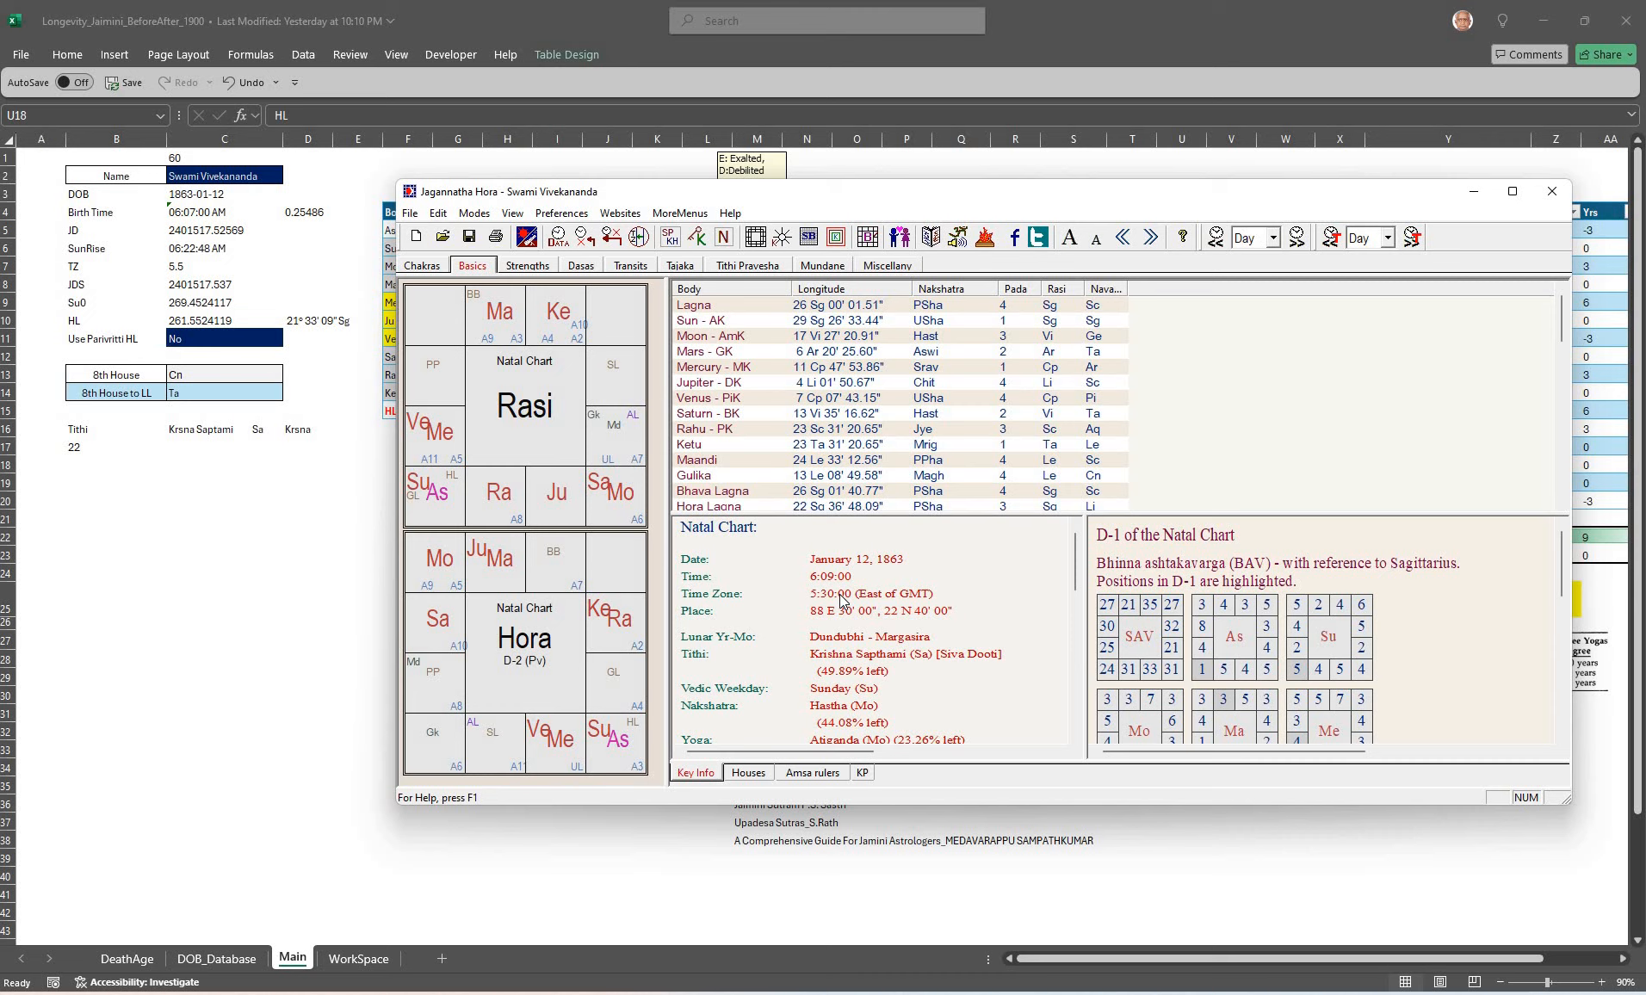
# Set the chart's birth time to 6:07:00 and recheck the entered birth data.
pyautogui.click(558, 237)
pyautogui.moveTo(1076, 587); pyautogui.dragTo(845, 650)
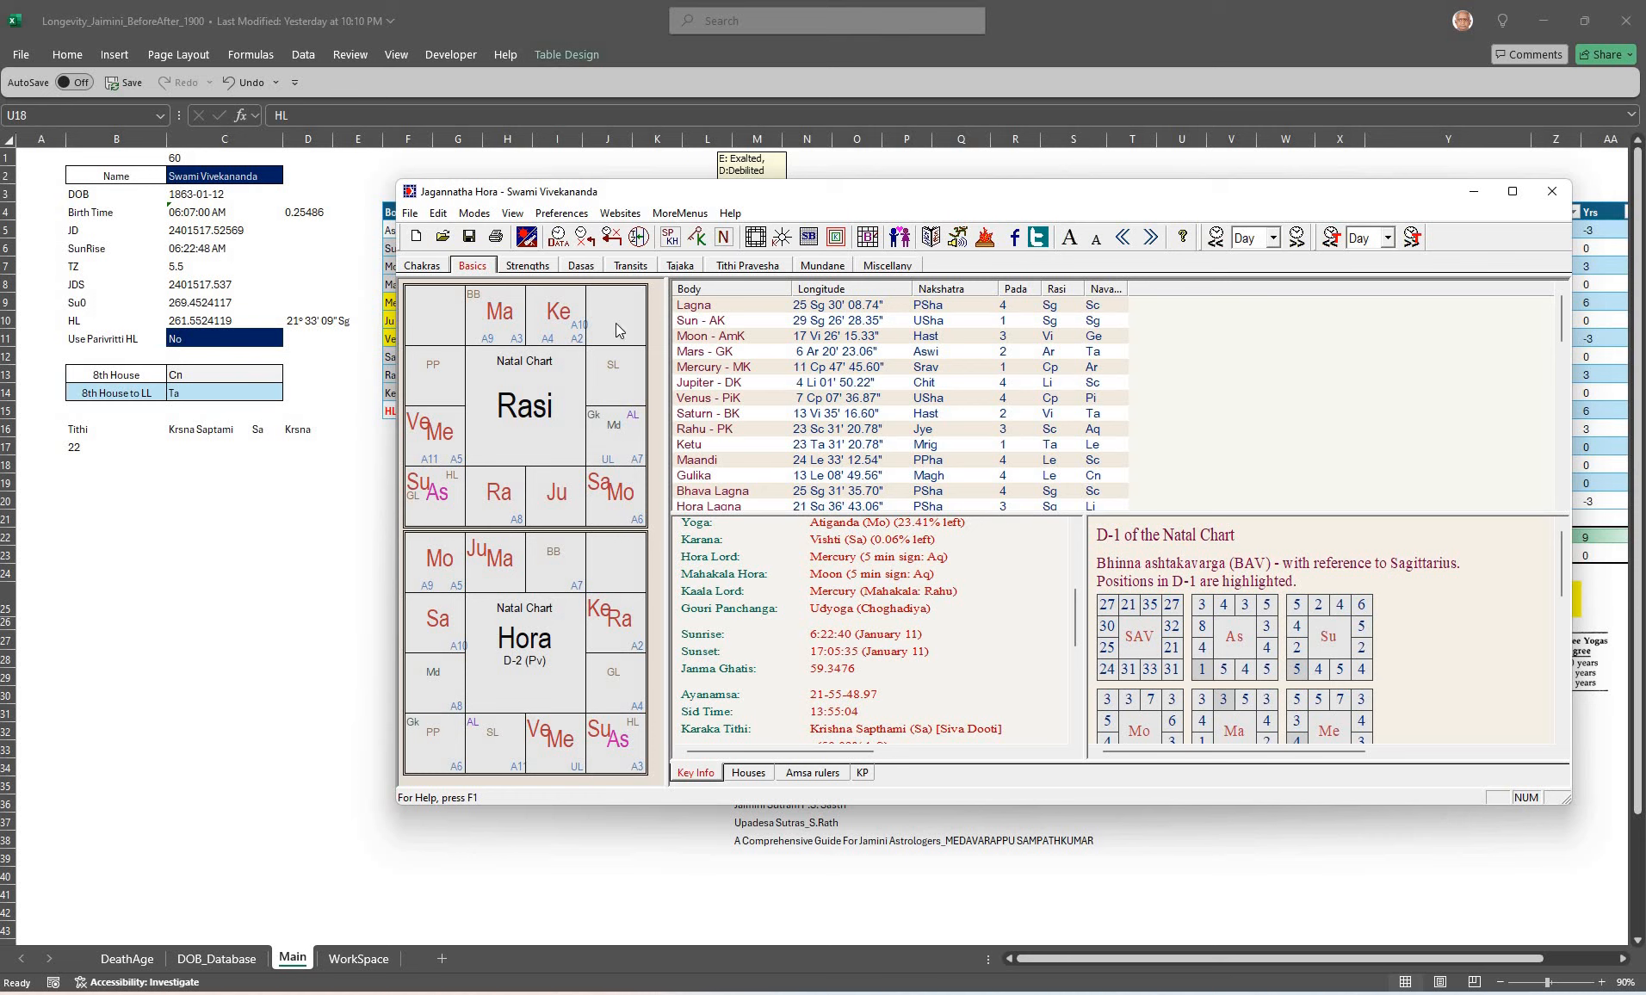
pyautogui.click(557, 237)
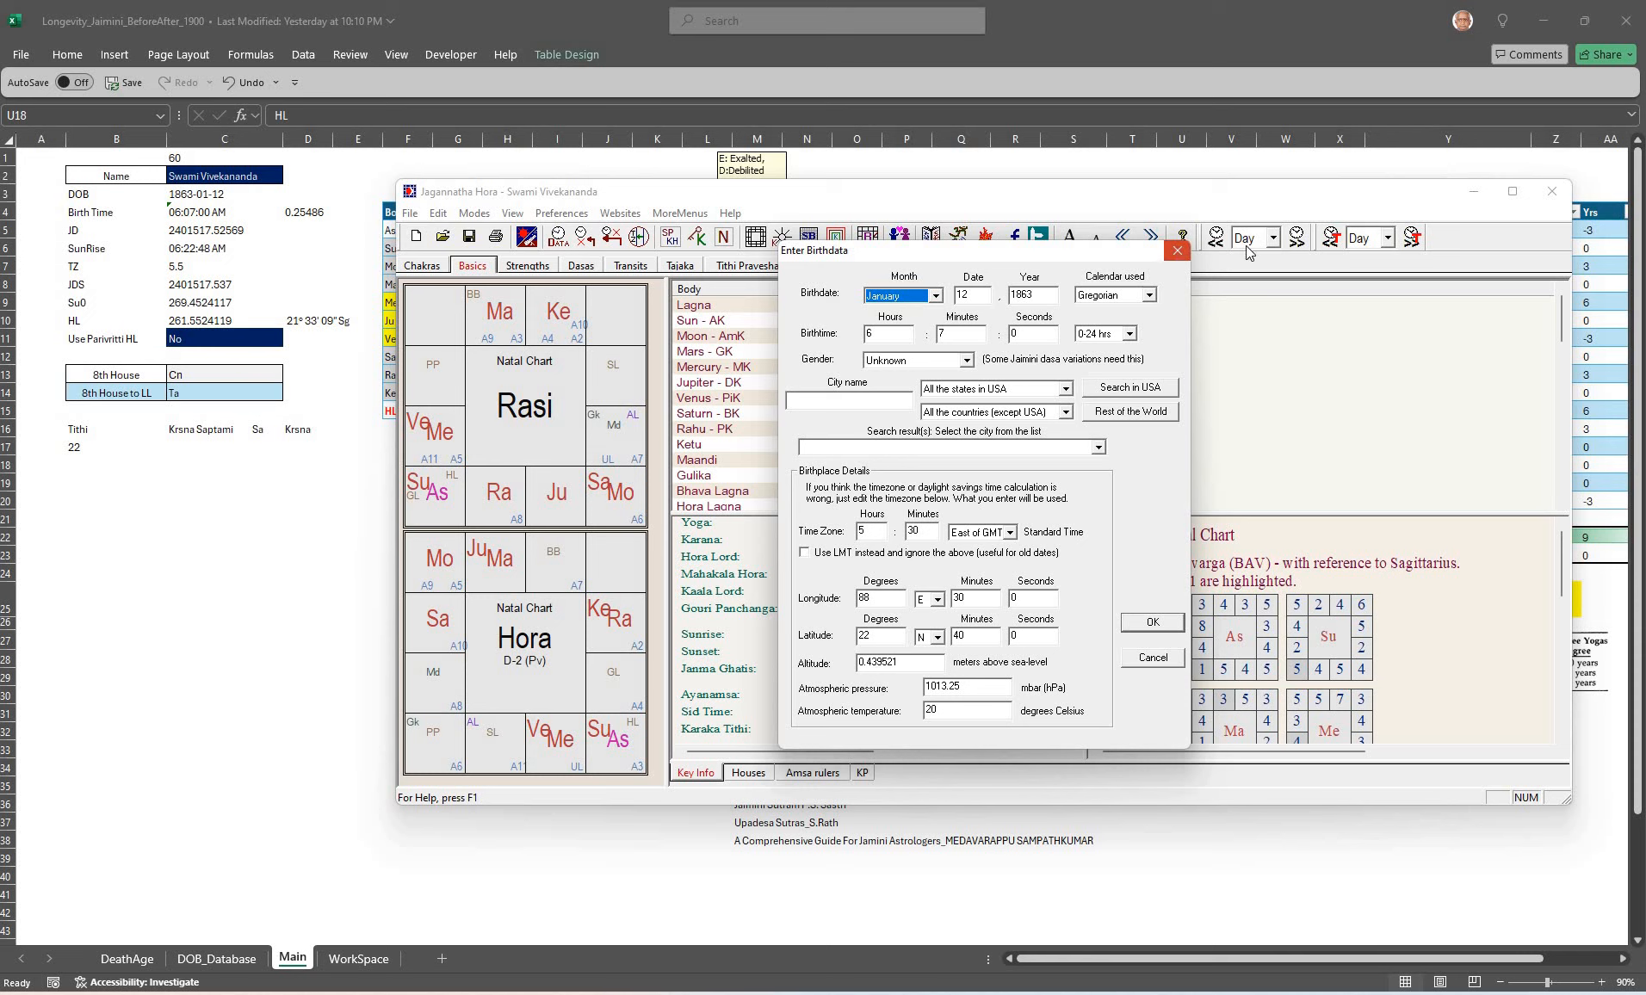
pyautogui.click(1177, 253)
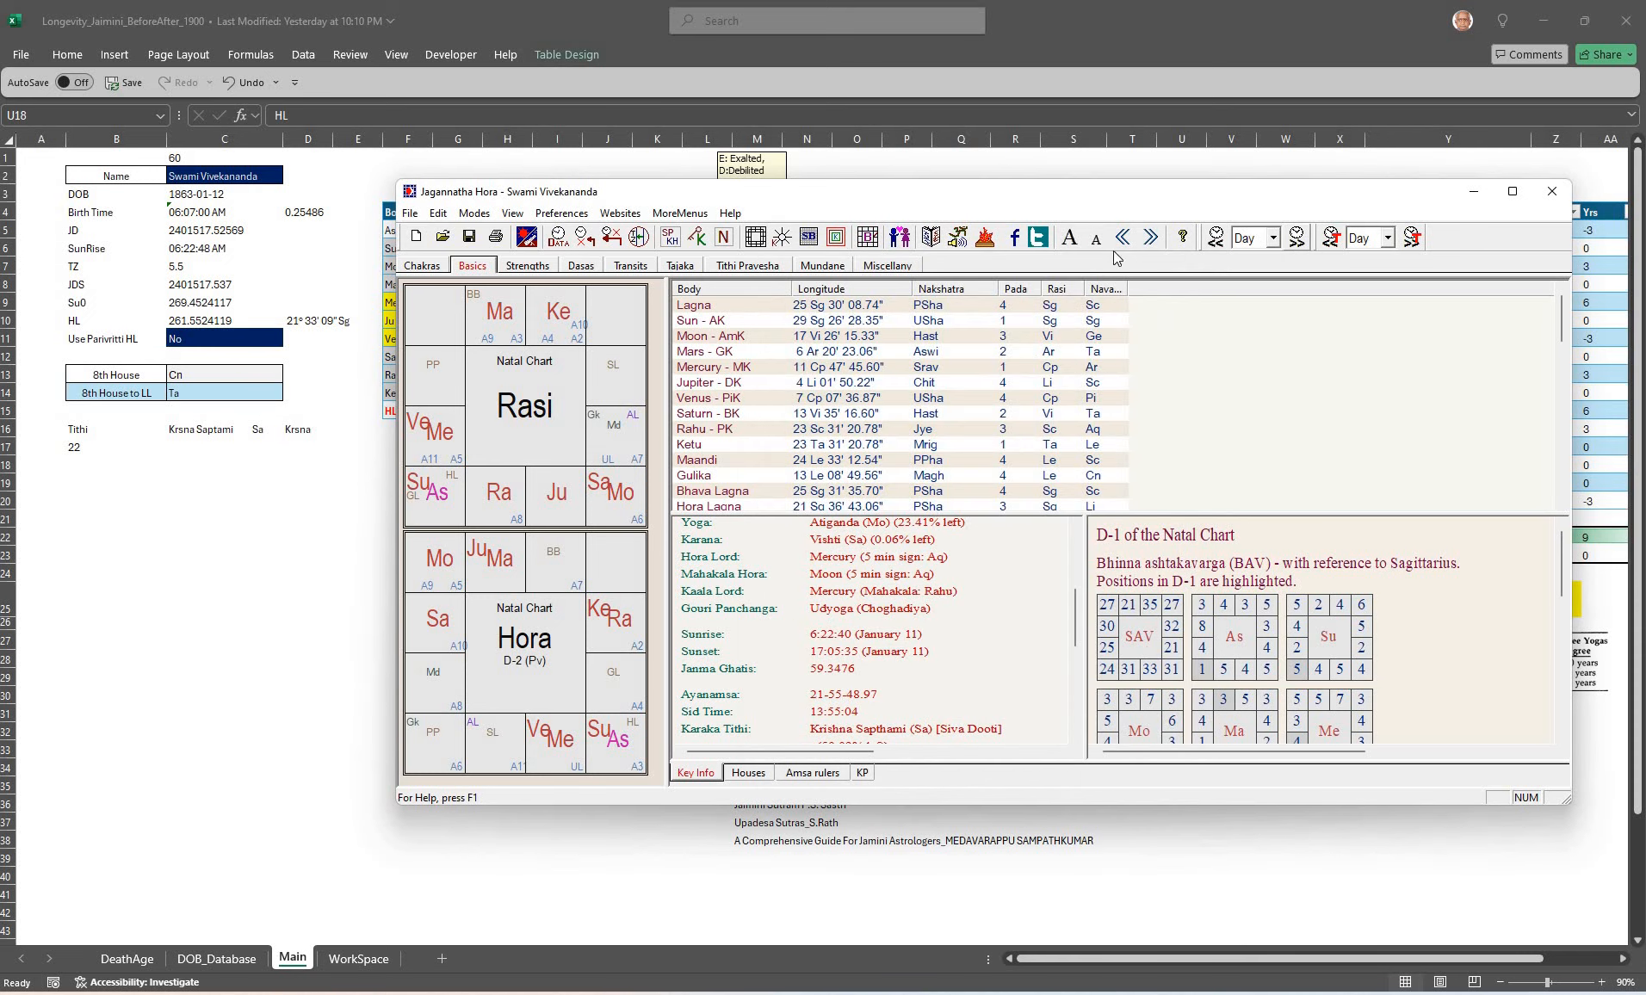
# Highlight the Hora Lagna row and reposition the chart window to compare its longitude with the HL value on the Main sheet.
pyautogui.click(824, 508)
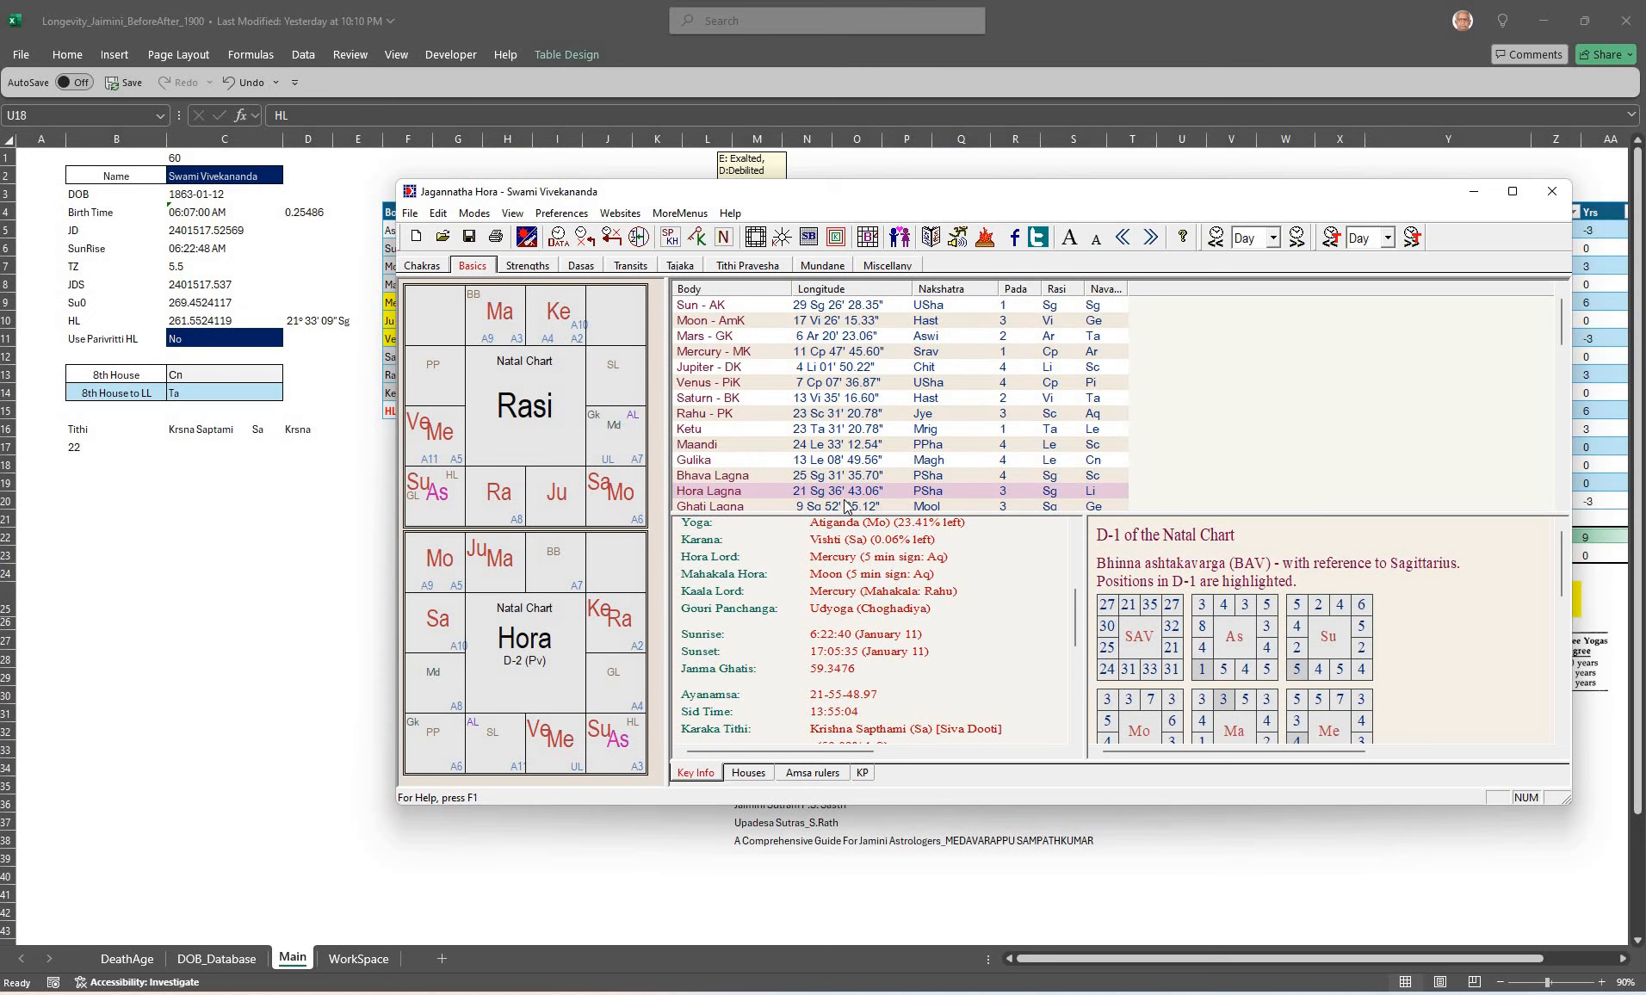
pyautogui.moveTo(908, 193); pyautogui.dragTo(937, 524)
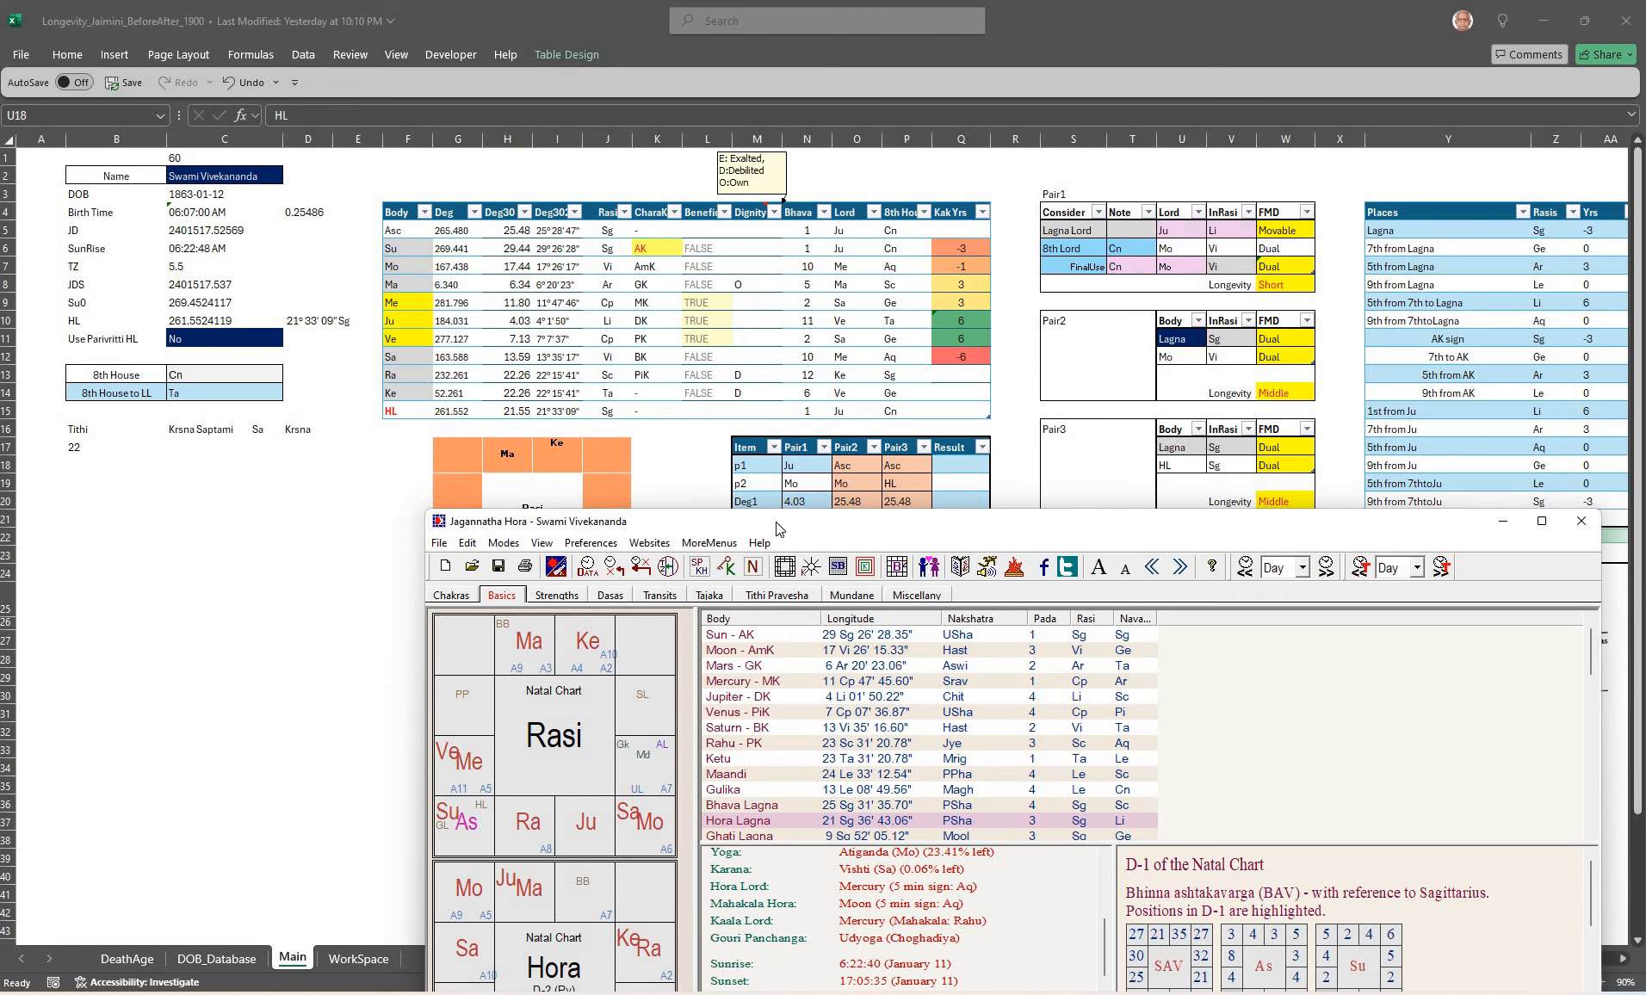
pyautogui.moveTo(782, 520); pyautogui.dragTo(789, 503)
pyautogui.moveTo(819, 351); pyautogui.dragTo(813, 304)
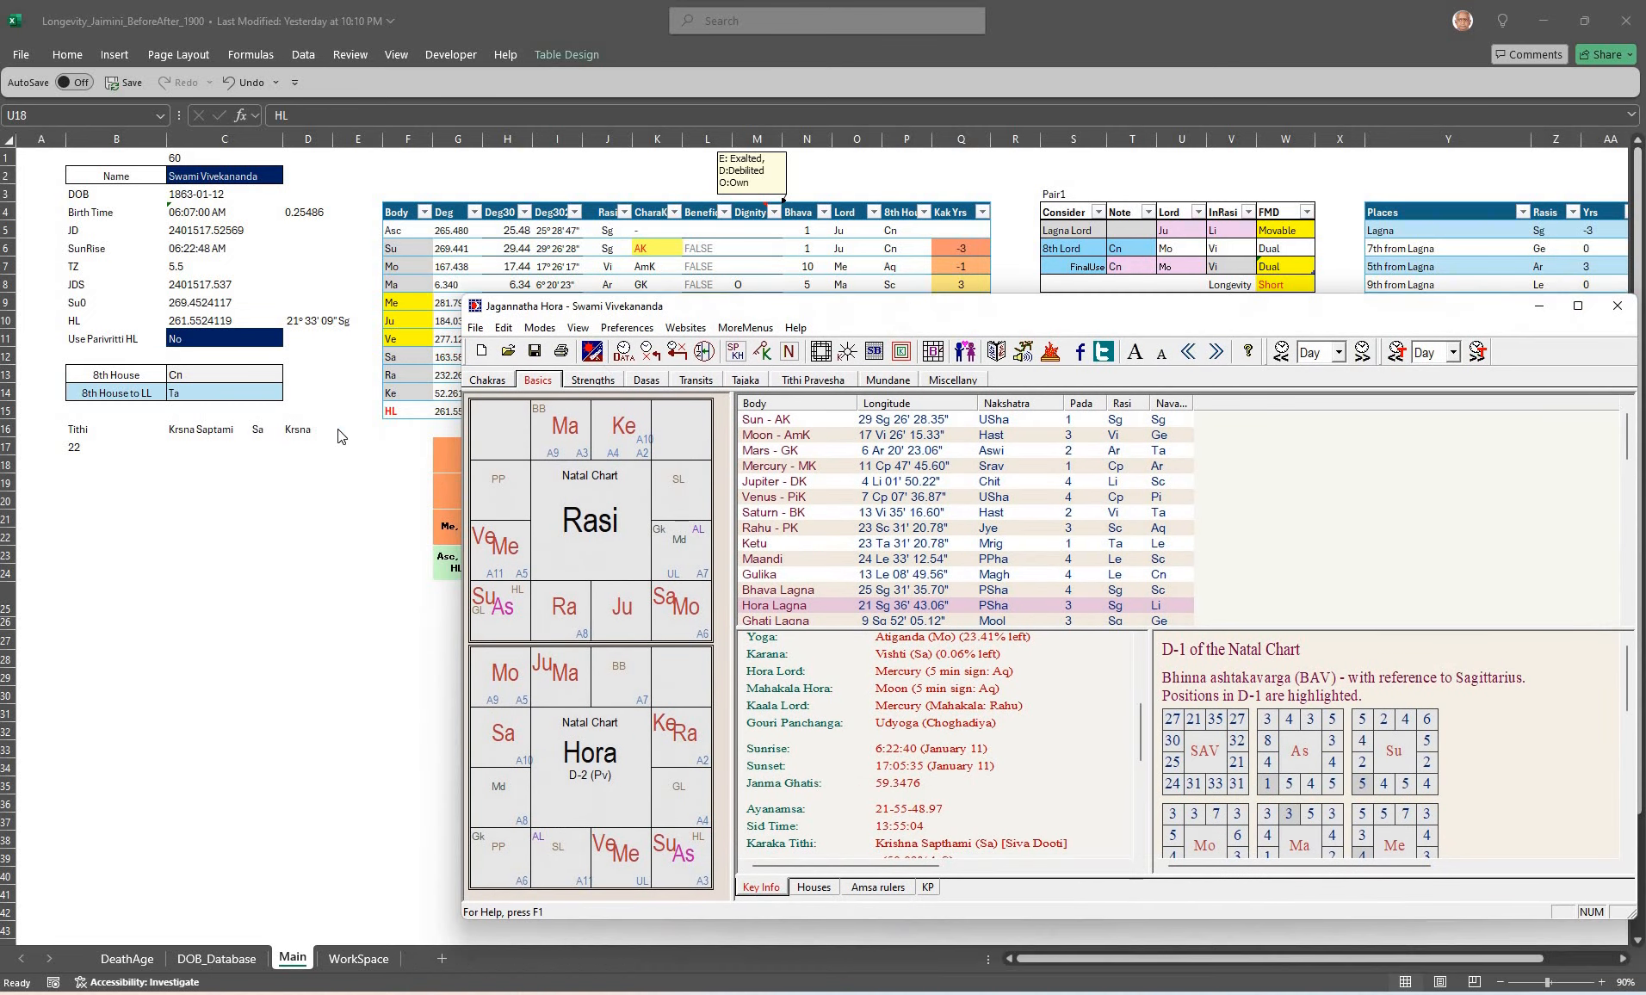
# In the Excel Main sheet, set Use Parivritti HL in cell C11 to Yes.
pyautogui.click(215, 339)
pyautogui.click(215, 339)
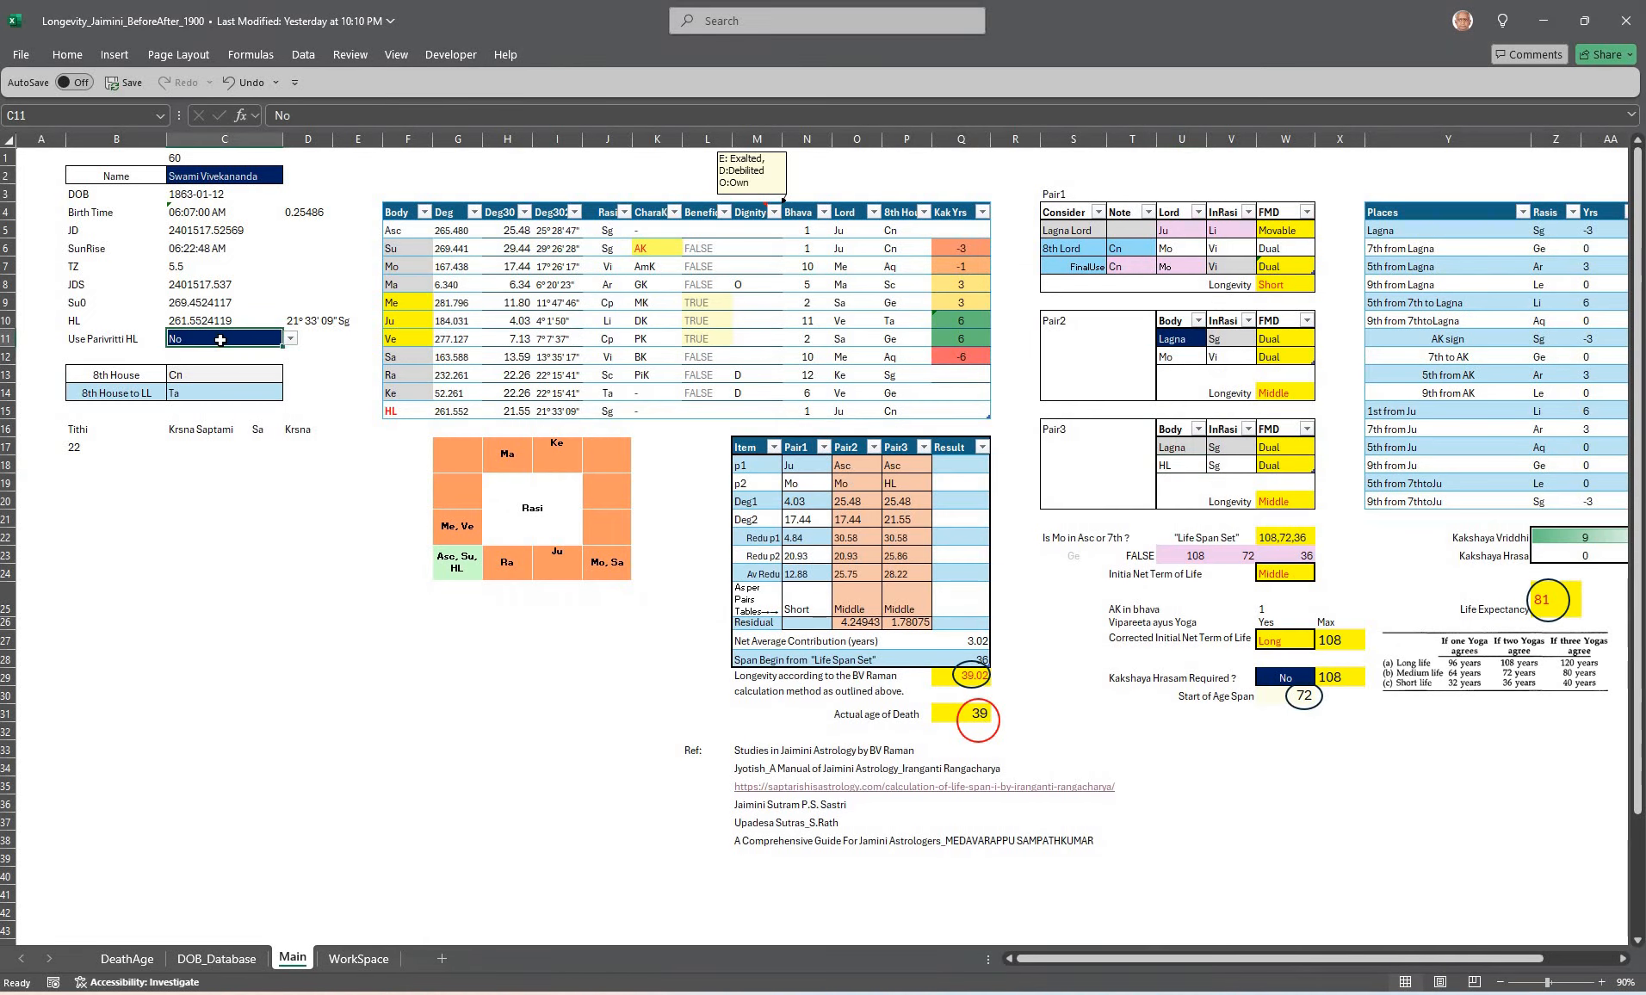
pyautogui.click(291, 341)
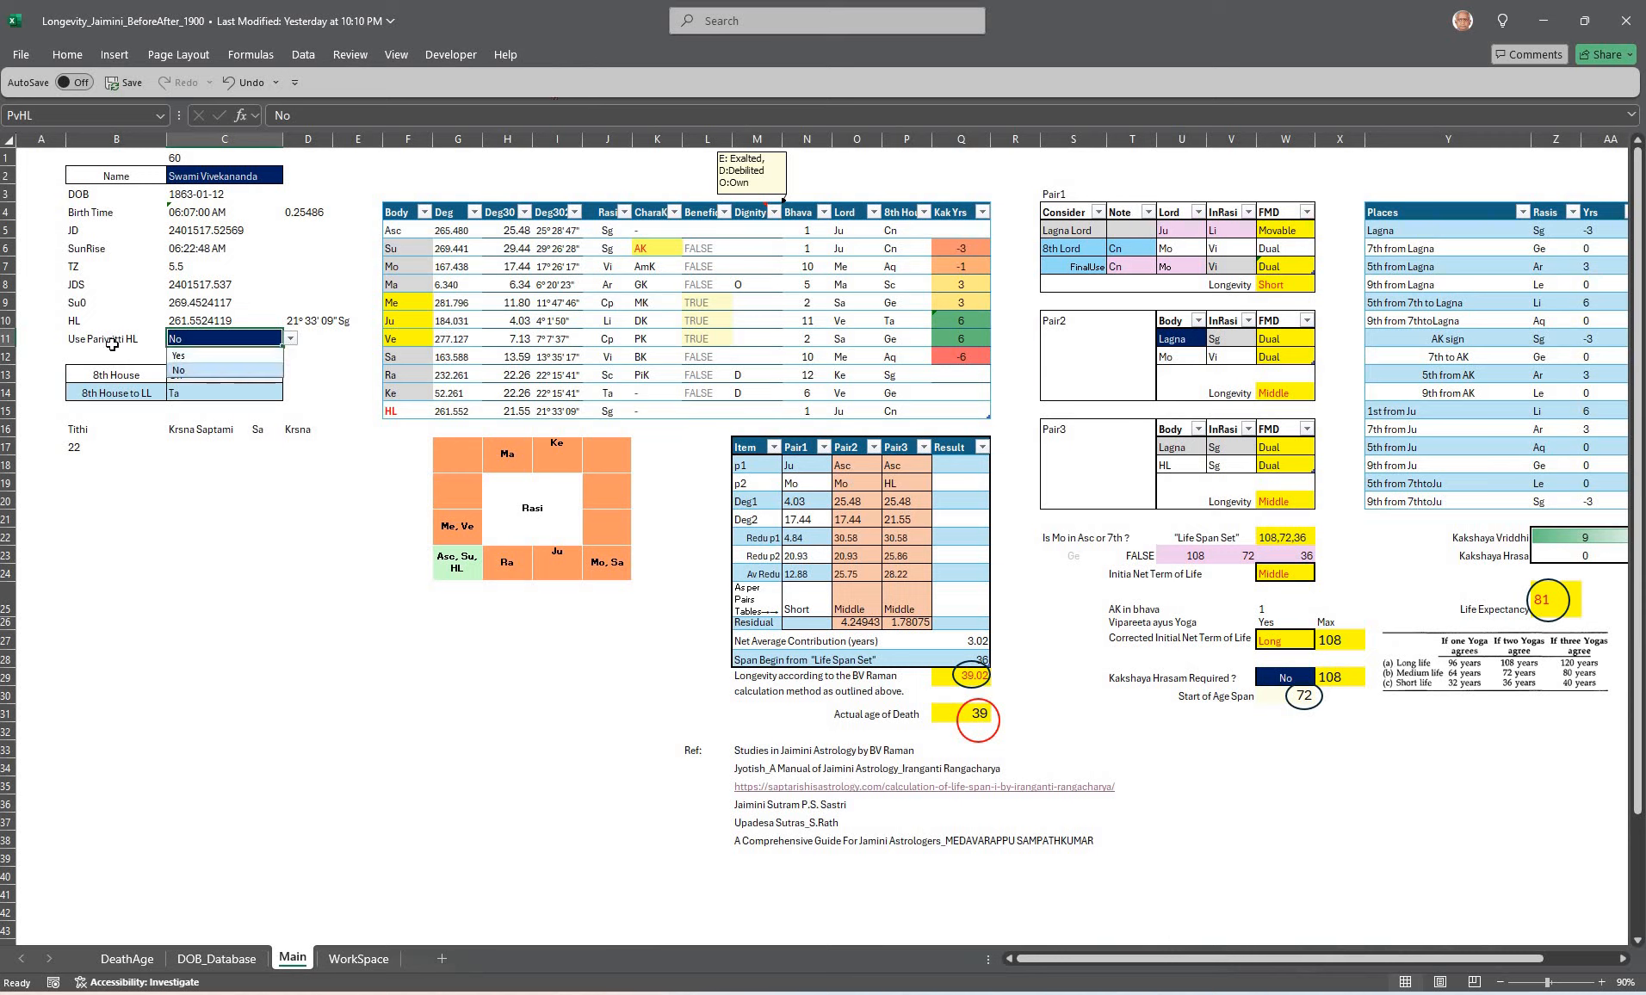
pyautogui.click(178, 355)
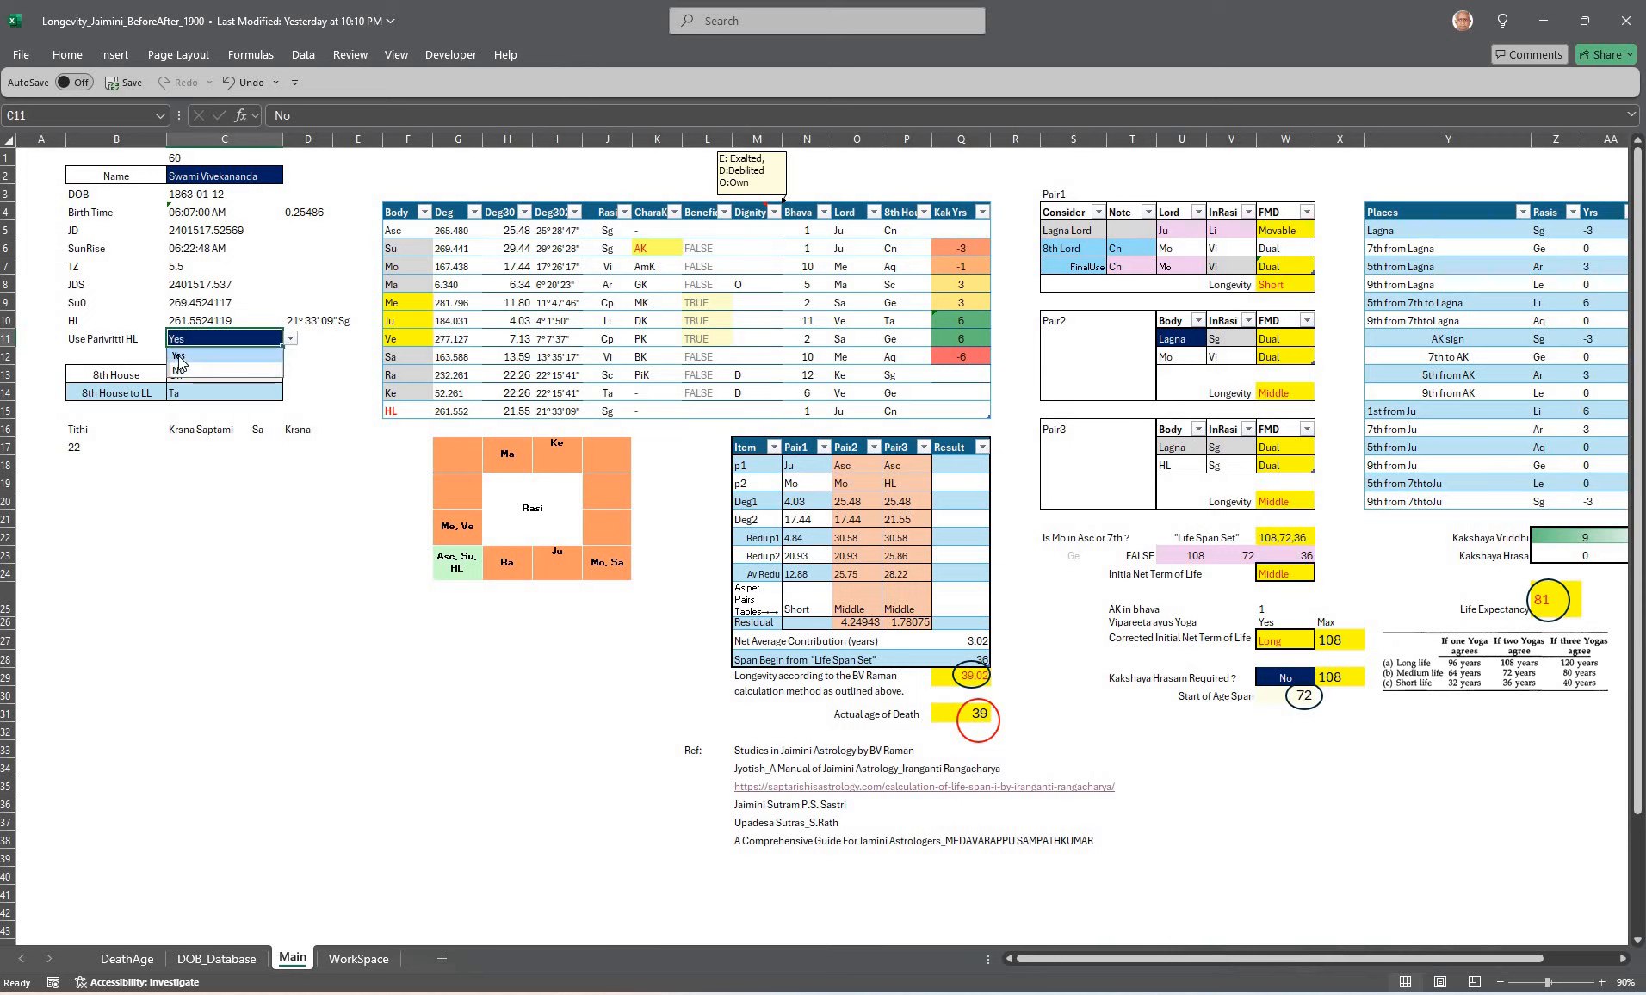
pyautogui.click(191, 463)
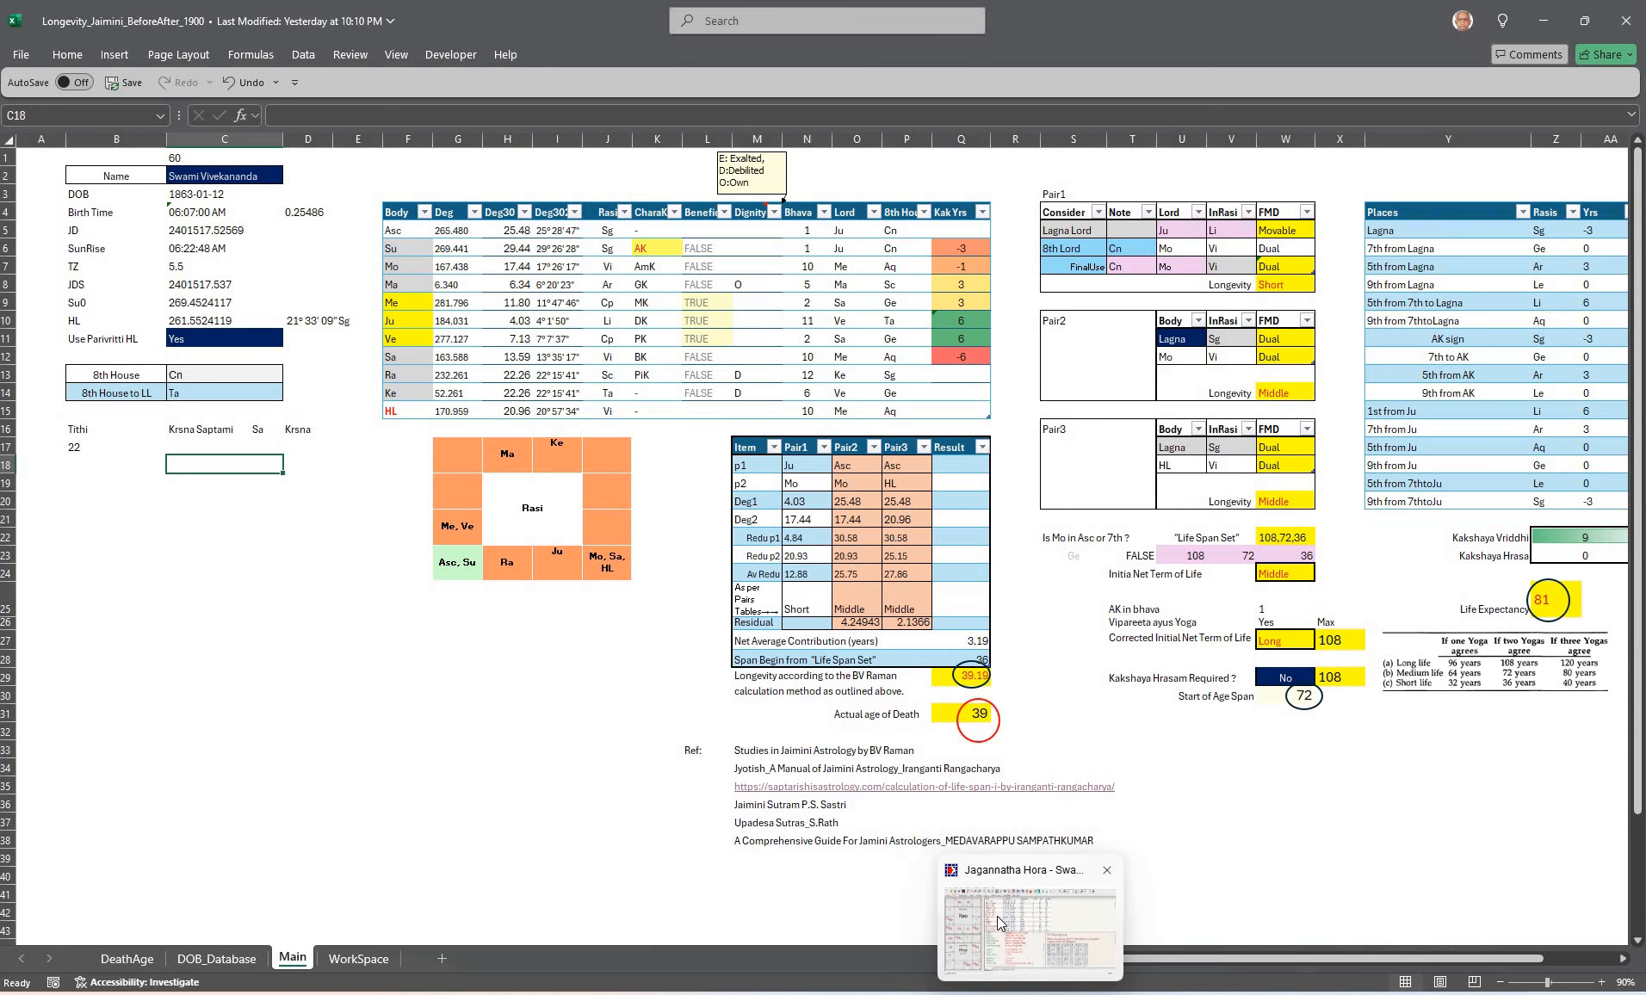
# Return to Jagannatha Hora and check which hora variant the D-2 chart uses, keeping the Parivritti-dwaya (bicyclical) hora.
pyautogui.click(1030, 930)
pyautogui.rightClick(602, 771)
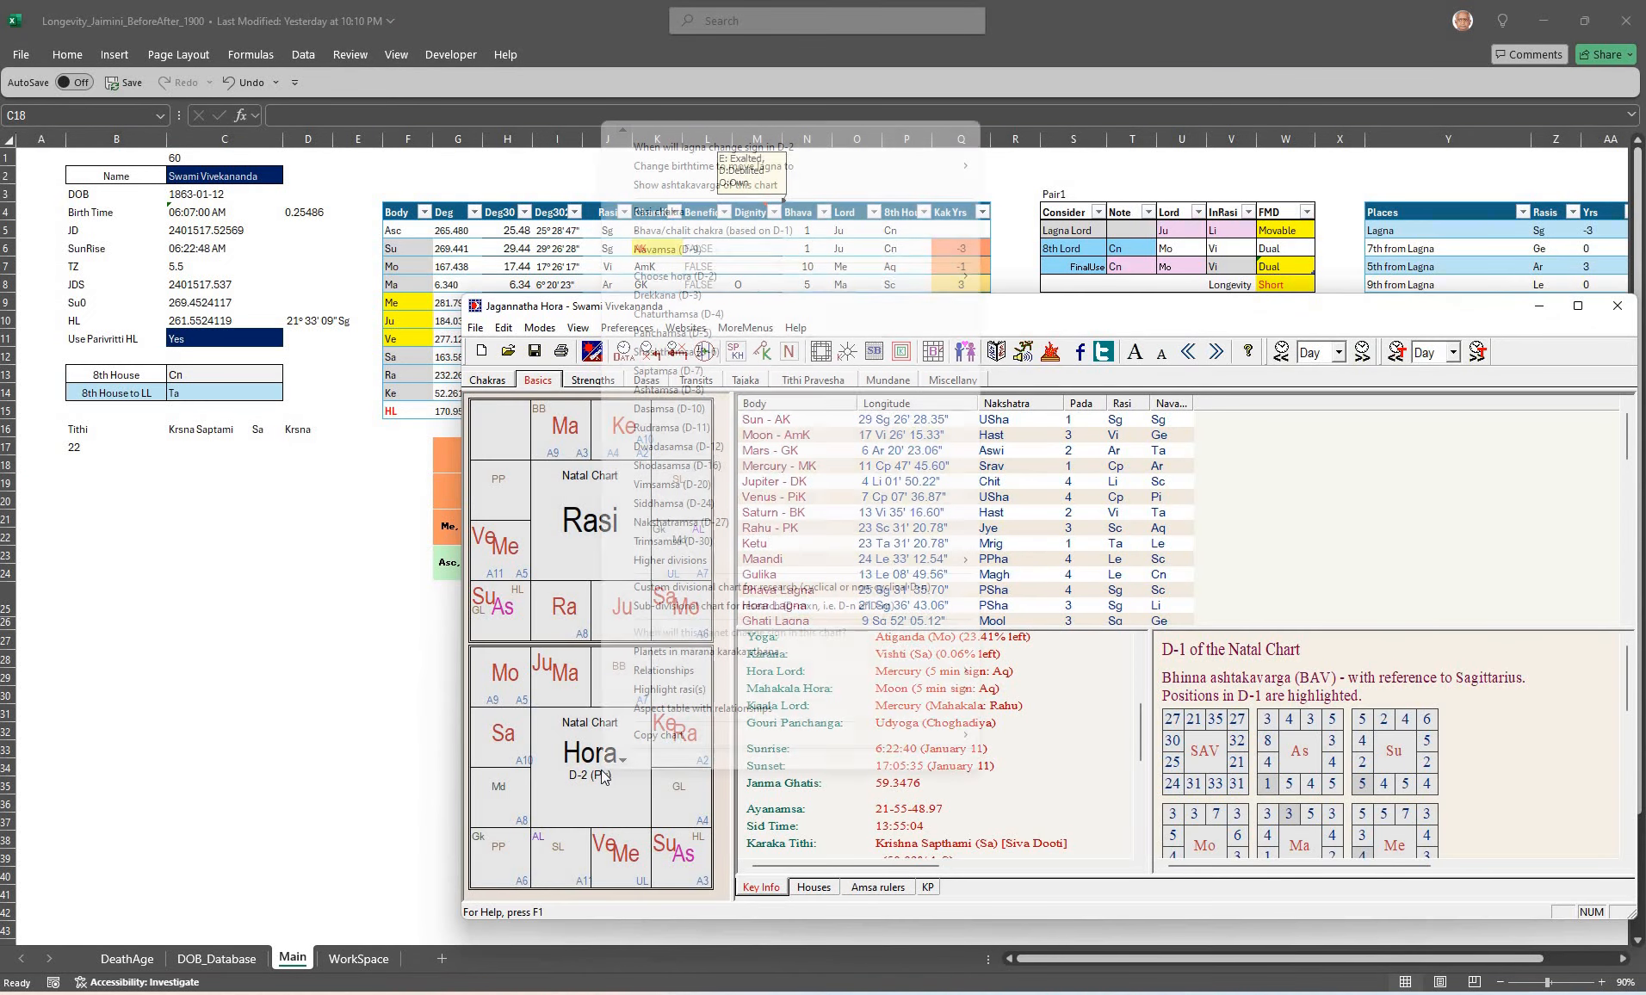
pyautogui.moveTo(711, 276)
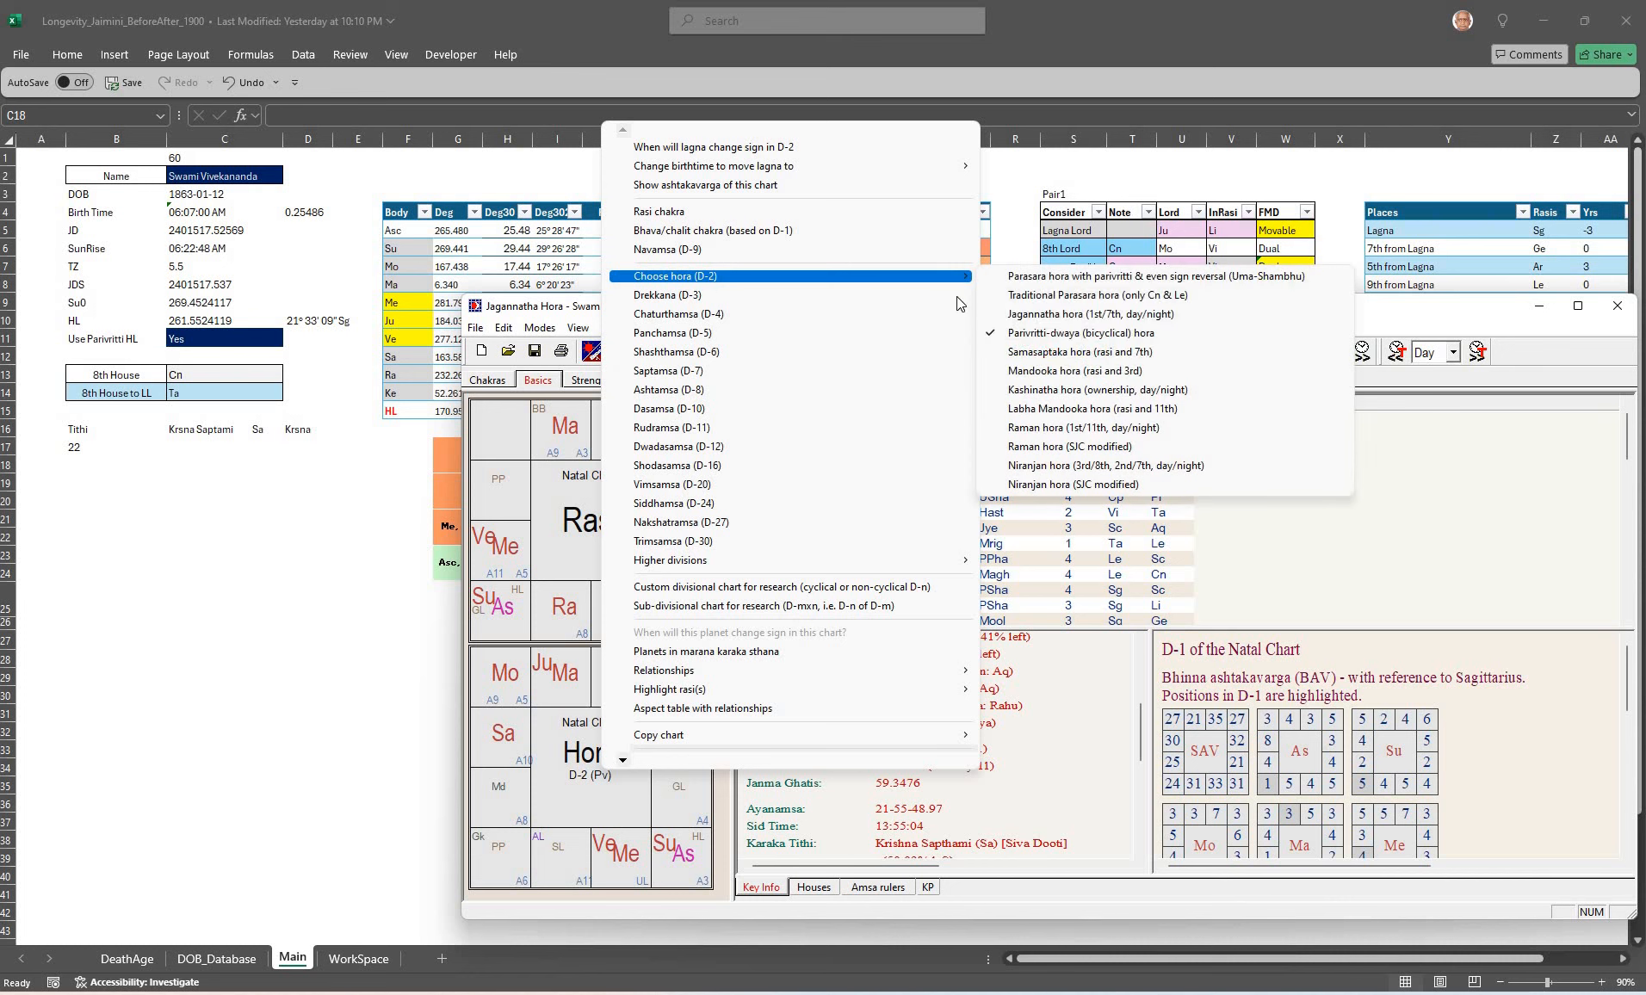
pyautogui.click(1373, 514)
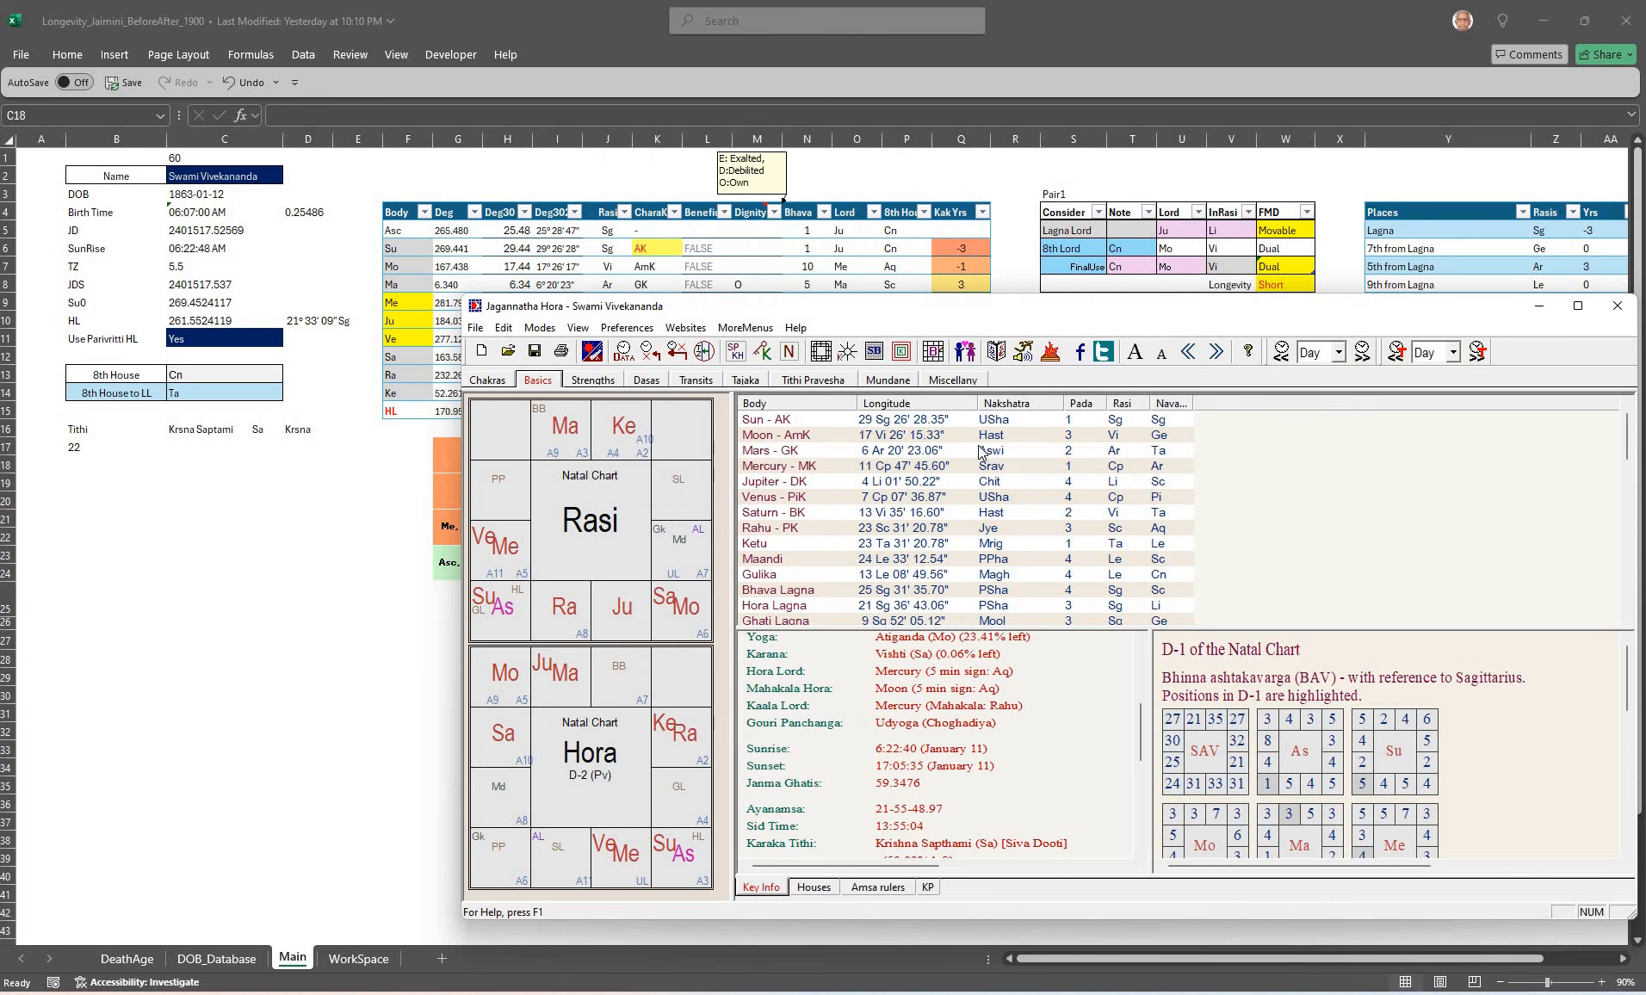
# List the body longitudes for the Hora (D-2) divisional chart and reposition the window to compare Hora Lagna with the sheet's HL row.
pyautogui.rightClick(1299, 489)
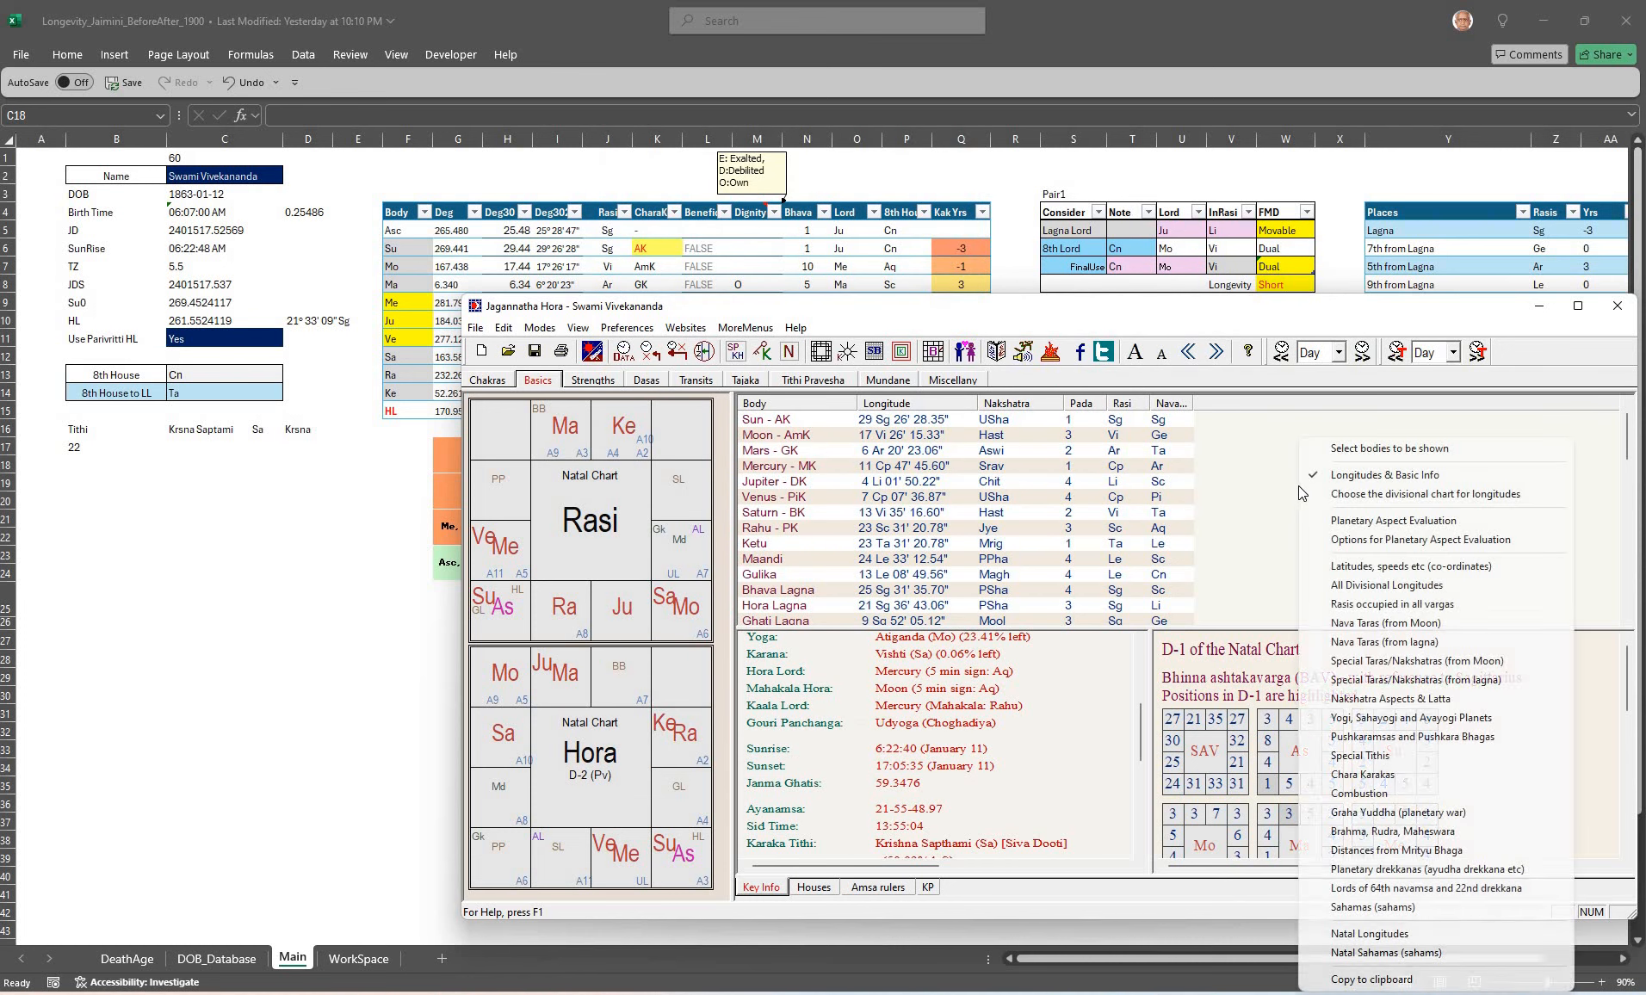
pyautogui.click(1349, 498)
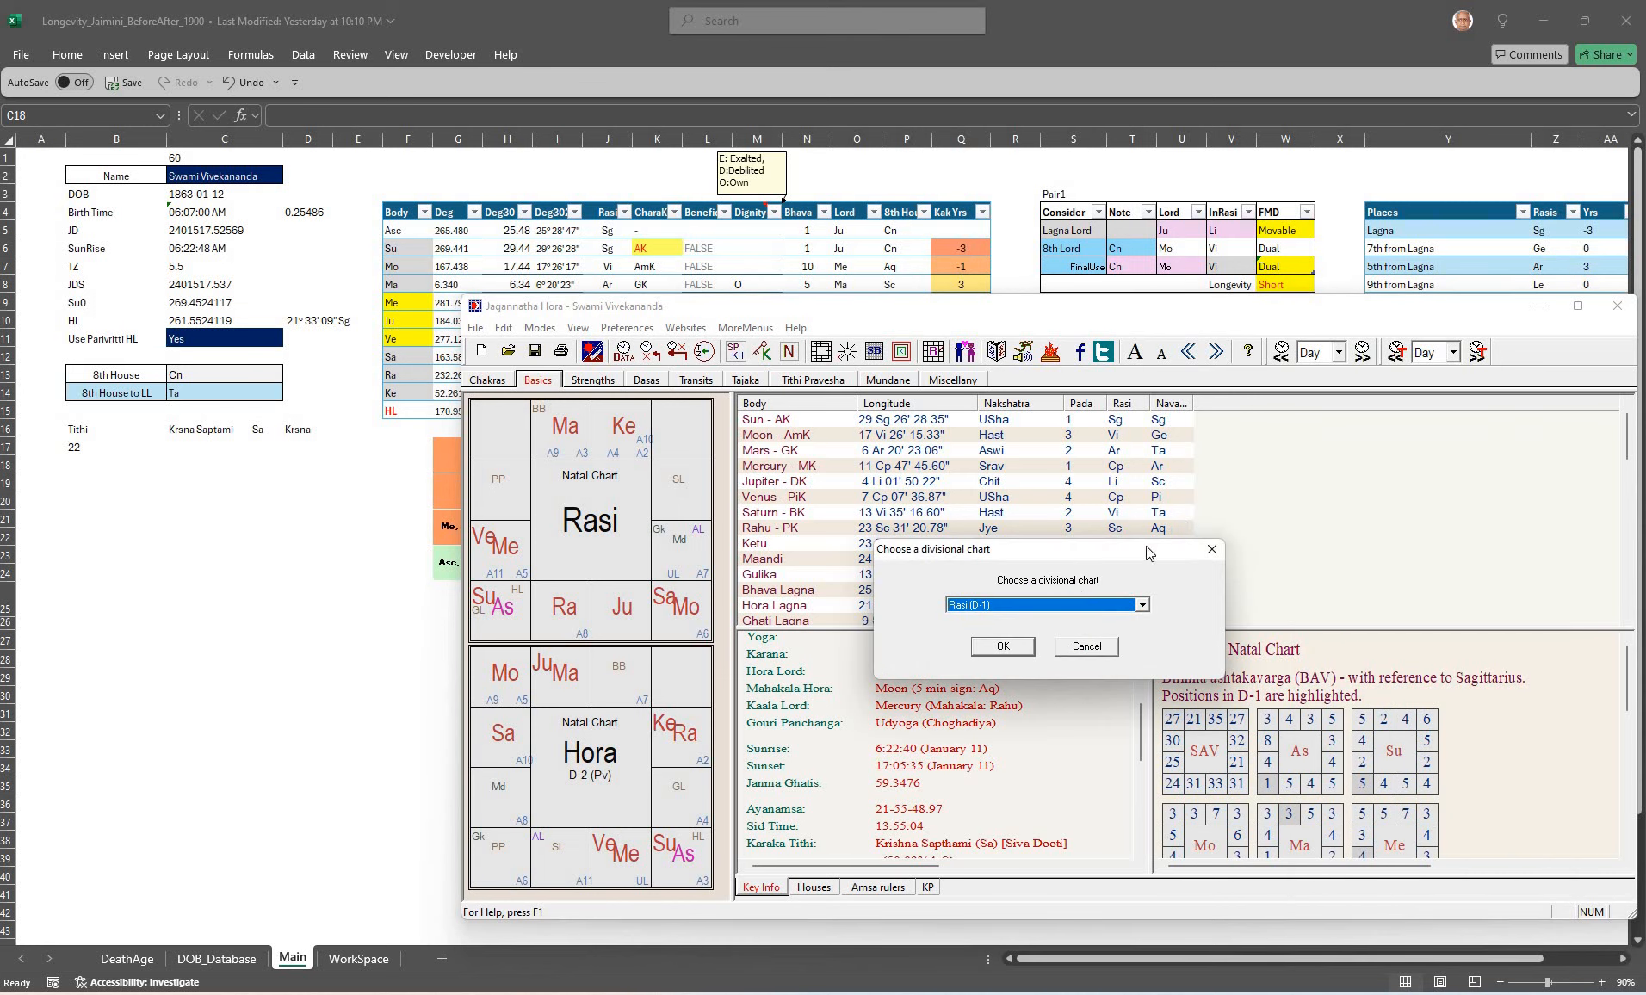
pyautogui.click(1041, 609)
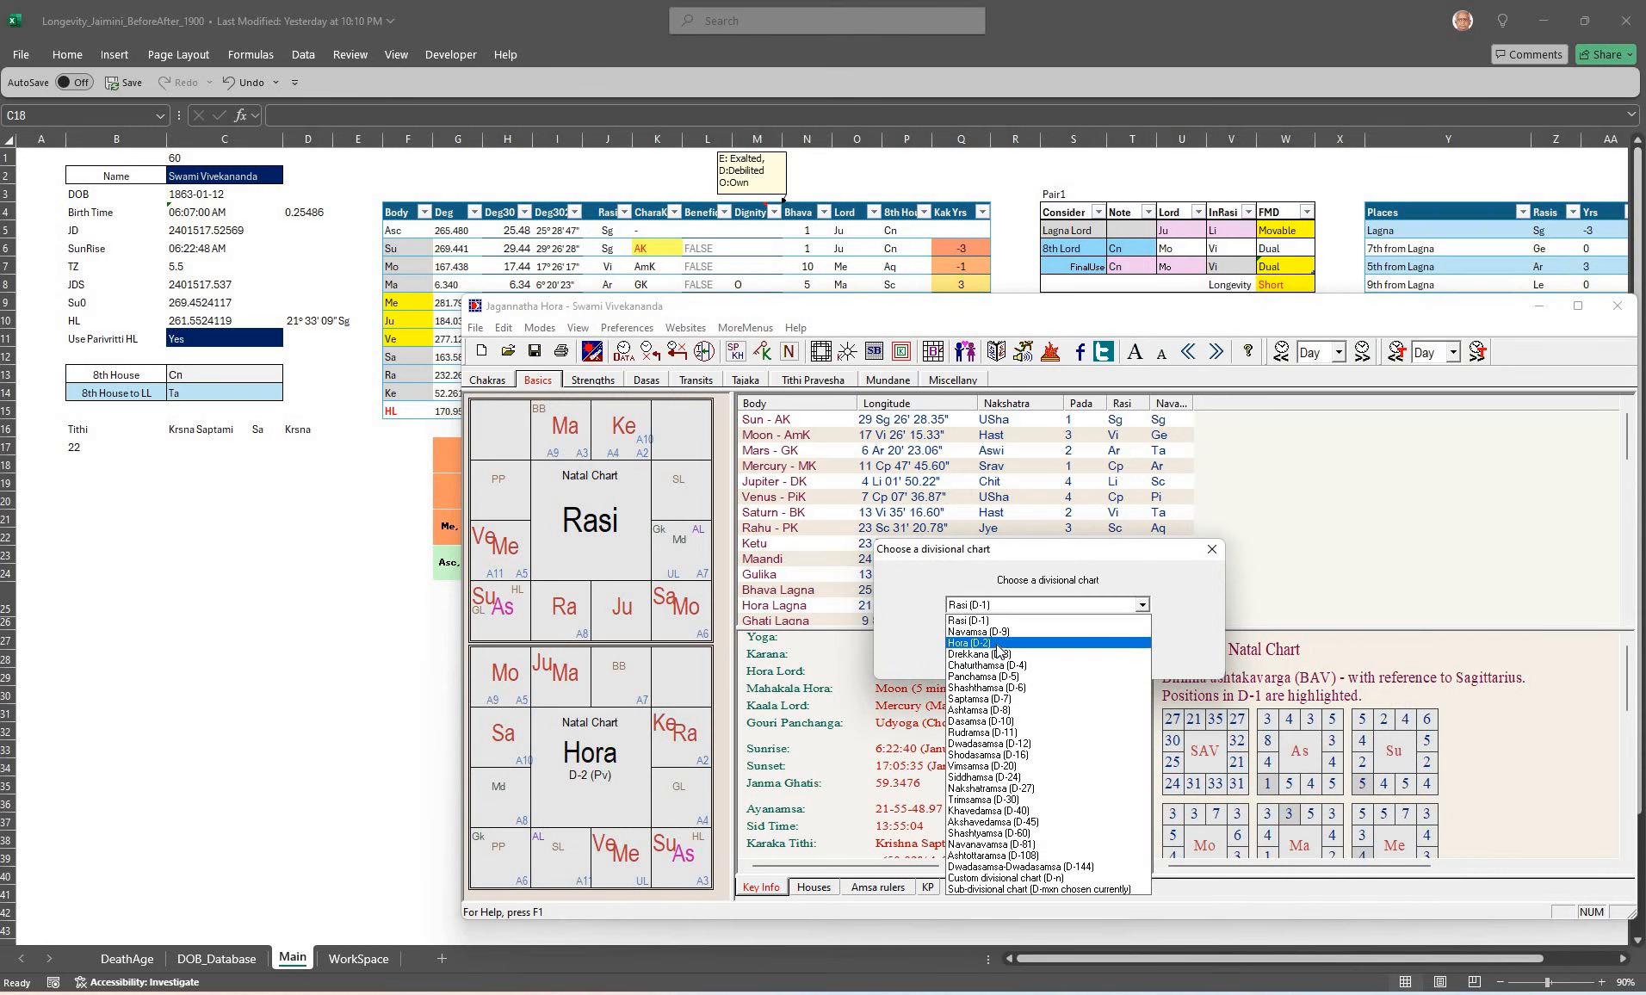
pyautogui.click(997, 643)
pyautogui.click(999, 647)
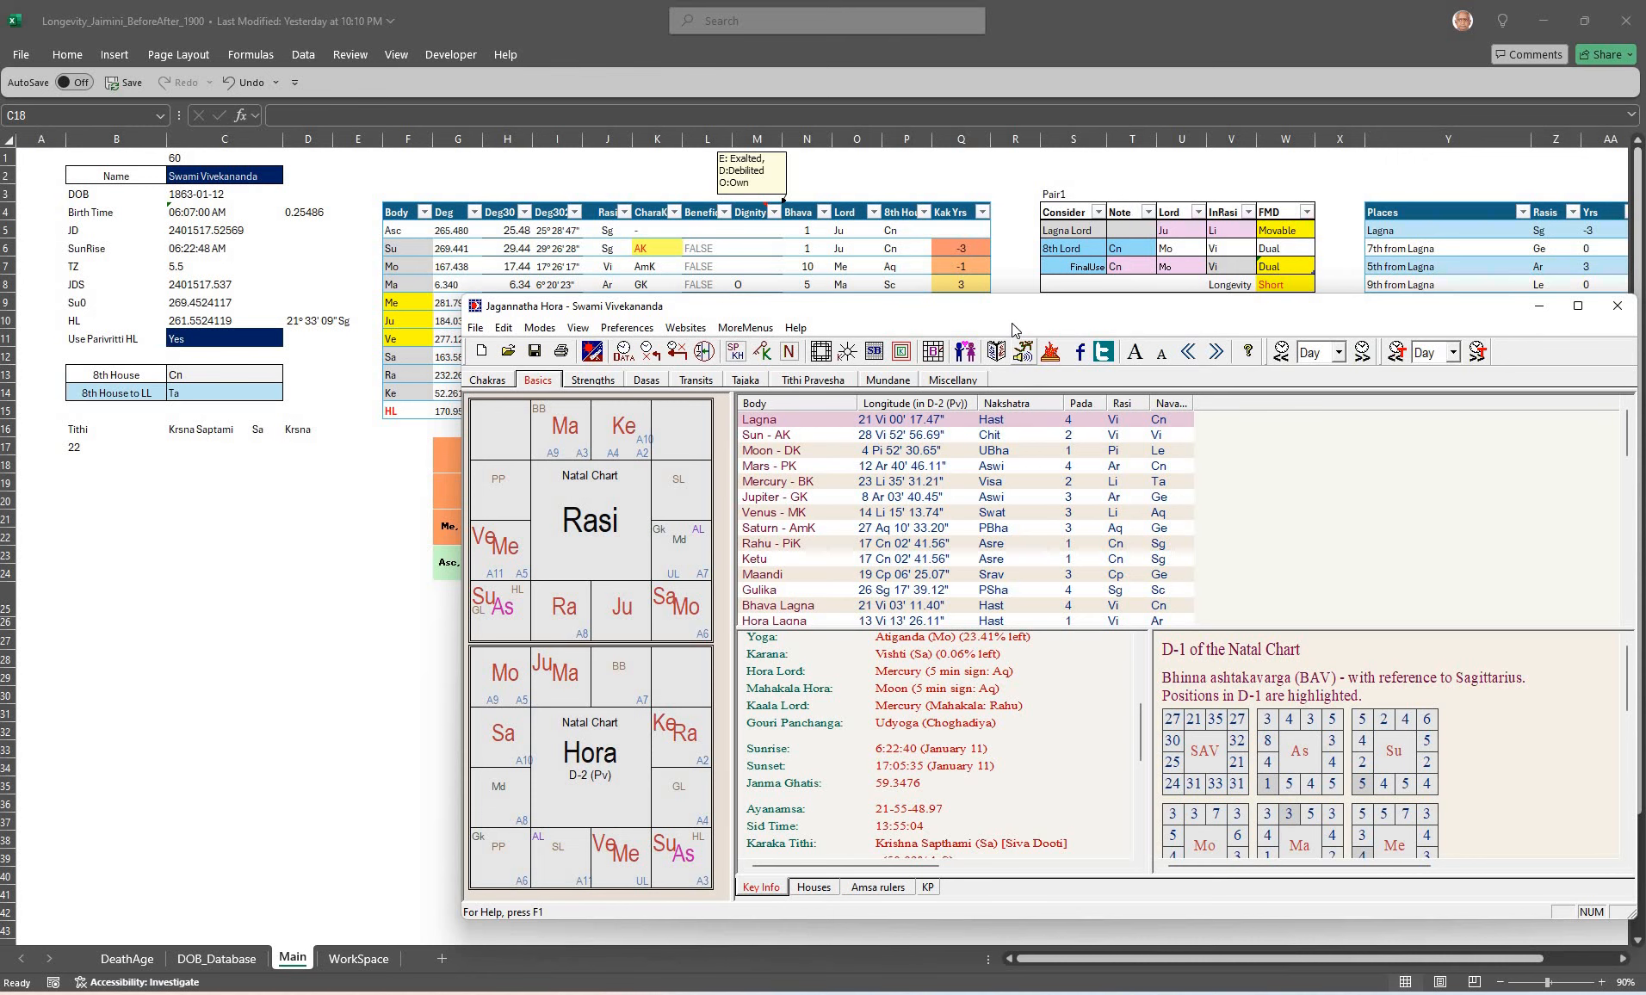
pyautogui.moveTo(1013, 312); pyautogui.dragTo(965, 492)
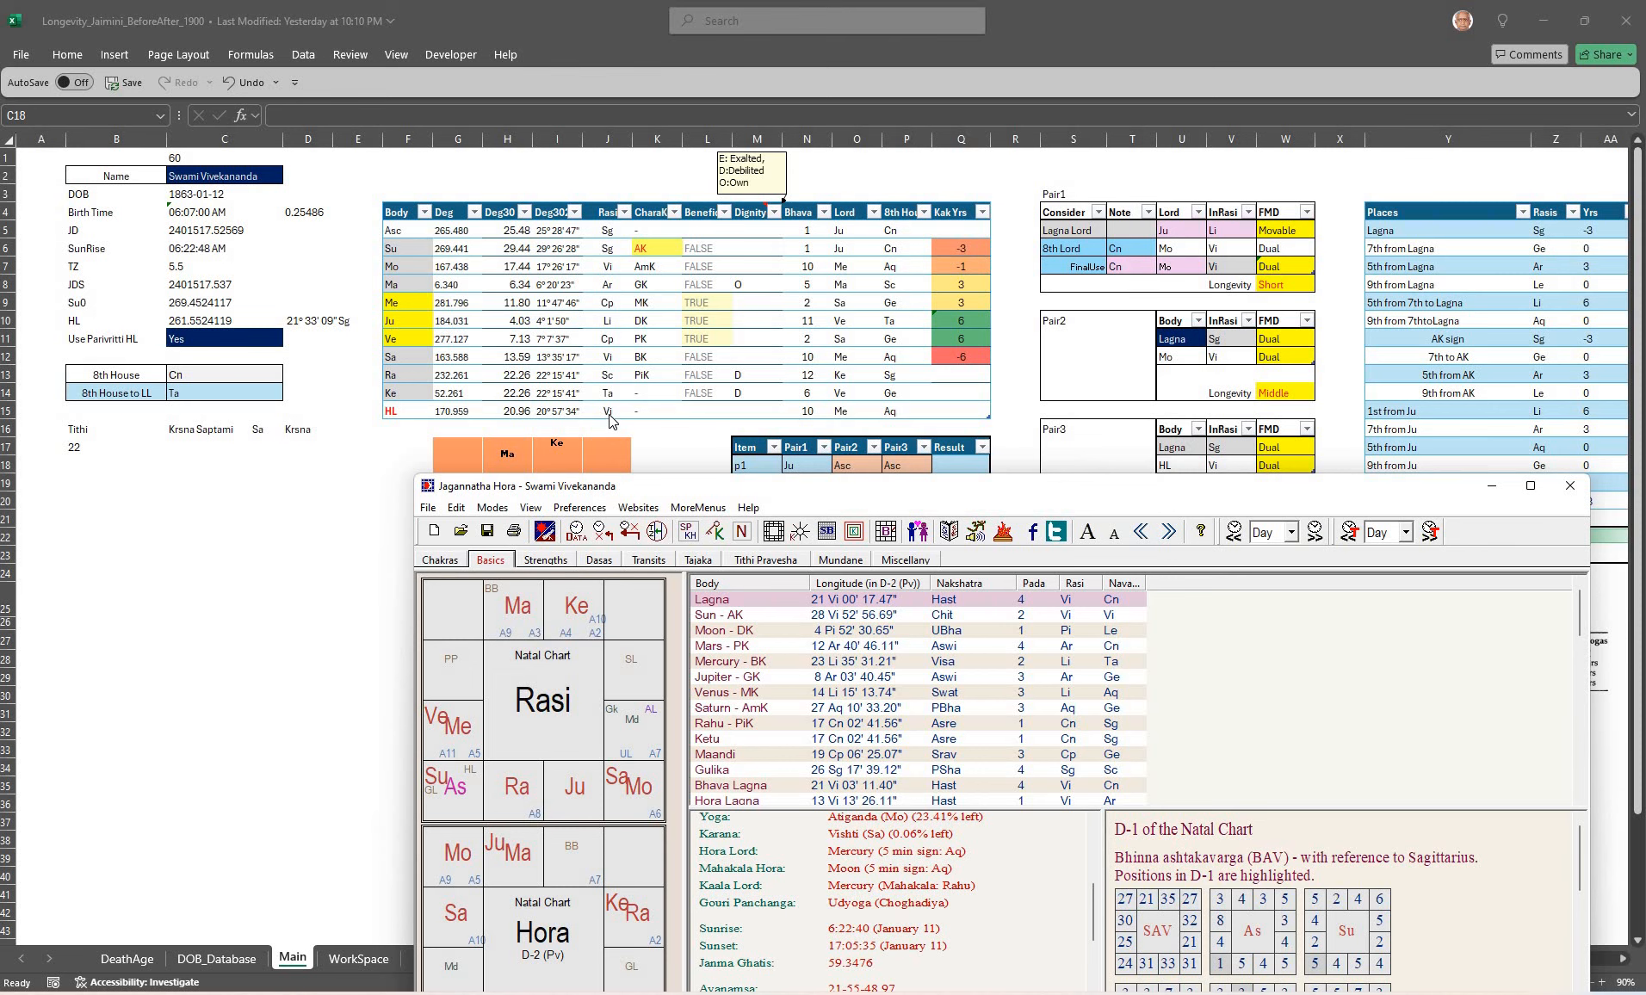
# Minimize Jagannatha Hora, set Use Parivritti HL in cell C11 of the Excel Main sheet to No, and check the HL row's degree.
pyautogui.click(1491, 485)
pyautogui.click(243, 342)
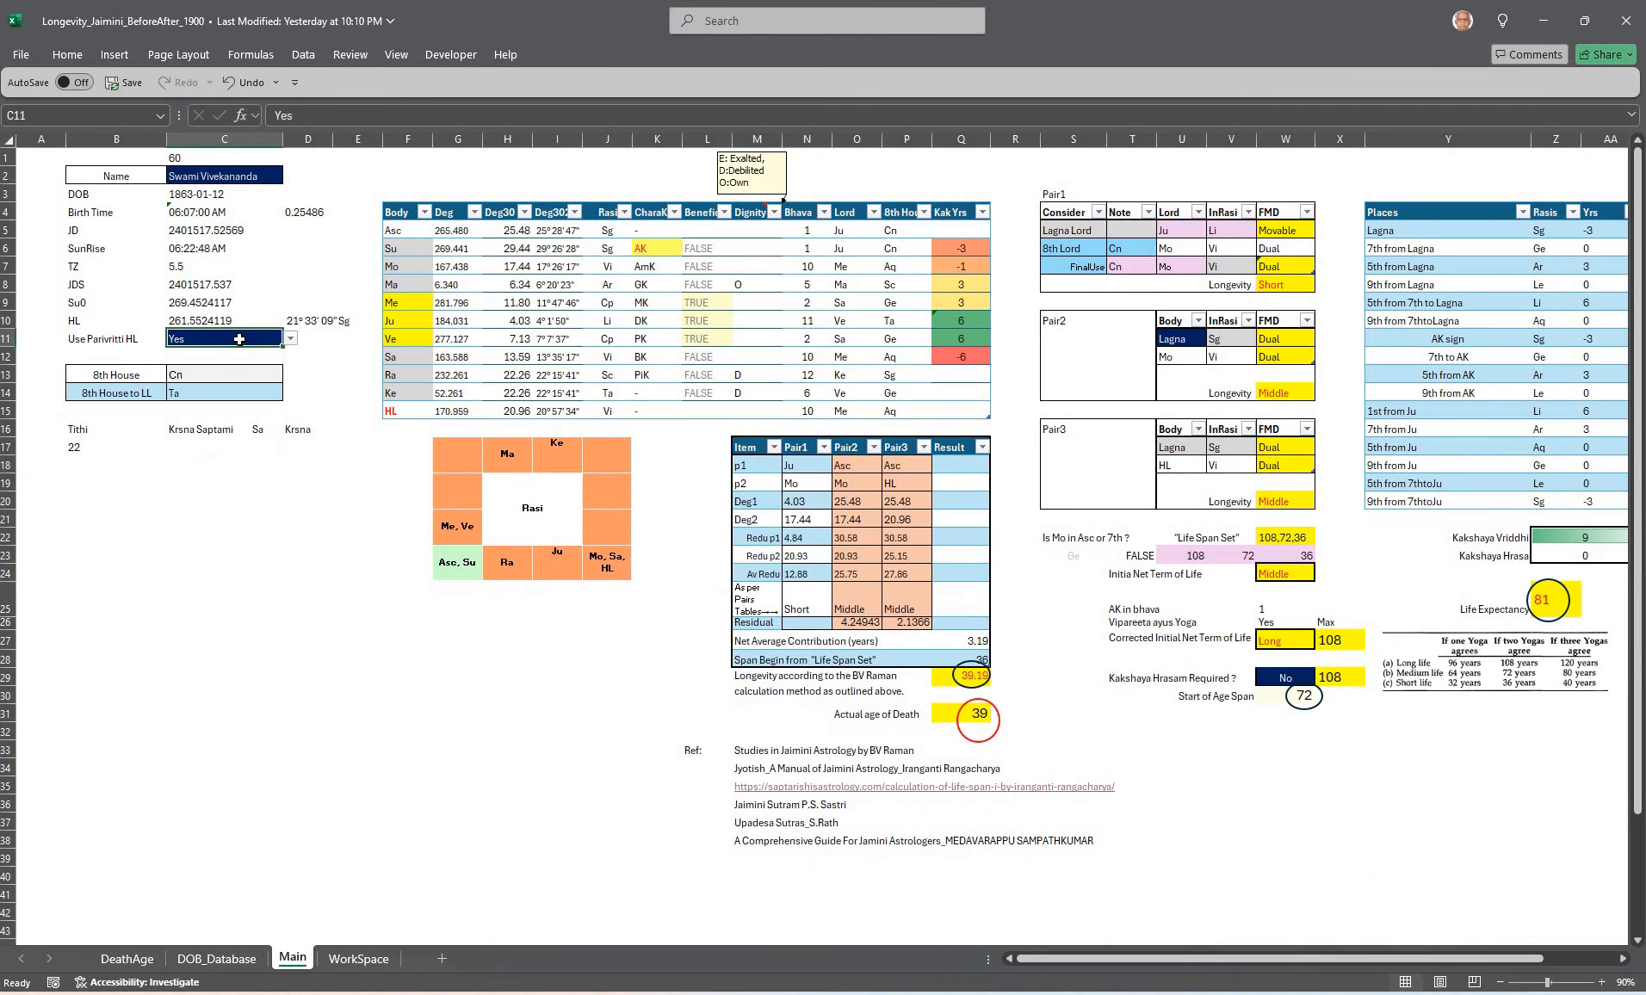
pyautogui.click(290, 340)
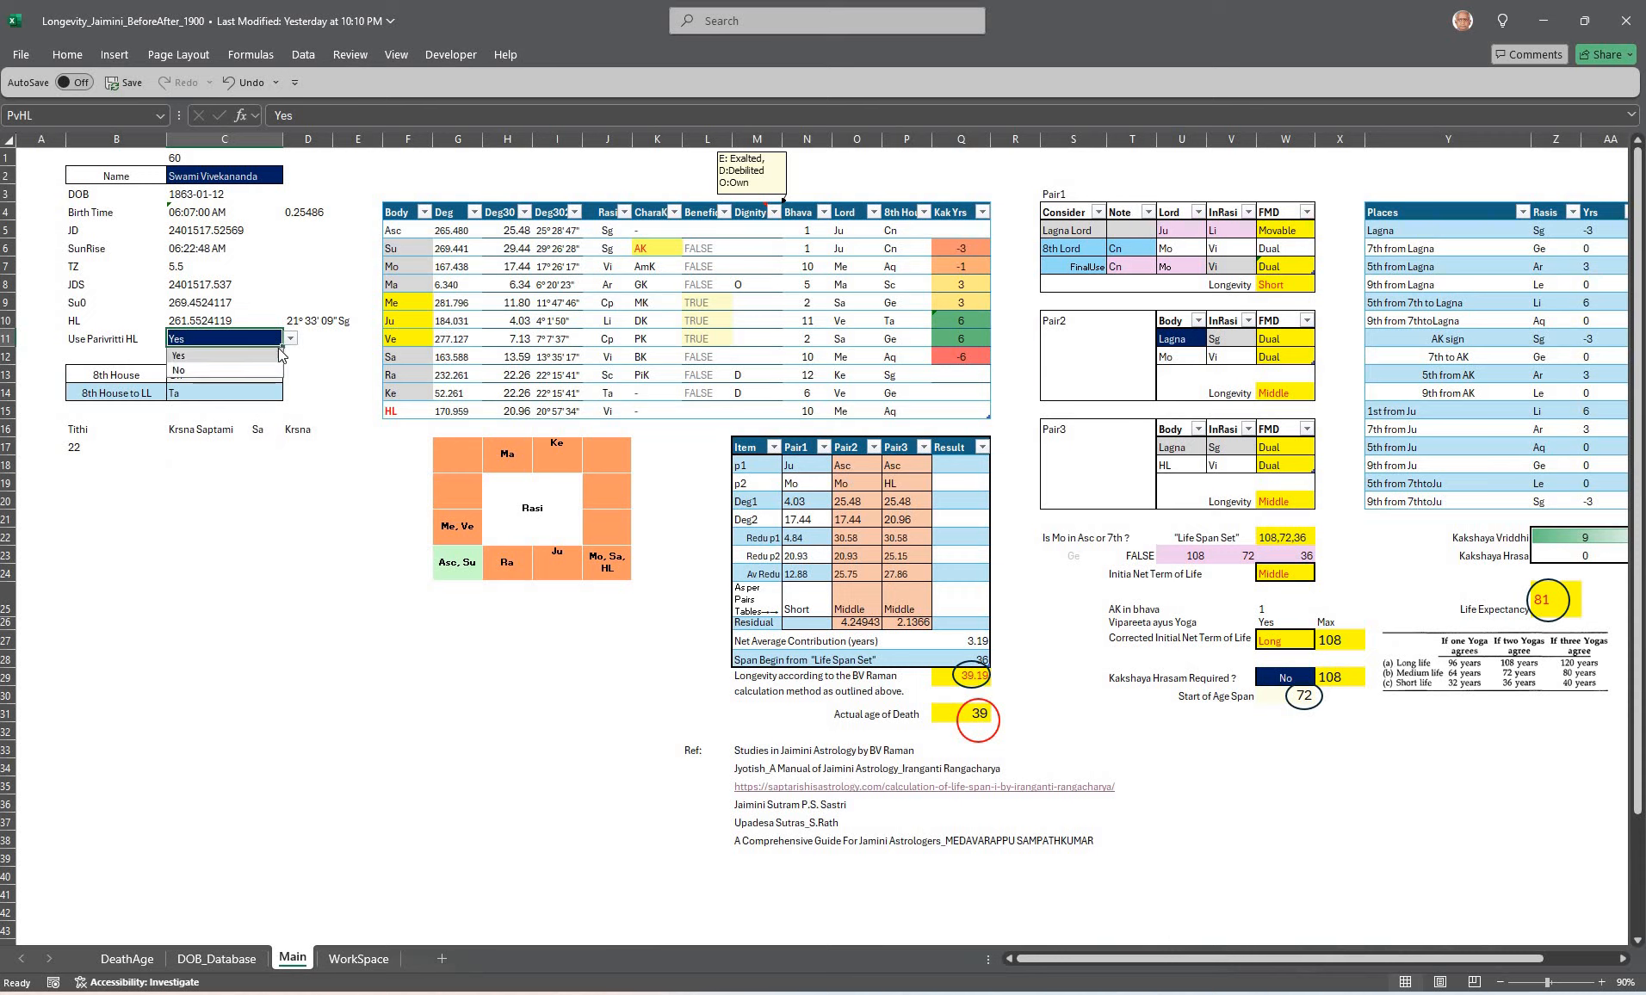
pyautogui.click(227, 375)
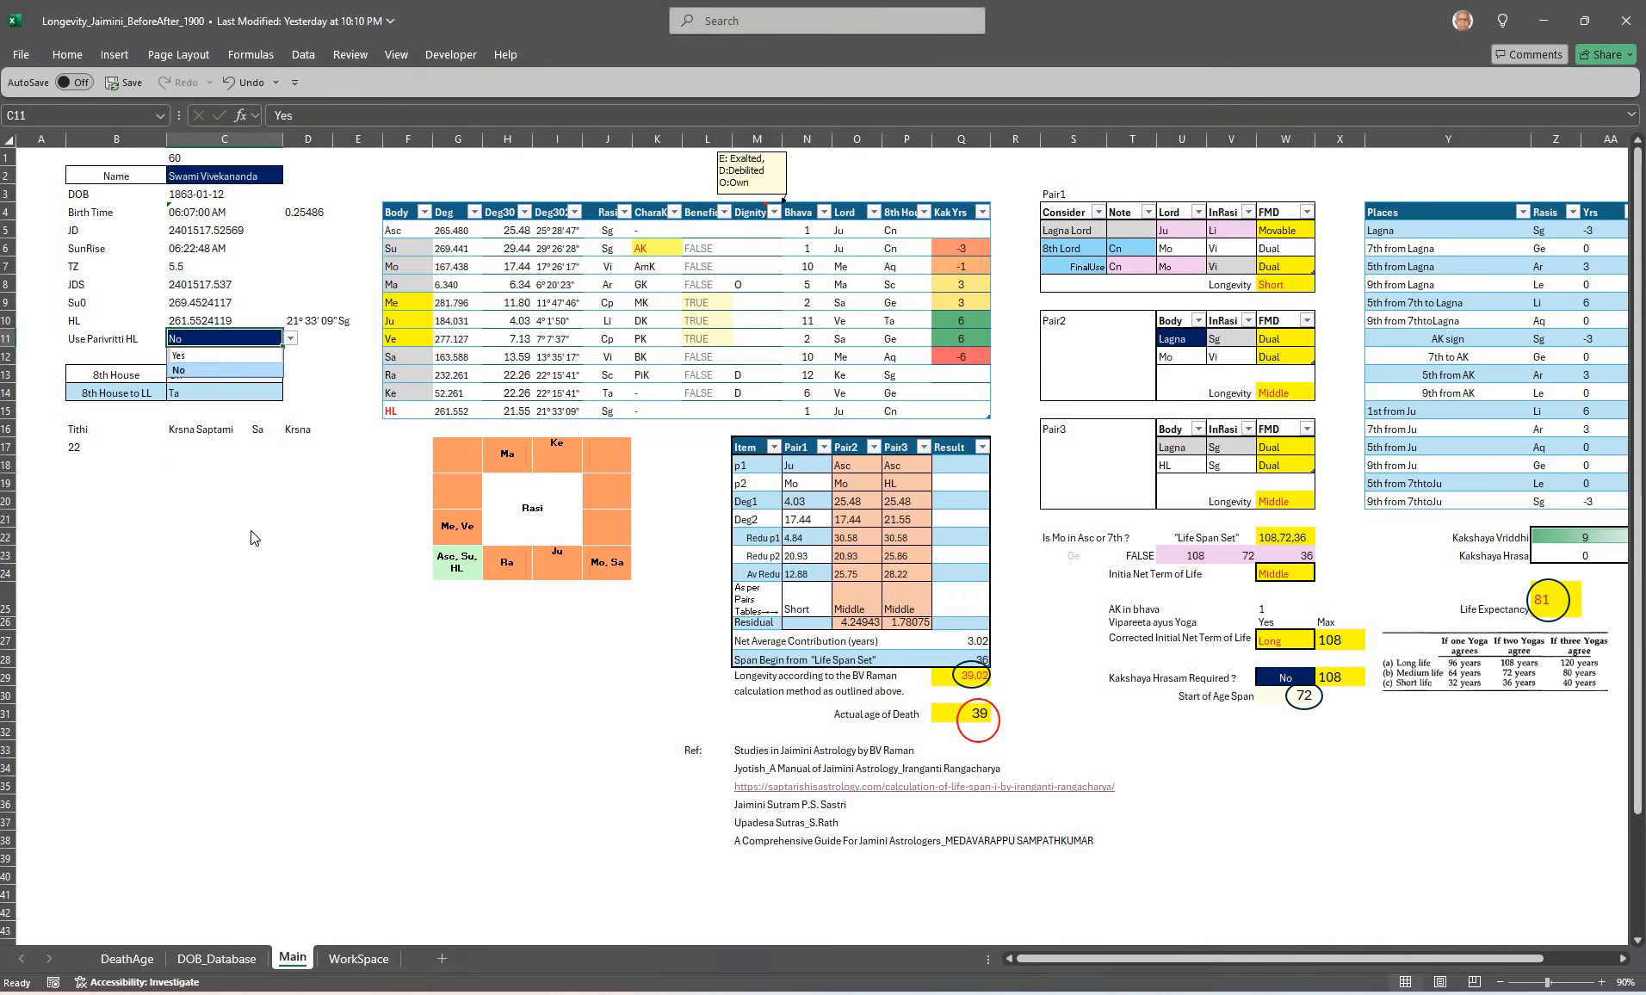
pyautogui.click(263, 560)
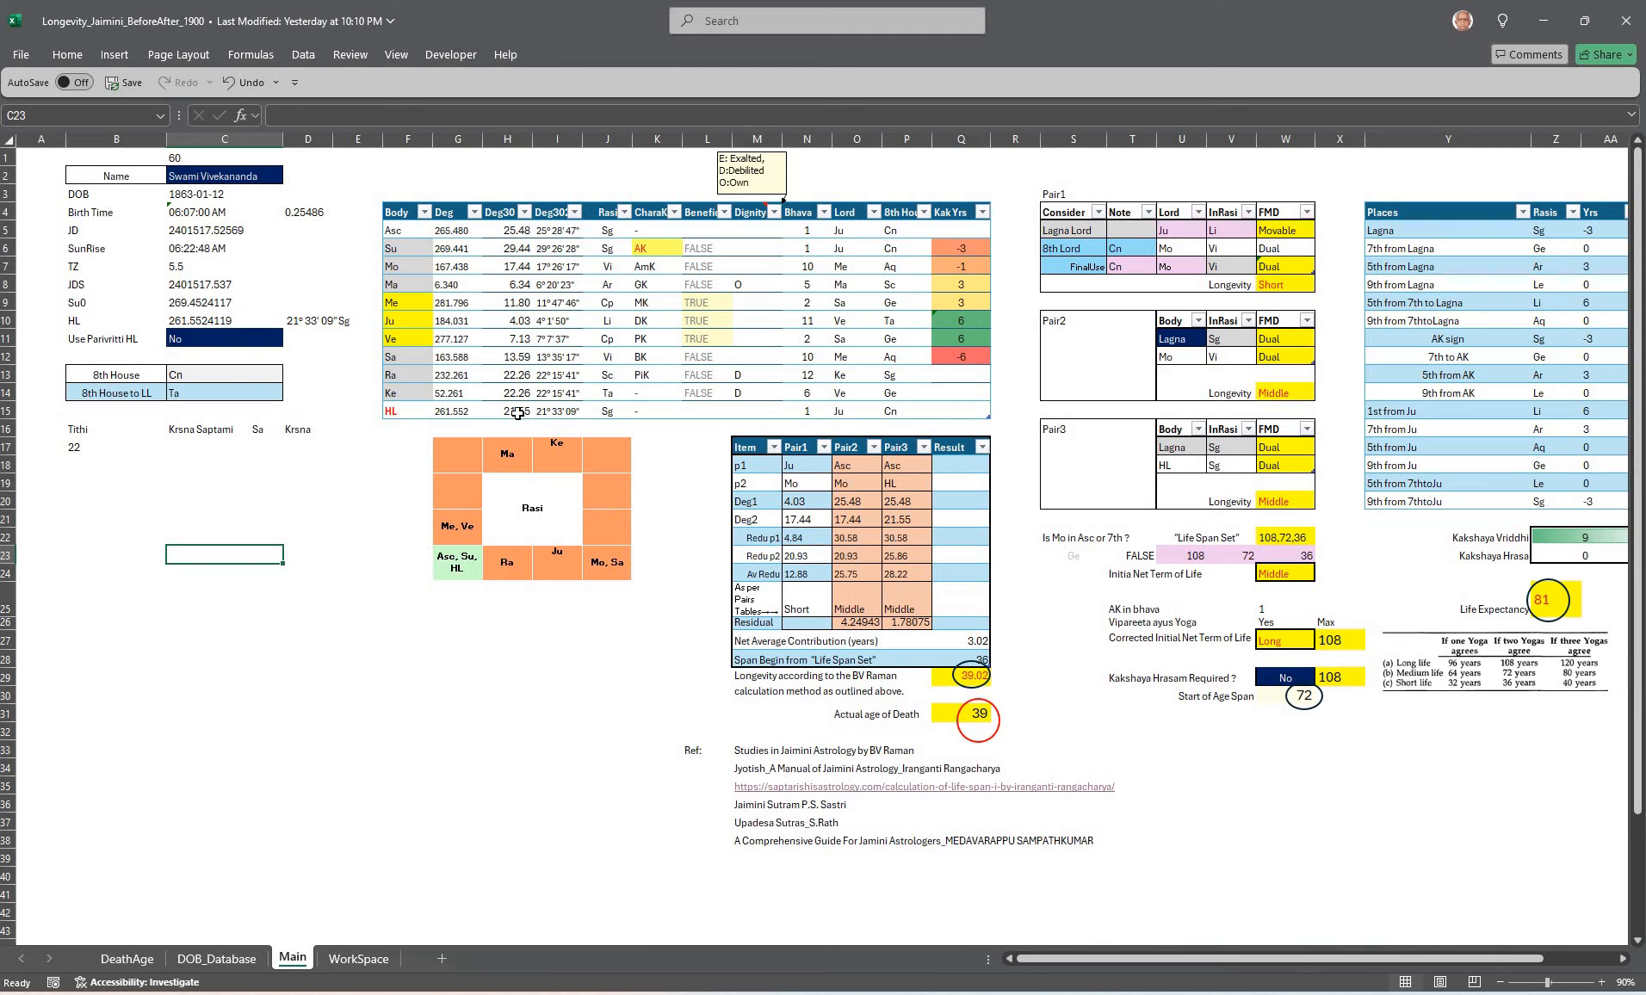
pyautogui.click(518, 413)
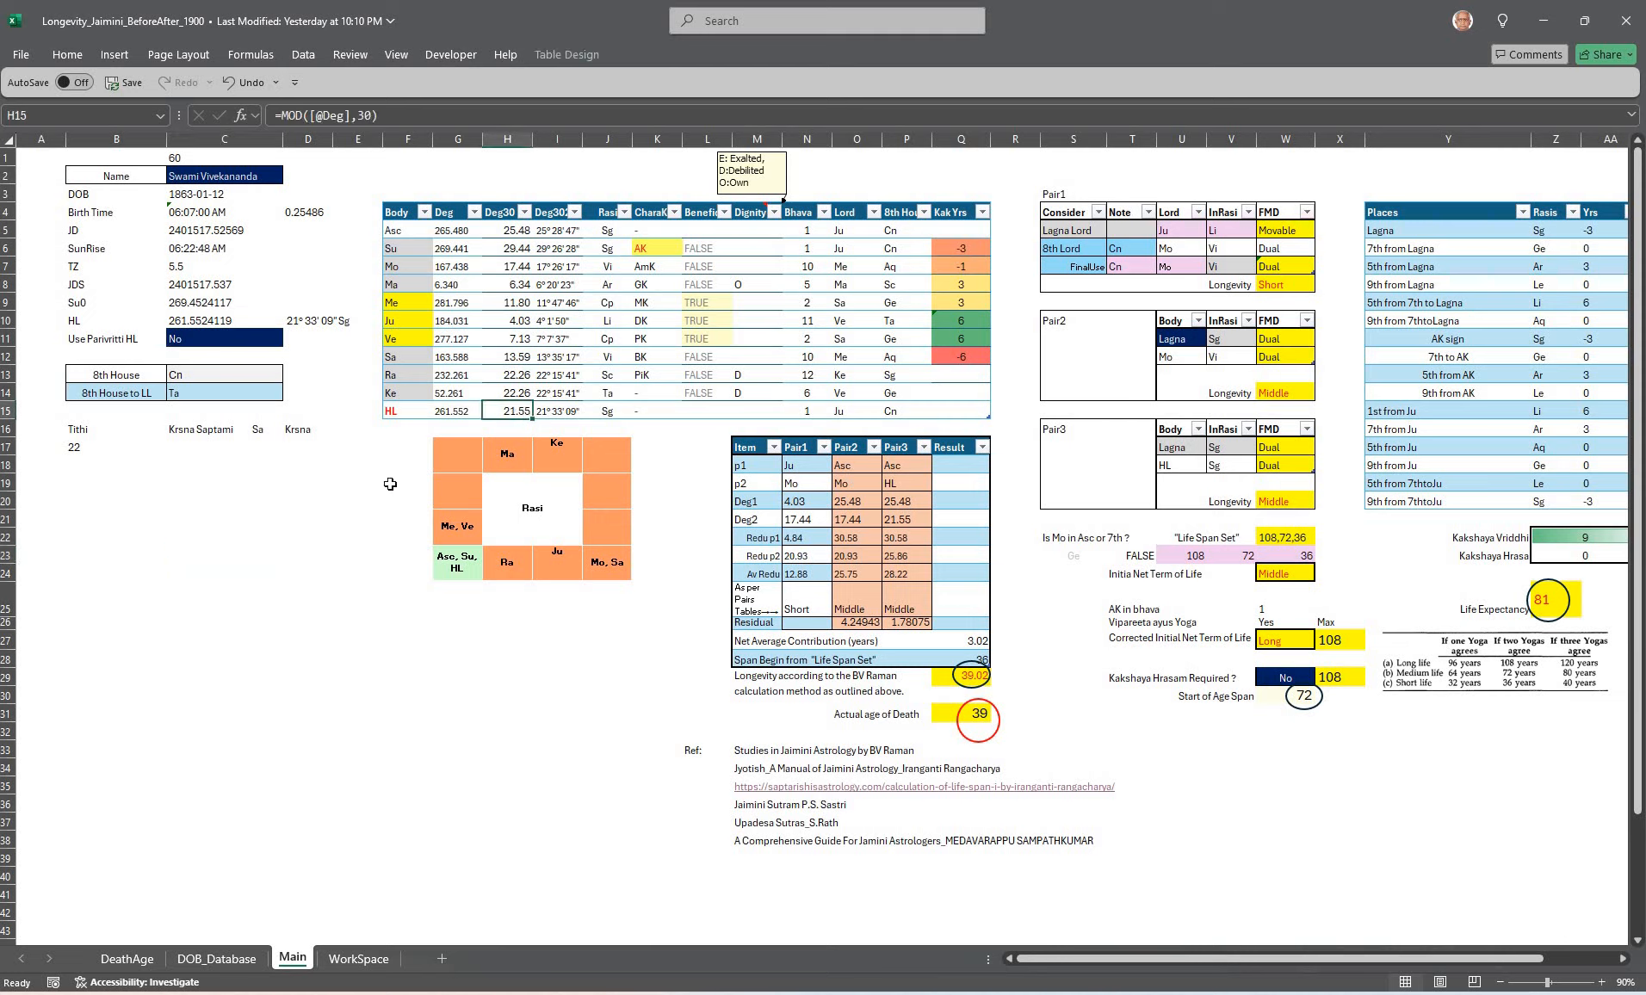
pyautogui.click(389, 484)
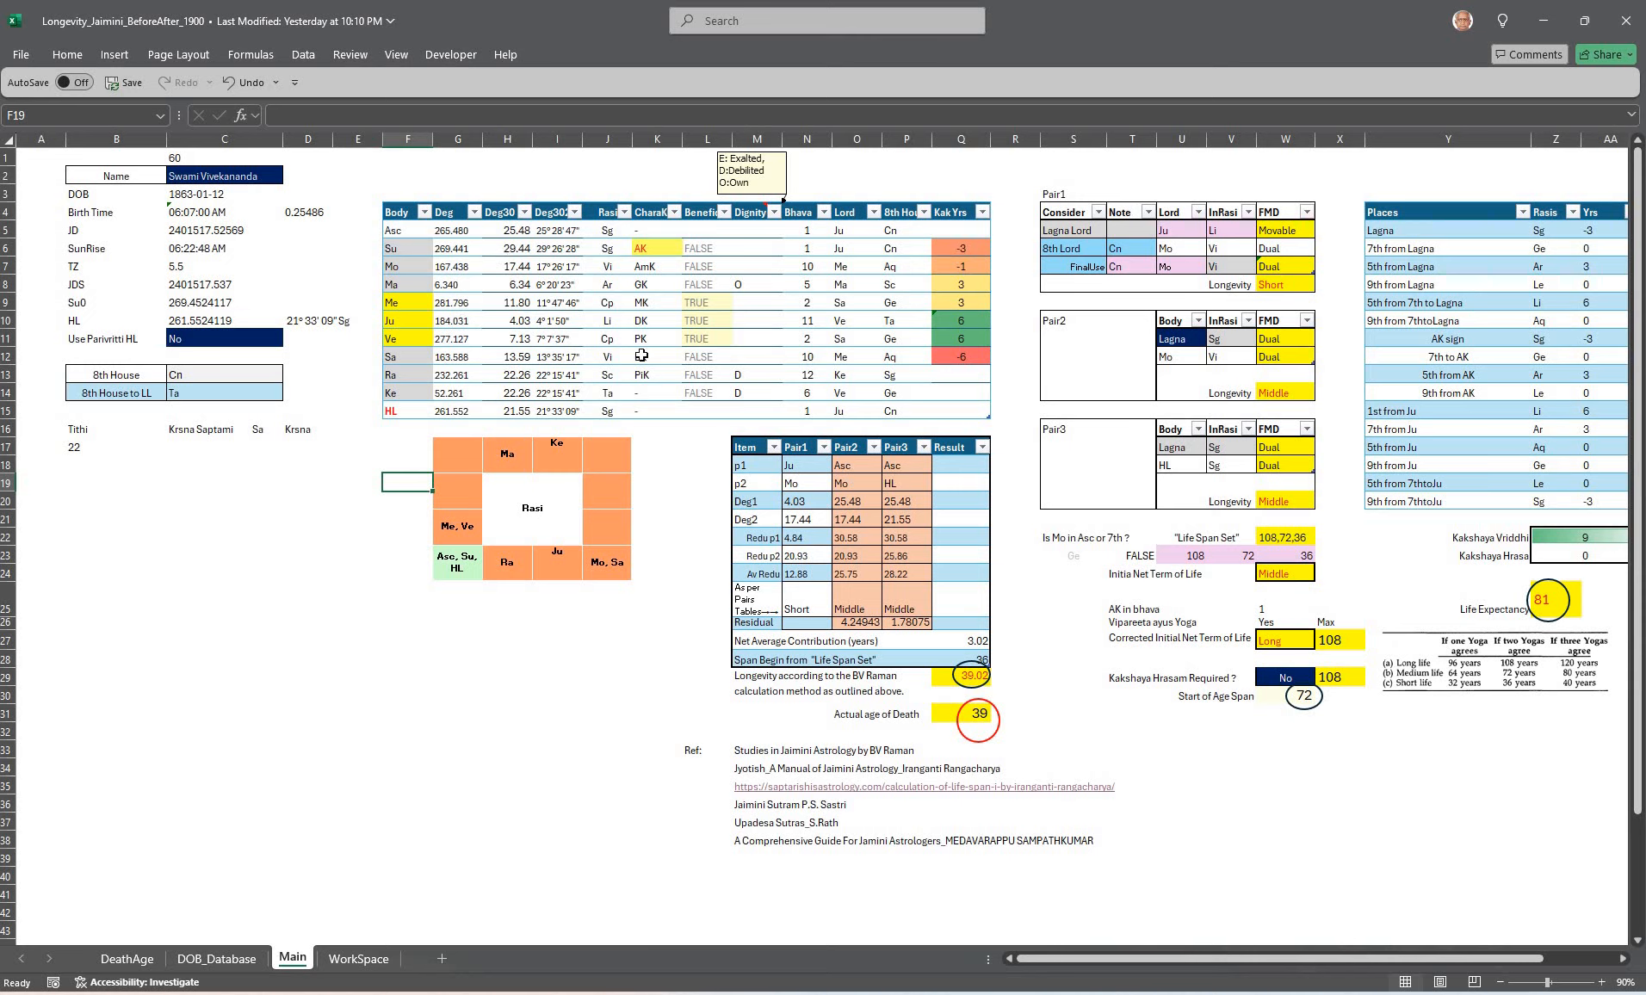
# Review the bodies Me, Ju, Ve and Mo in the Main table and consult the planet dignity grid on the WorkSpace sheet.
pyautogui.moveTo(411, 303); pyautogui.dragTo(411, 337)
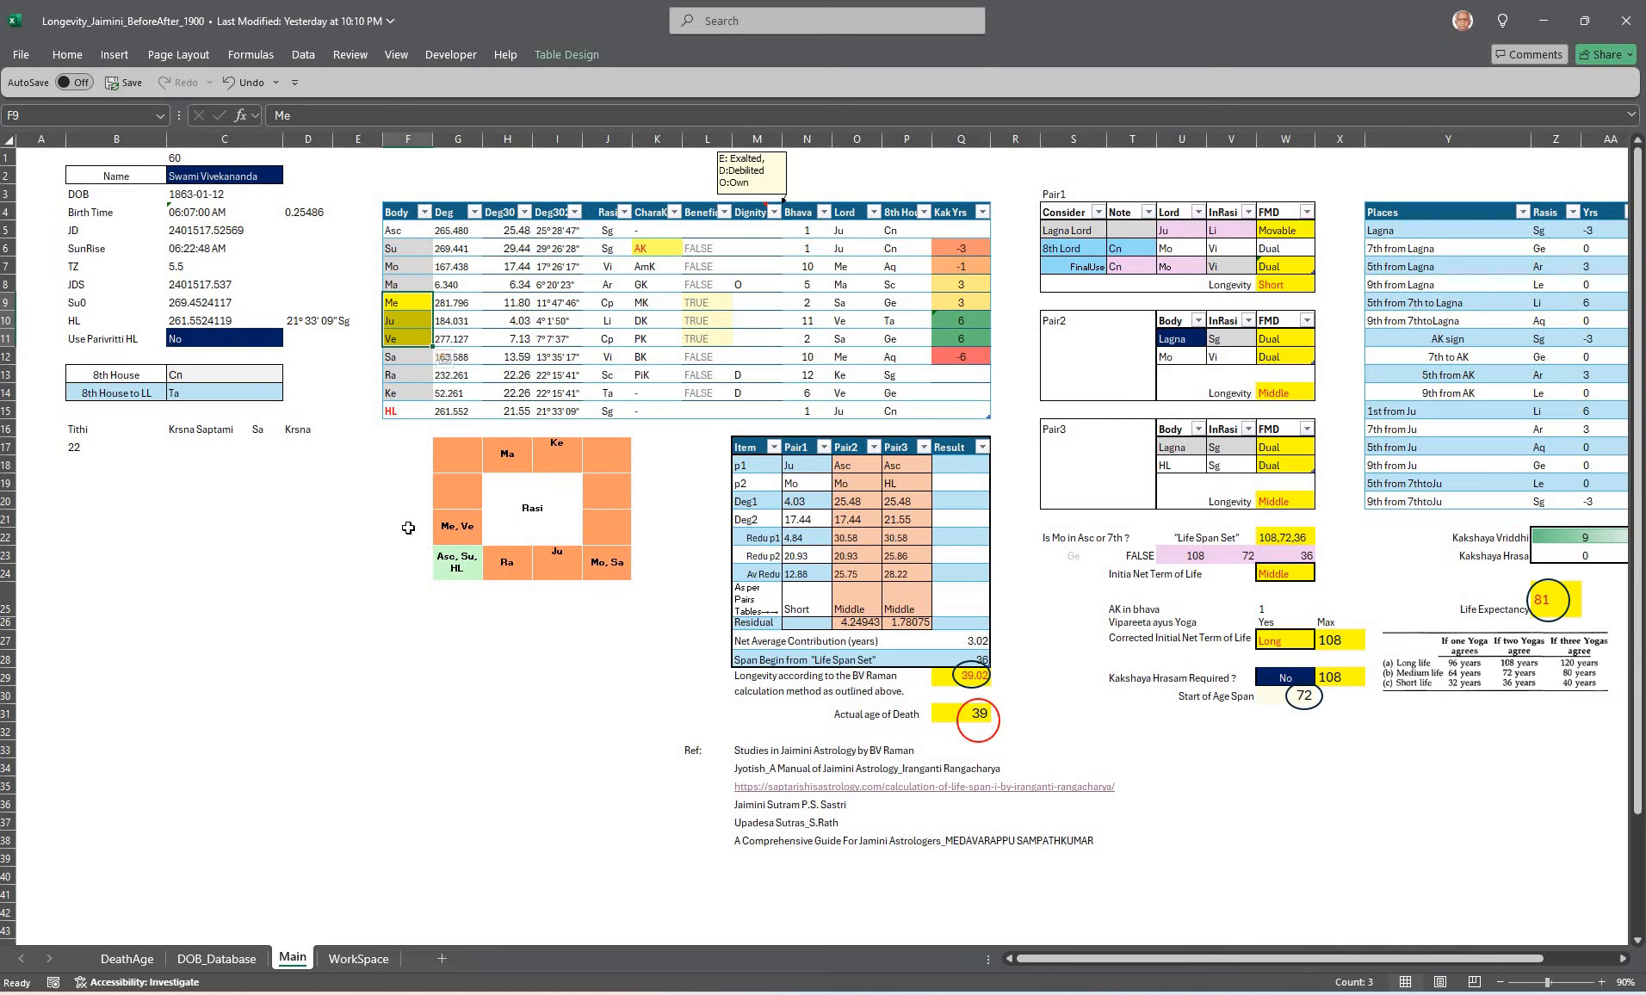
pyautogui.click(396, 267)
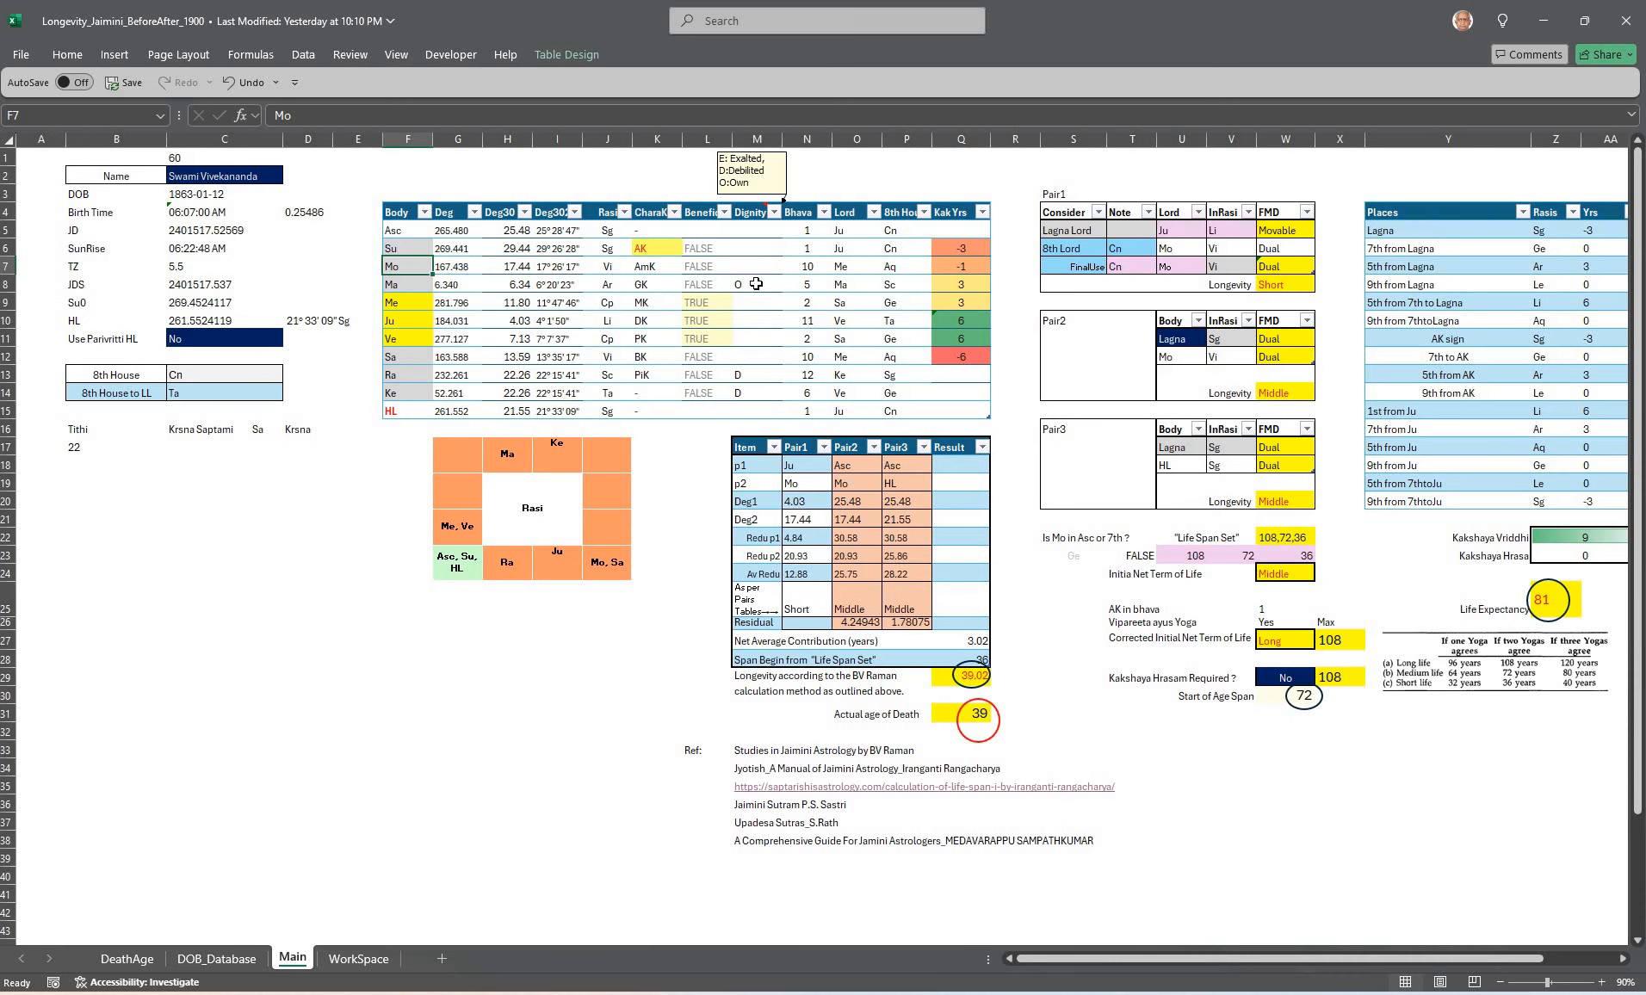
pyautogui.click(358, 958)
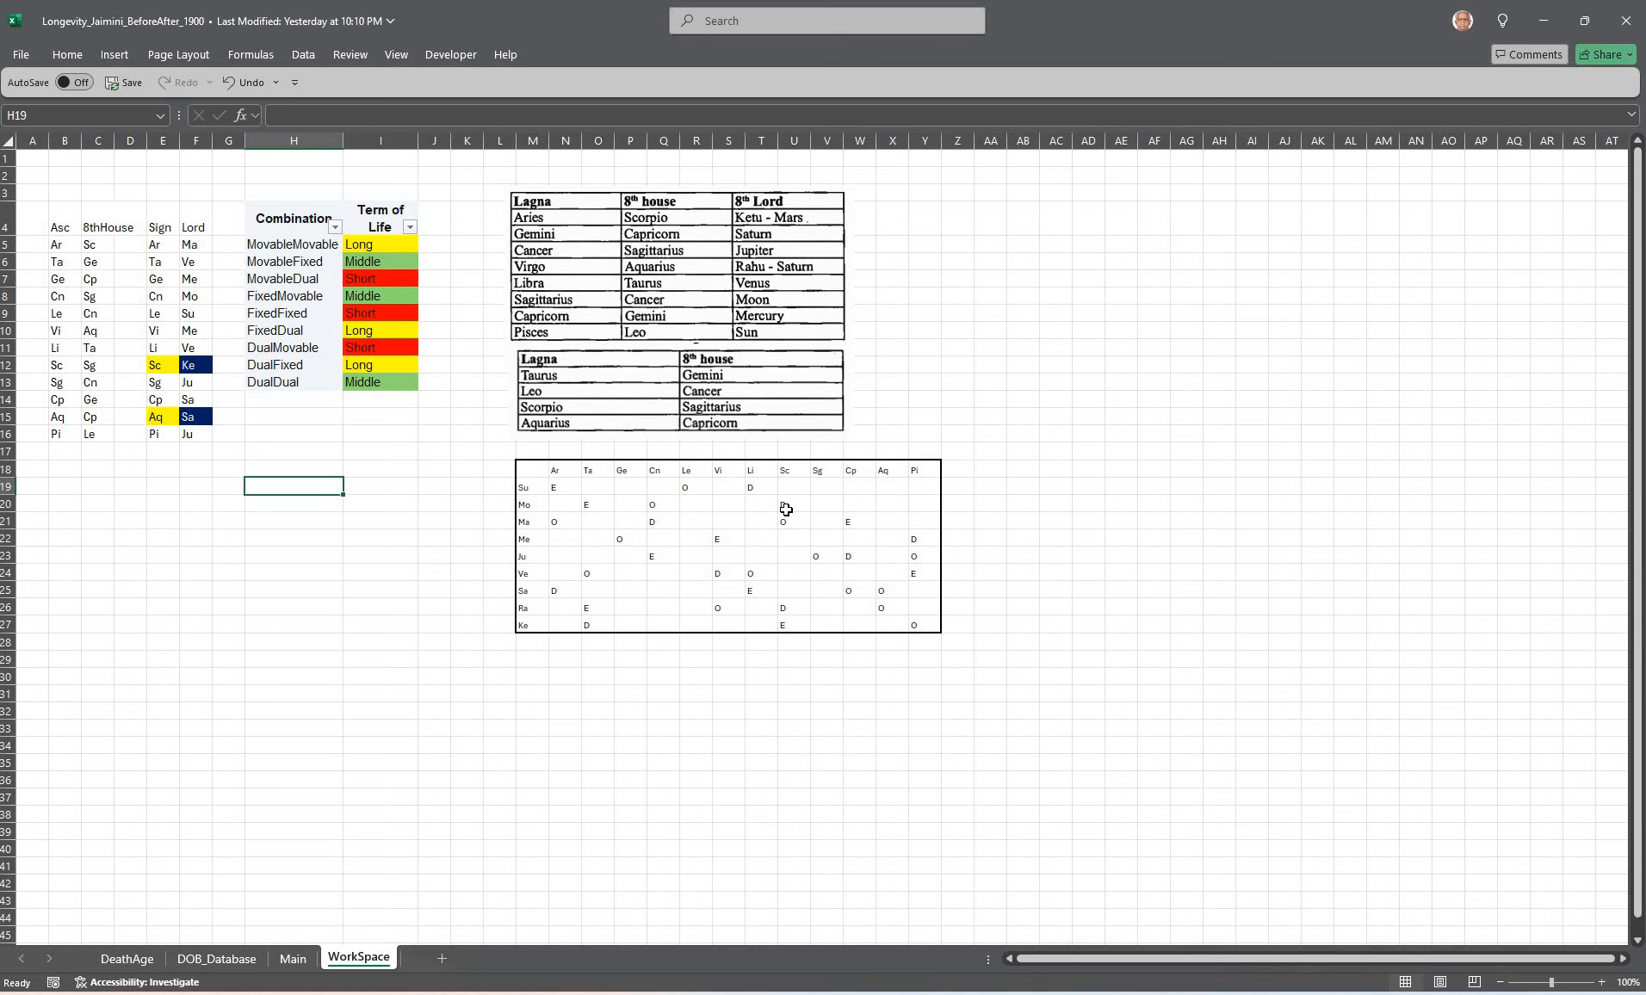
pyautogui.click(293, 957)
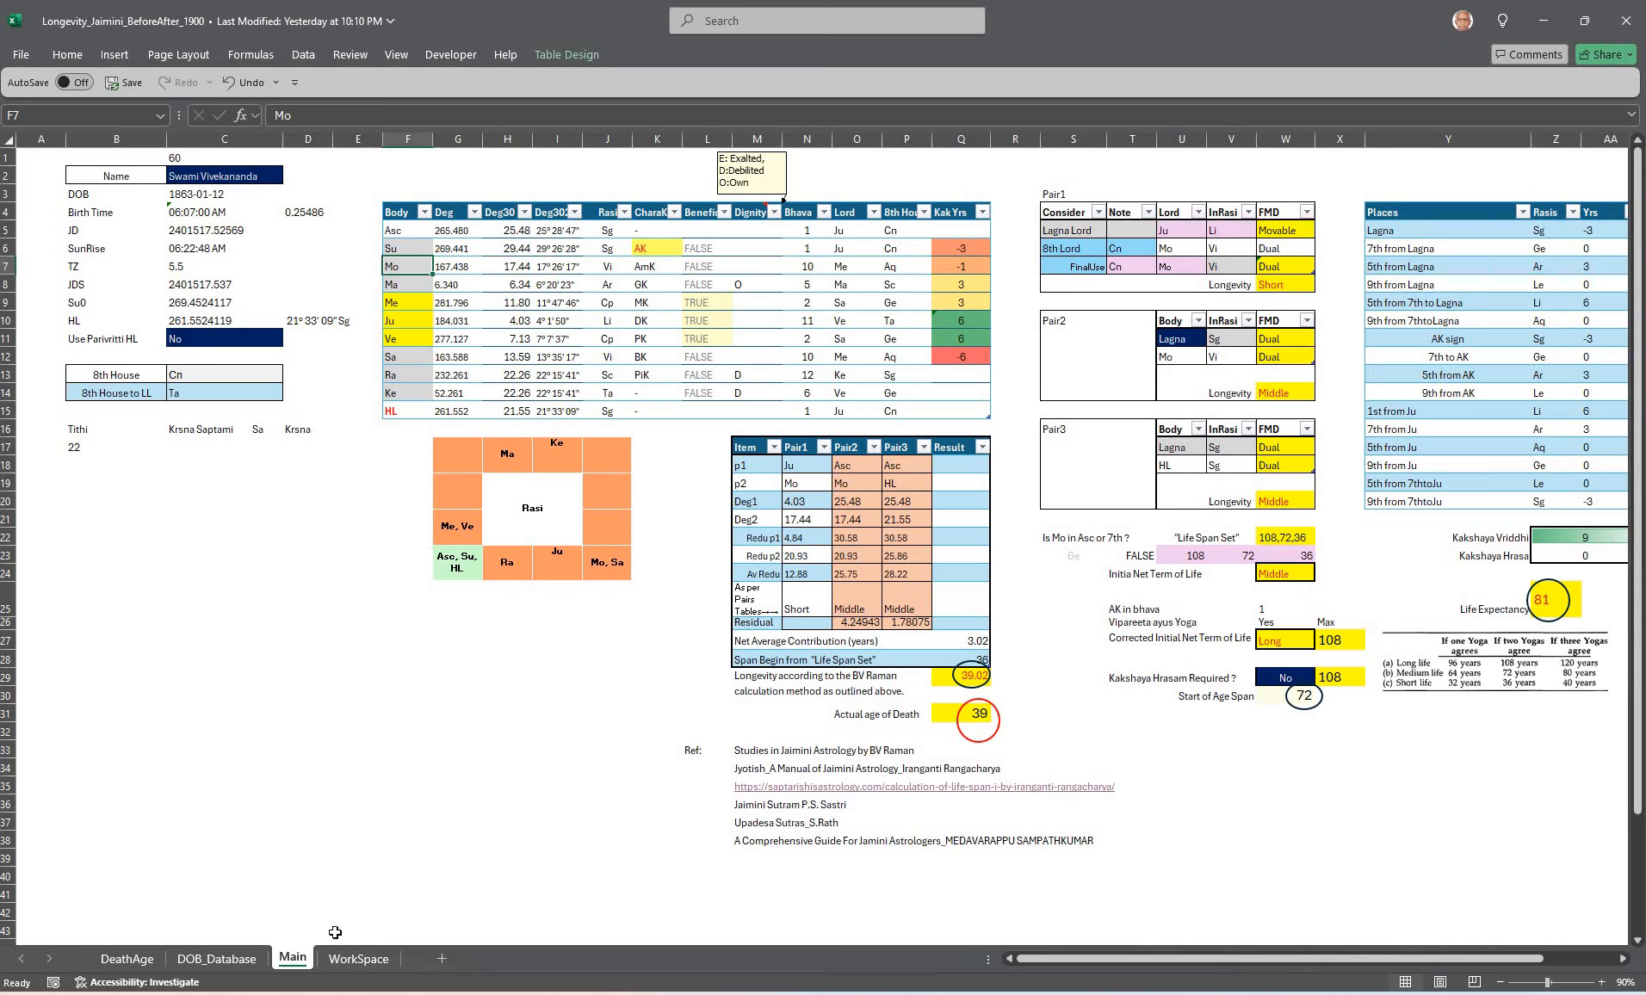
pyautogui.click(357, 959)
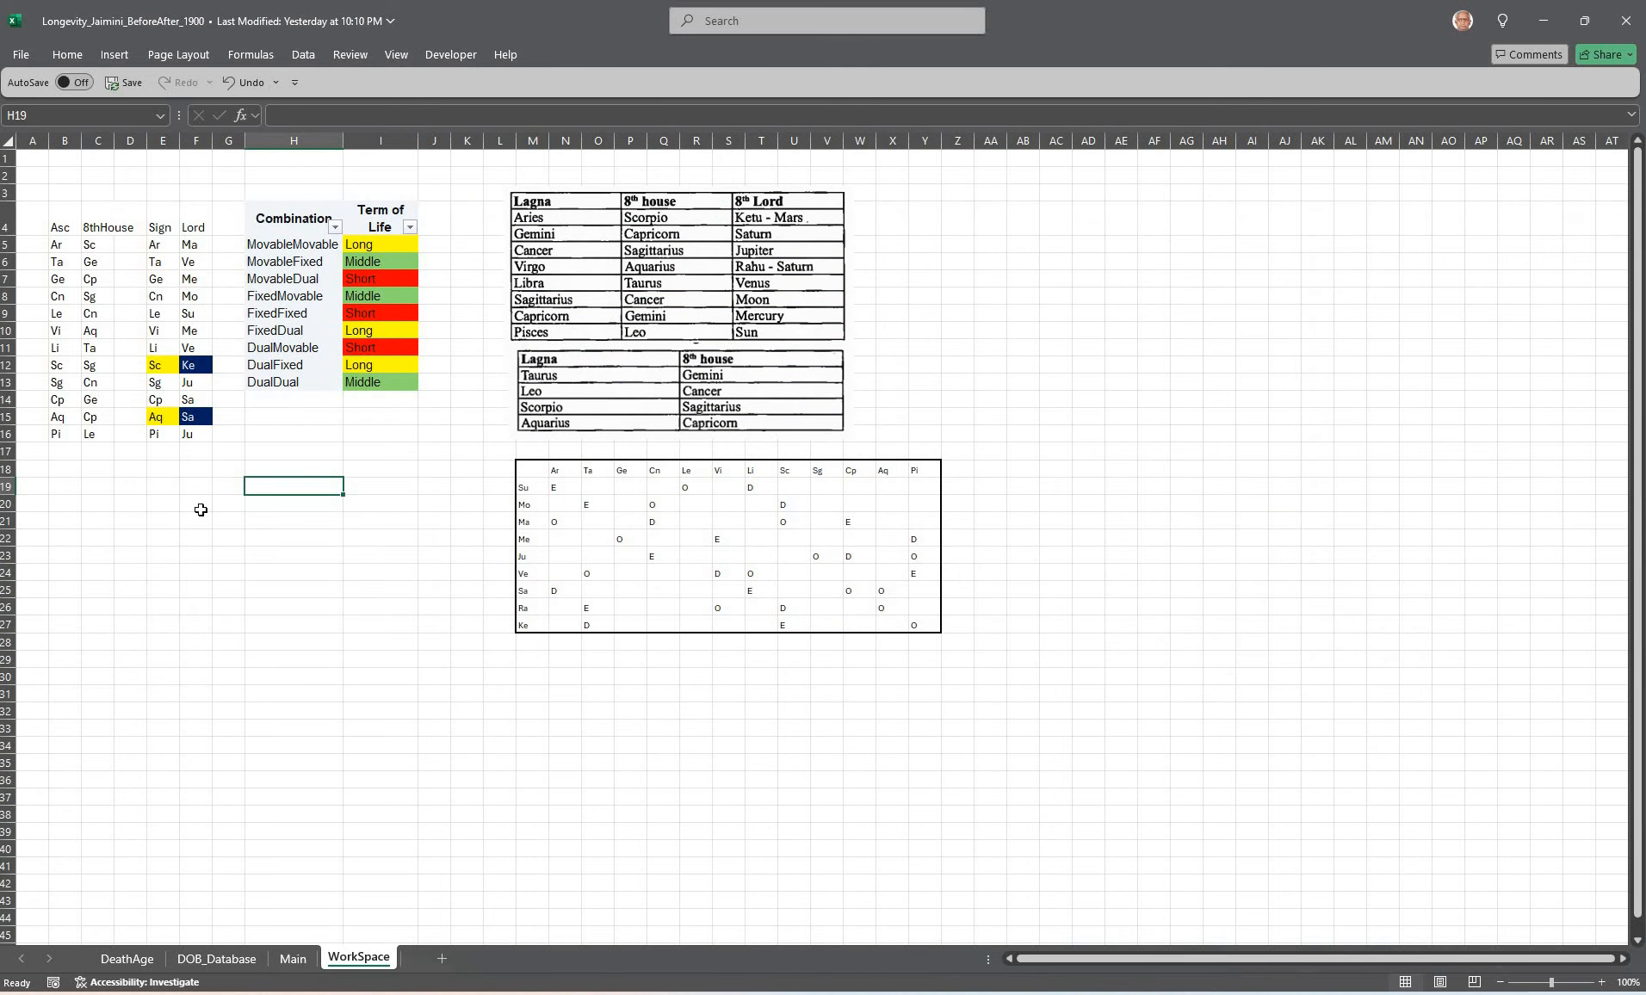
pyautogui.click(302, 966)
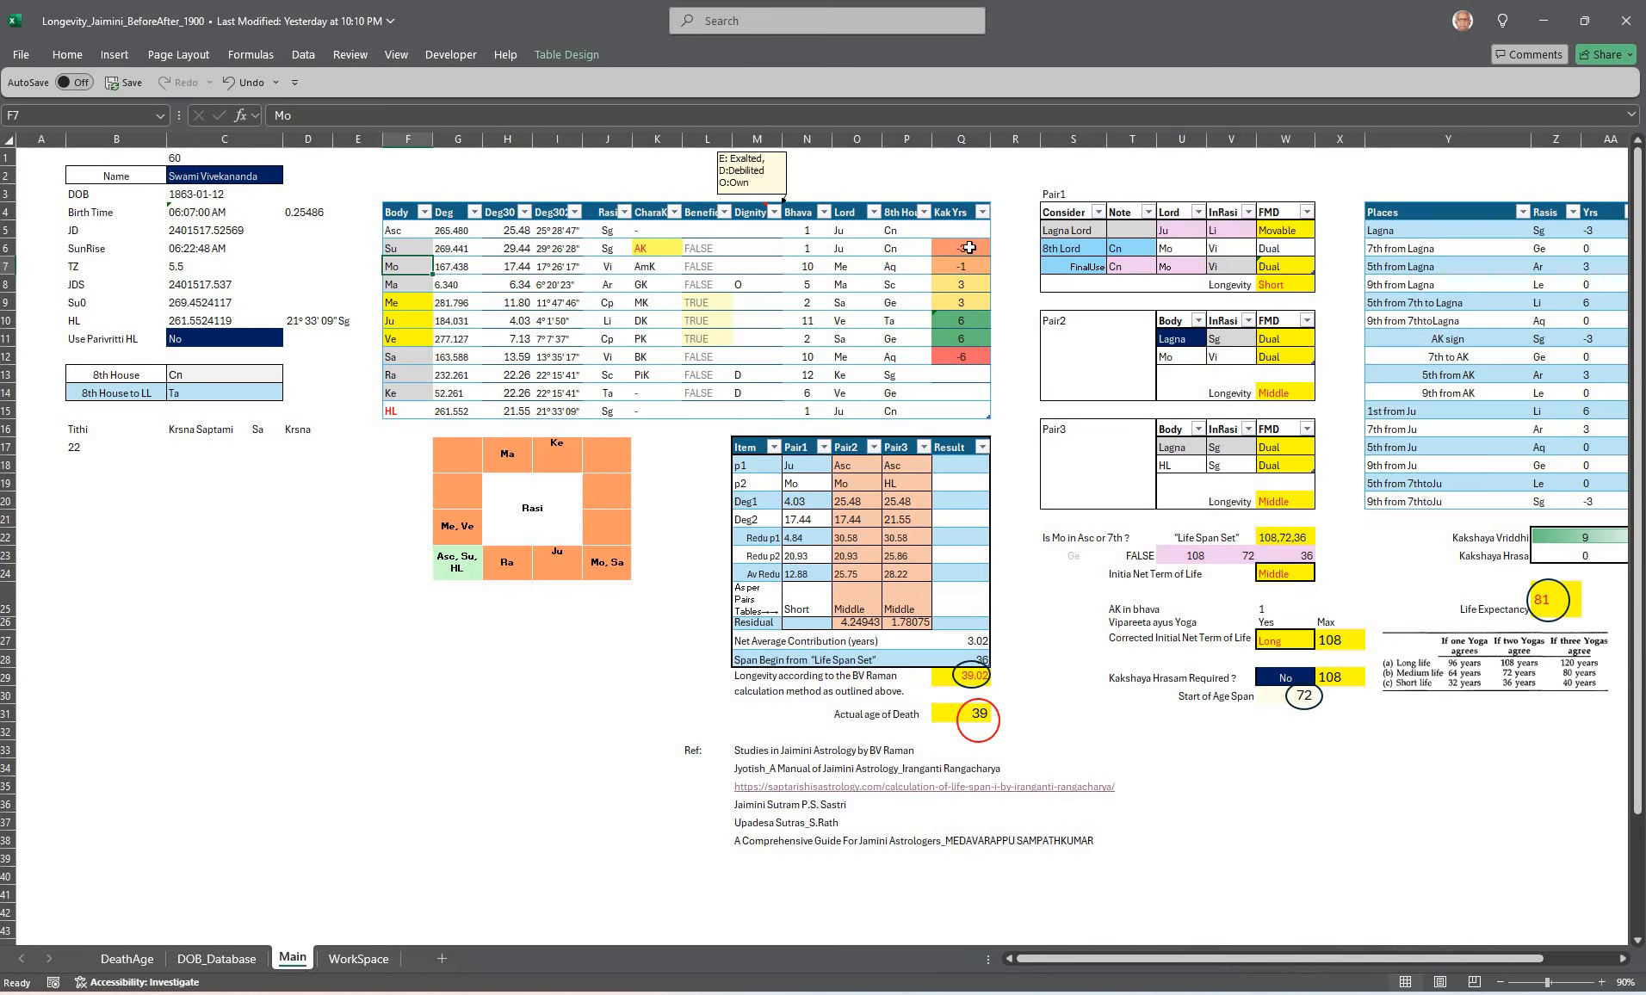
# Inspect the Kak Yrs formulas in the body table from the Su row down to the Ju row.
pyautogui.click(970, 248)
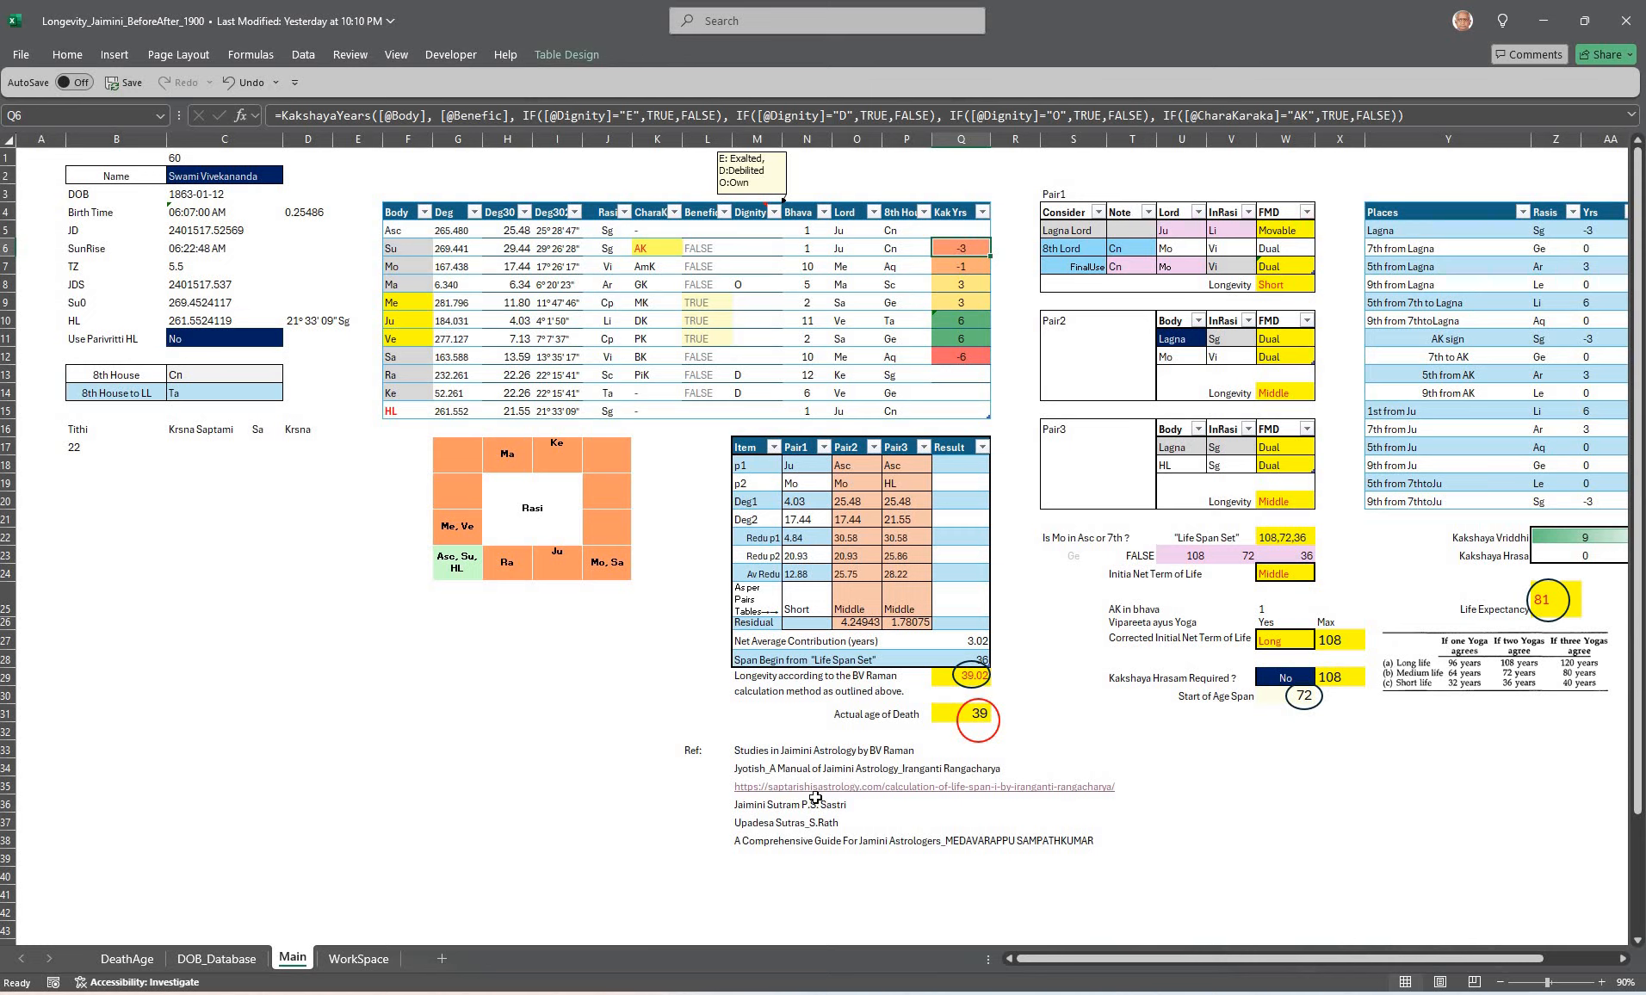
pyautogui.press('Down')
pyautogui.press('Down')
pyautogui.press('Down')
pyautogui.press('Down')
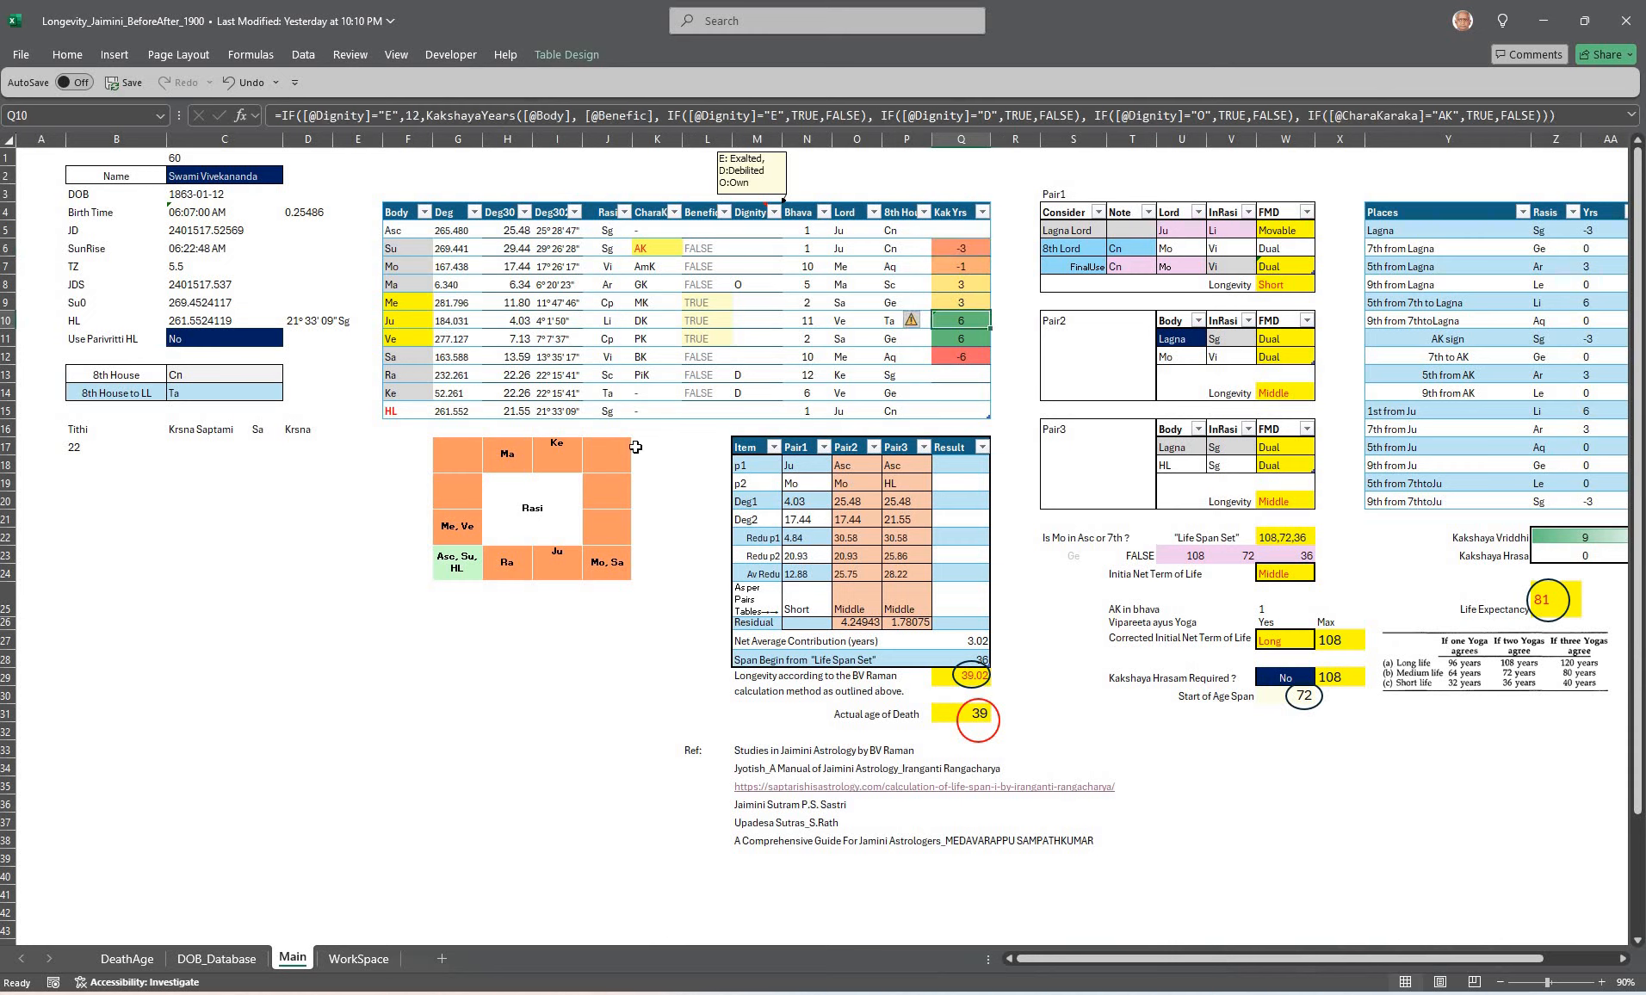
pyautogui.click(407, 323)
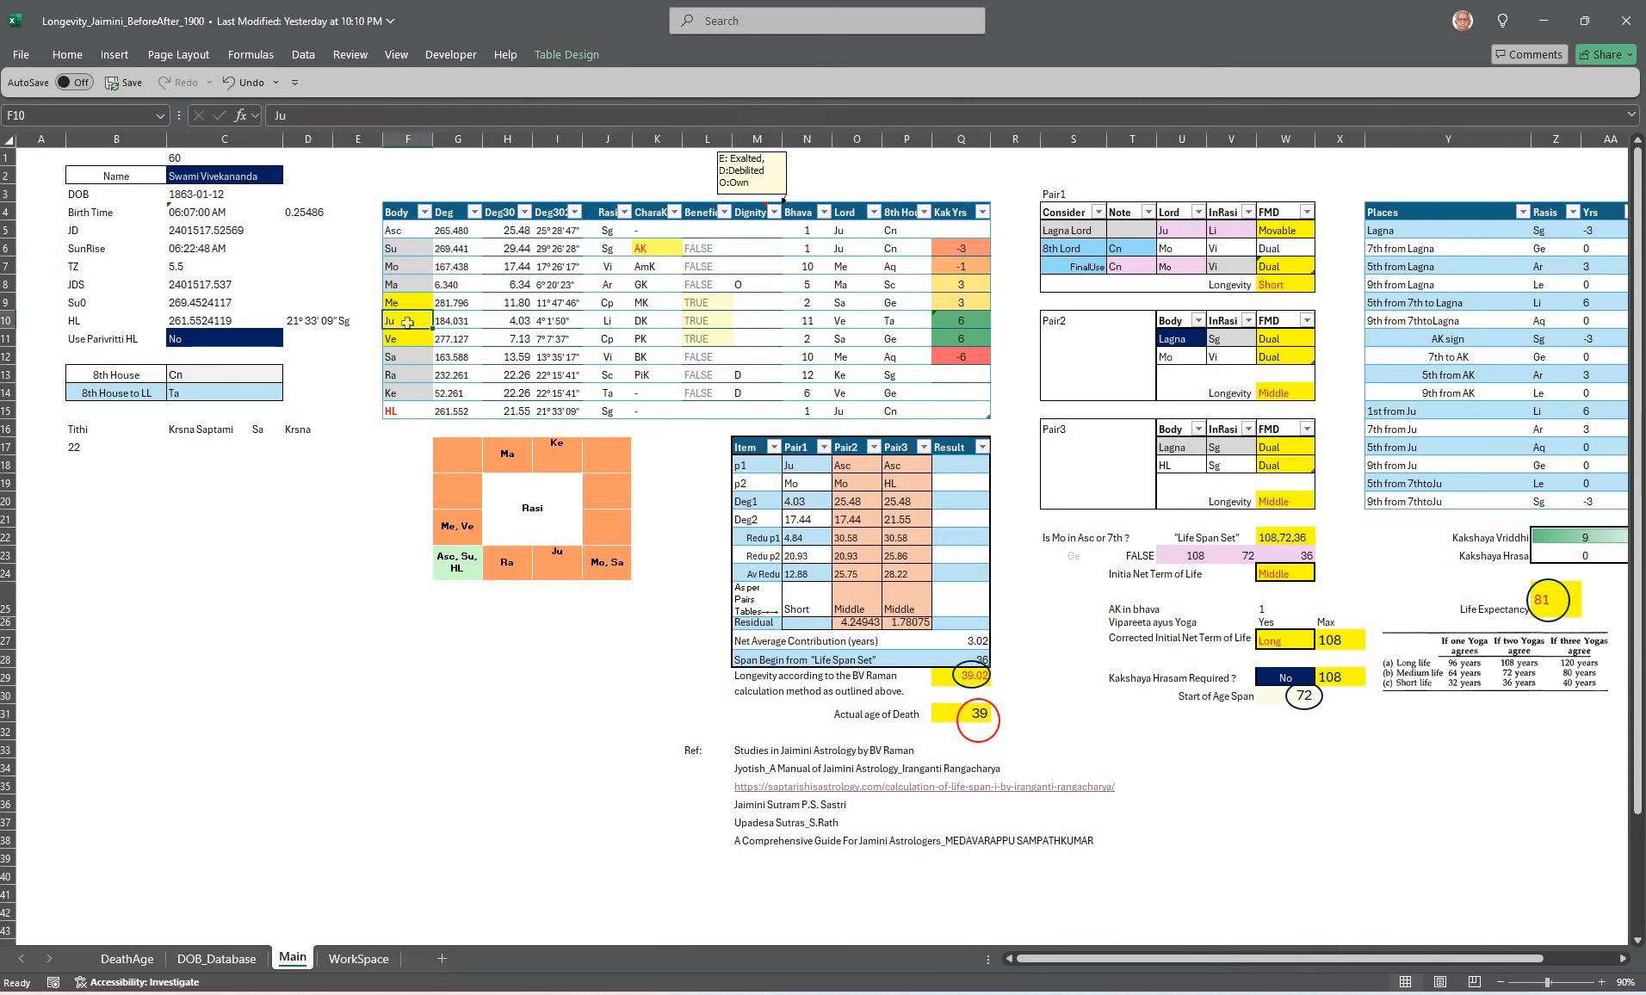
pyautogui.click(982, 321)
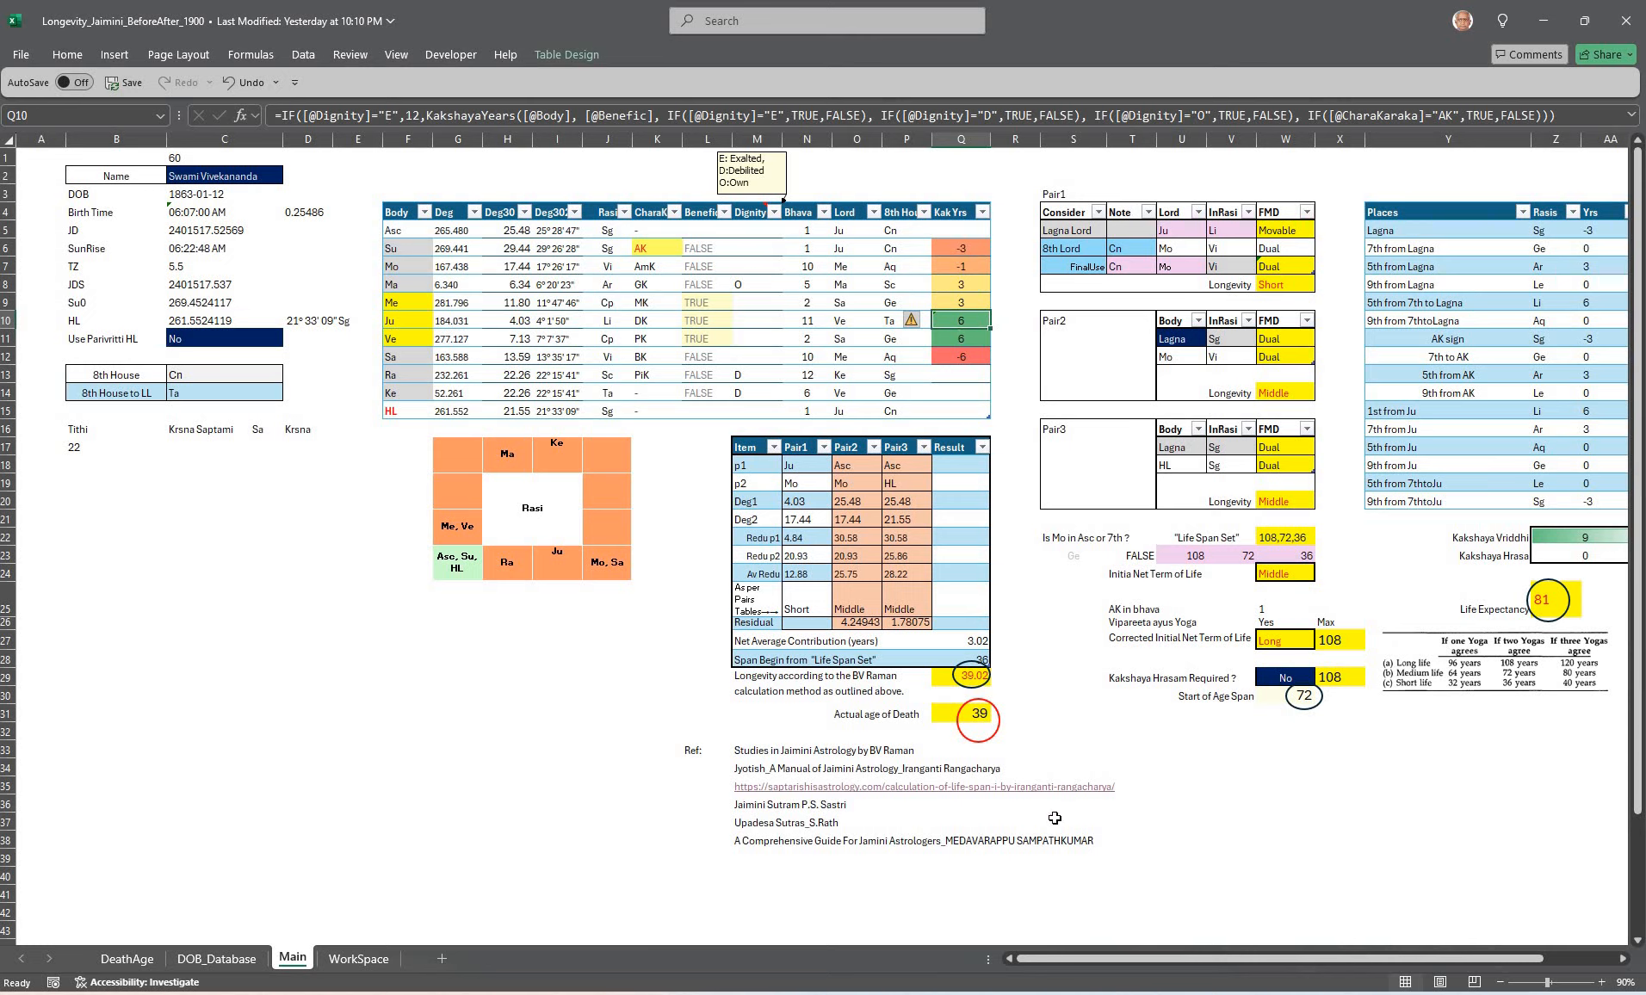
# Check the body choices for the first row of the Pair2 table, keeping Lagna.
pyautogui.hscroll(3, 1220, 947)
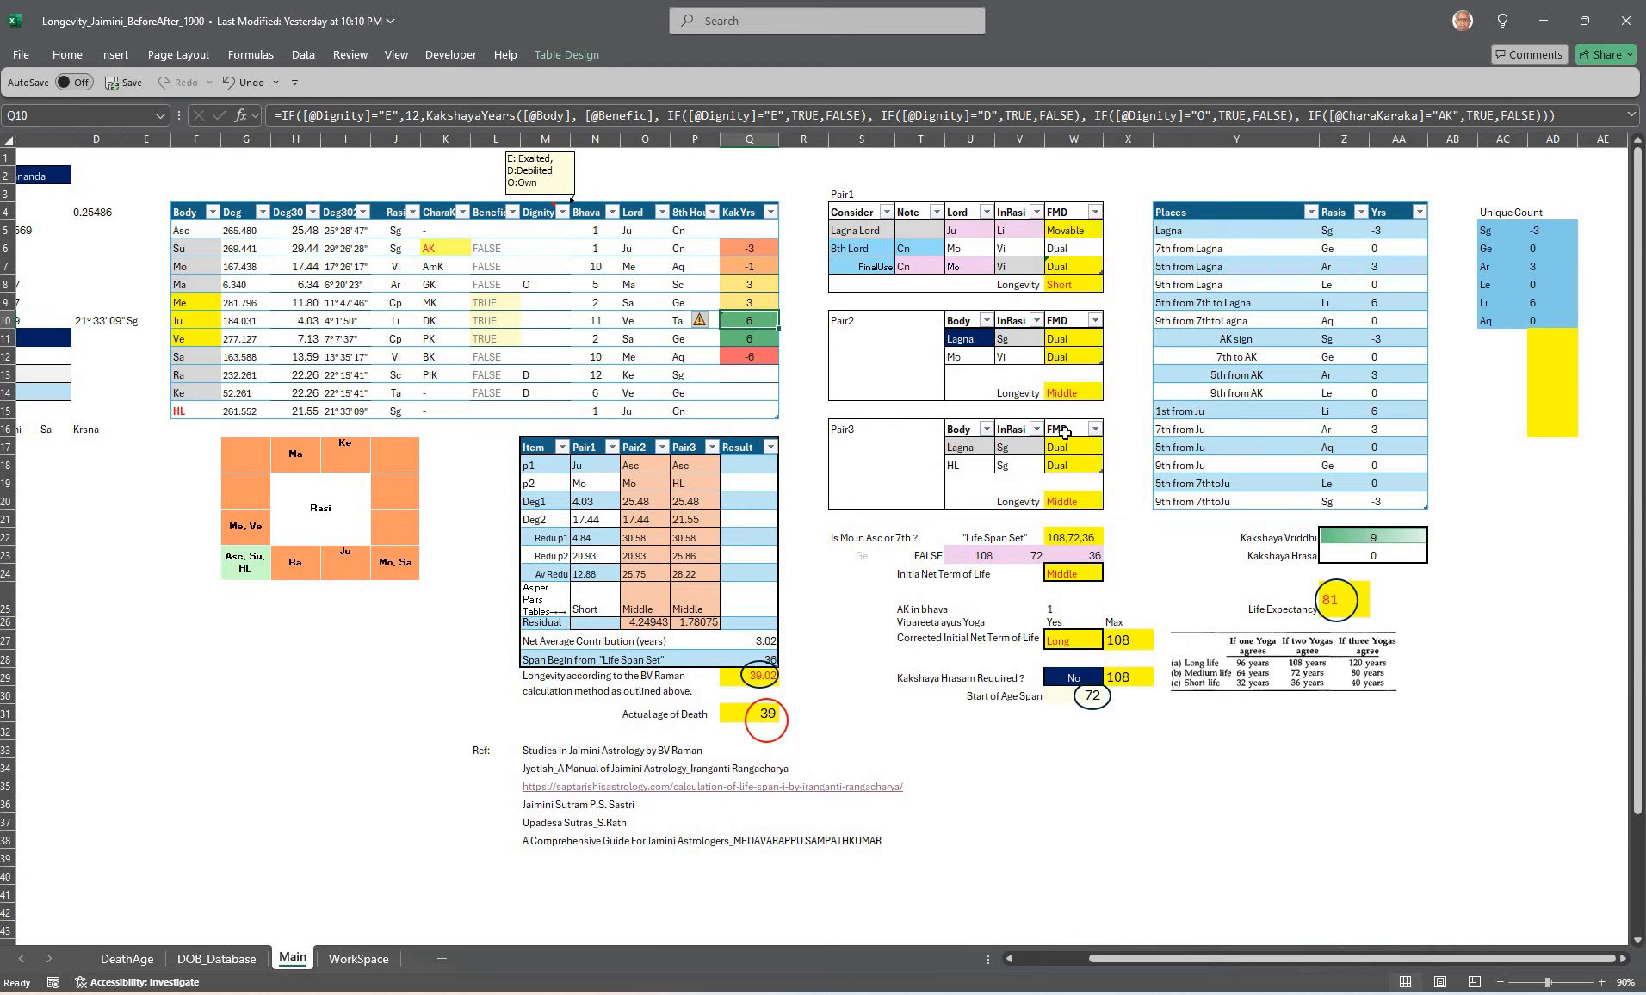
pyautogui.click(972, 340)
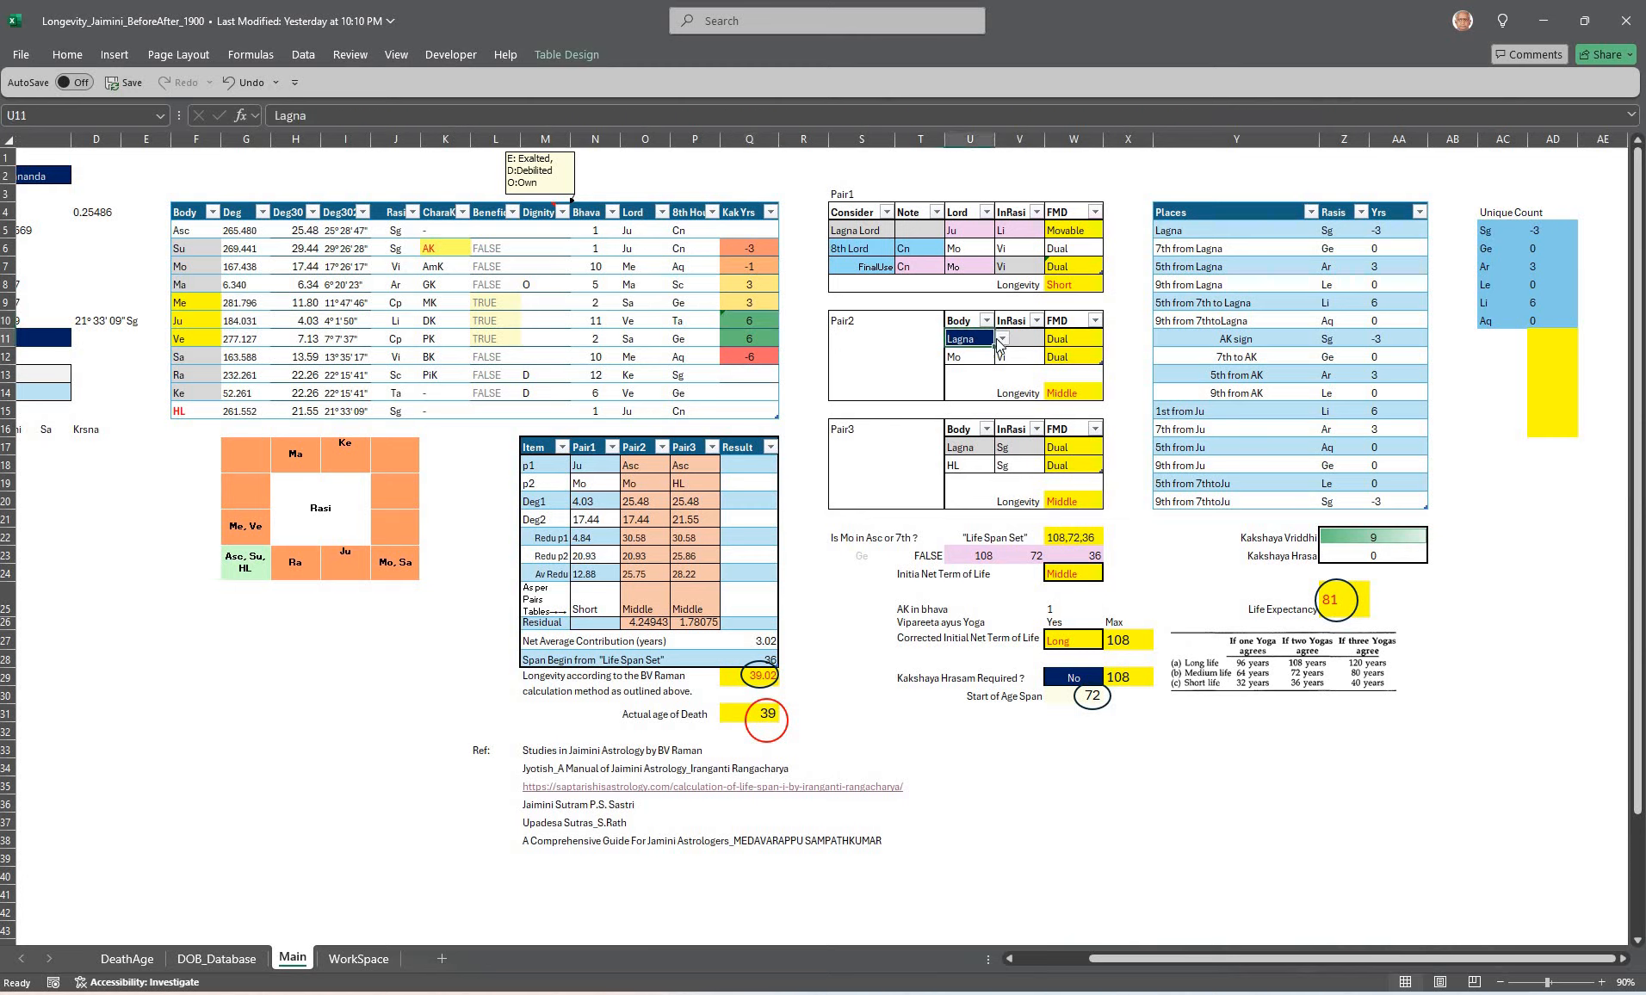
pyautogui.click(1002, 342)
pyautogui.click(1002, 342)
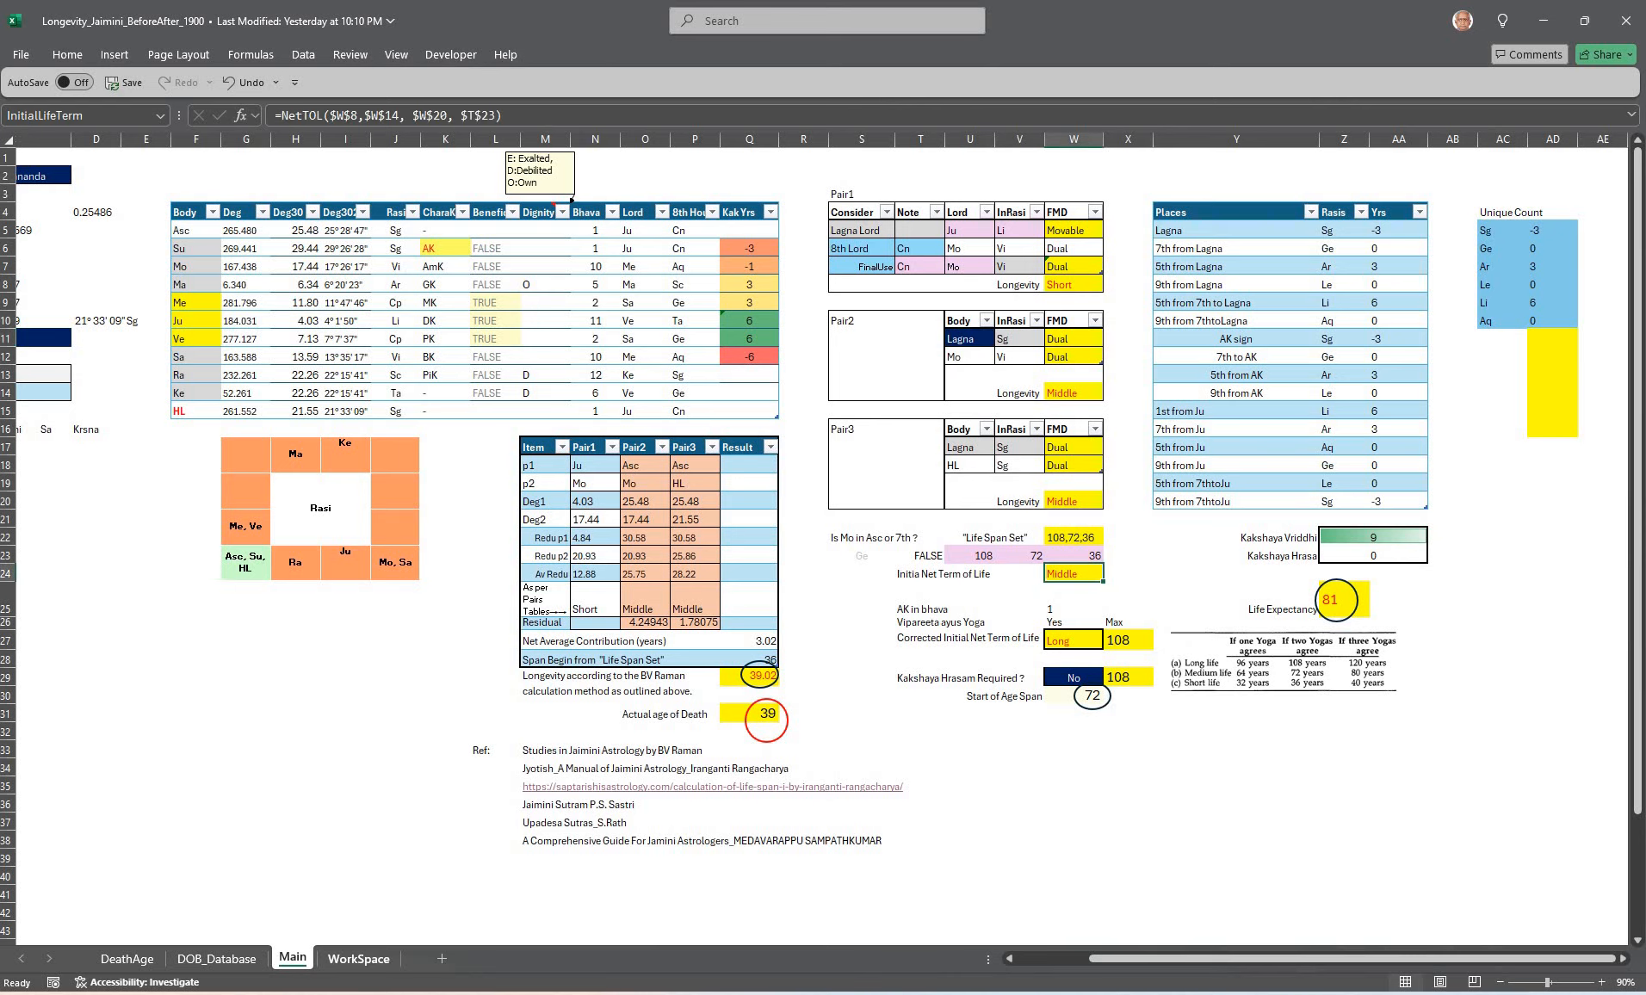
# On the WorkSpace sheet, examine the terms of life for the MovableMovable, MovableFixed and MovableDual combinations.
pyautogui.click(358, 958)
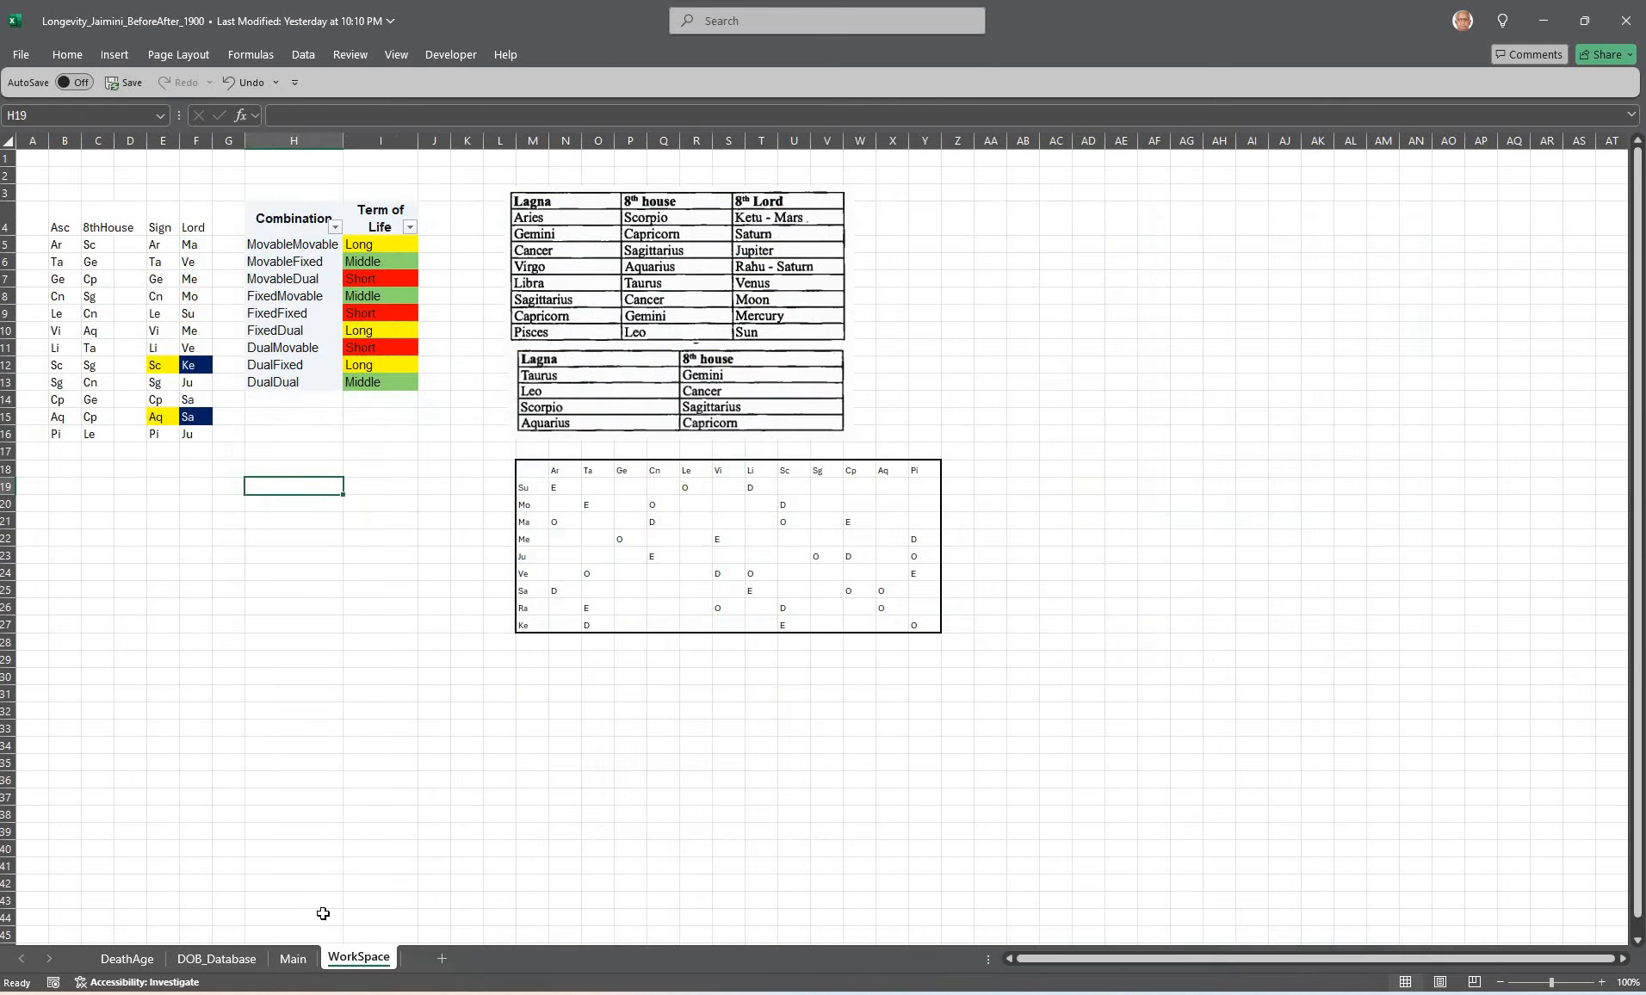
pyautogui.click(297, 241)
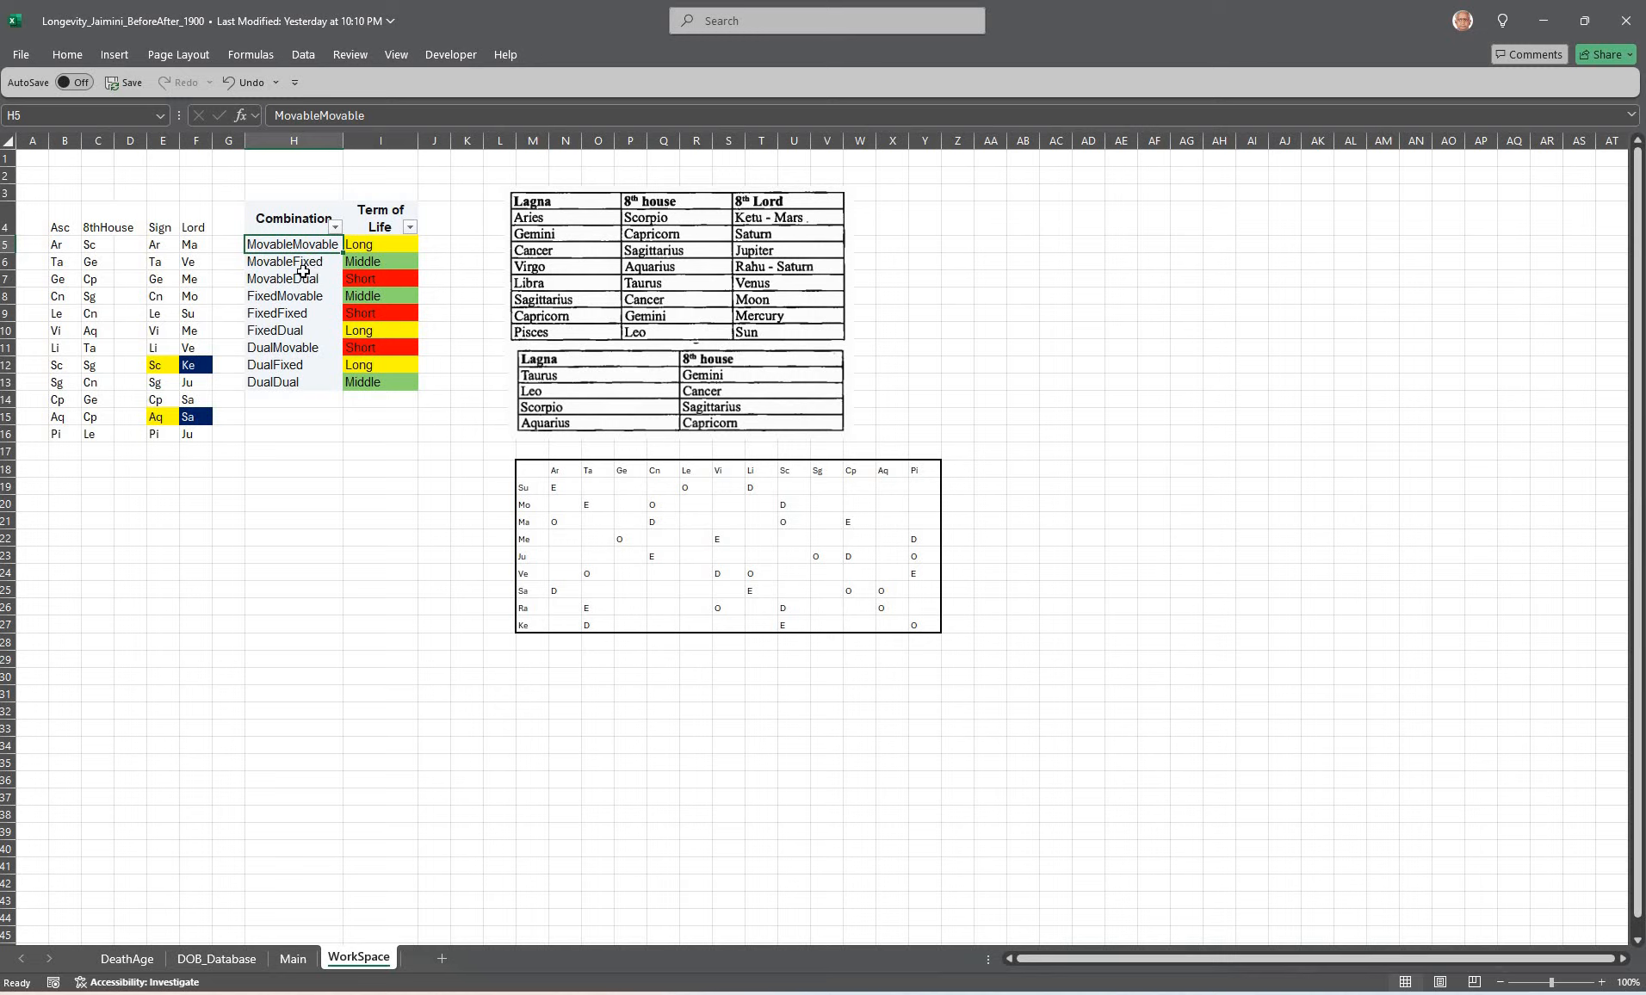
pyautogui.click(304, 263)
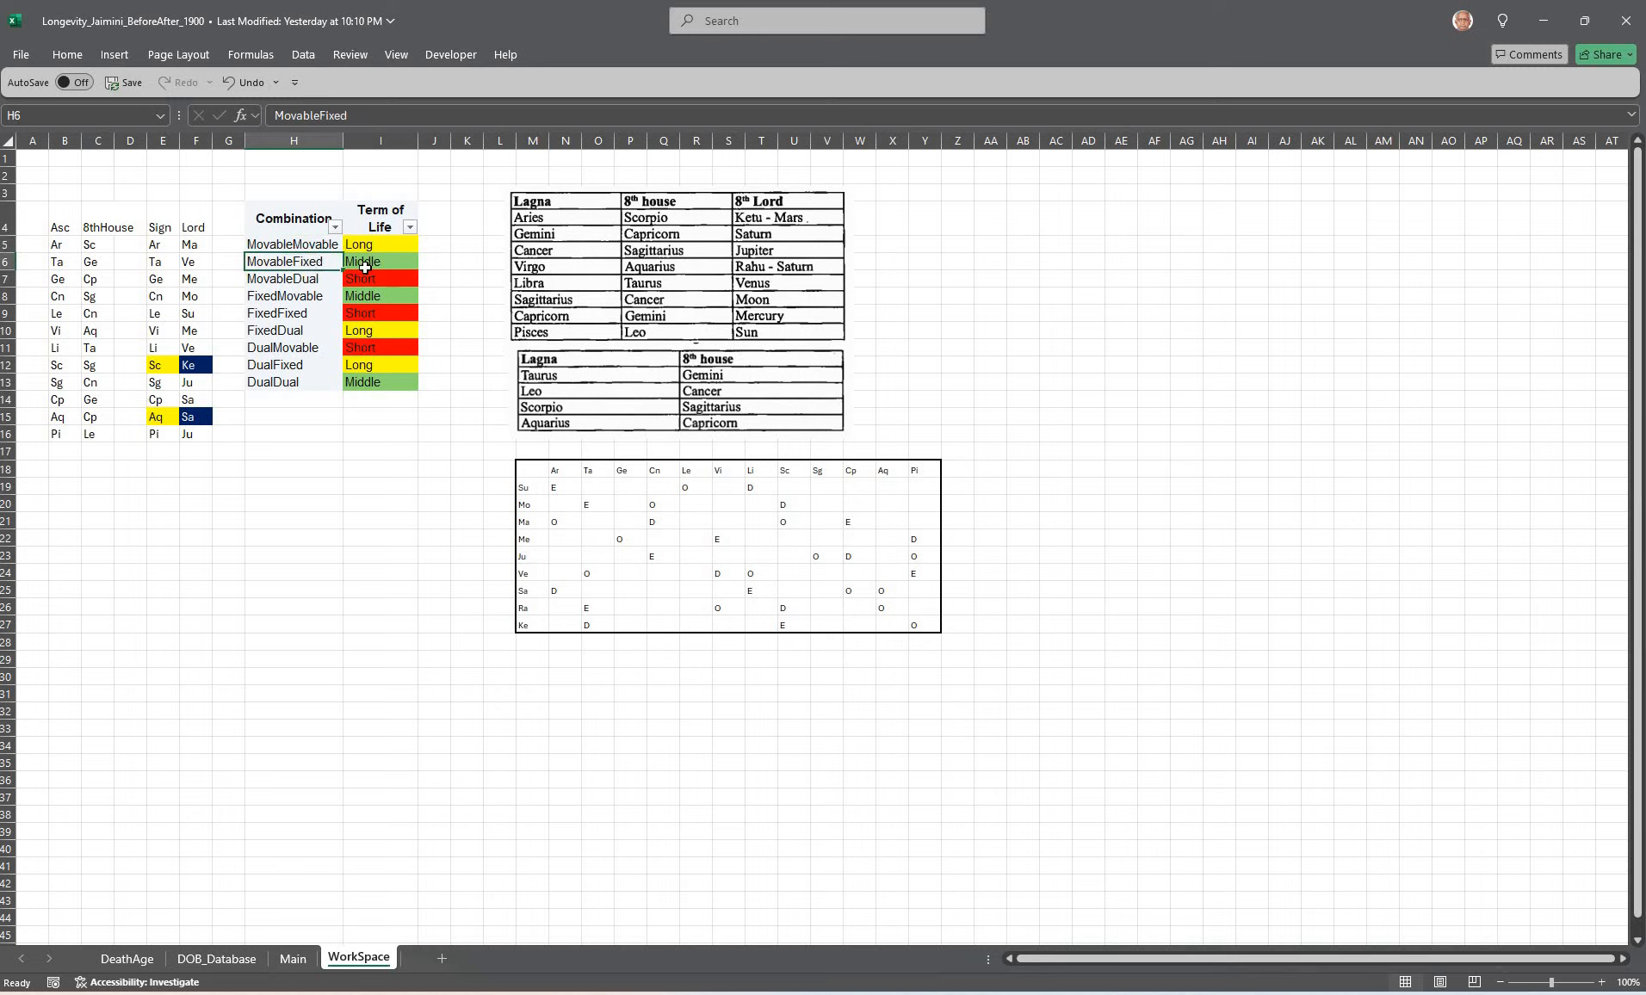
pyautogui.click(306, 282)
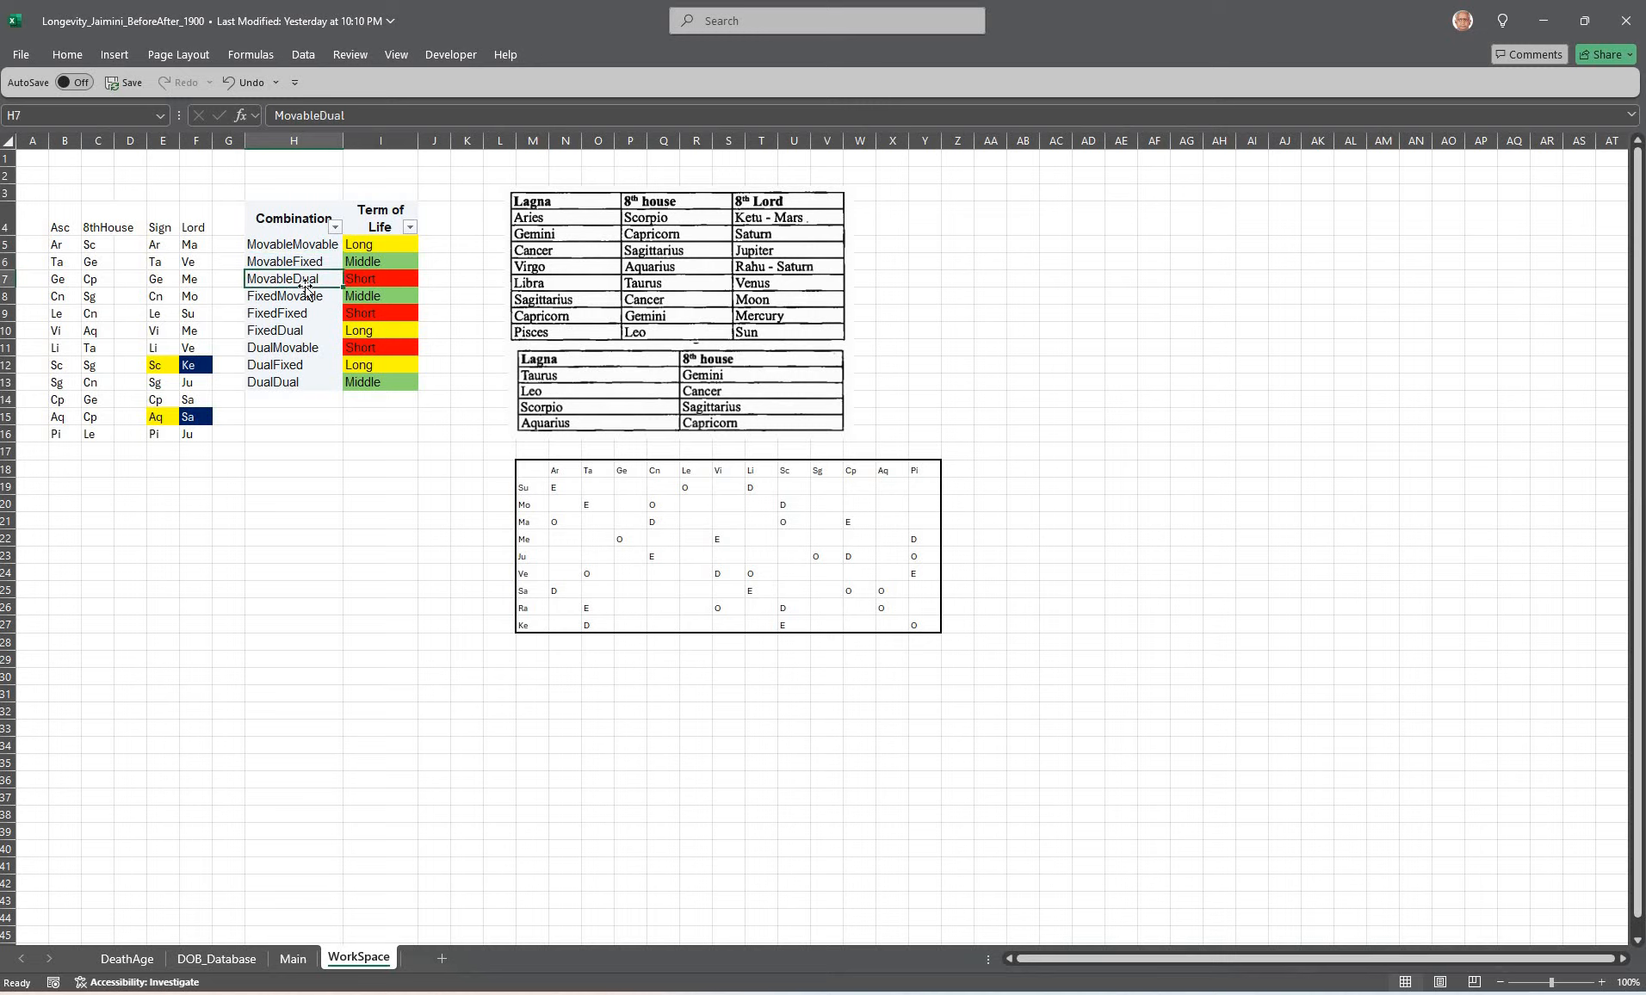
pyautogui.click(349, 283)
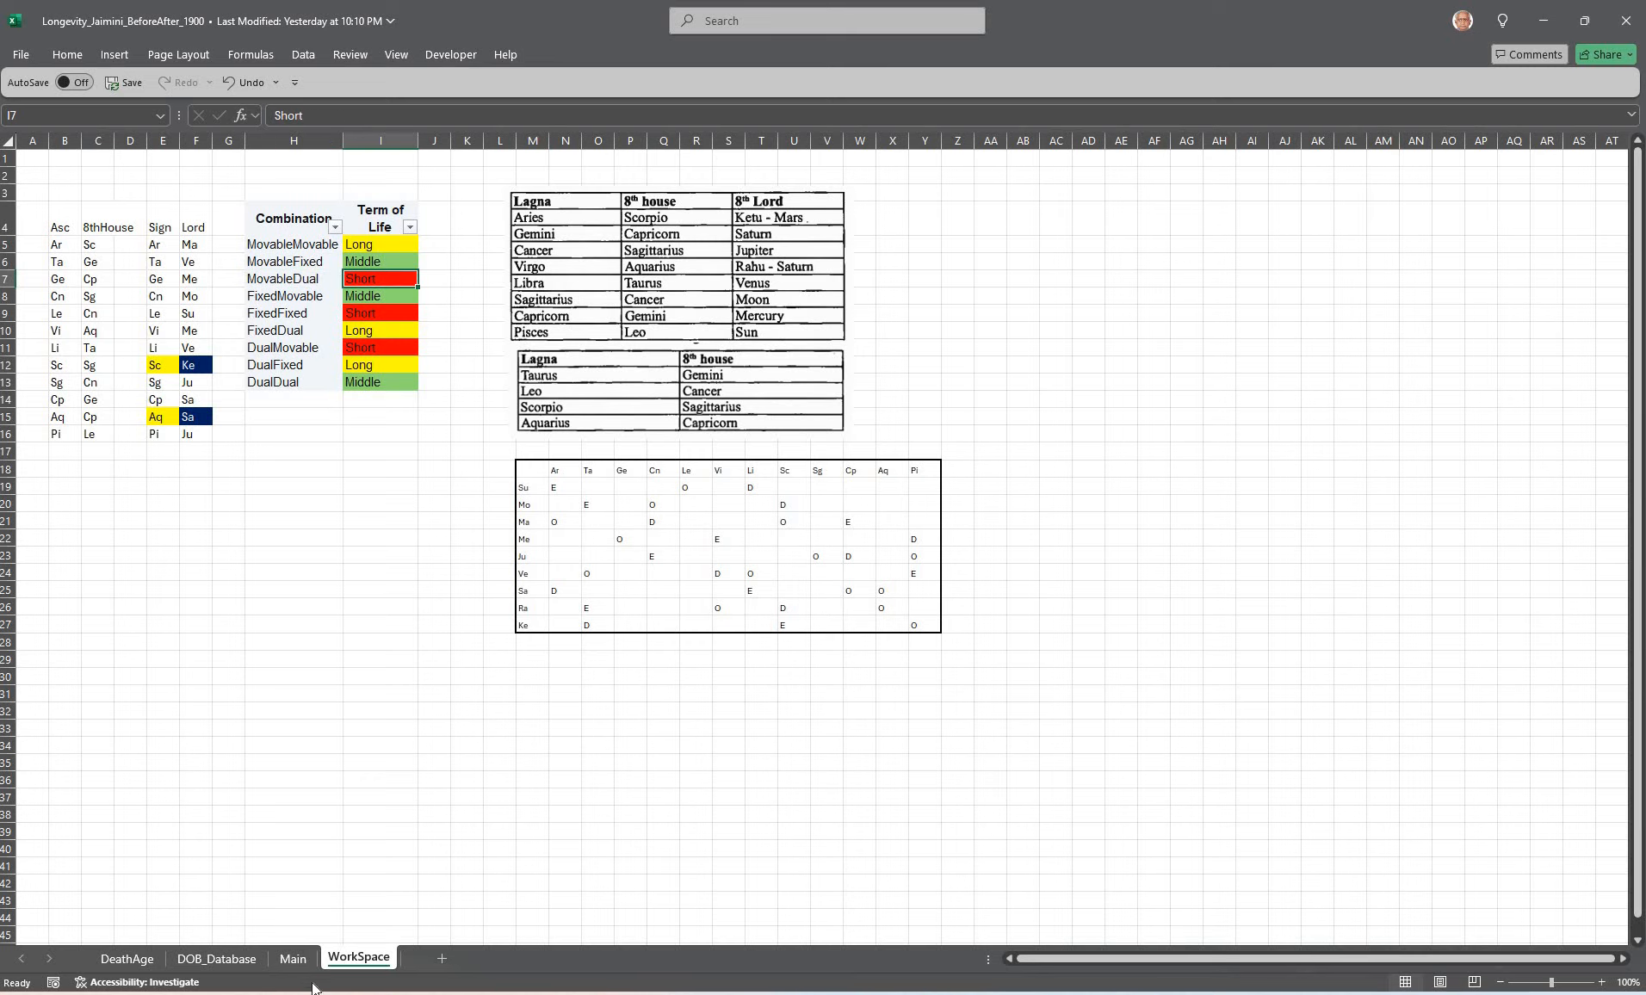
# Return to the Main sheet and inspect the Longevity result cells of Pair1, Pair2 and Pair3.
pyautogui.click(293, 958)
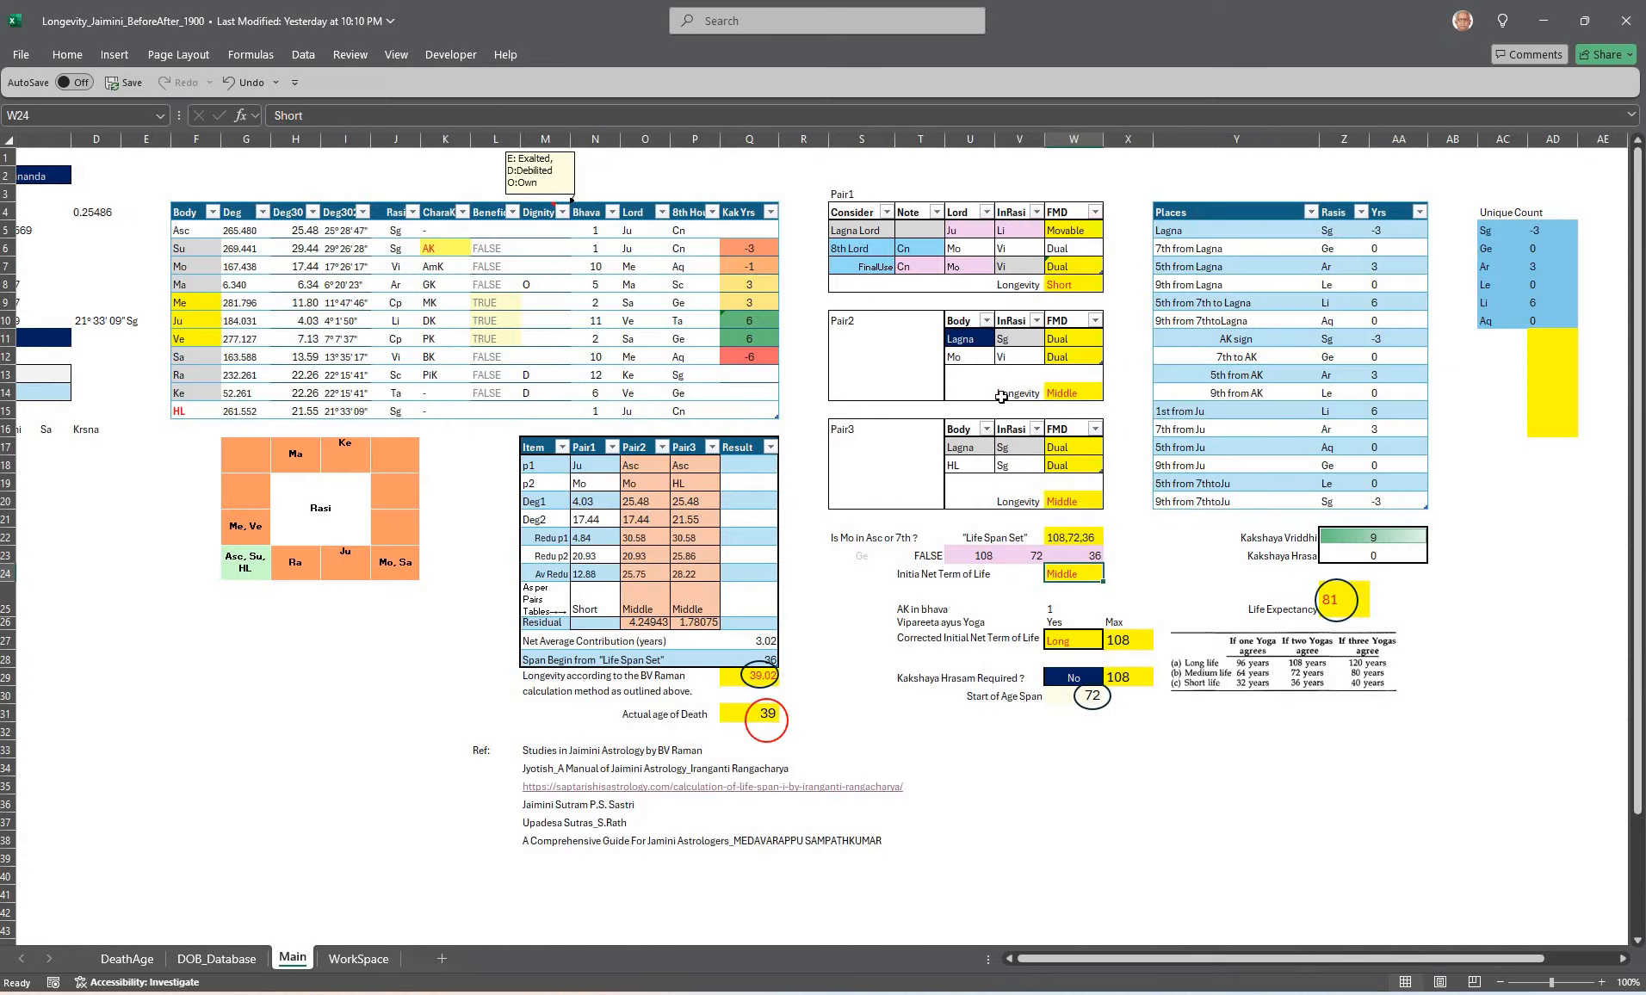
pyautogui.click(1063, 288)
pyautogui.click(1076, 388)
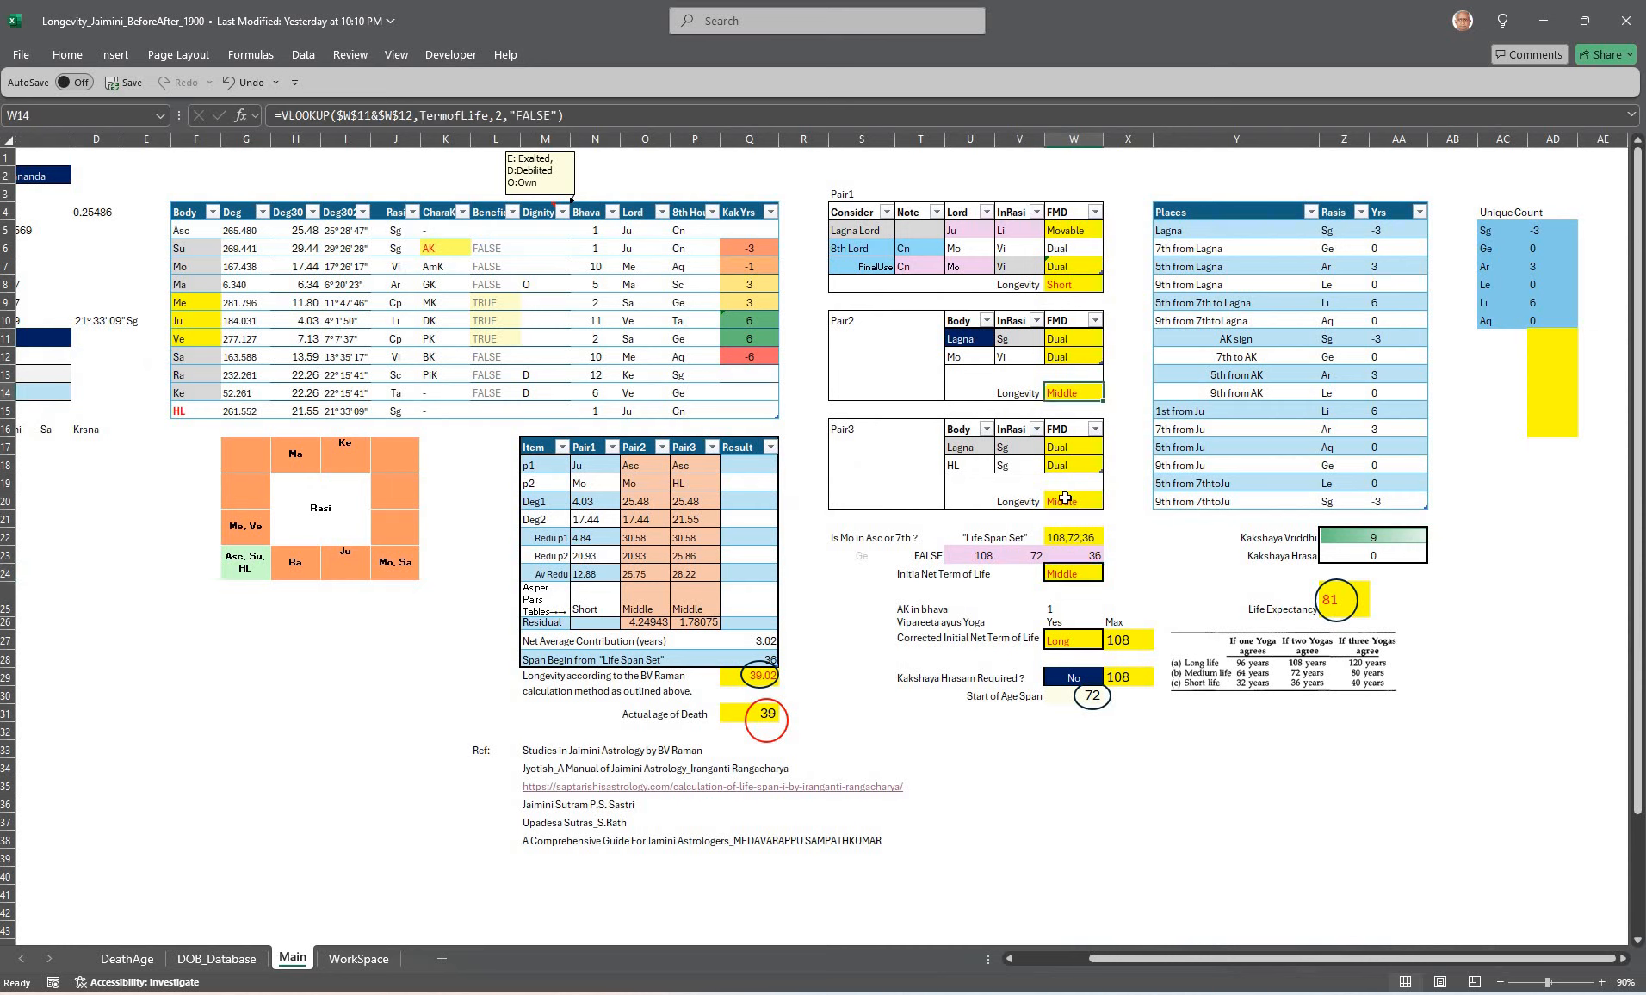
pyautogui.click(1071, 499)
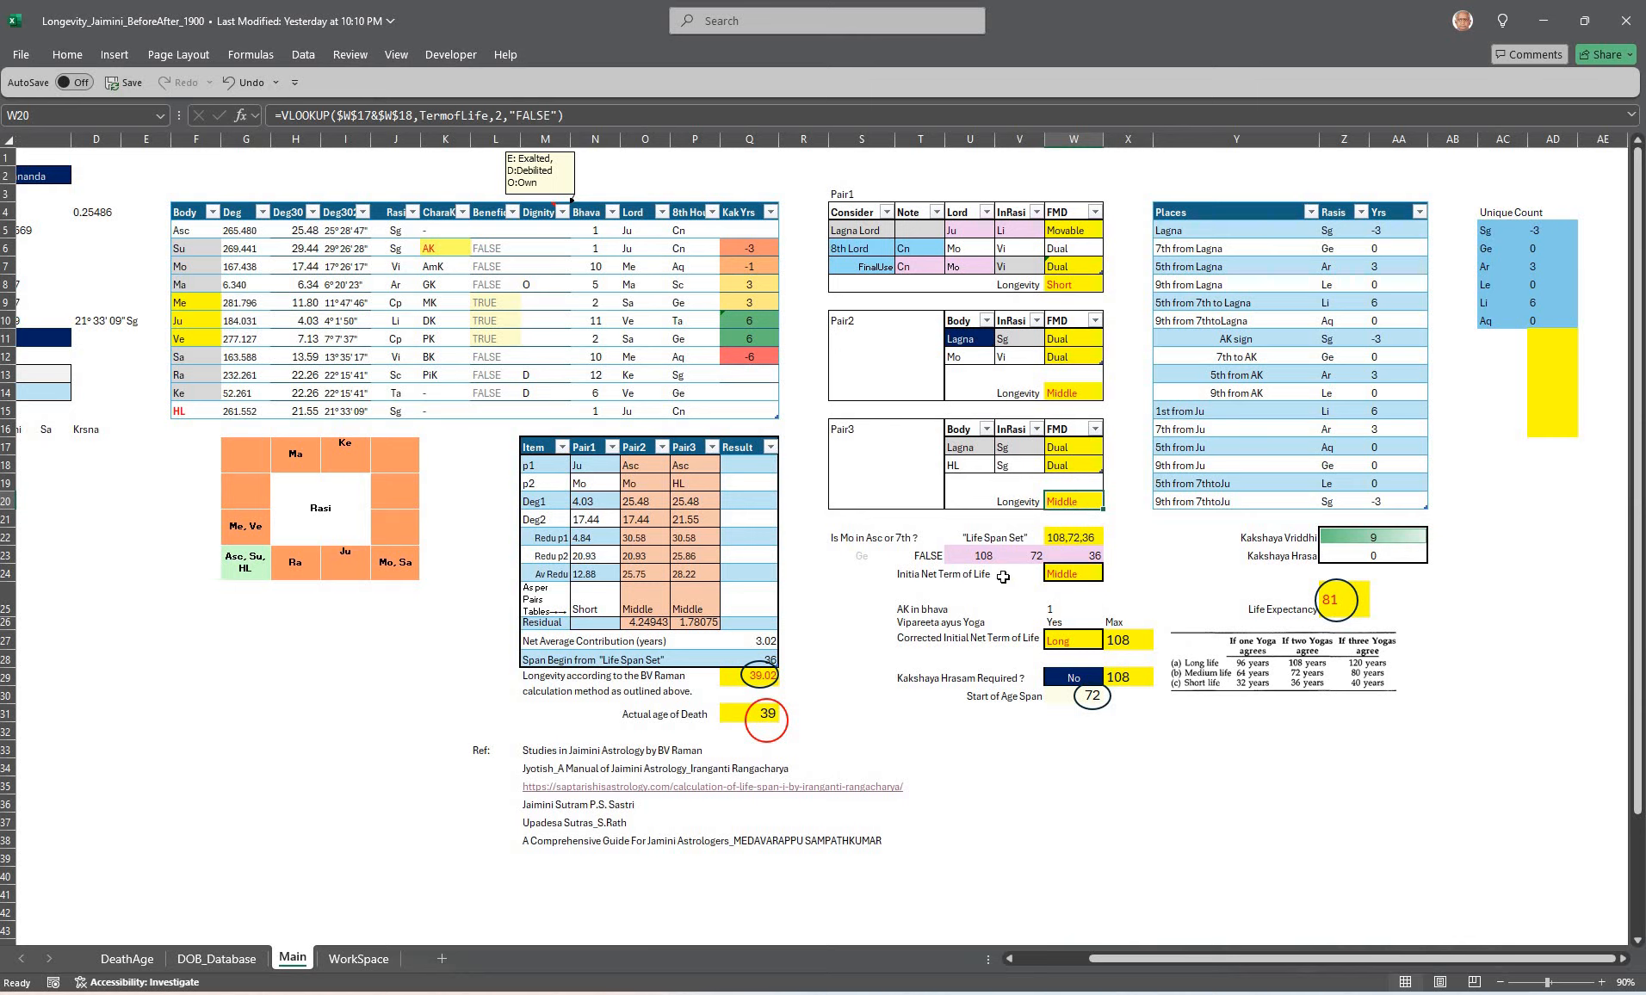
# Inspect the formulas behind the Life Span Set and its middle span value.
pyautogui.click(1028, 555)
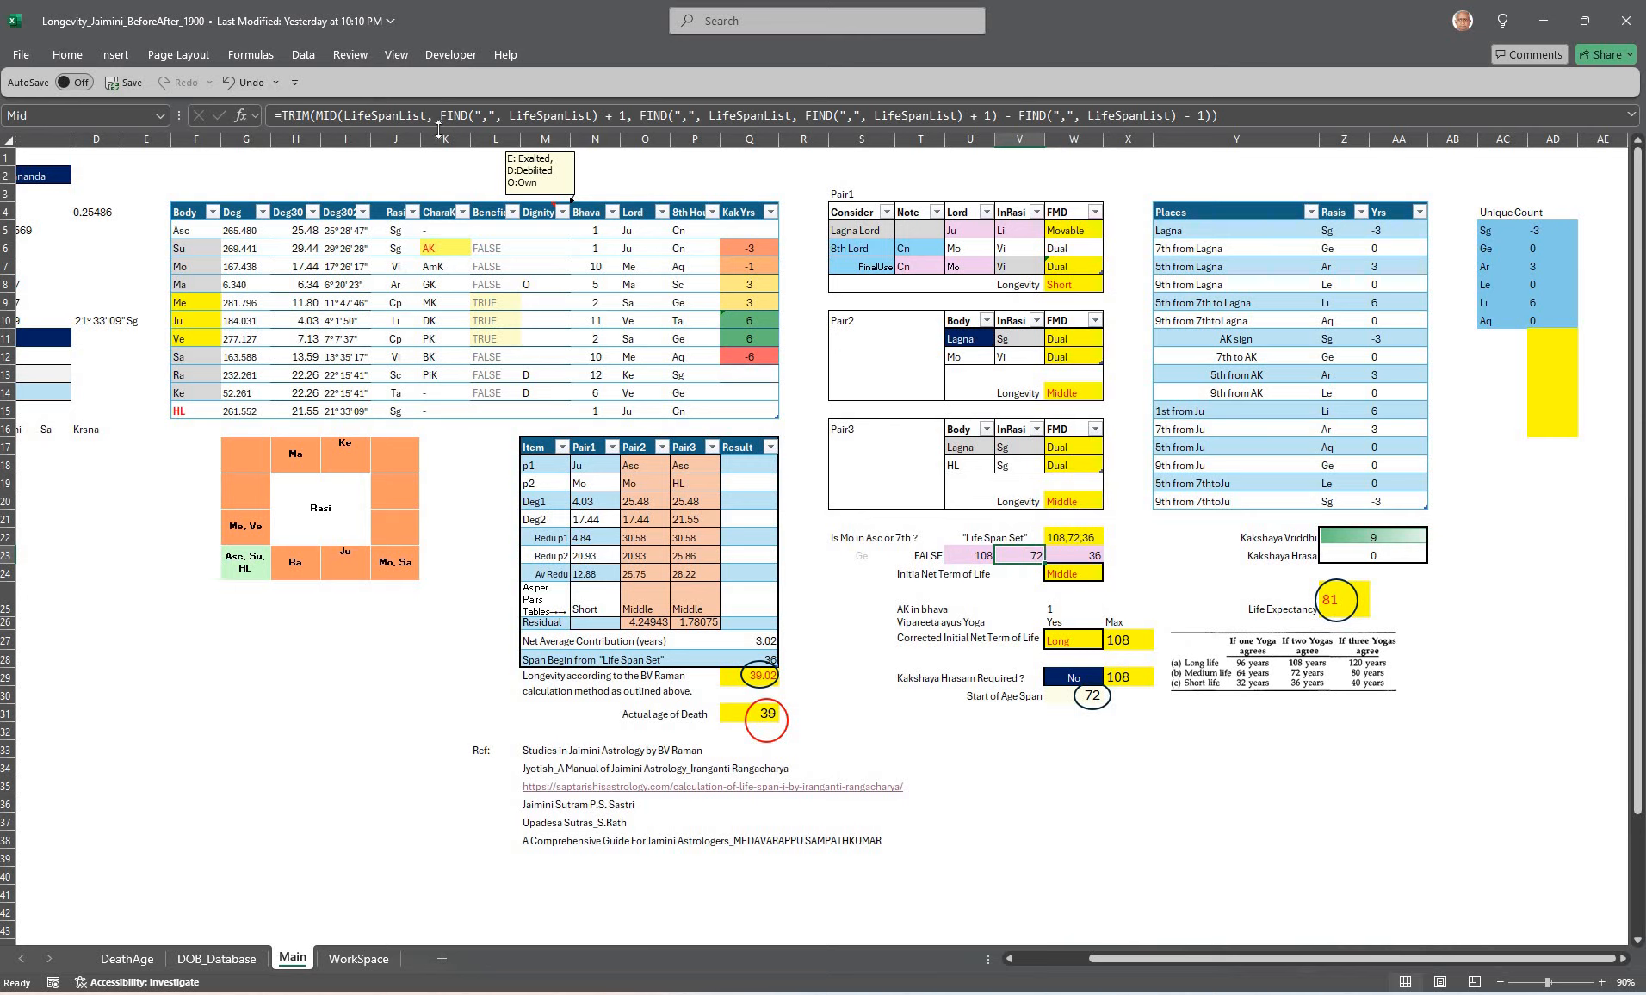
pyautogui.click(1098, 535)
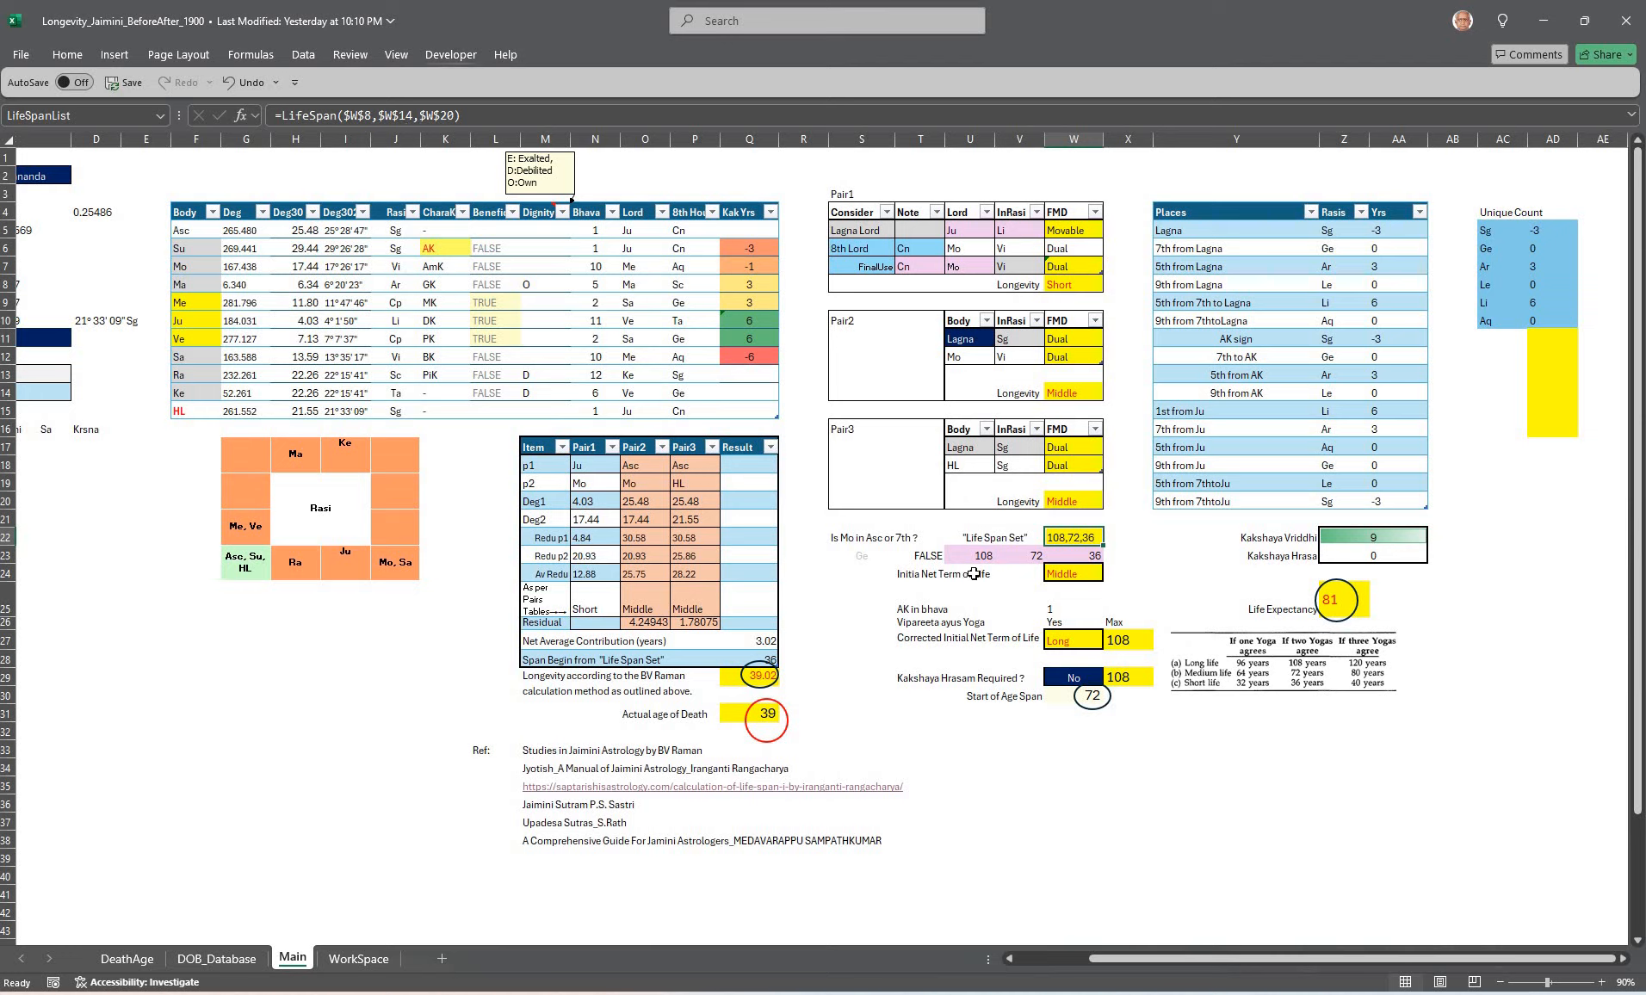
pyautogui.click(1107, 787)
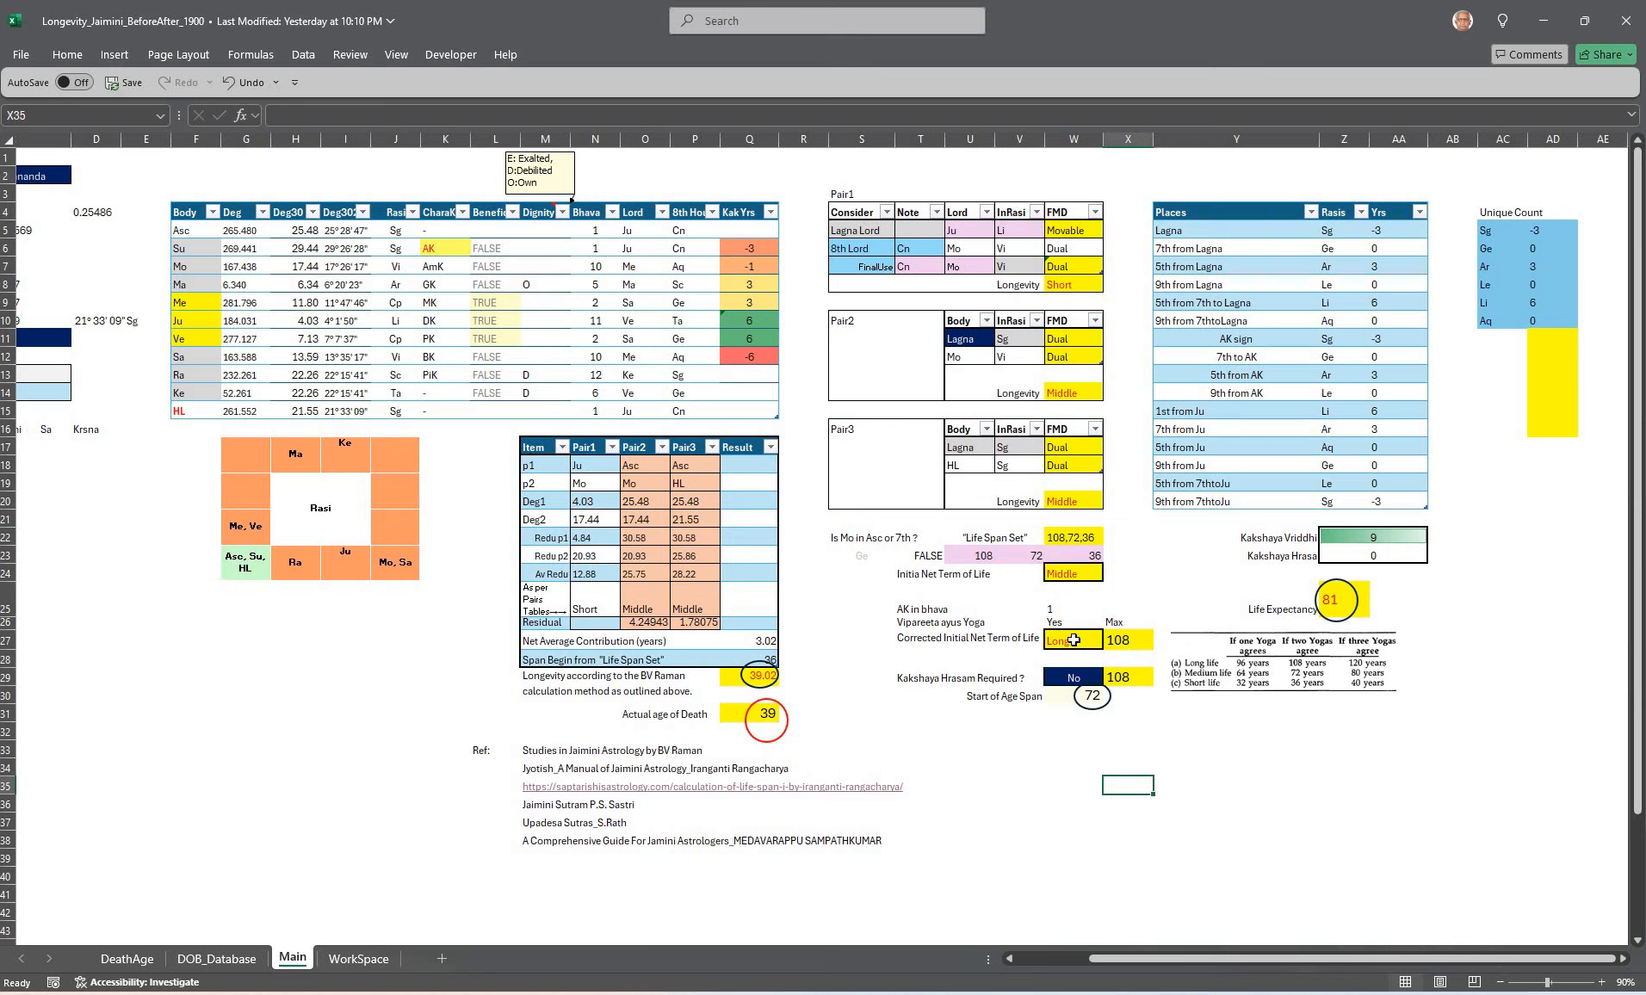
# Inspect the cells for the corrected and initial net terms of life, maximum span, Kakshaya Hrasam option and actual age of death.
pyautogui.click(1074, 641)
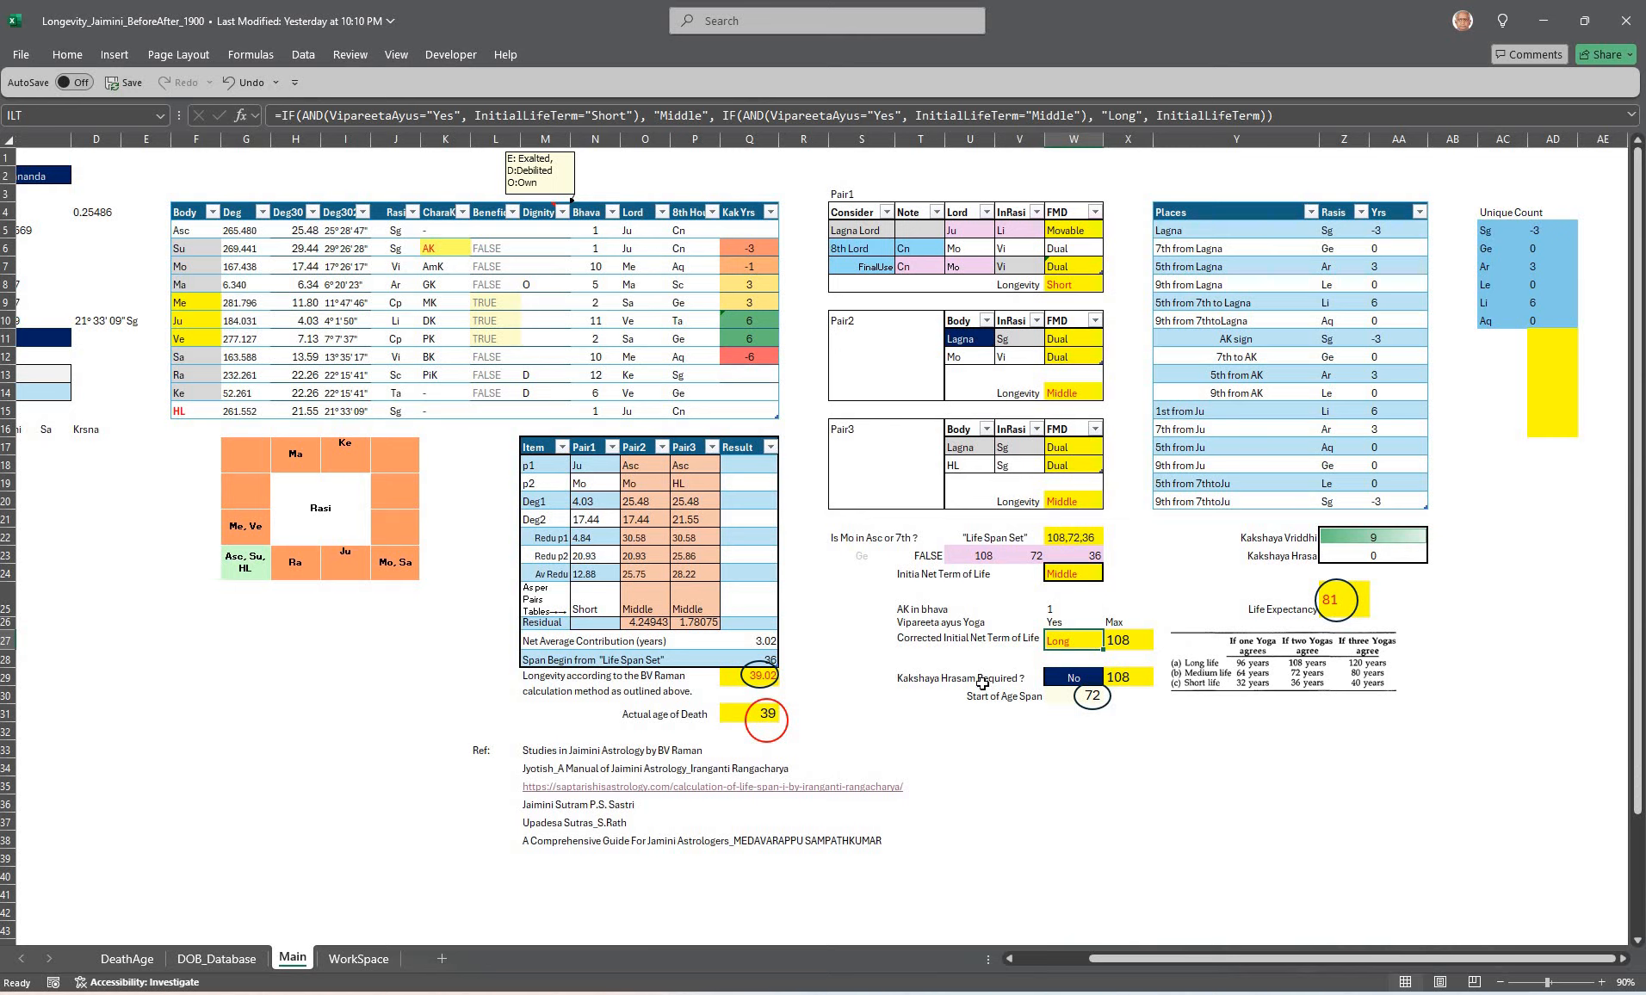
pyautogui.click(1059, 680)
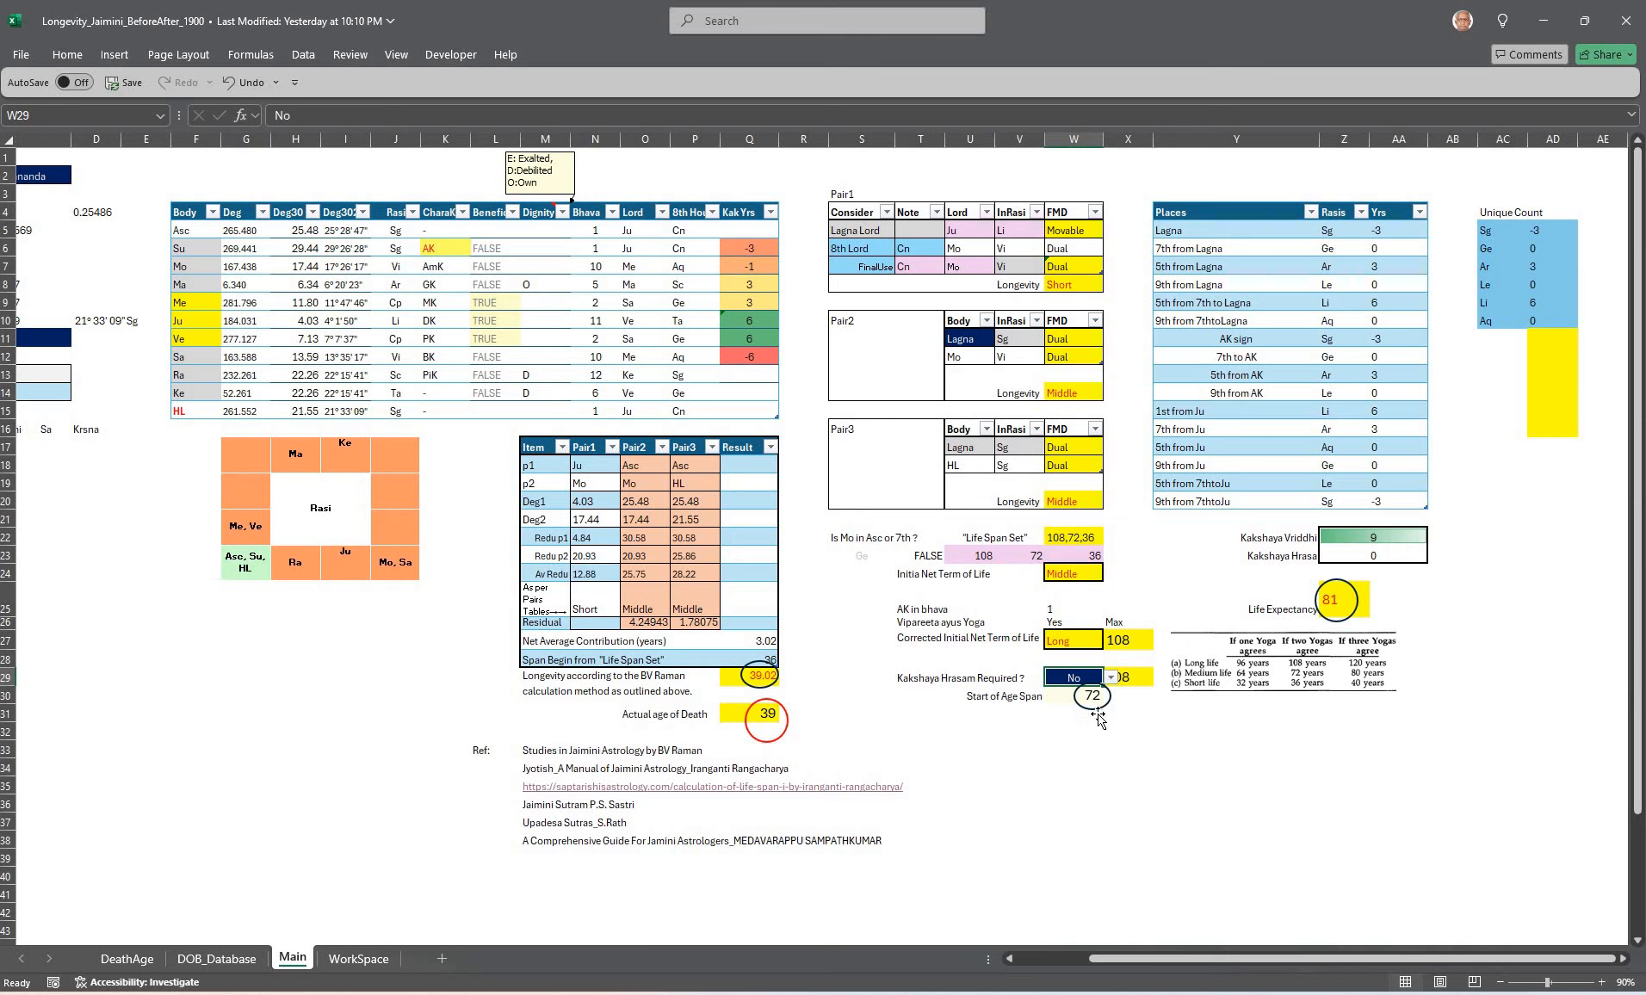
pyautogui.click(1125, 641)
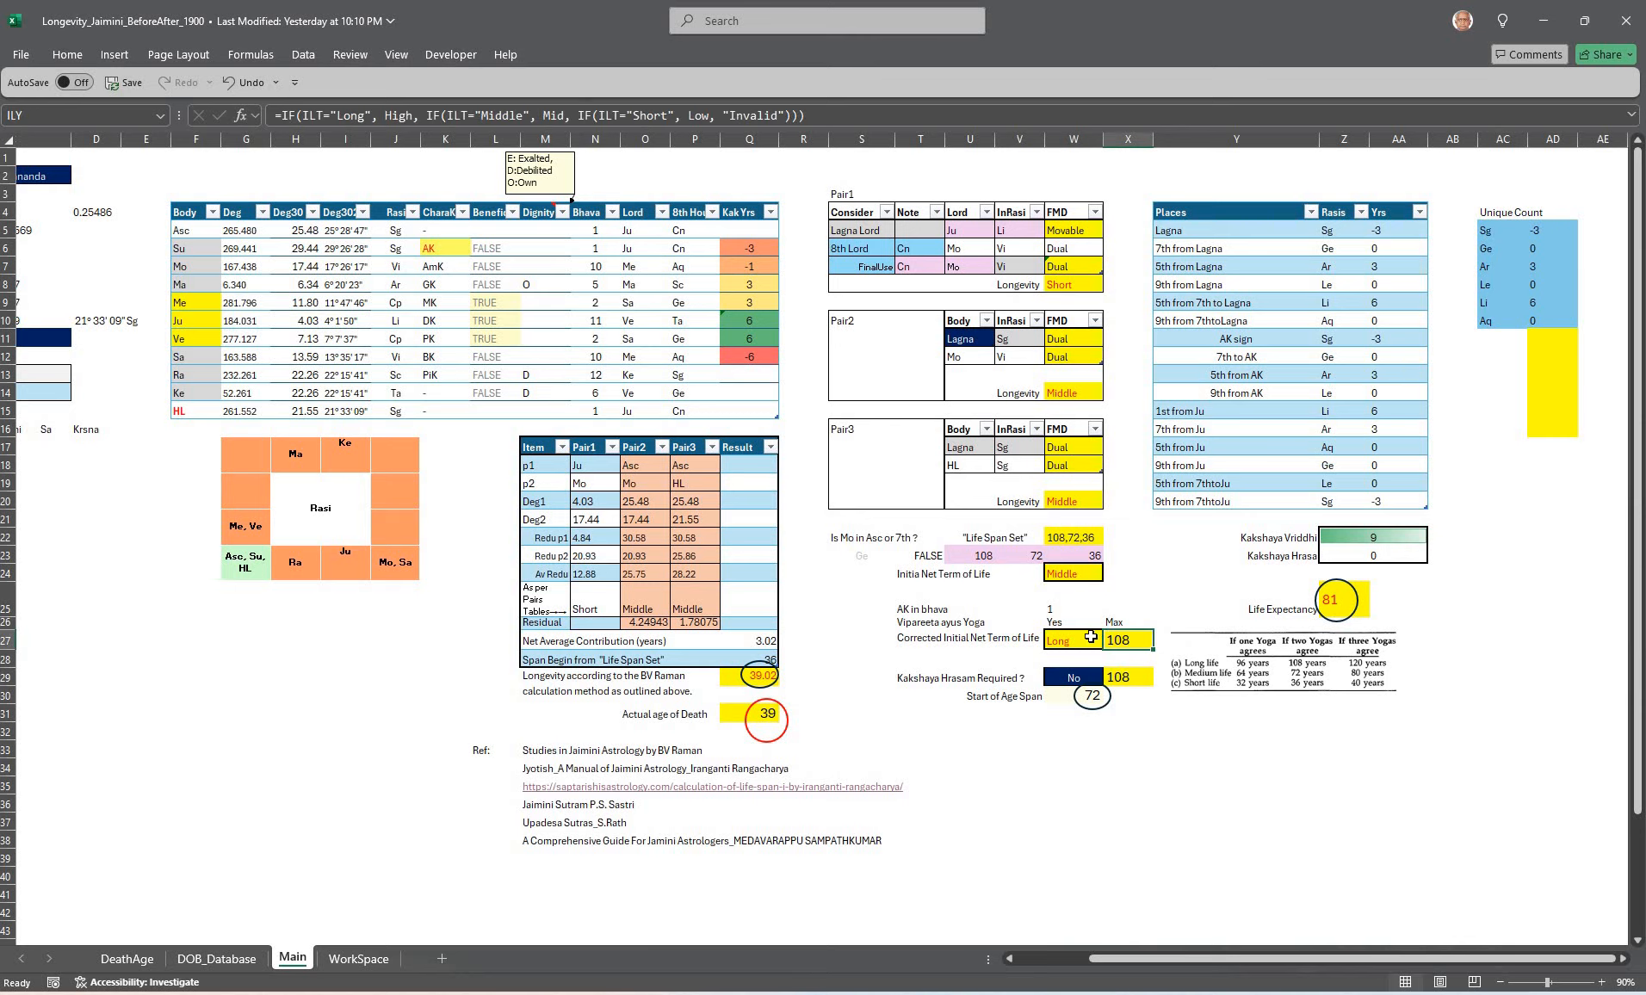
pyautogui.click(1091, 636)
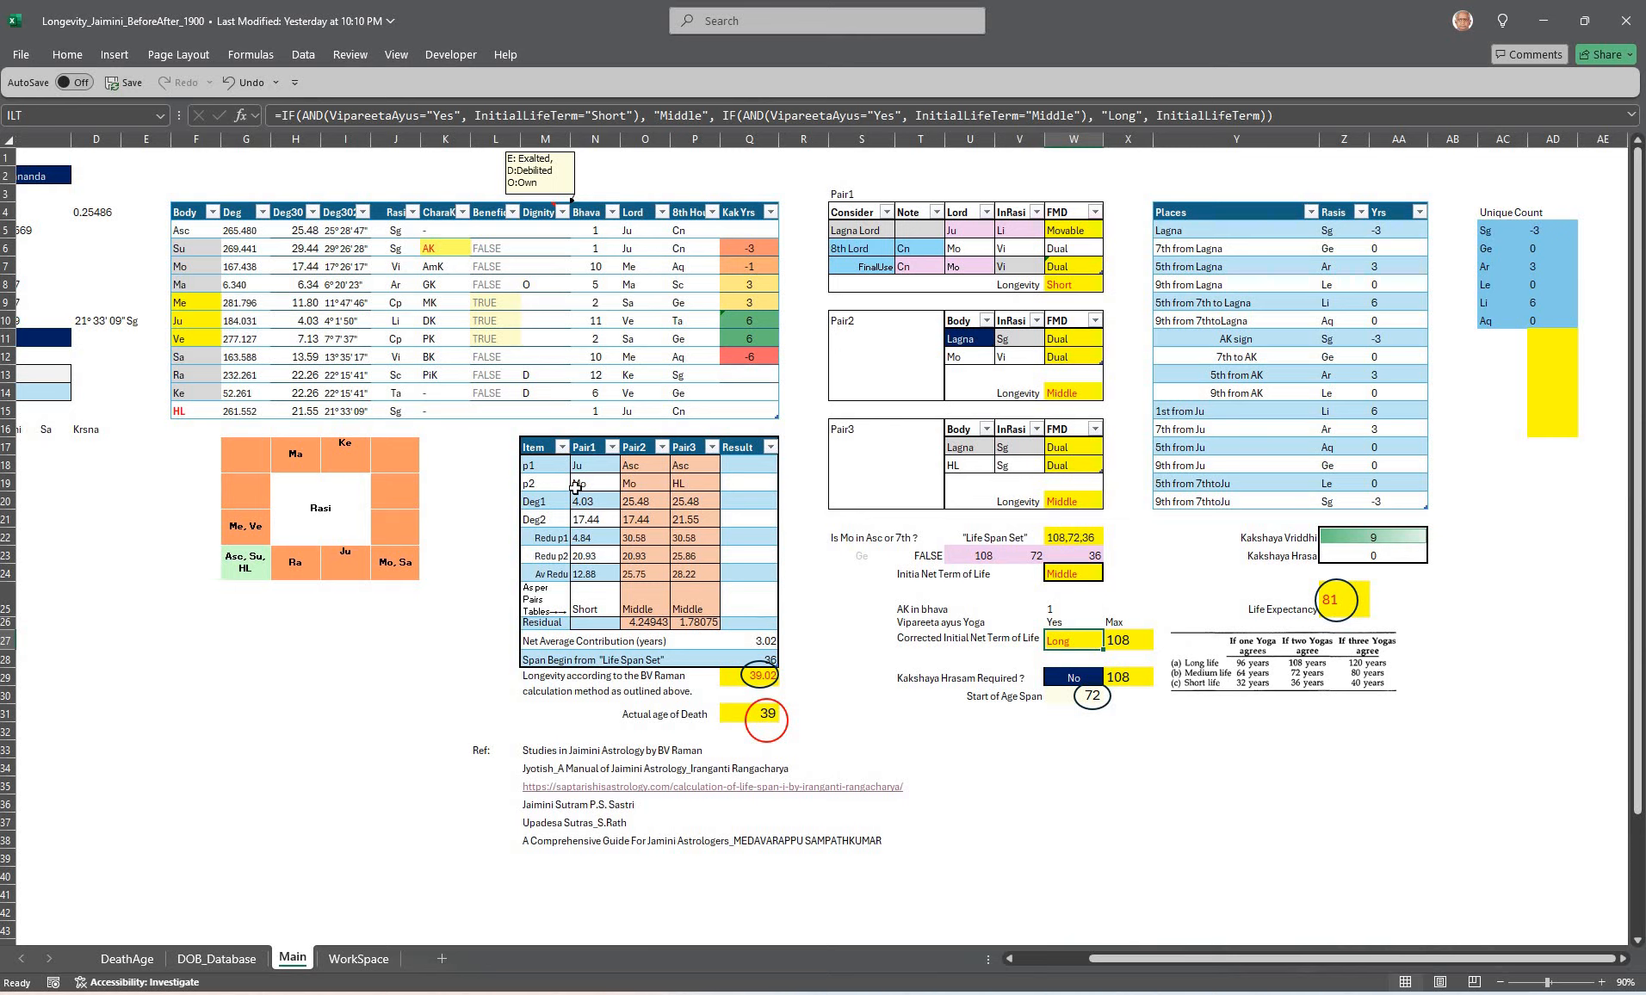
pyautogui.click(761, 716)
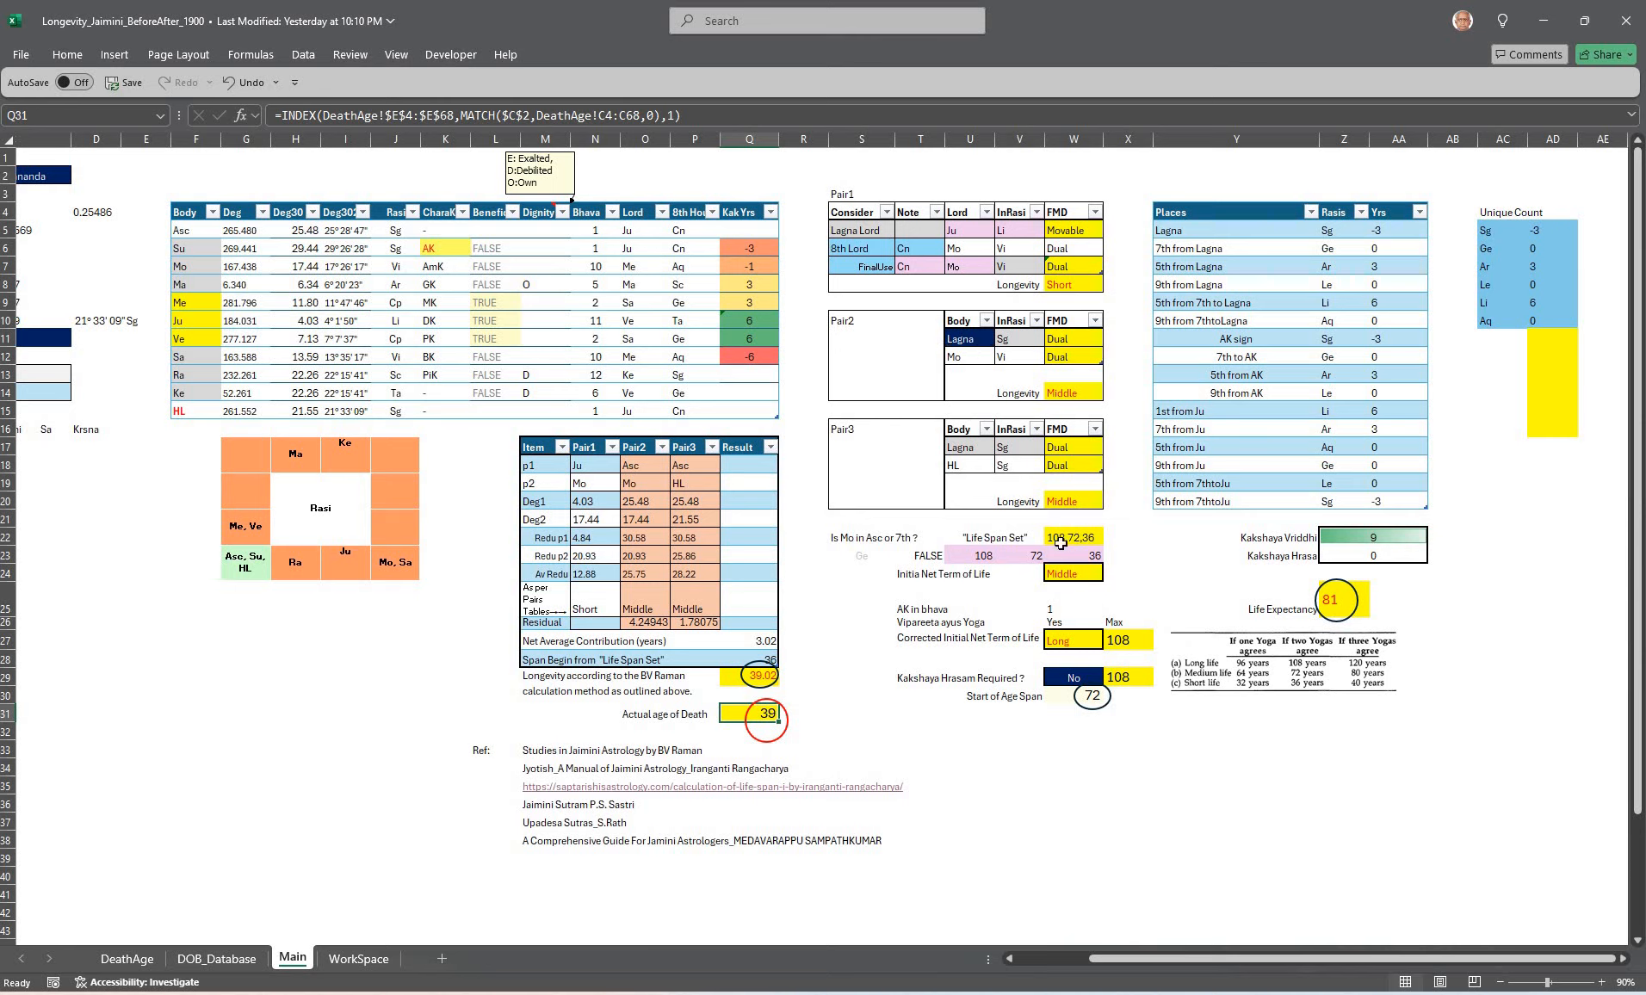
pyautogui.click(1074, 572)
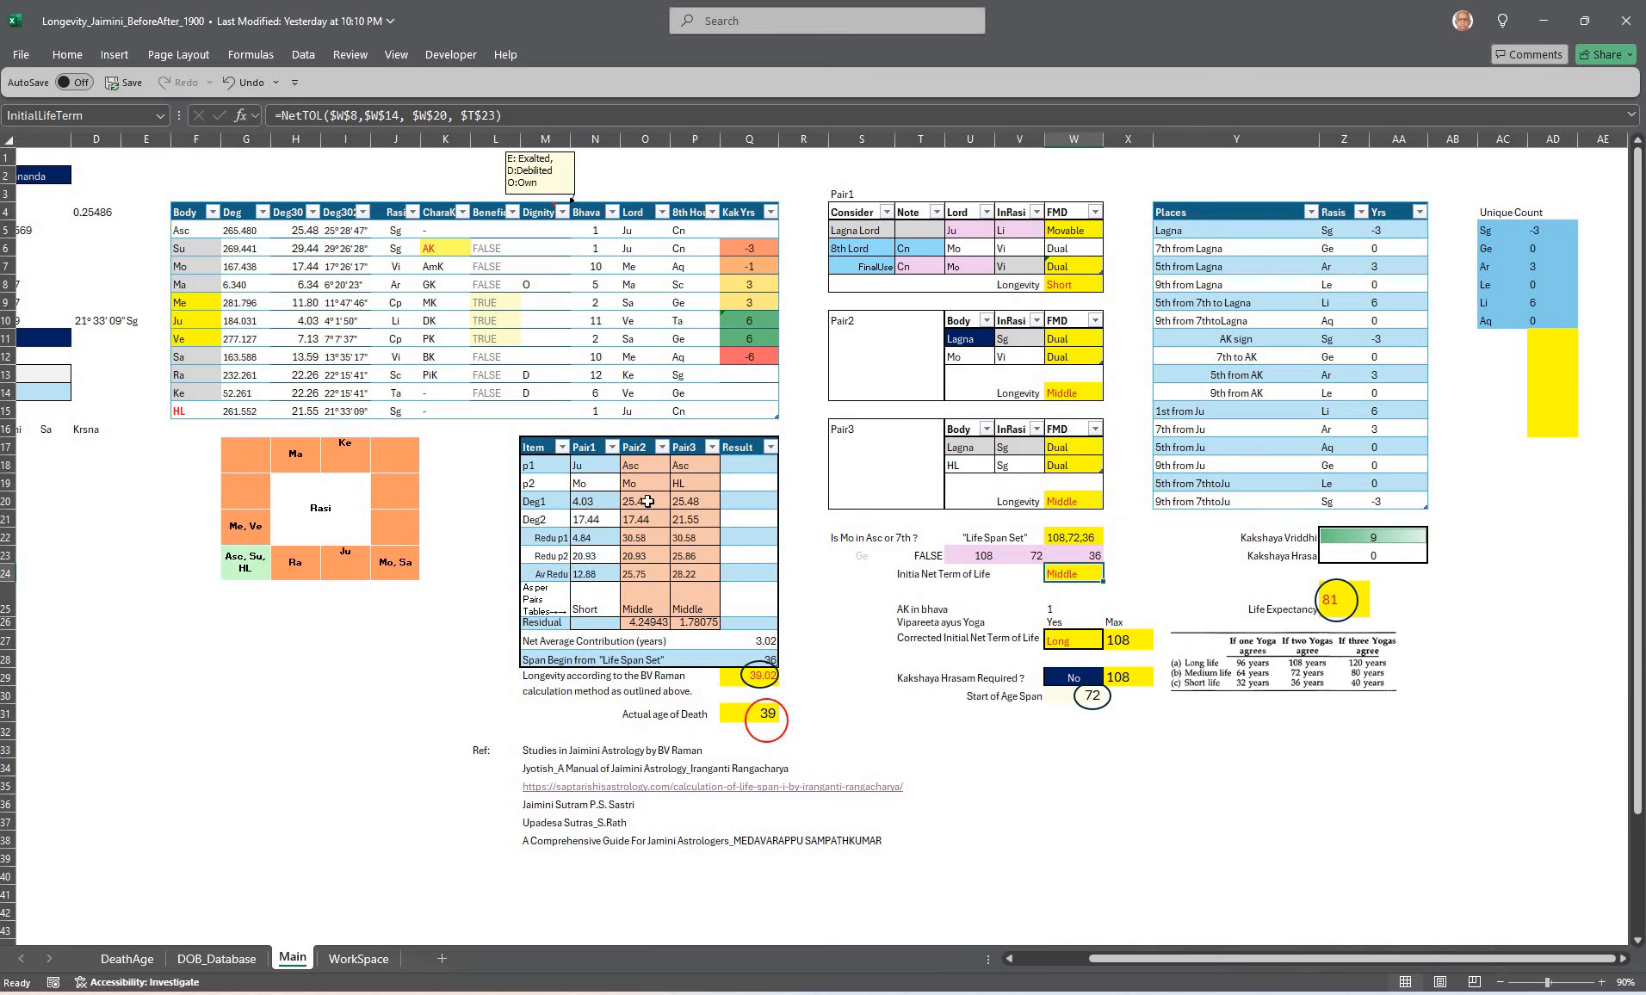
# Inspect the body and degree lookup formulas for Pair2 and Pair3 in the longevity calculation table.
pyautogui.click(648, 501)
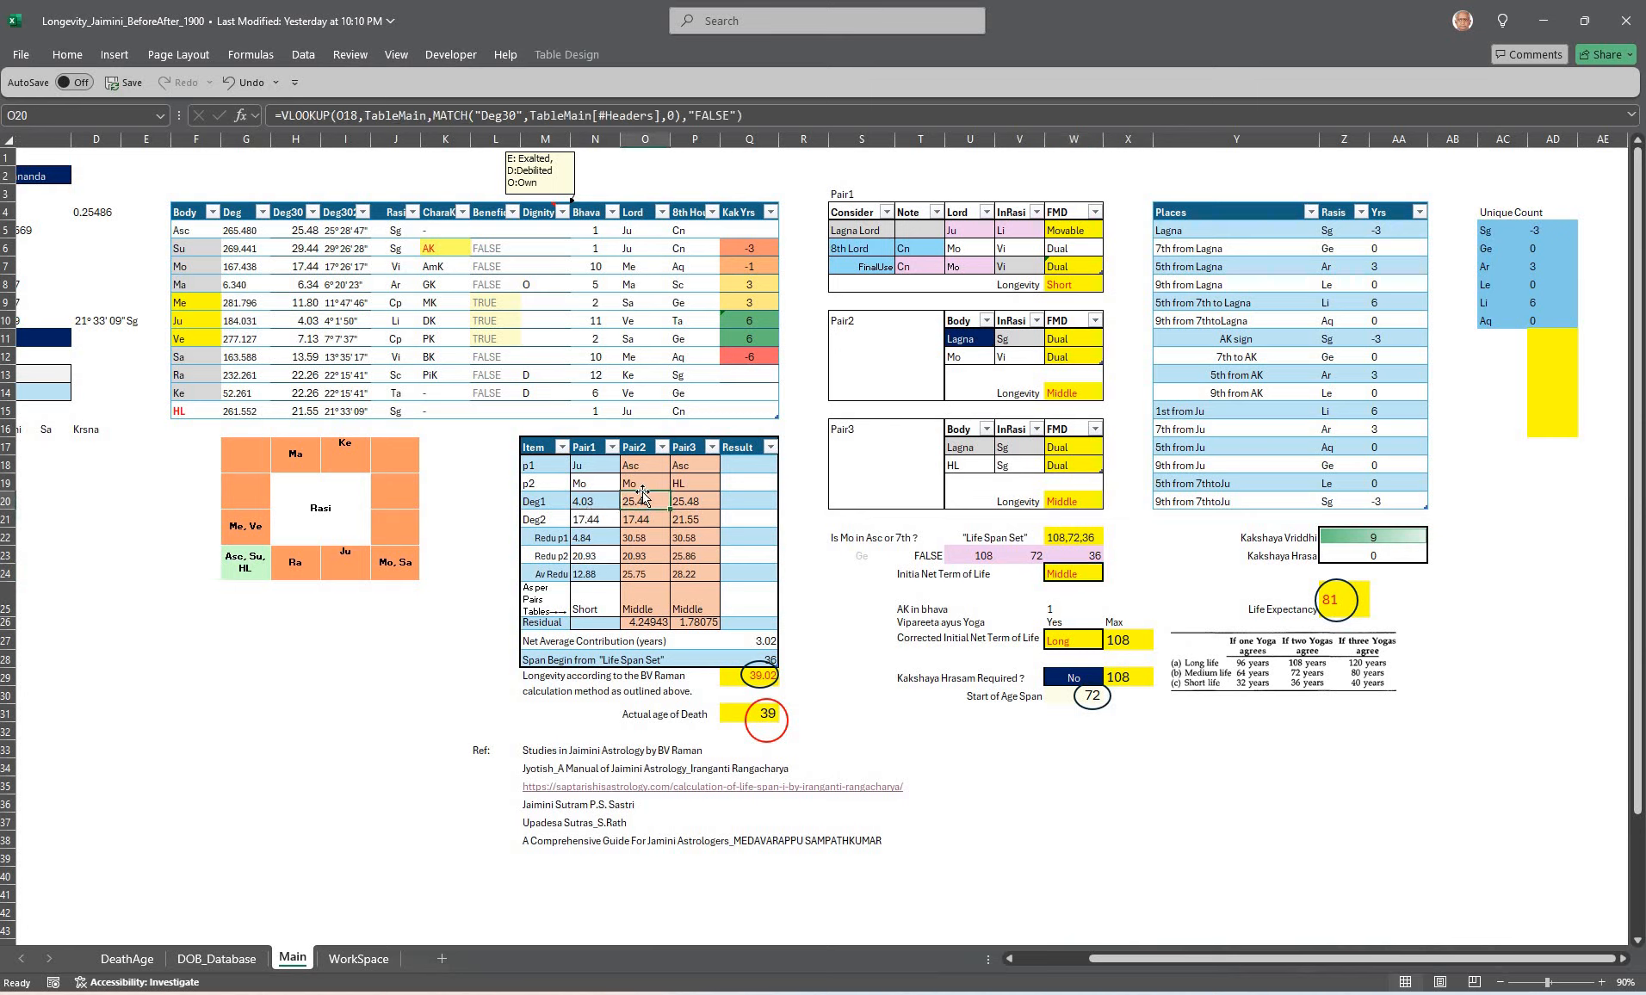
pyautogui.click(688, 500)
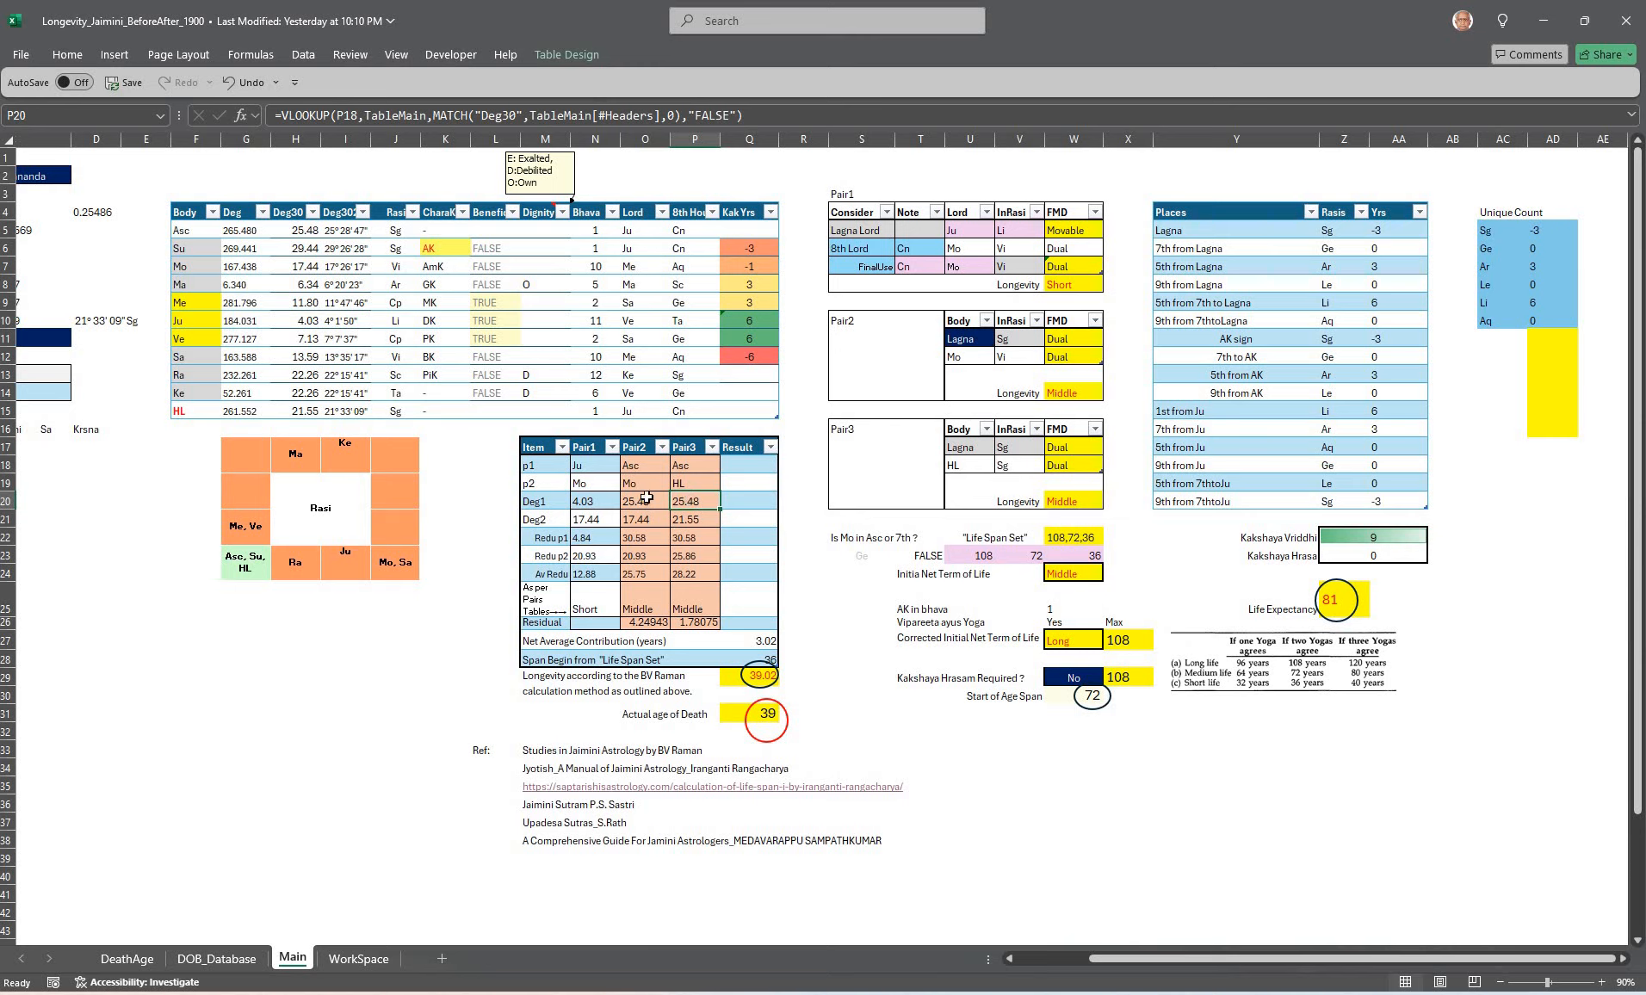
pyautogui.click(649, 467)
pyautogui.click(637, 500)
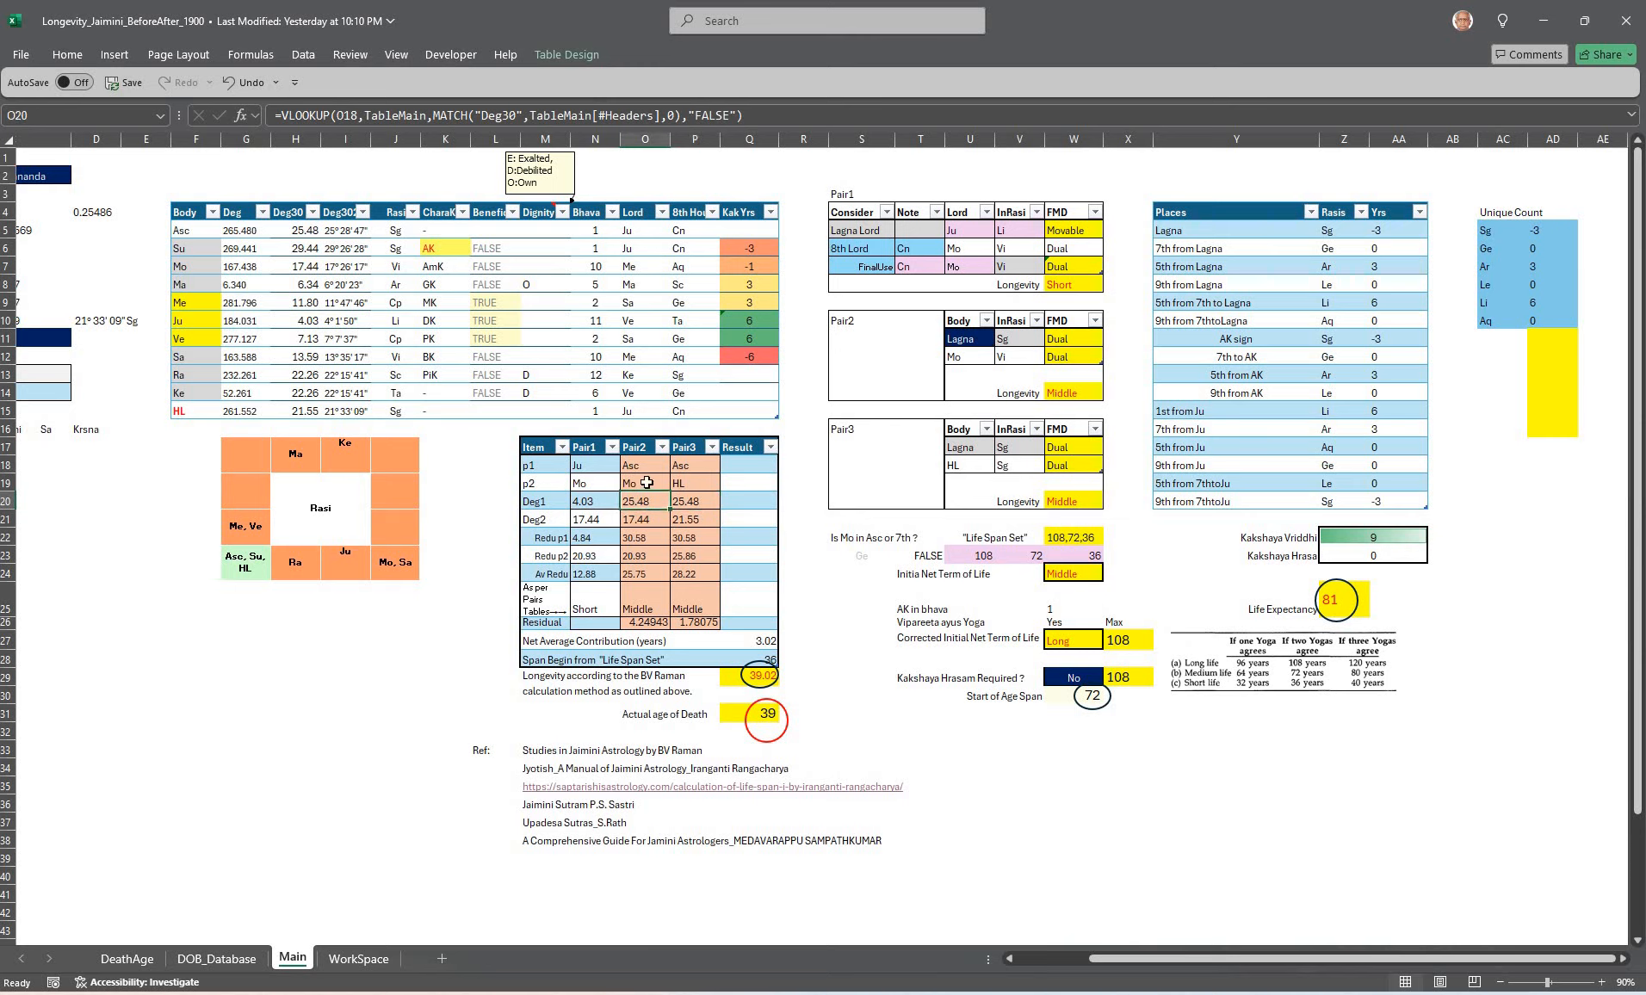
pyautogui.click(647, 484)
pyautogui.click(644, 529)
pyautogui.click(648, 499)
pyautogui.click(648, 520)
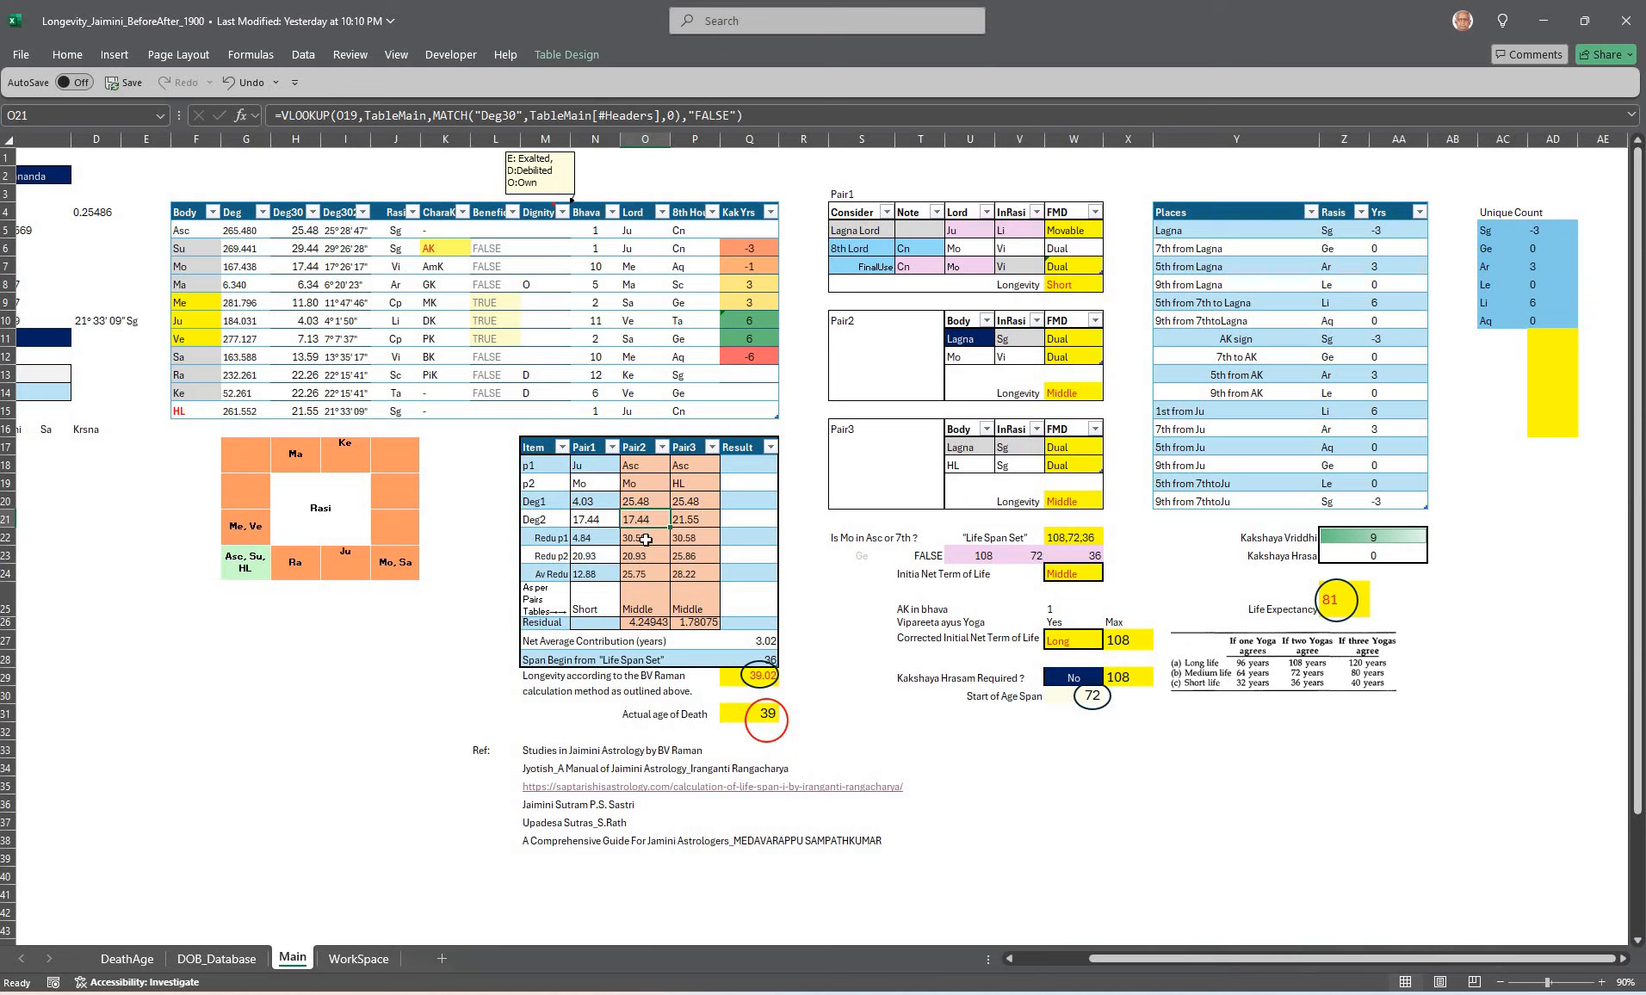
# Inspect the Pair2 formulas for the reduced values, their average and the residual, leaving them unedited.
pyautogui.click(646, 538)
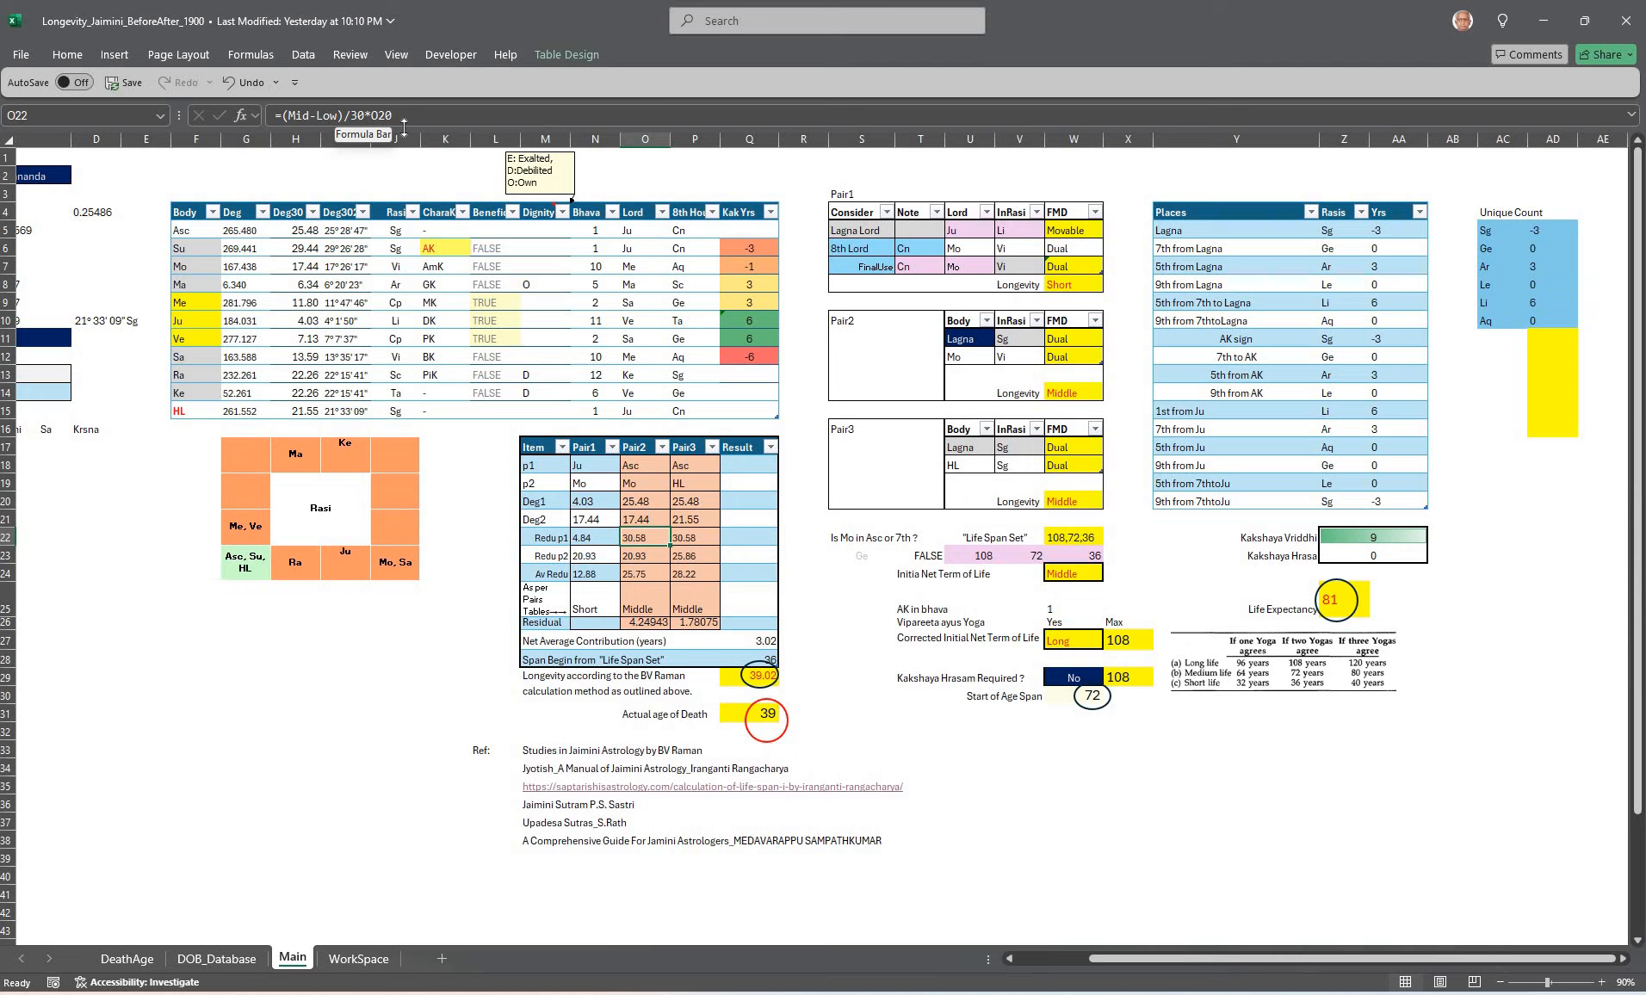
pyautogui.click(641, 556)
pyautogui.click(642, 576)
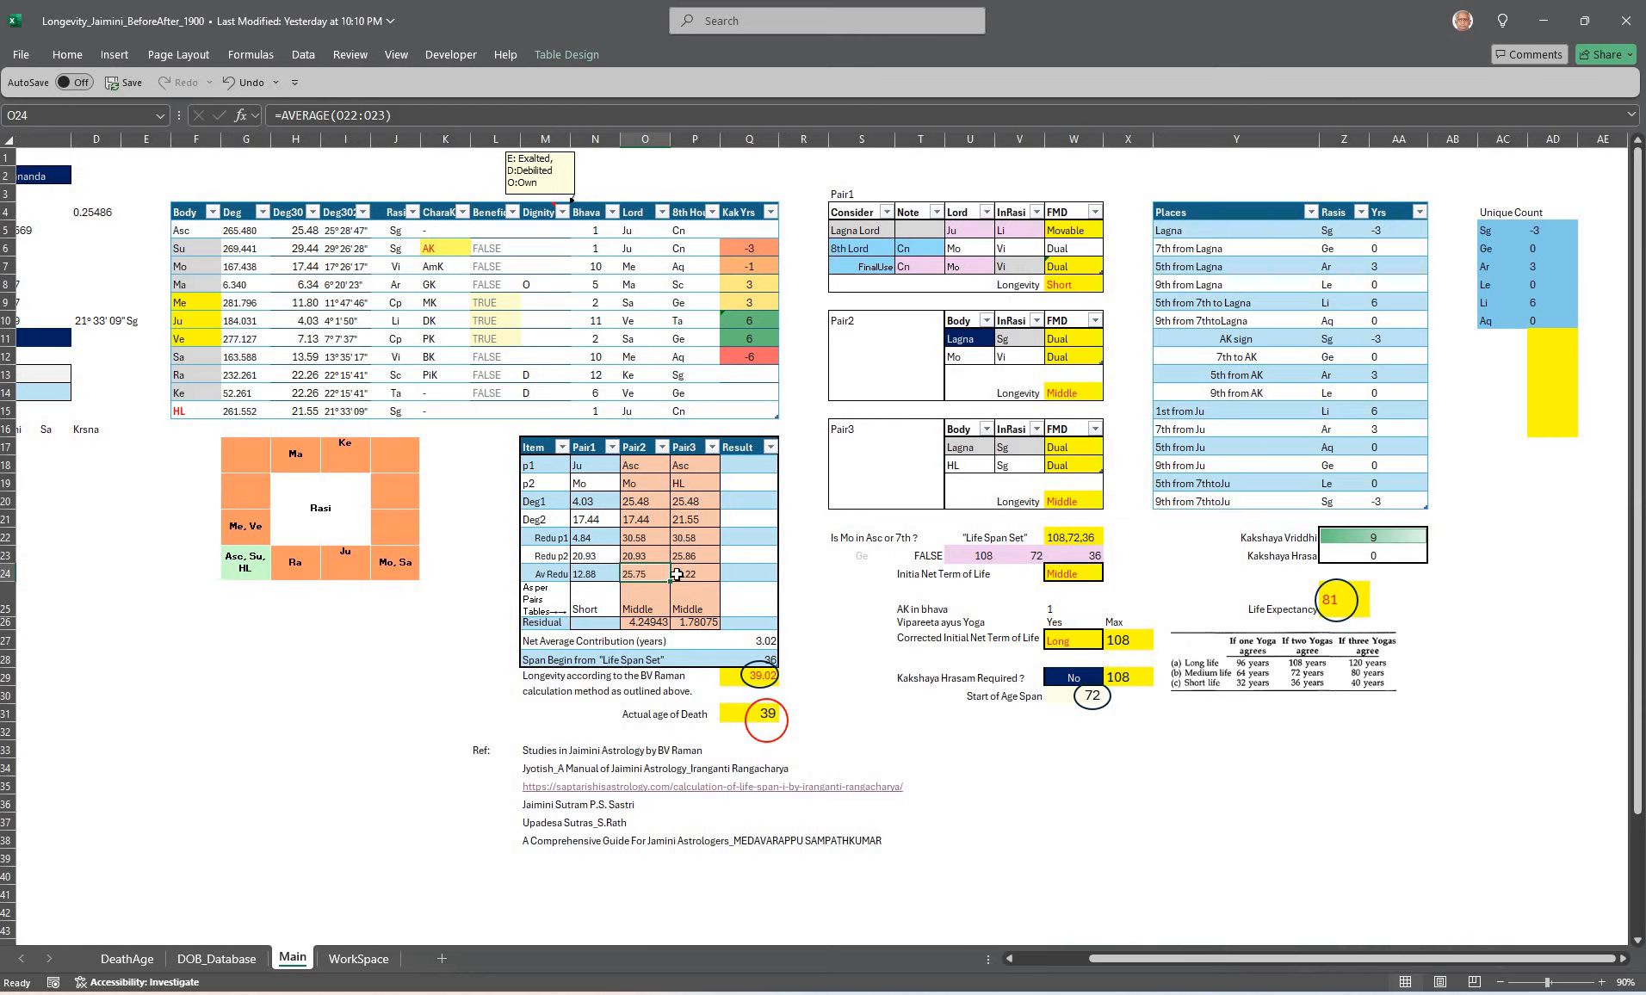
pyautogui.click(638, 626)
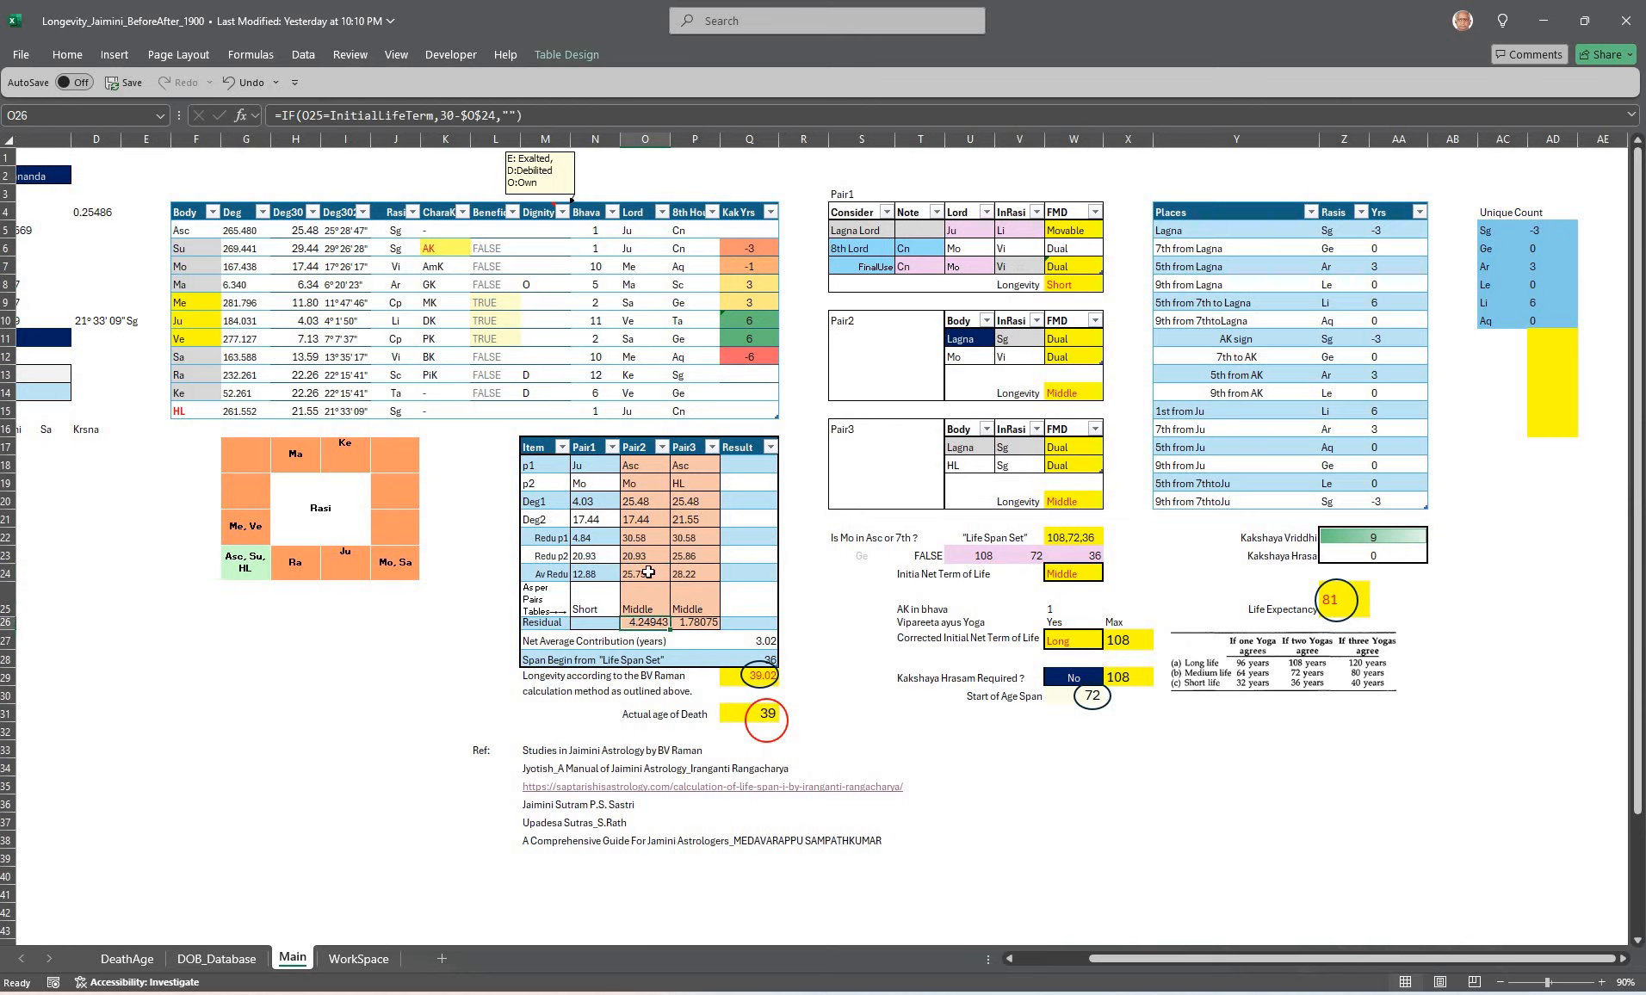
pyautogui.click(525, 116)
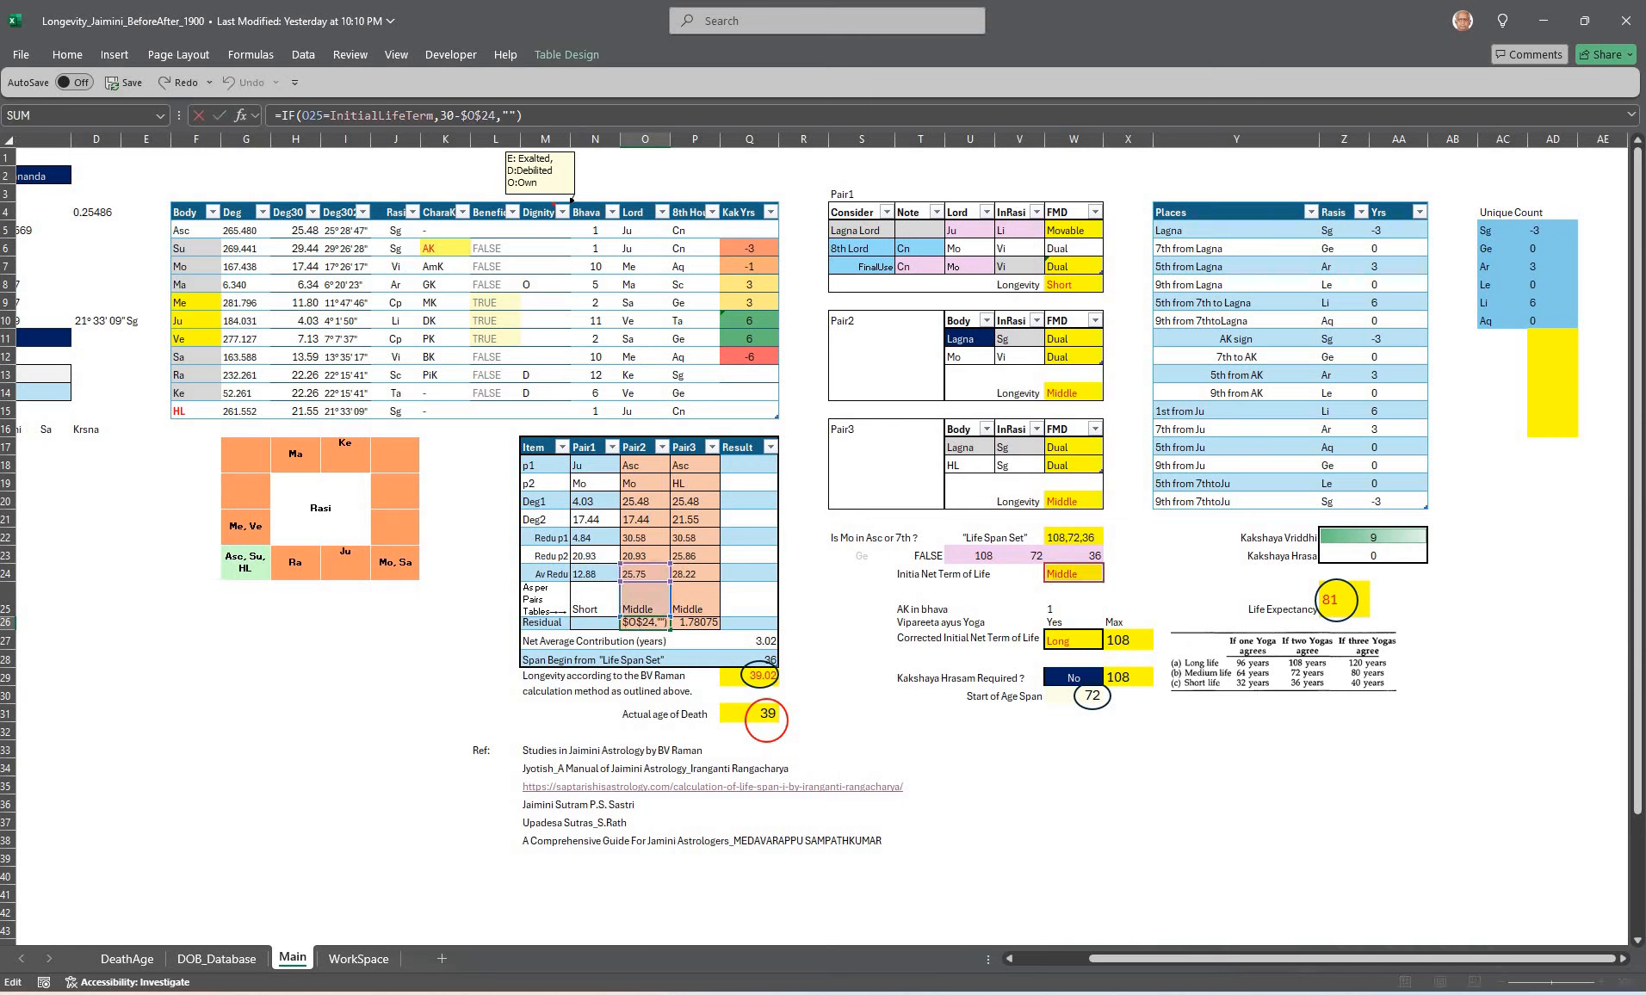
pyautogui.press('Escape')
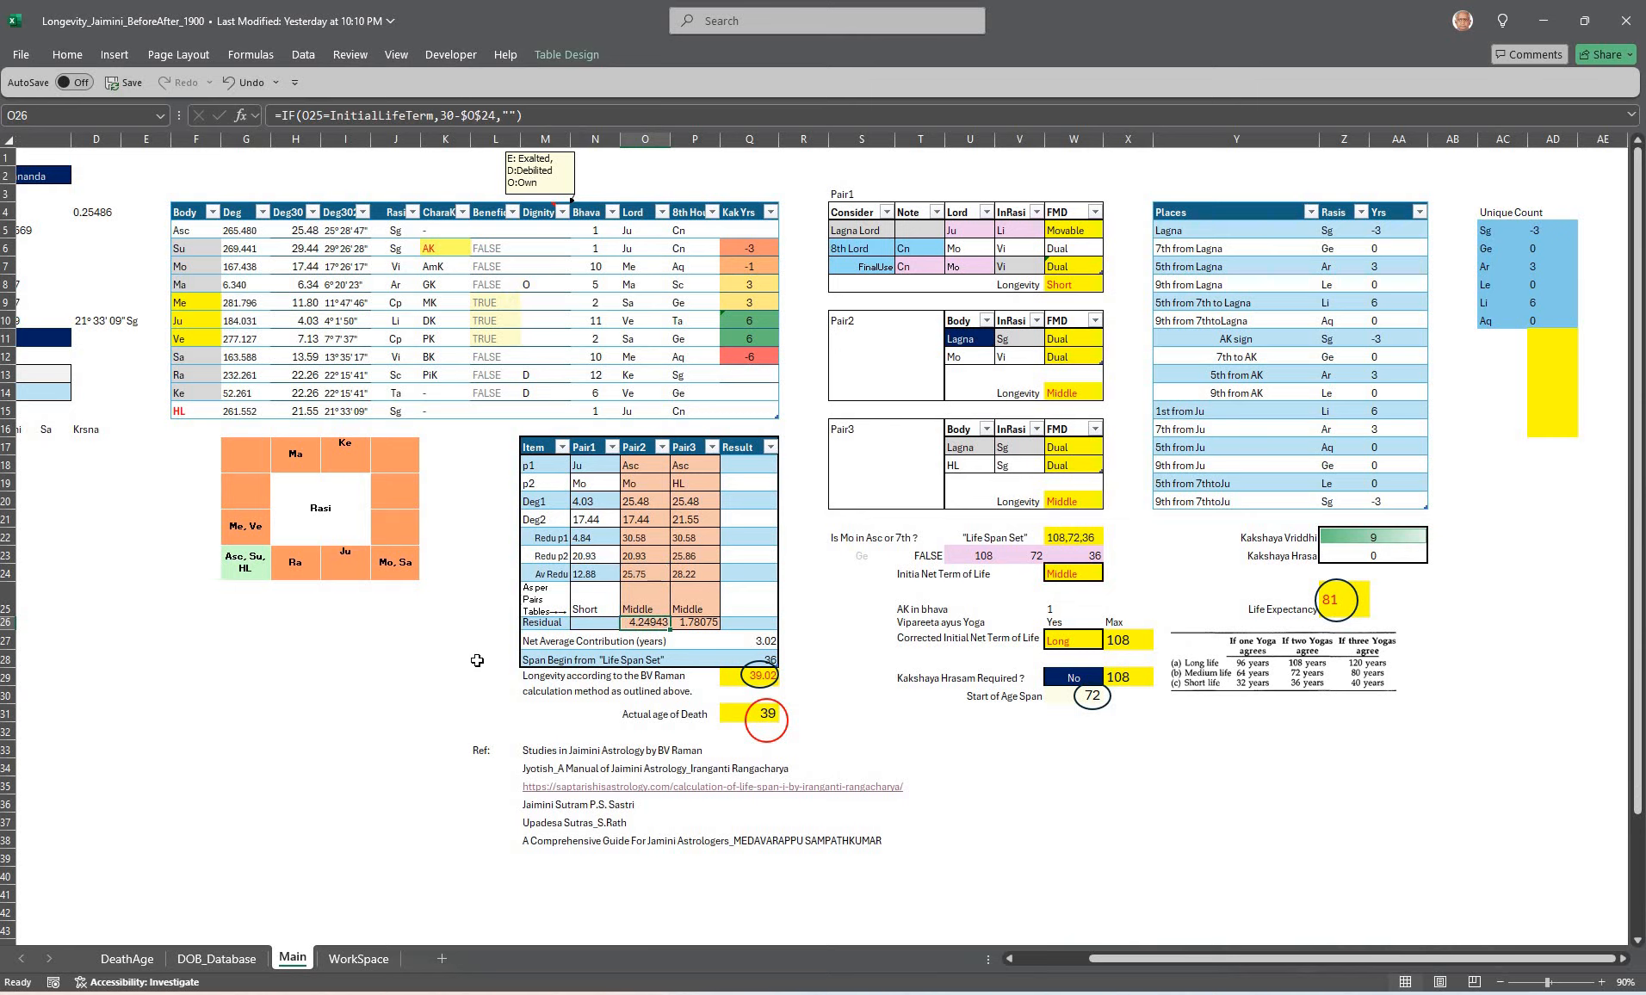
# Inspect the Net Average Contribution formula together with the low life span value and the initial net term of life.
pyautogui.click(763, 643)
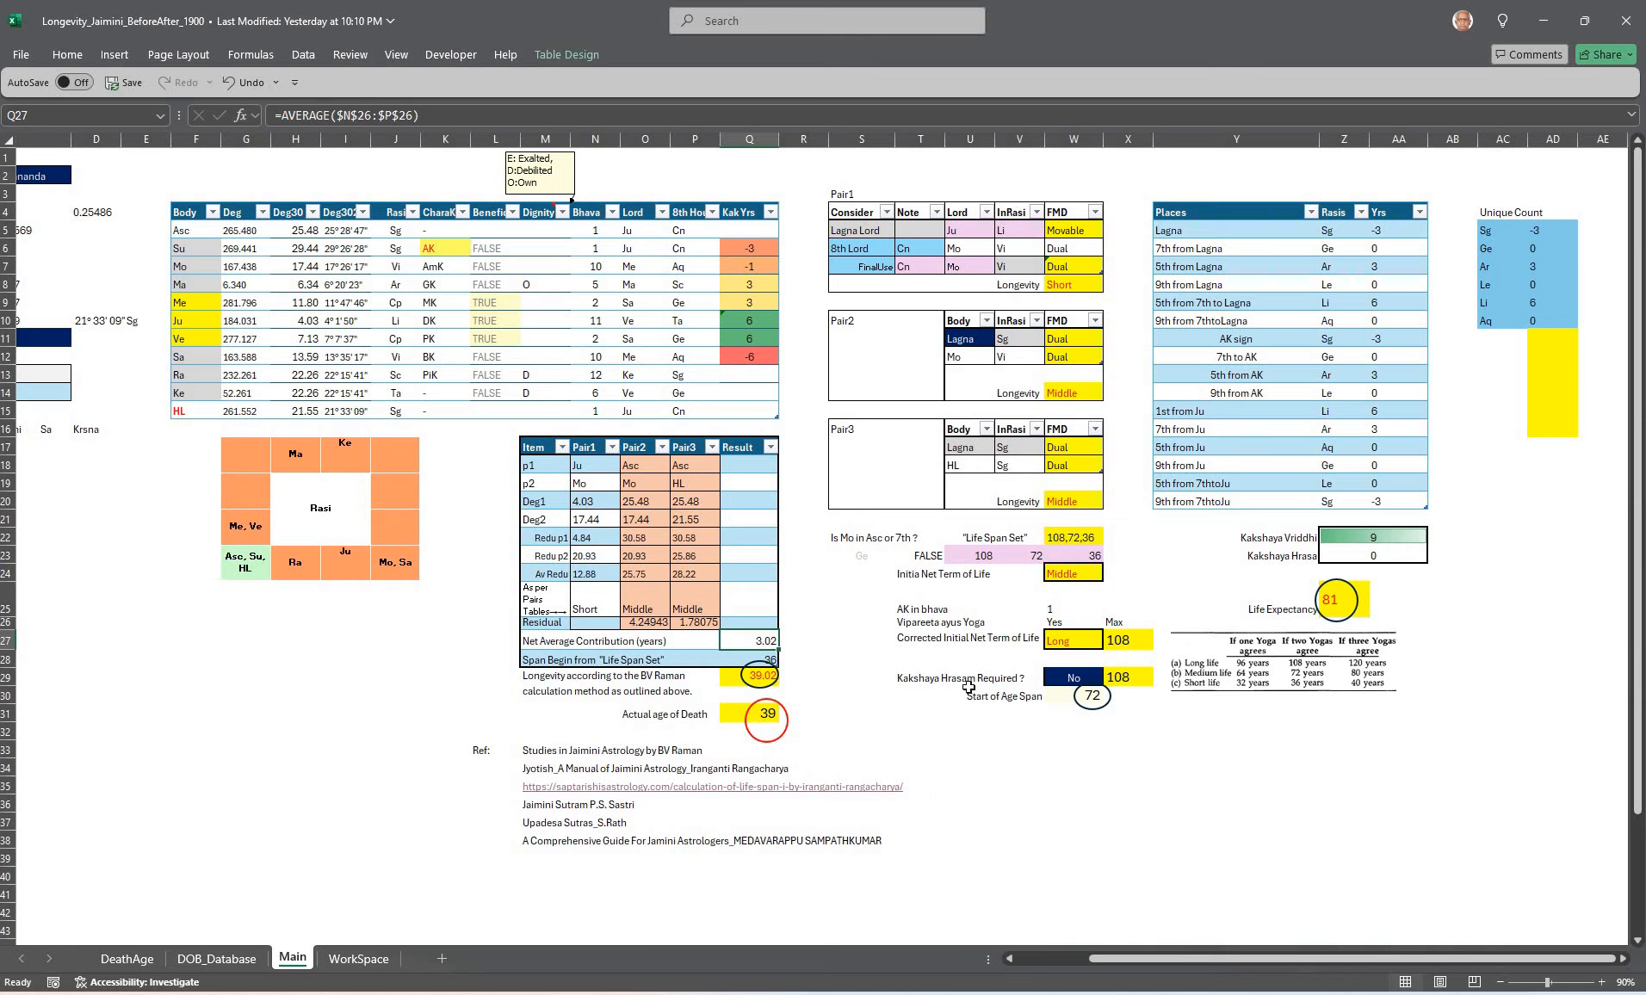
pyautogui.click(1076, 555)
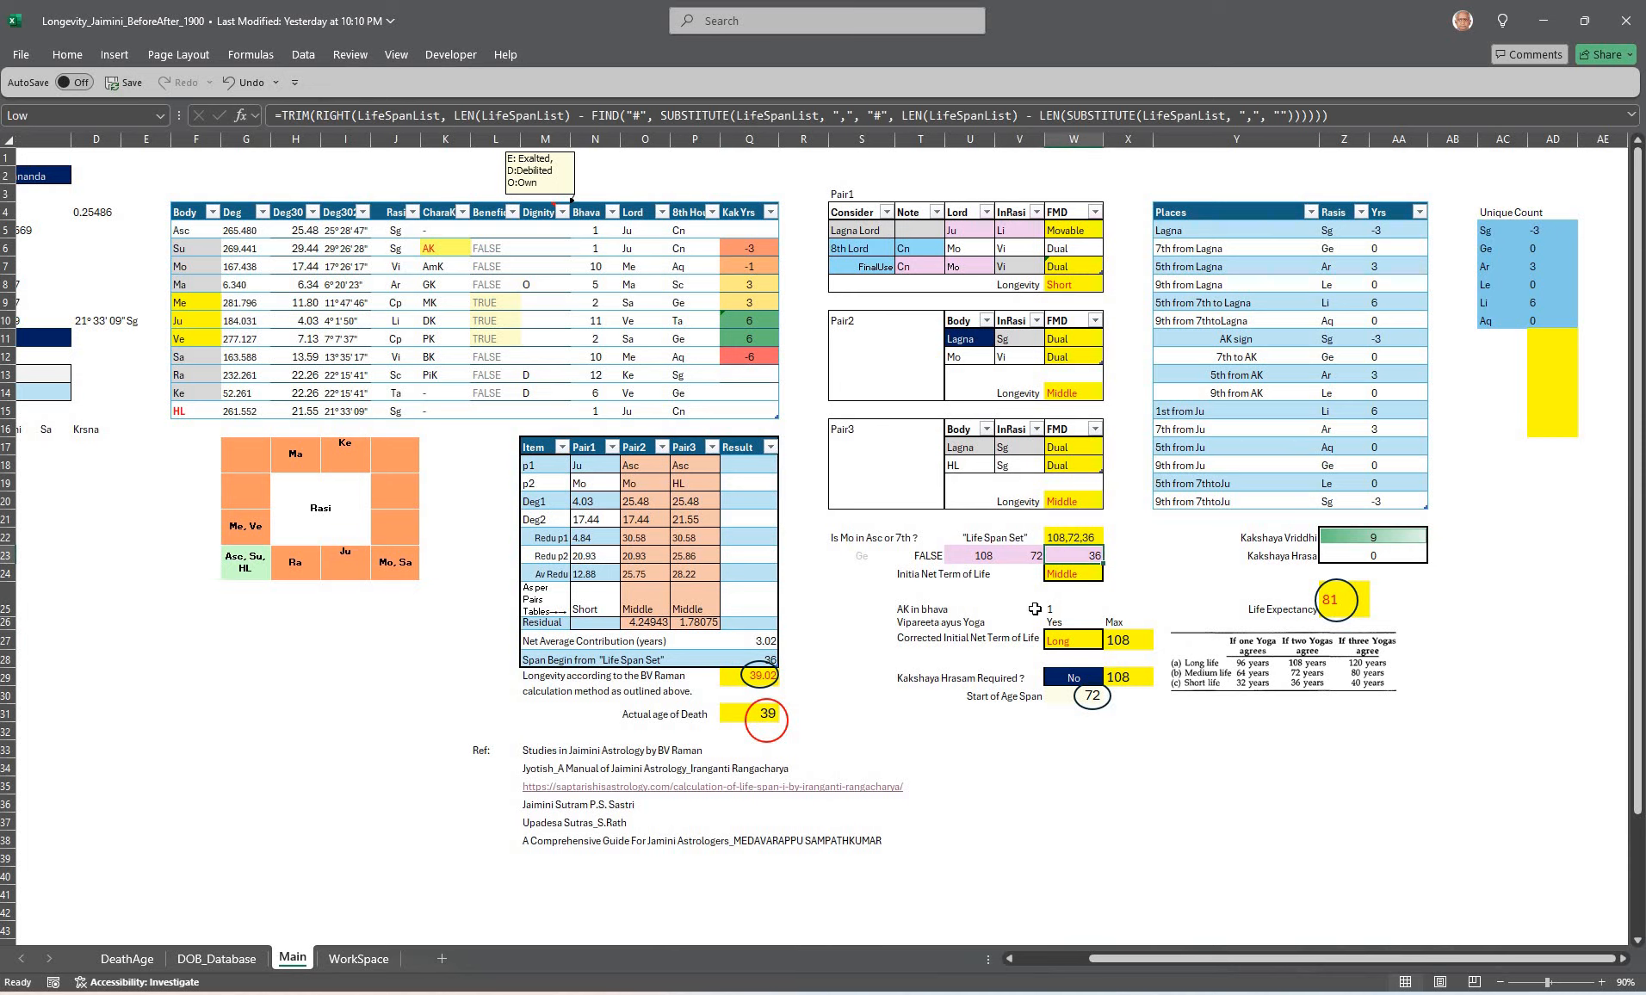
pyautogui.click(1067, 574)
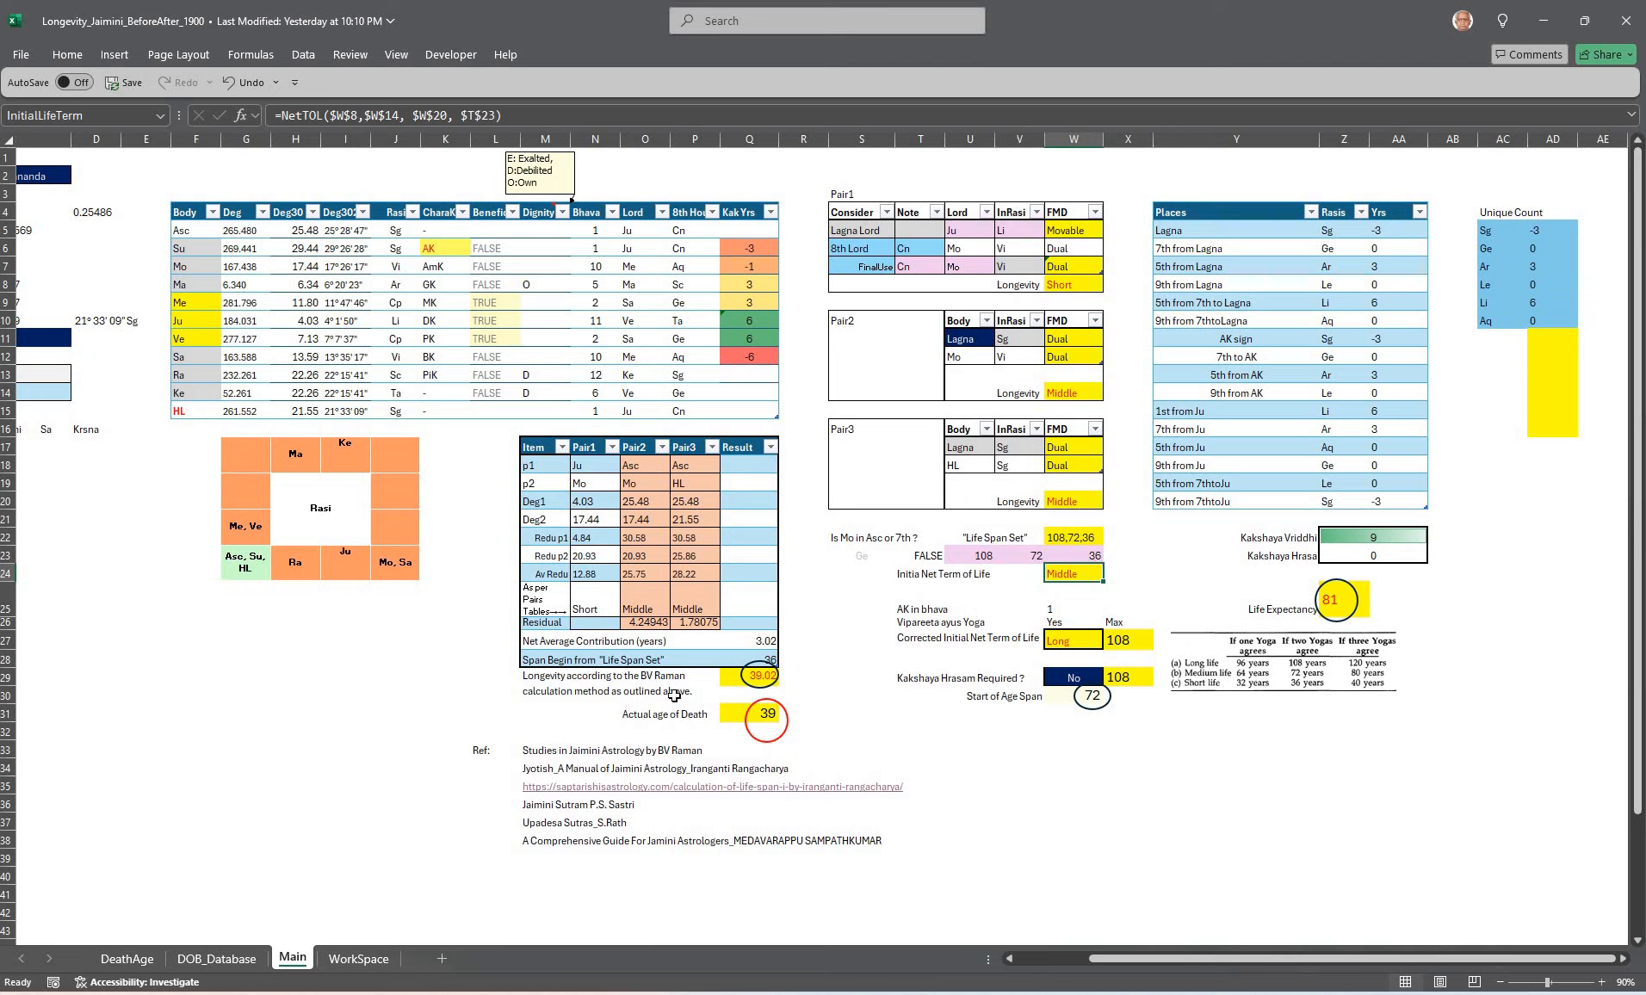
pyautogui.click(766, 637)
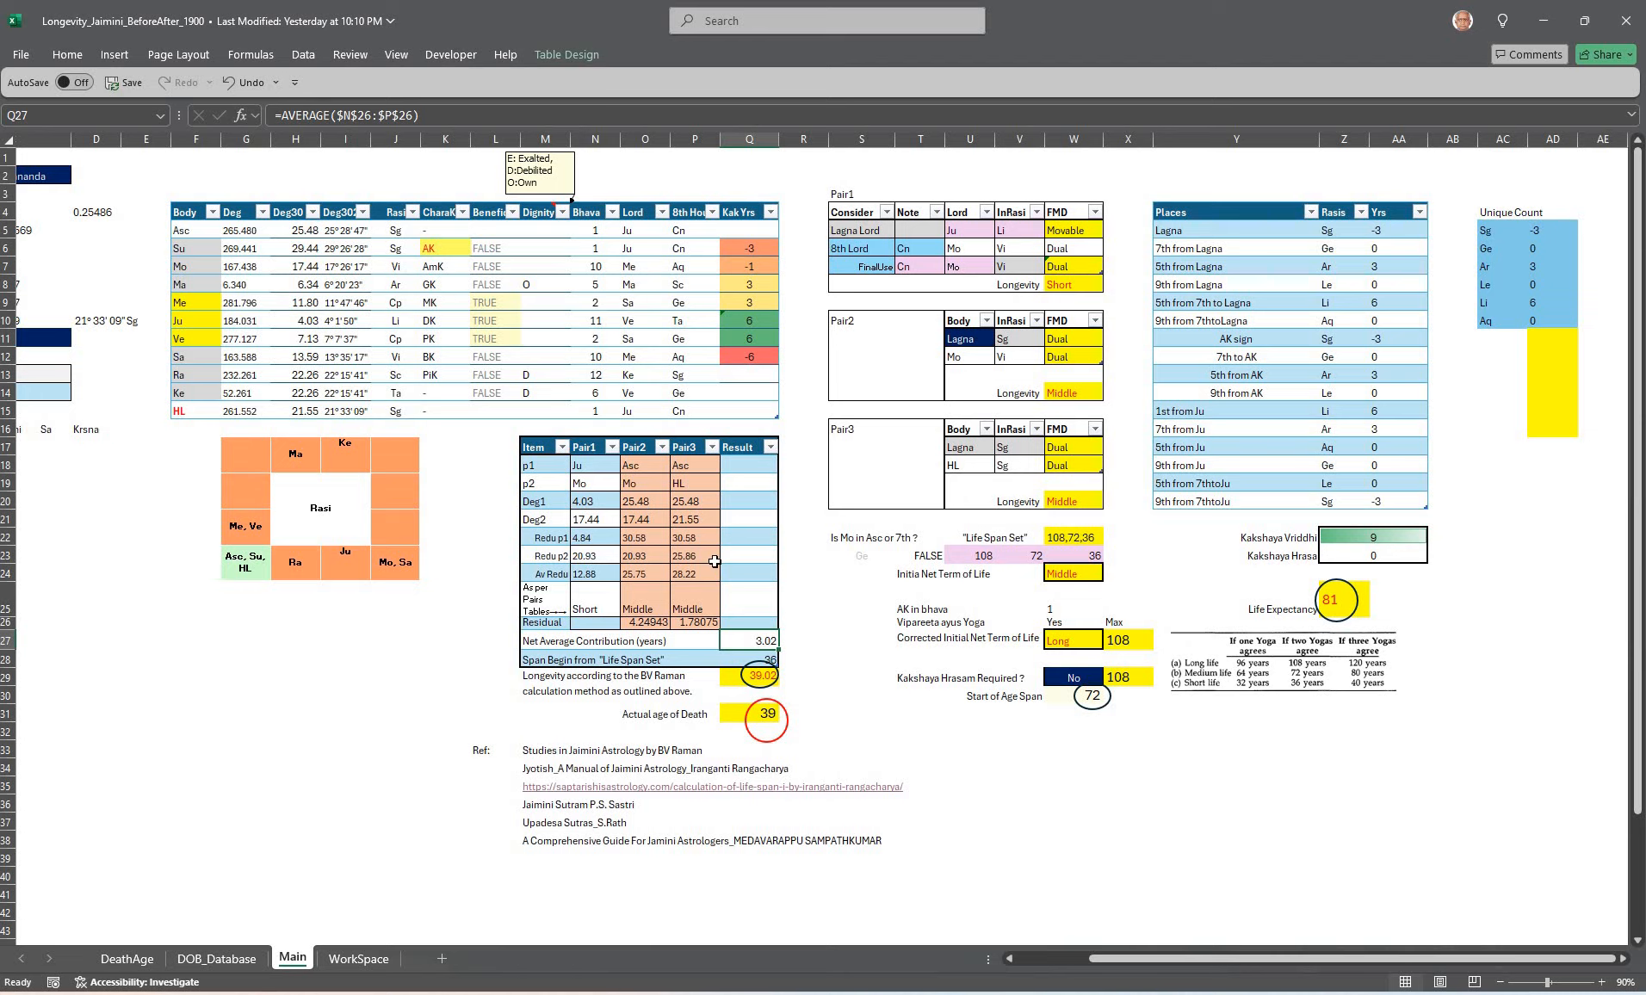
# Switch the chart to Morarji Desai in the Name selection of the Main sheet.
pyautogui.moveTo(1245, 958); pyautogui.dragTo(960, 981)
pyautogui.click(254, 176)
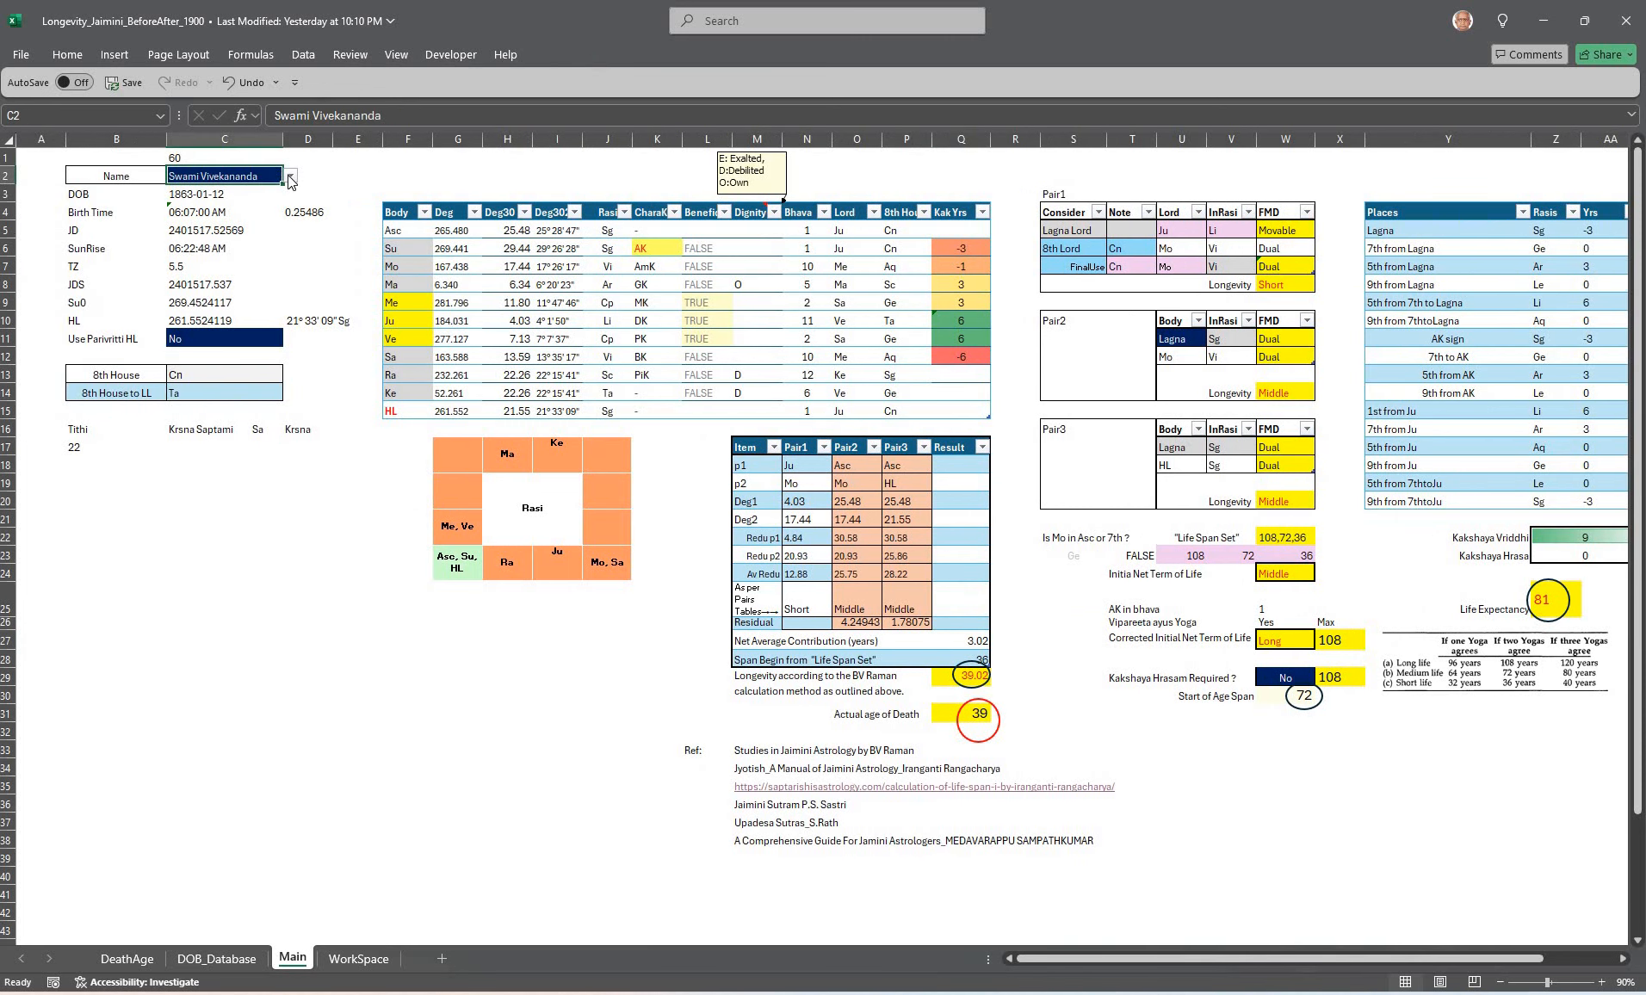
pyautogui.click(291, 176)
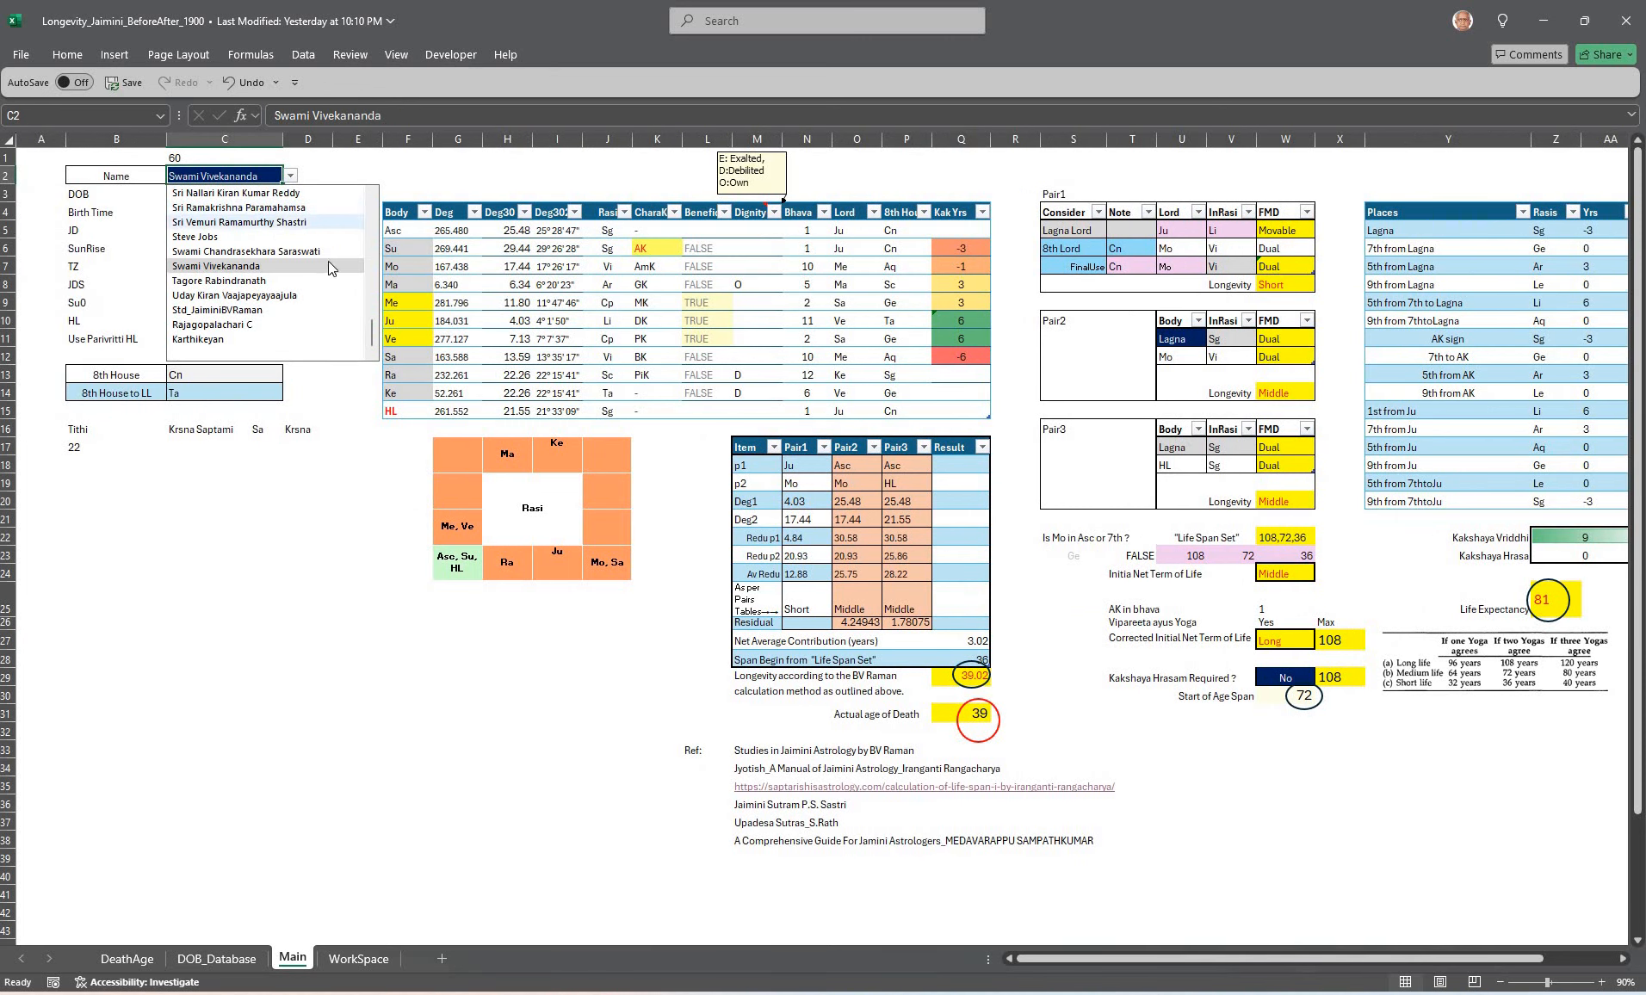
pyautogui.moveTo(371, 331); pyautogui.dragTo(370, 284)
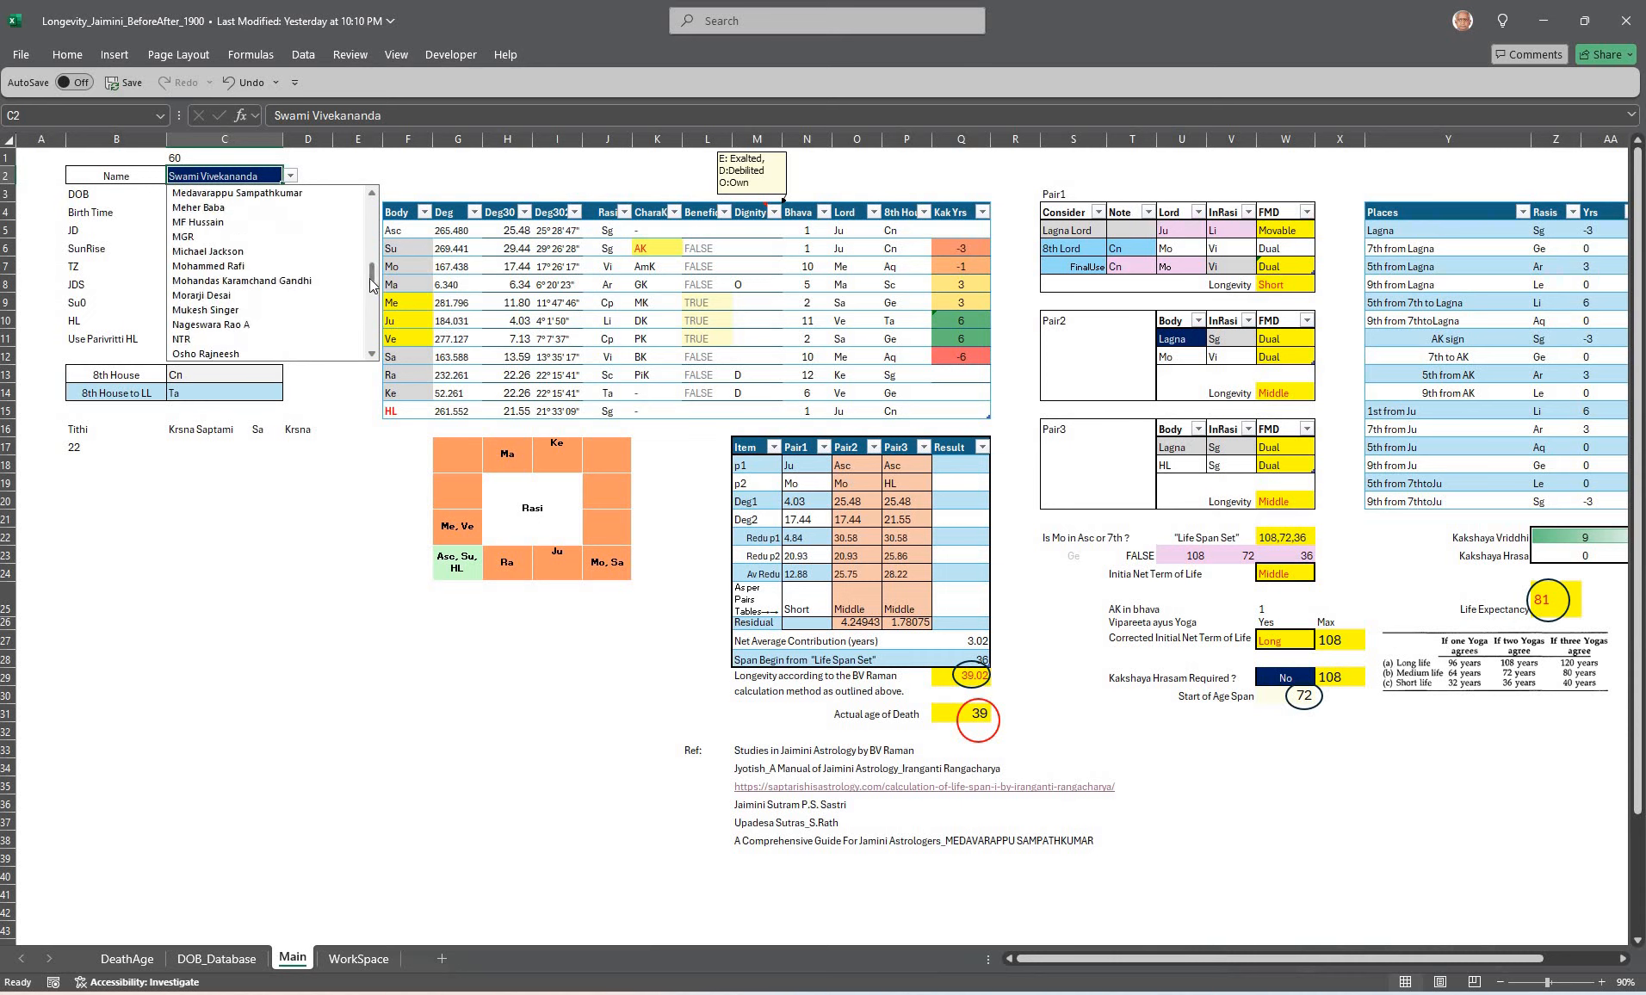
pyautogui.scroll(-1, 207, 293)
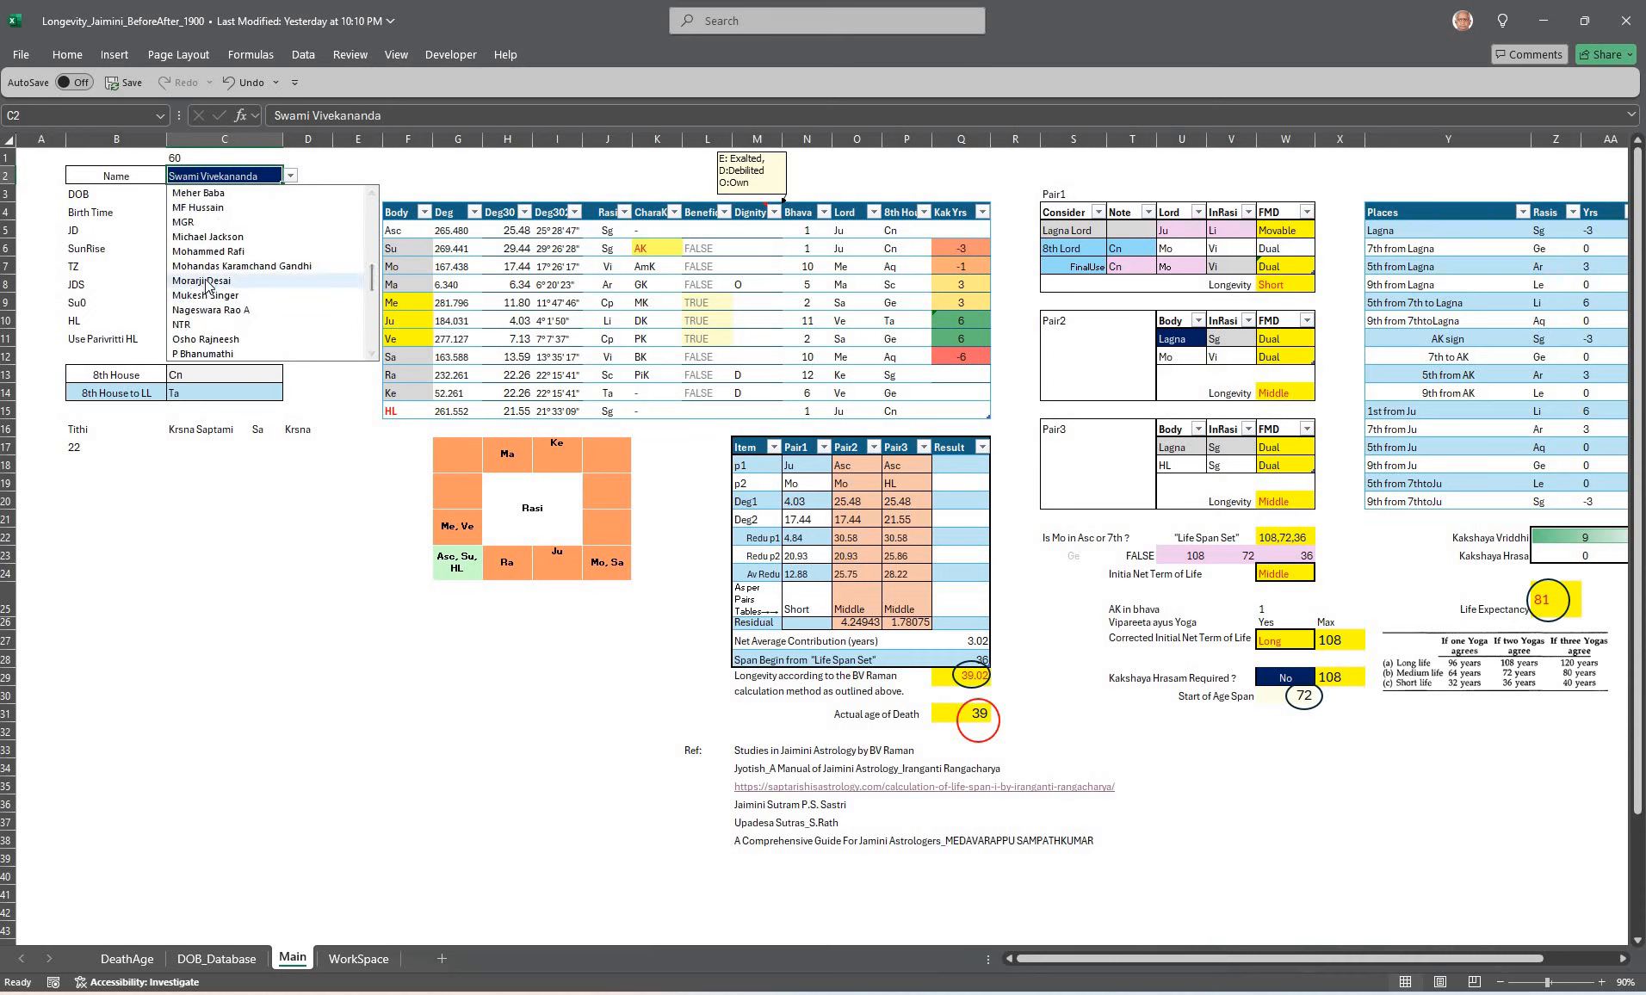
pyautogui.click(204, 279)
pyautogui.click(219, 586)
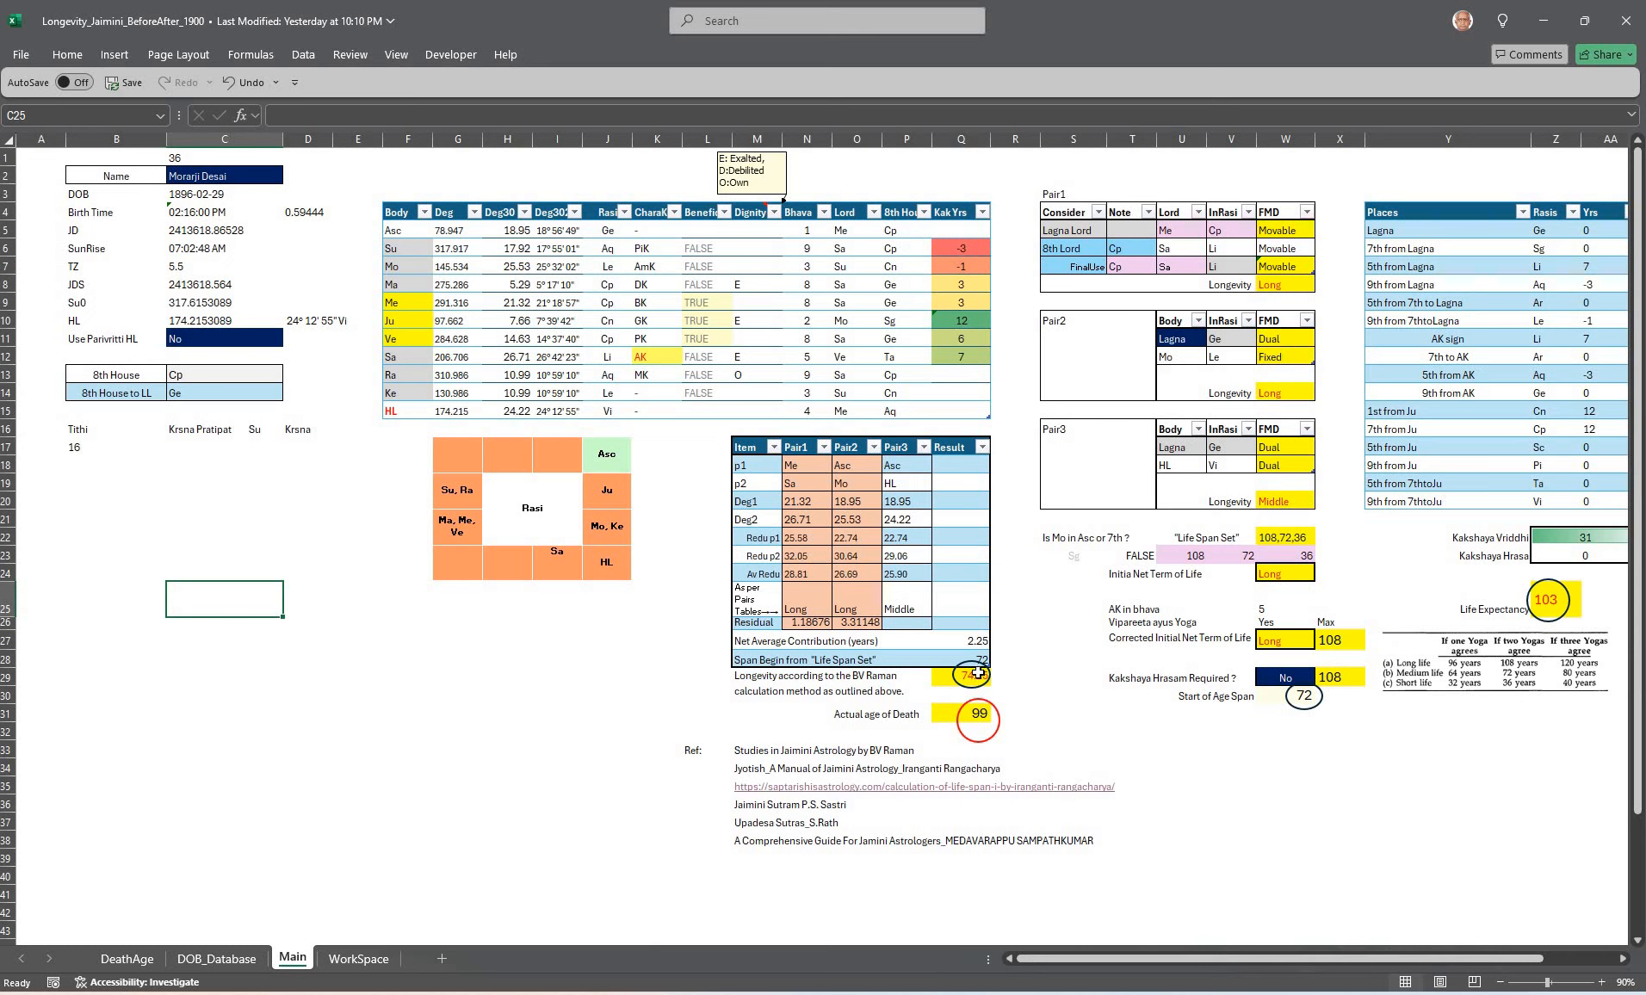
# Check the first Pair2 body and inspect the formulas for the middle and high values of the Life Span Set.
pyautogui.moveTo(1179, 958); pyautogui.dragTo(1251, 958)
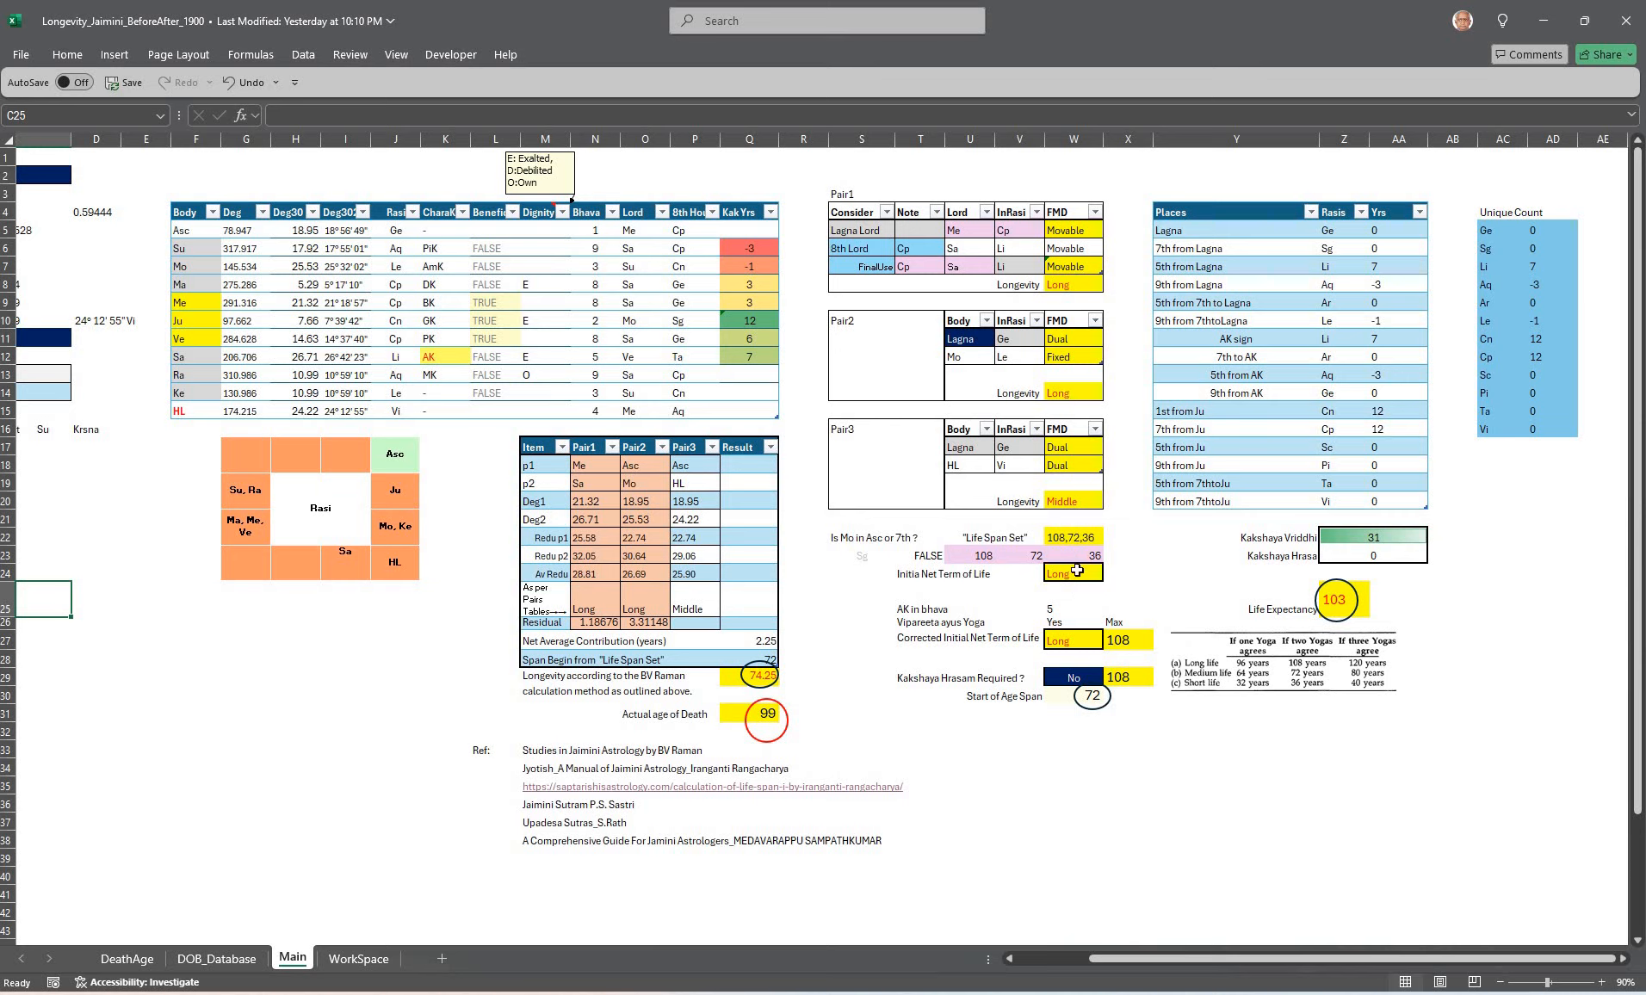
pyautogui.click(965, 334)
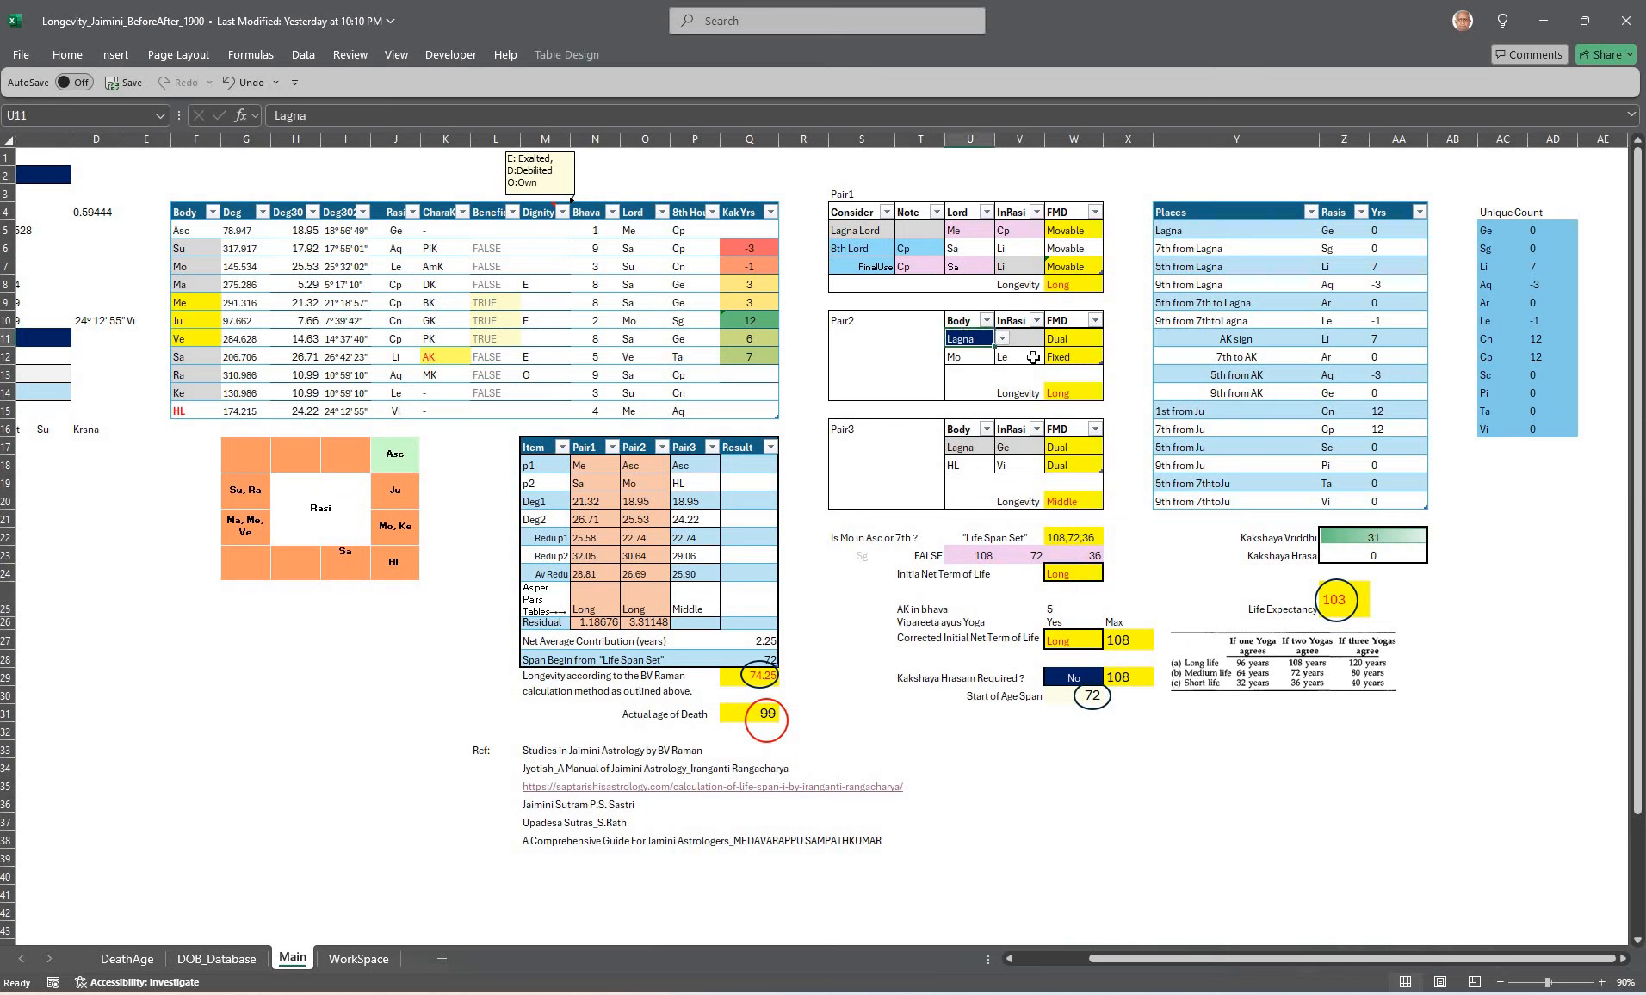
pyautogui.click(1335, 758)
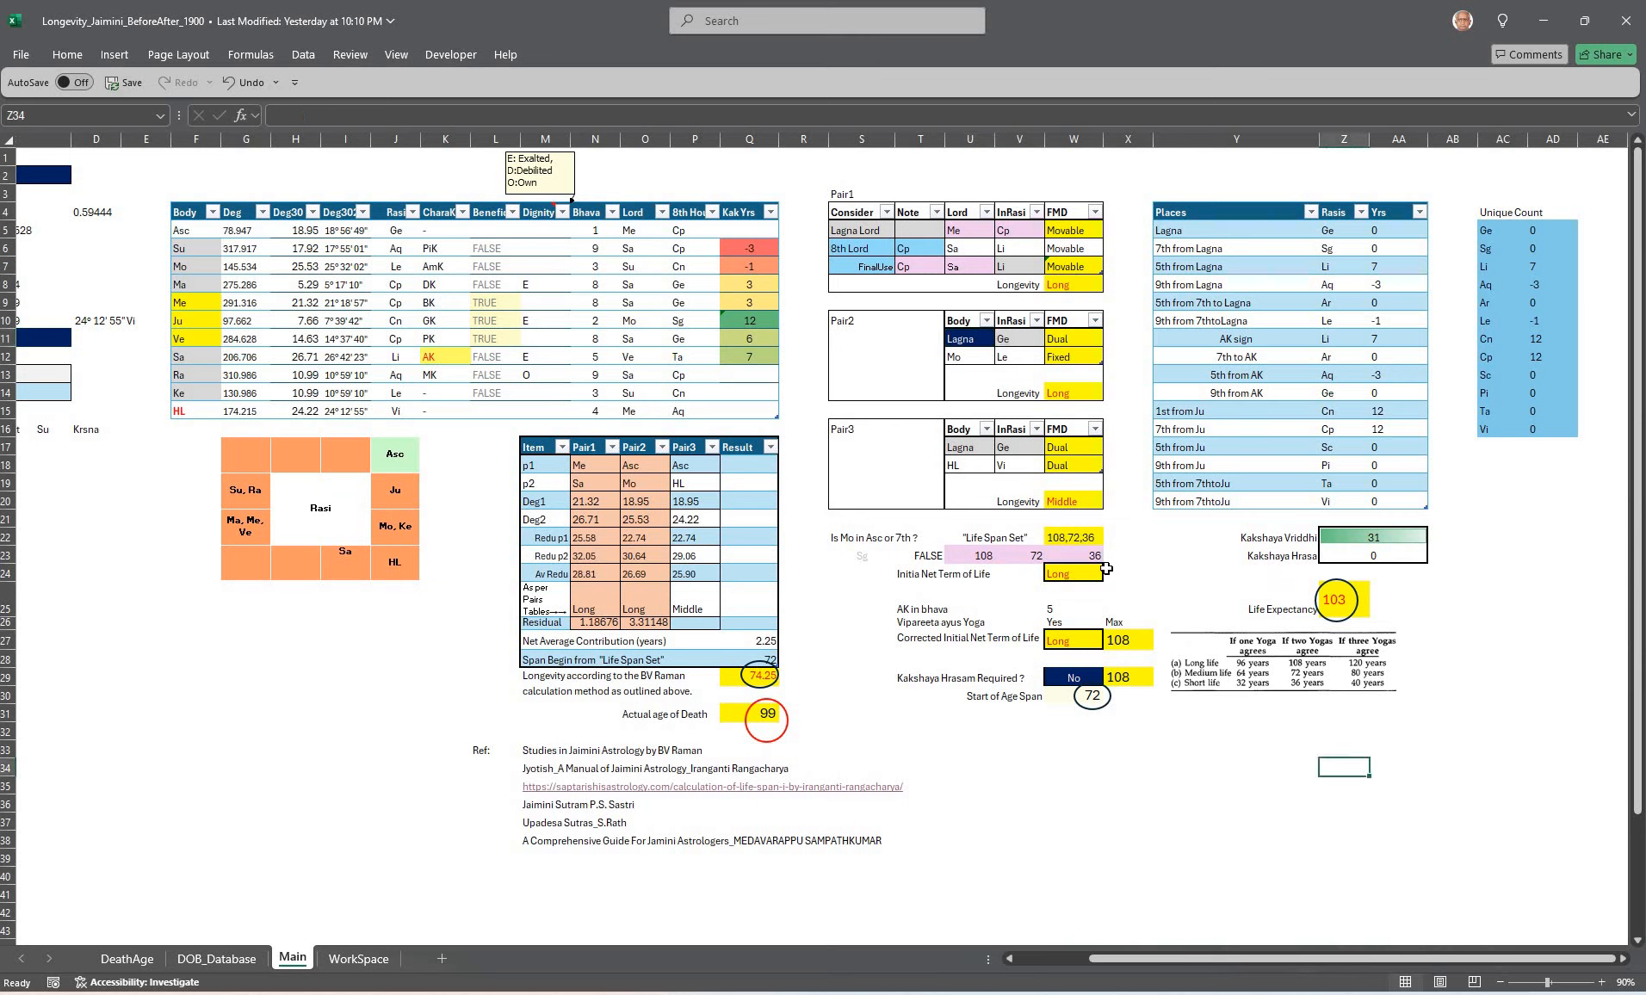
pyautogui.click(1028, 551)
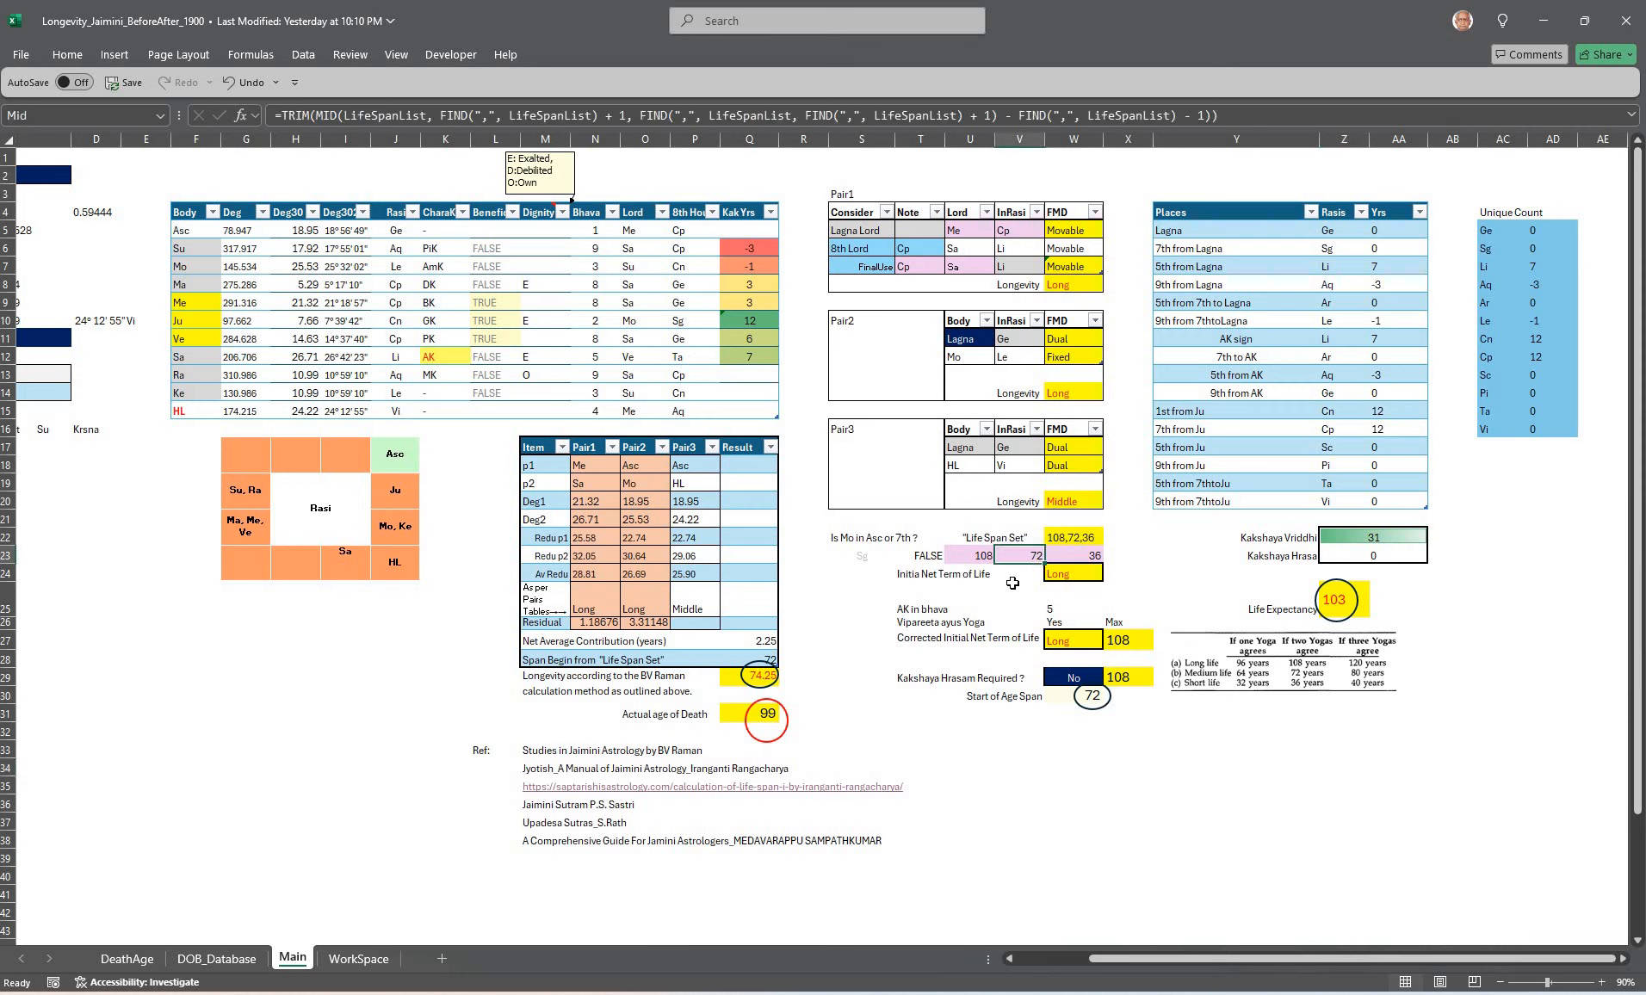
pyautogui.click(983, 553)
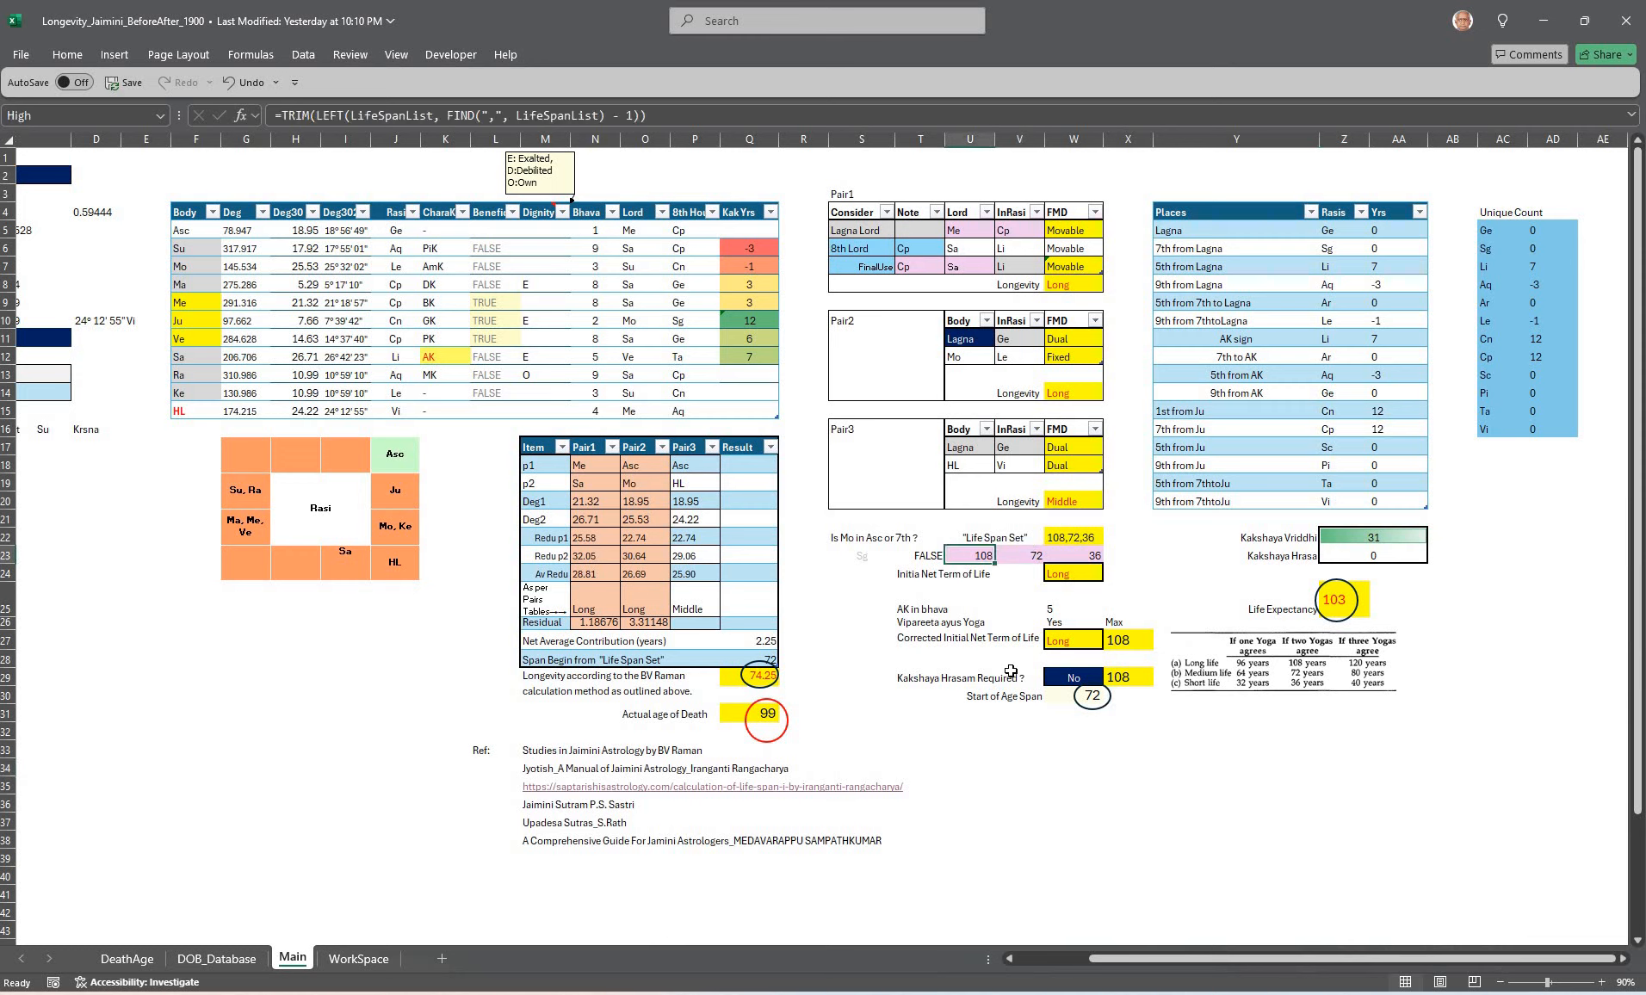
# Review the Kakshaya Hrasam option and the formulas for the Lagna rasi, the Sun's Kakshaya years and Kakshaya Vriddhi.
pyautogui.click(1070, 677)
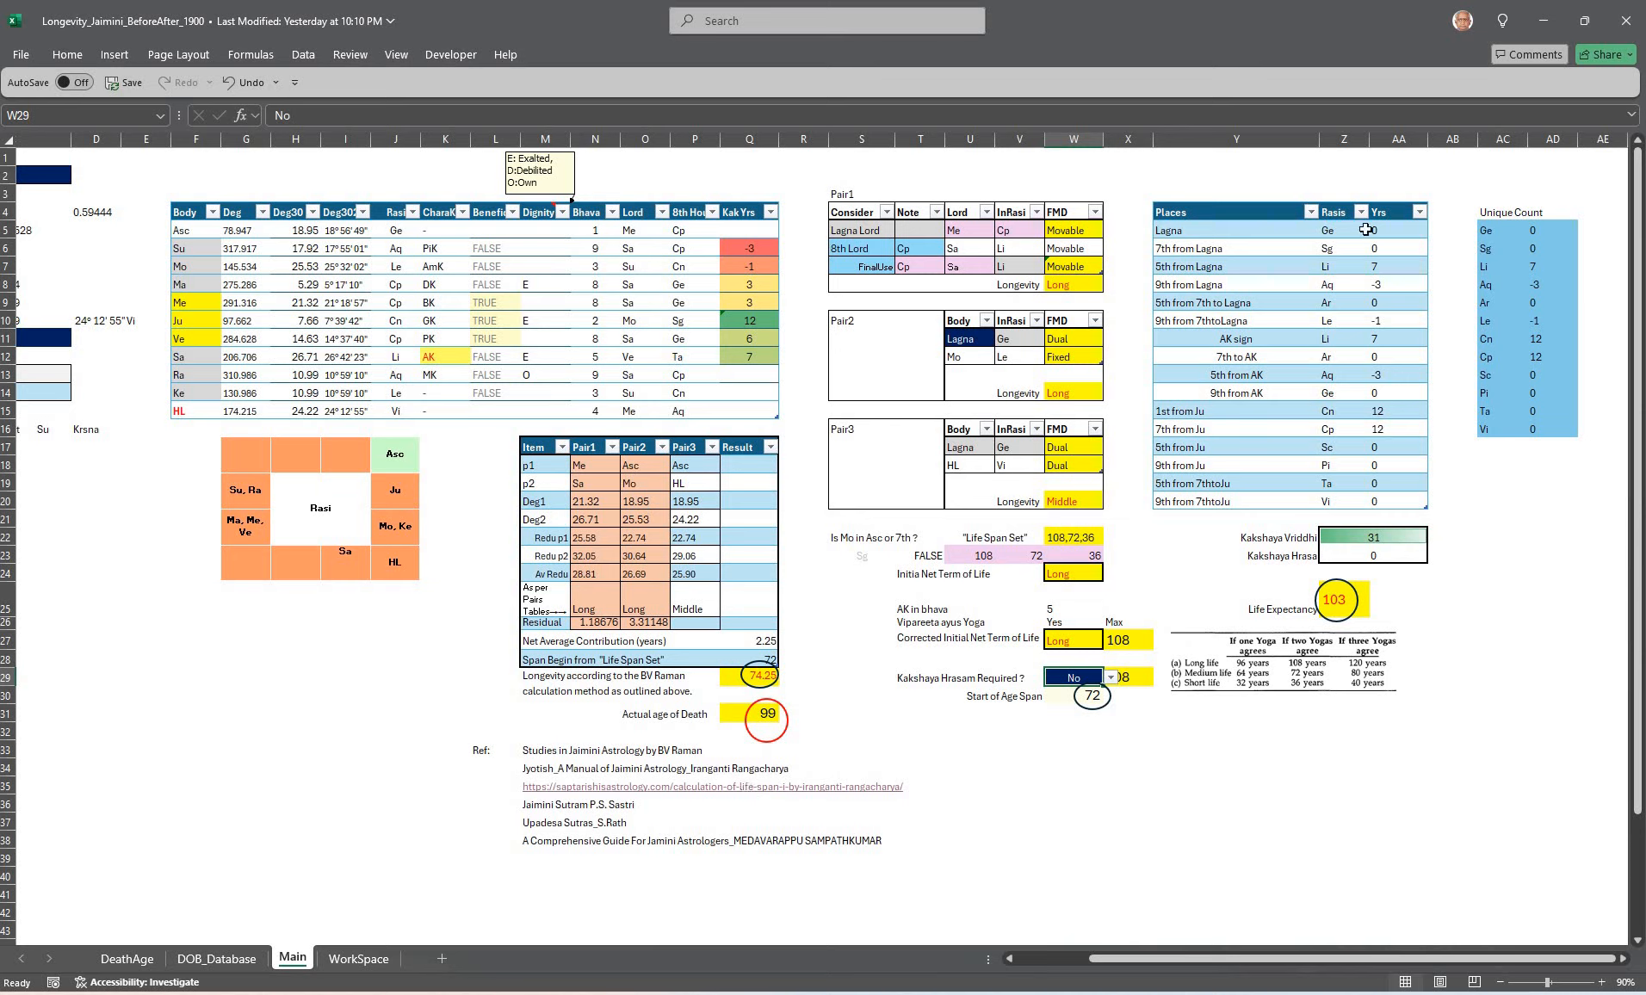
pyautogui.click(1334, 229)
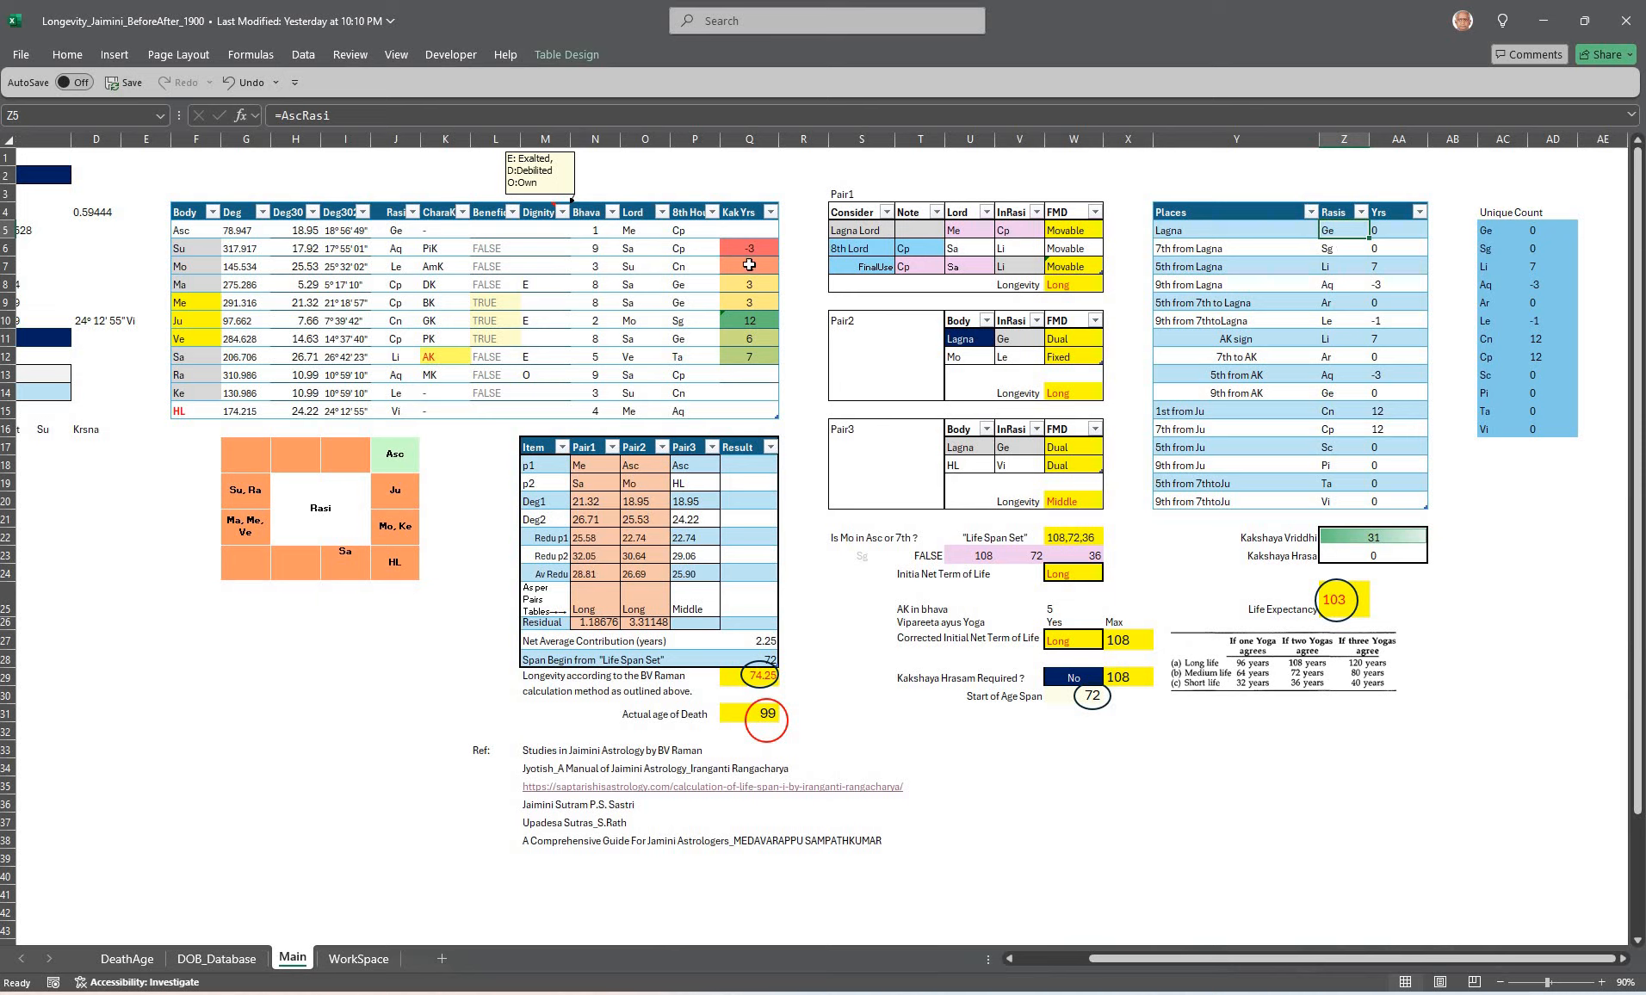
pyautogui.click(748, 256)
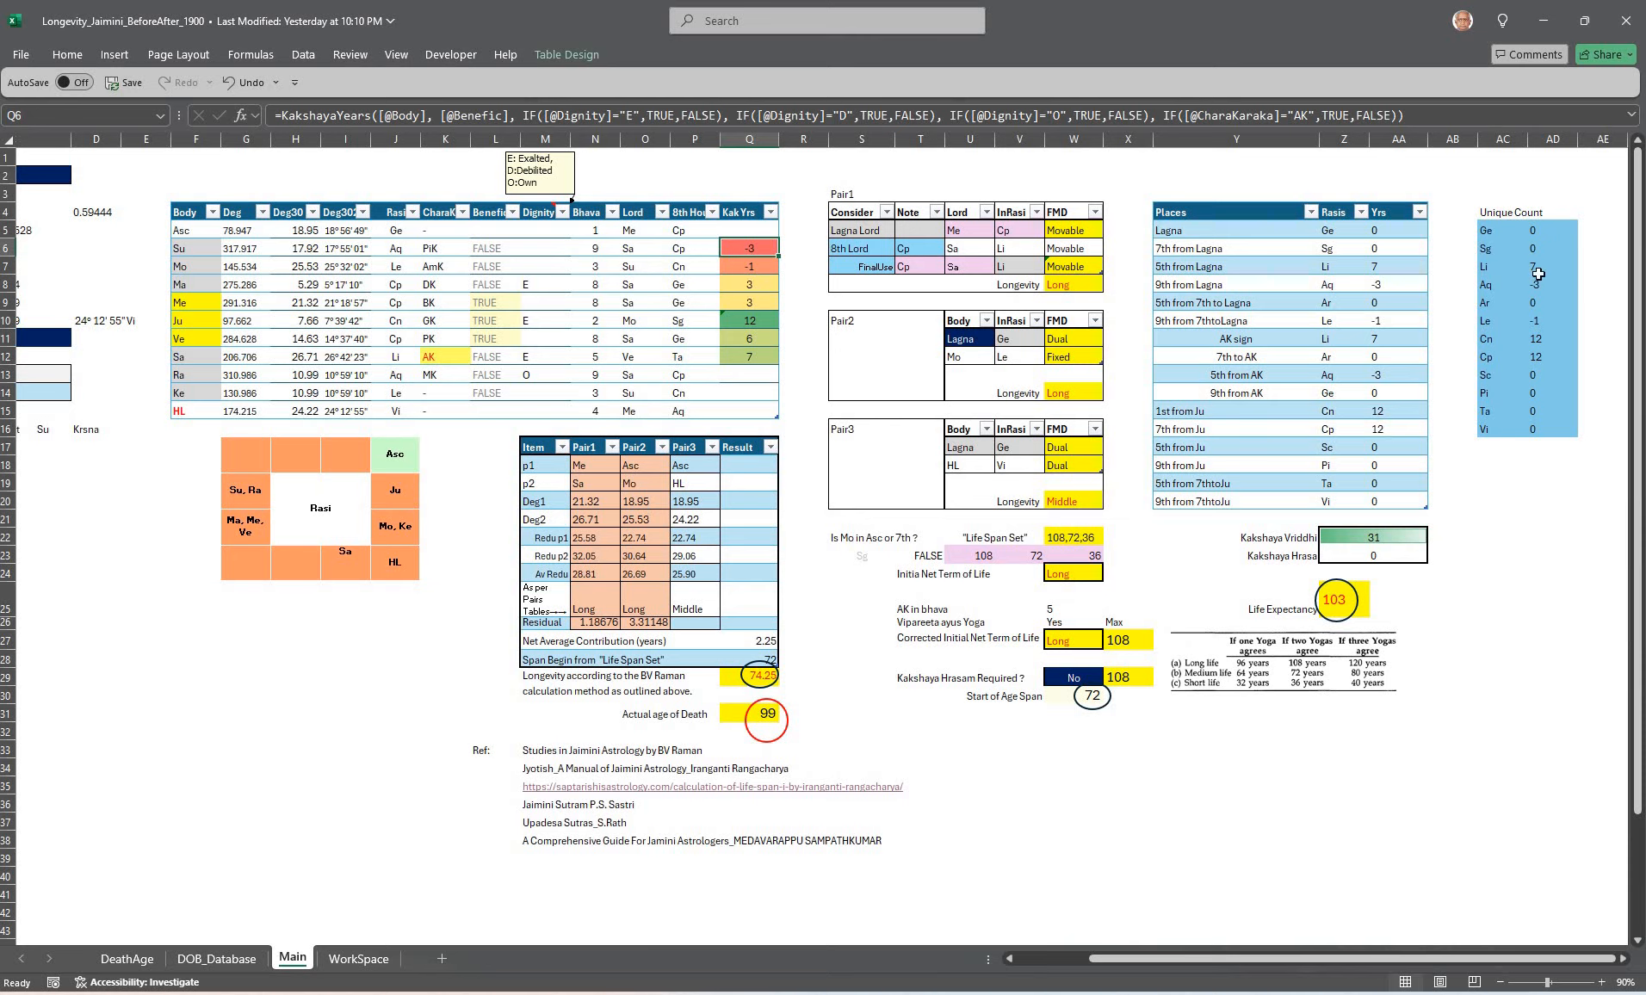
pyautogui.click(1382, 539)
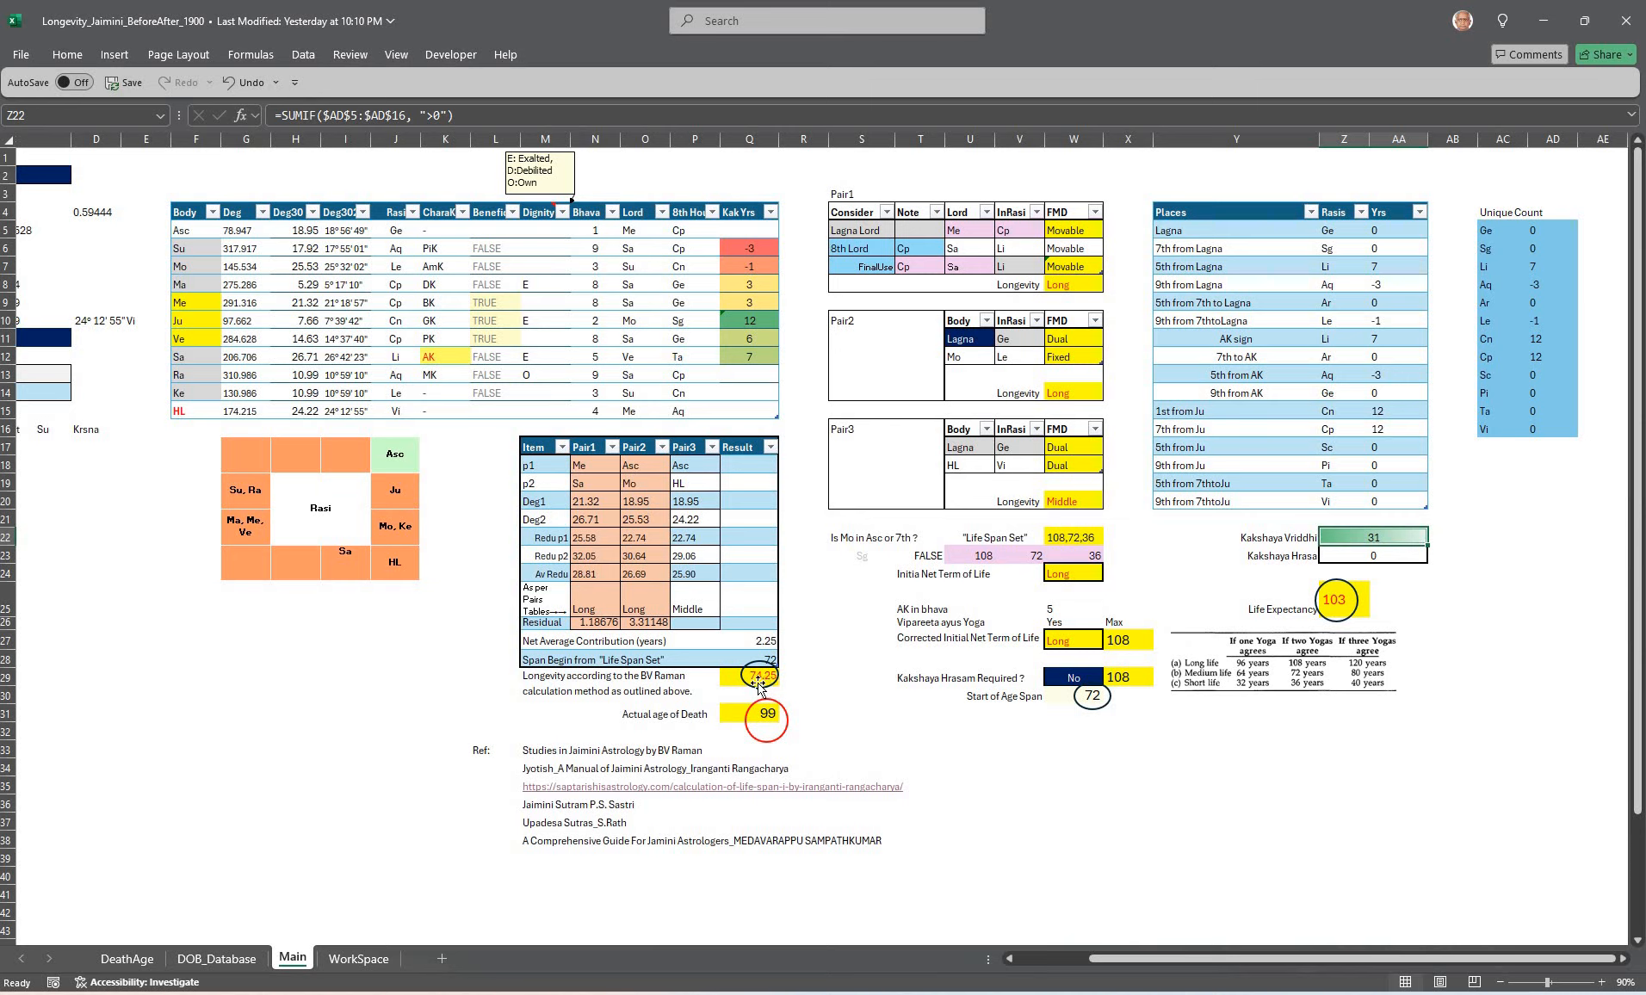
# Set Kakshaya Hrasam Required to Yes.
pyautogui.click(1056, 681)
pyautogui.click(1111, 678)
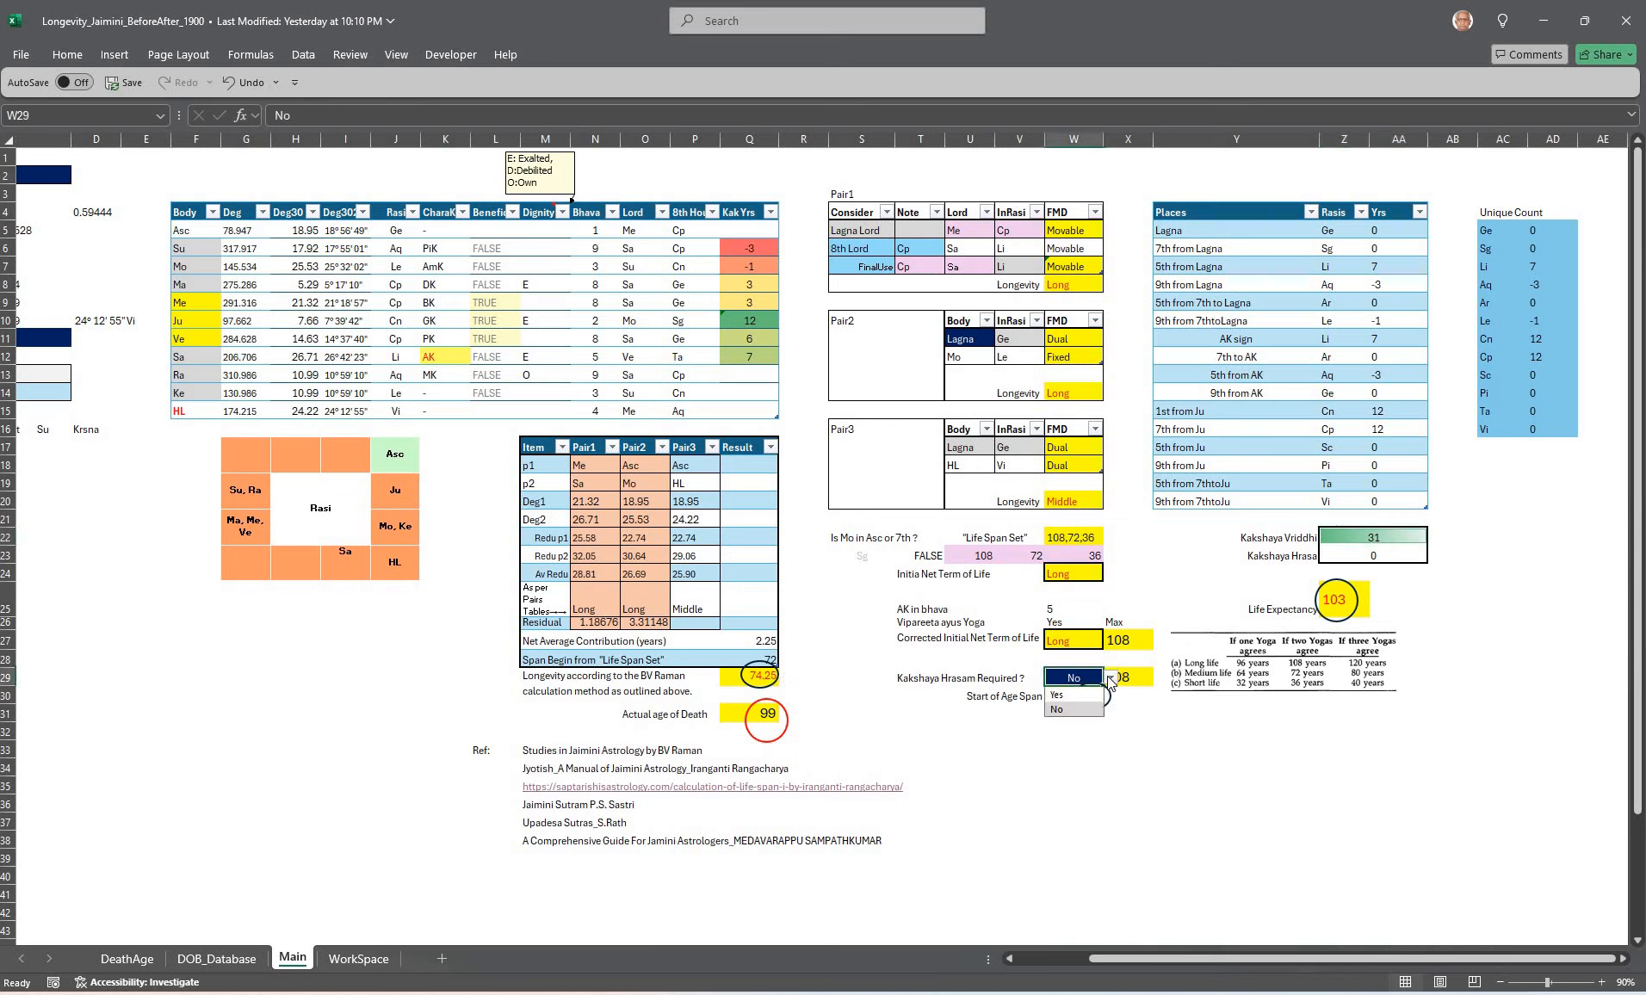
pyautogui.click(1064, 693)
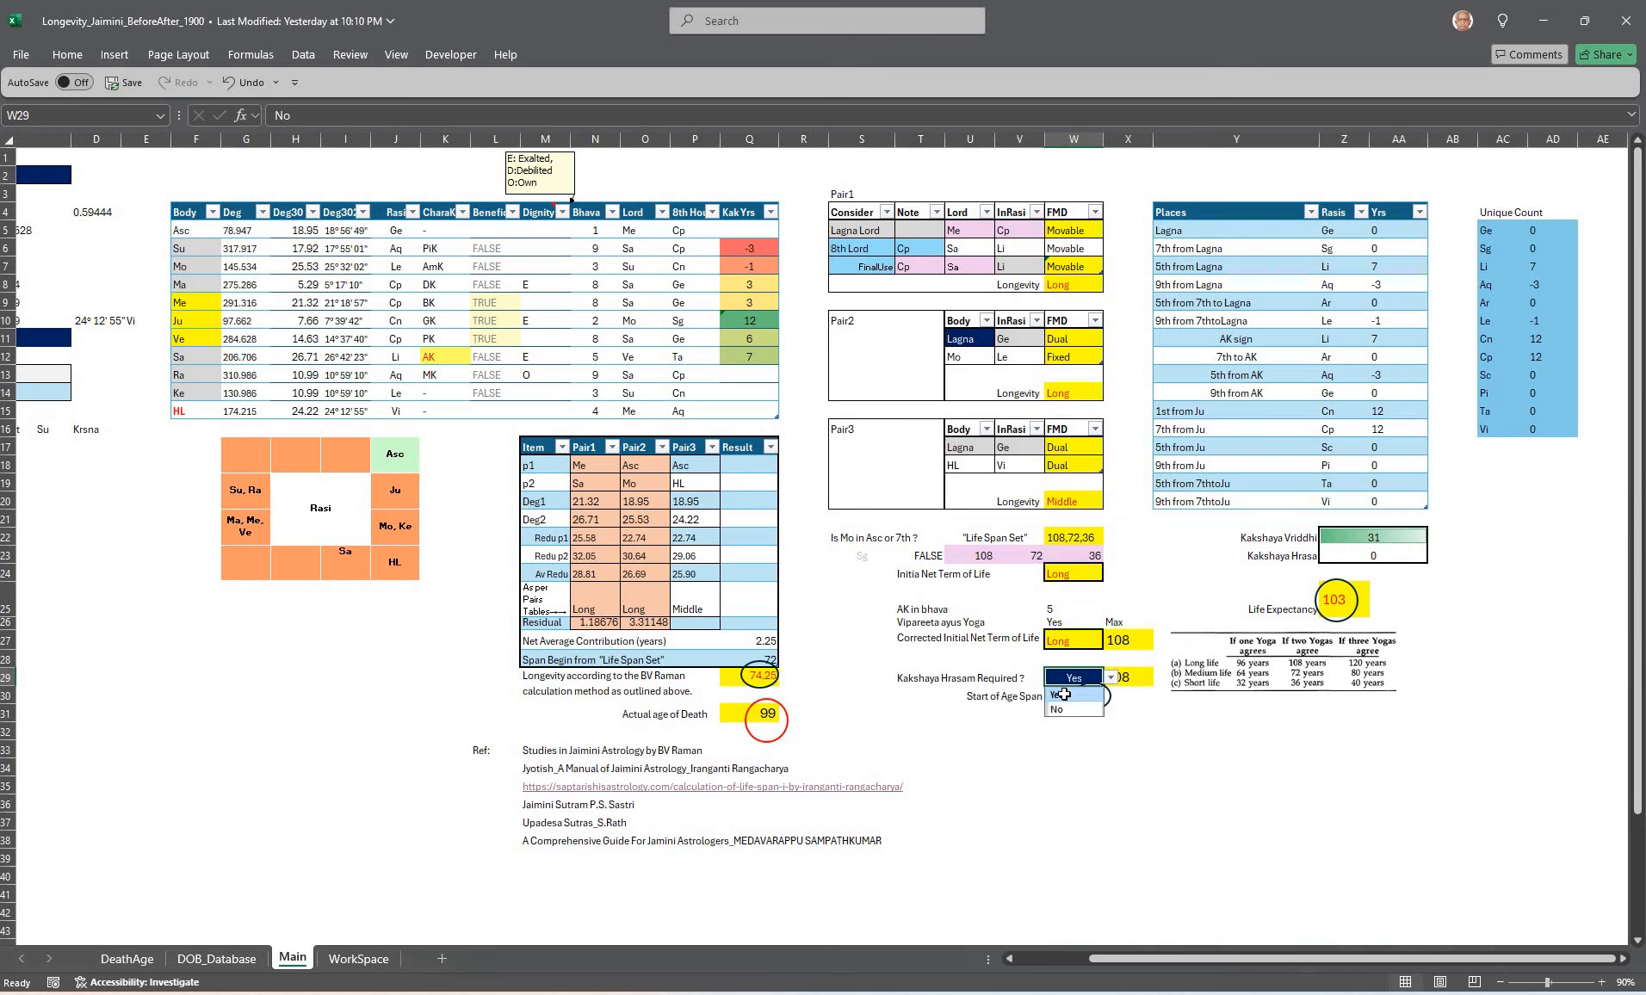
pyautogui.click(1095, 732)
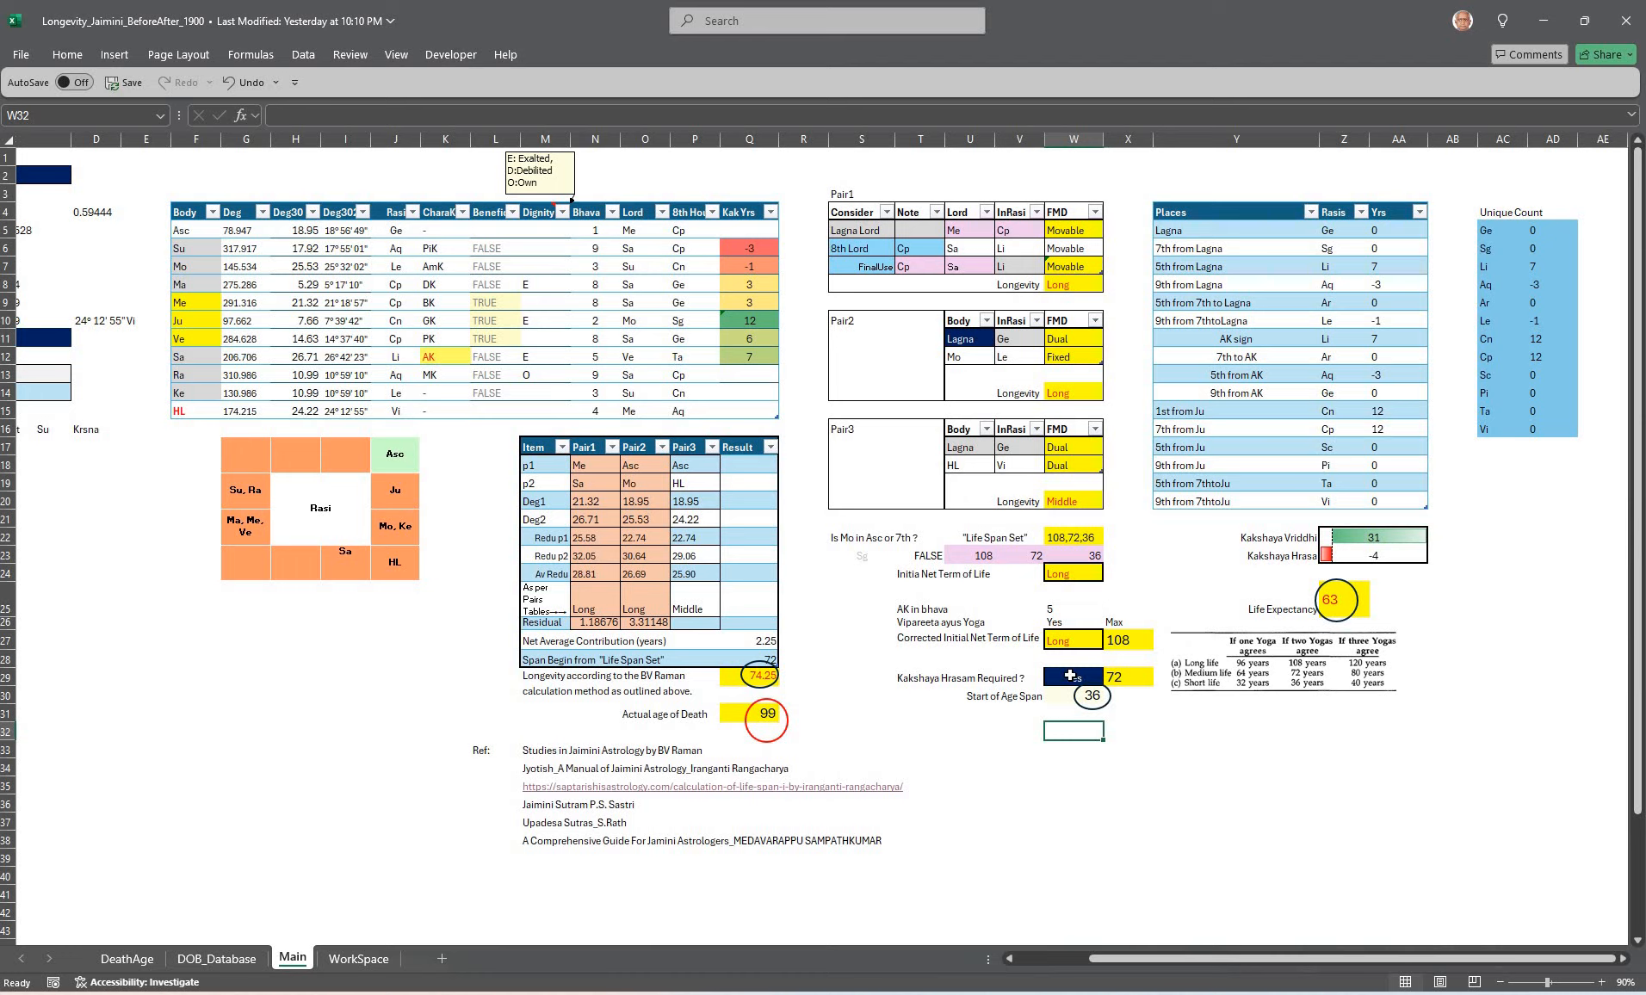
# Change the first body in the Pair2 table to Sa.
pyautogui.click(971, 342)
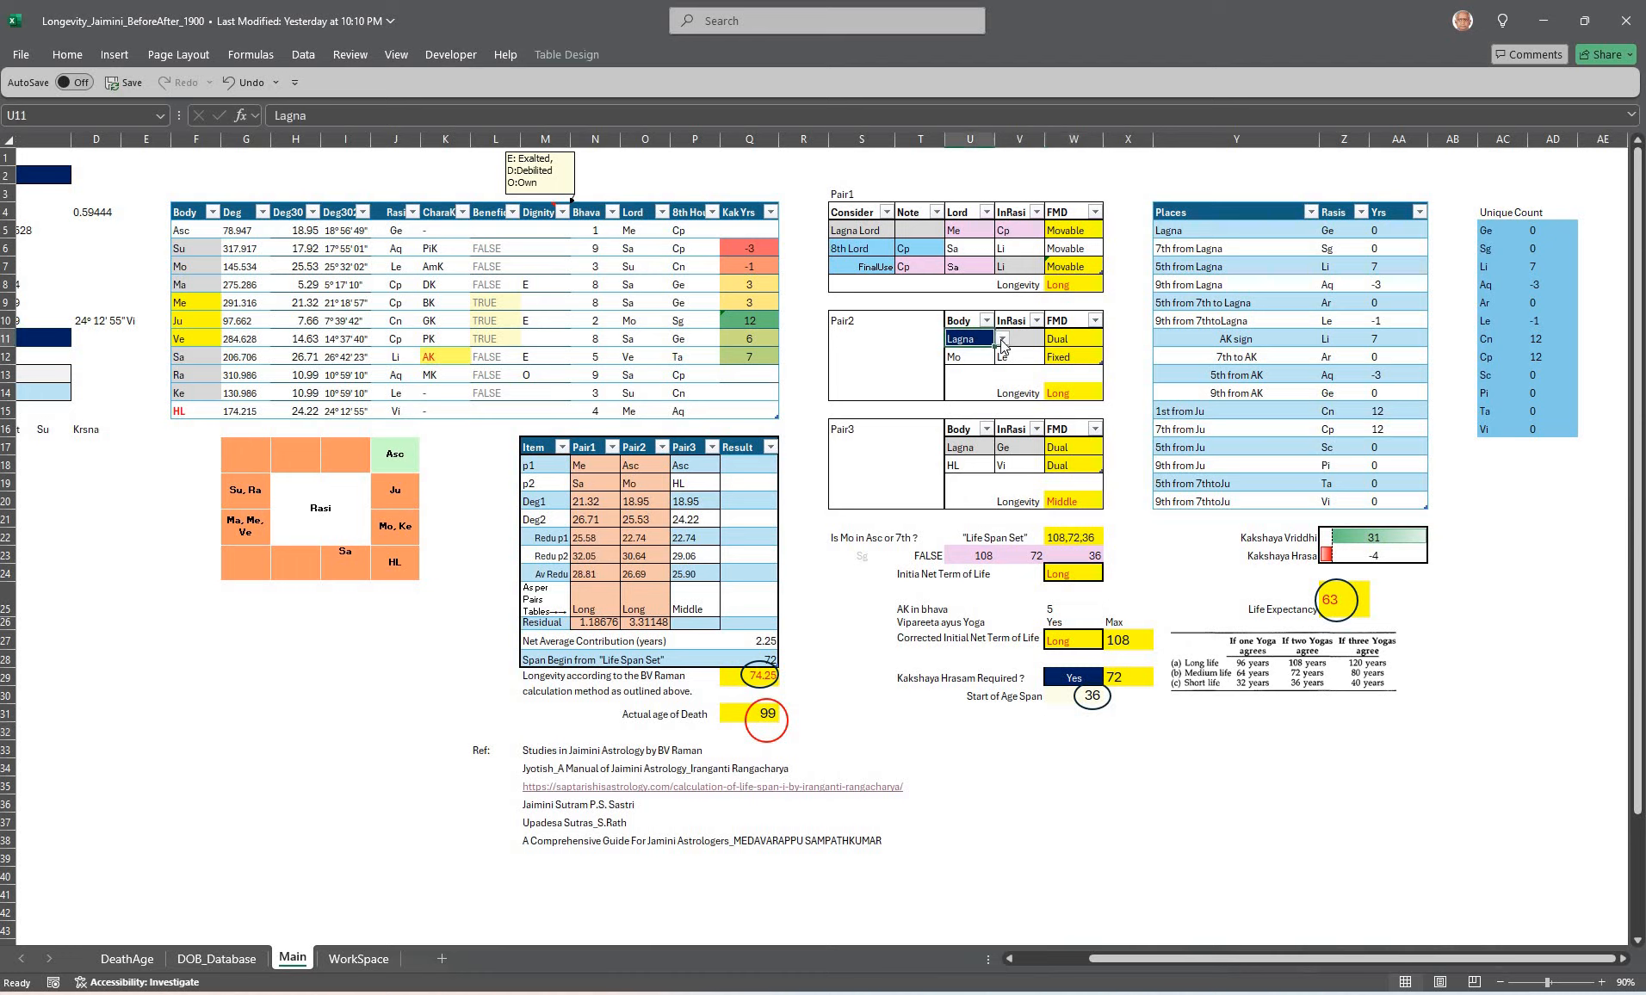
pyautogui.click(1002, 339)
pyautogui.click(968, 370)
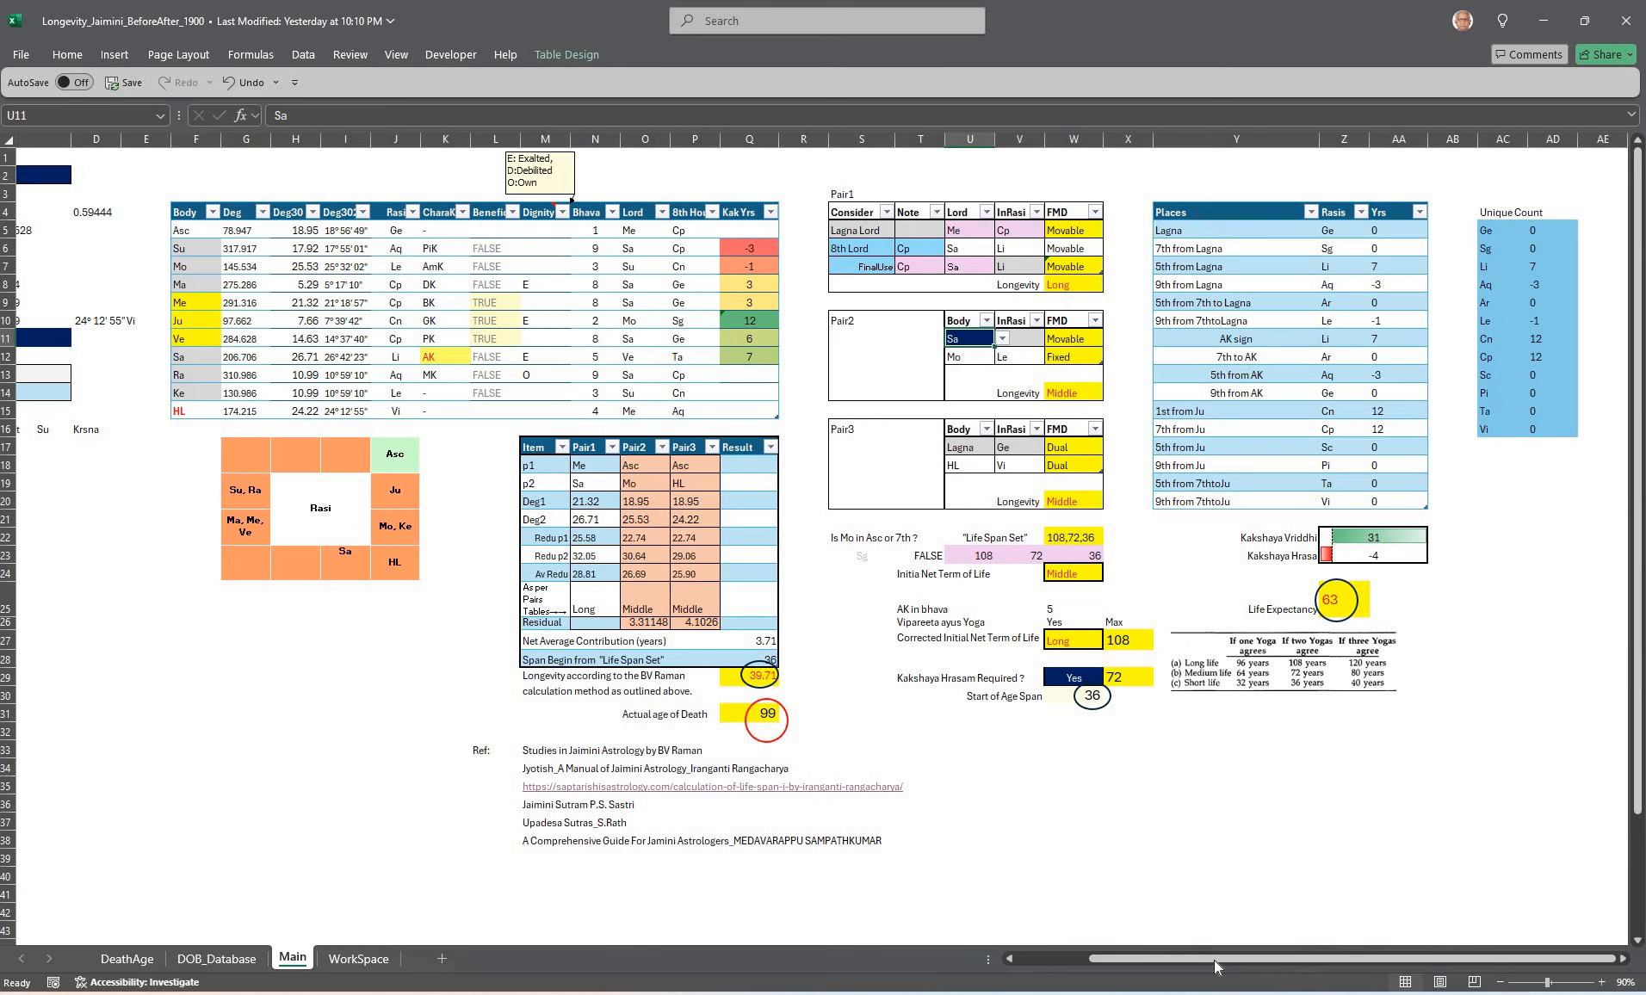
# Set Use Parivritti HL to Yes in the birth data block.
pyautogui.moveTo(1214, 958); pyautogui.dragTo(972, 961)
pyautogui.click(231, 339)
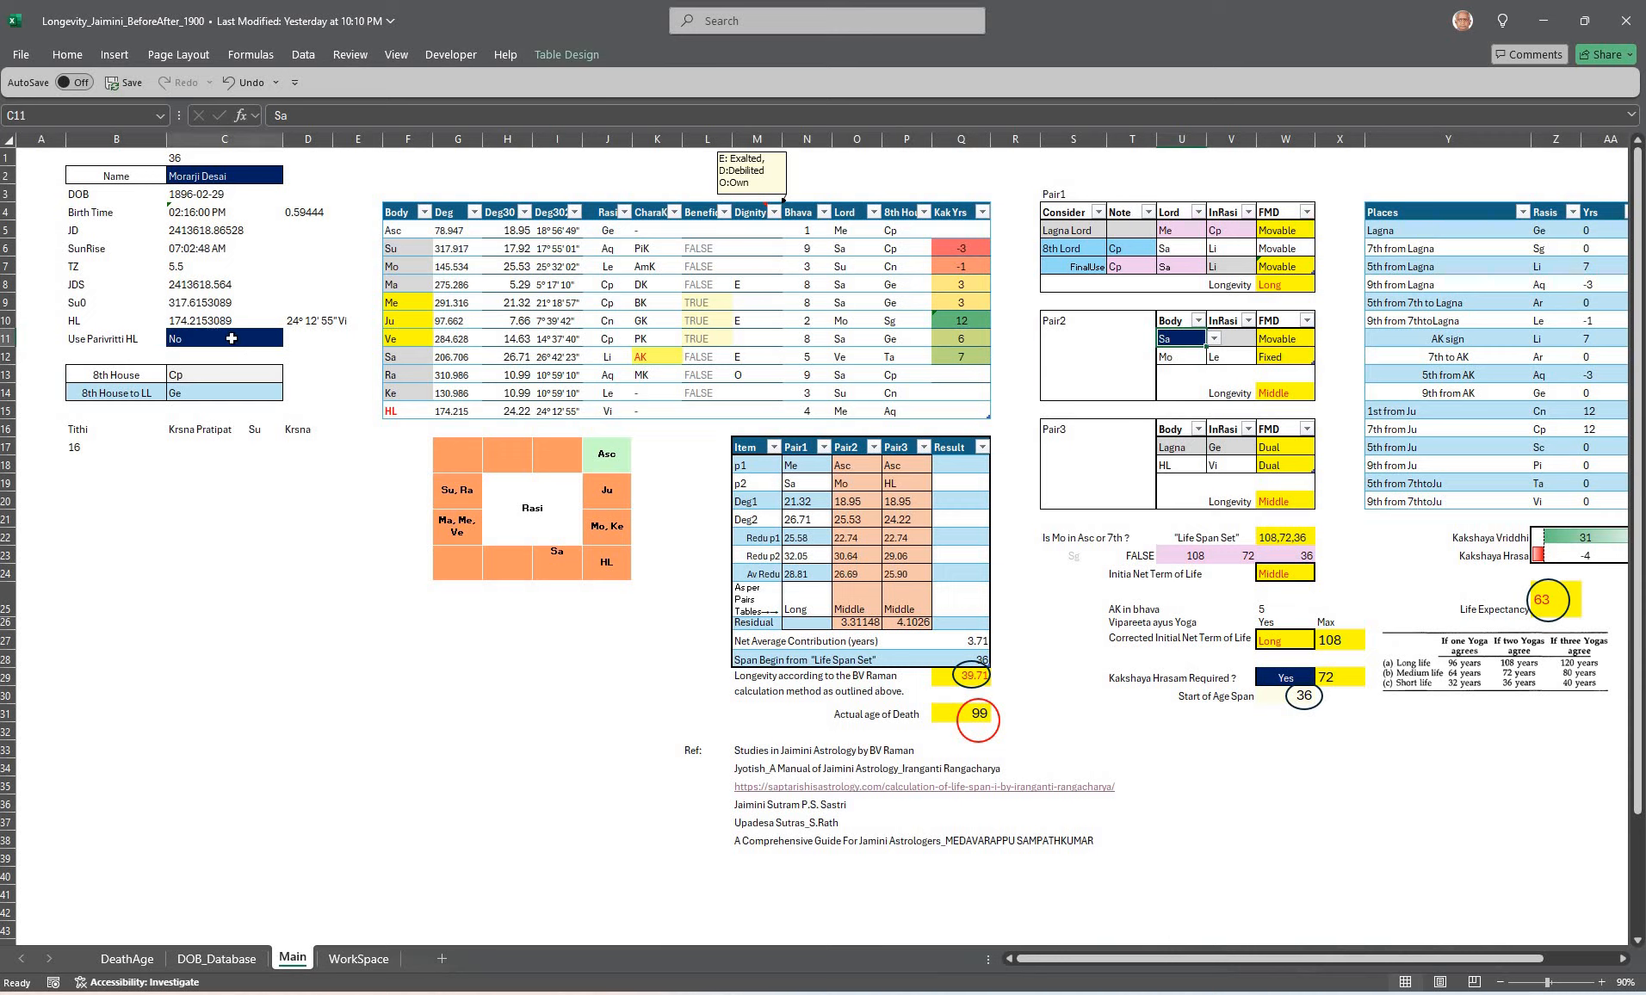
pyautogui.click(292, 339)
pyautogui.click(242, 355)
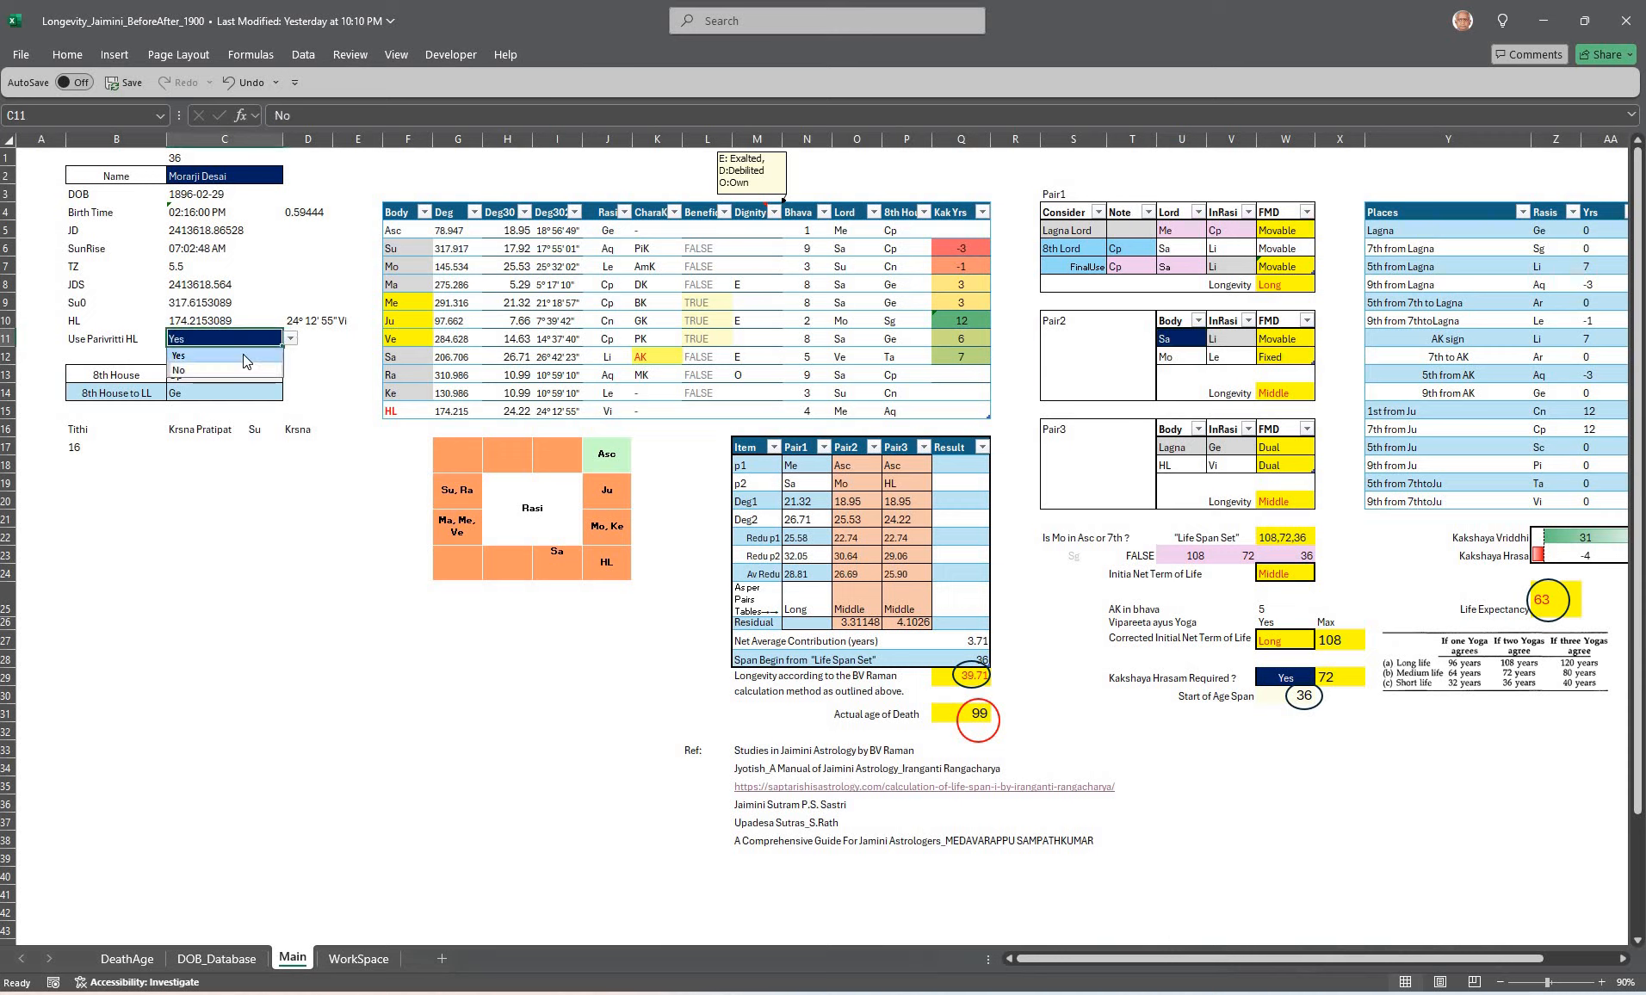